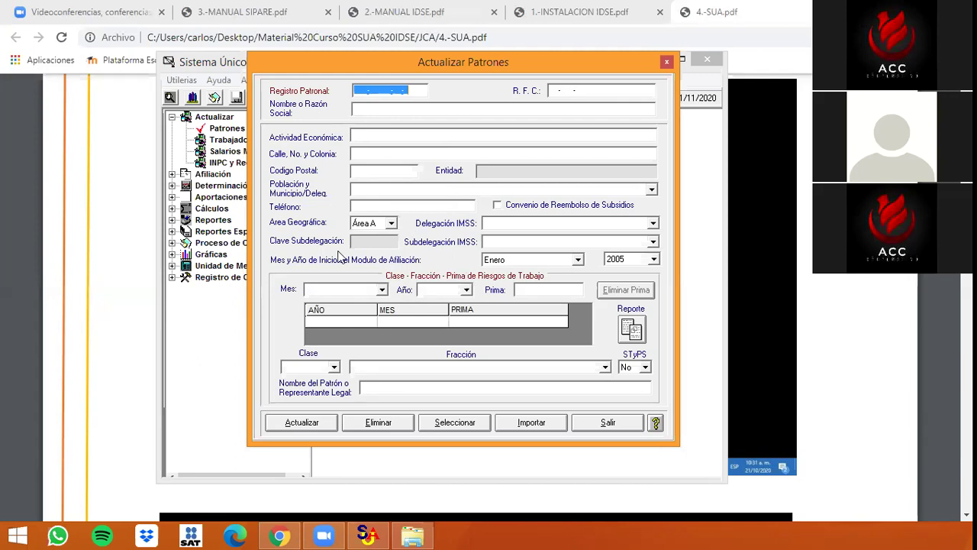
# Review the IMSS delegation, subdelegation and affiliation start month choices in the blank employer form
pyautogui.click(653, 223)
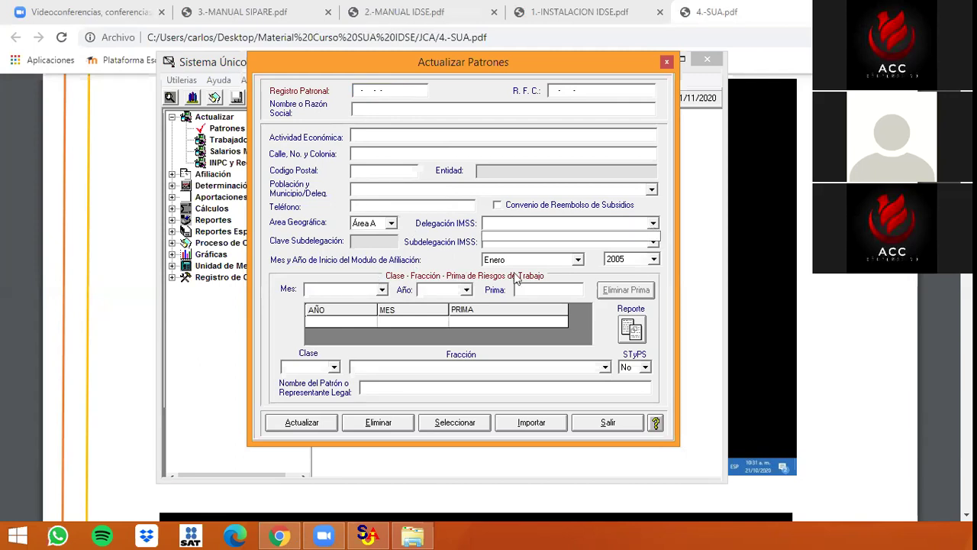
pyautogui.click(541, 246)
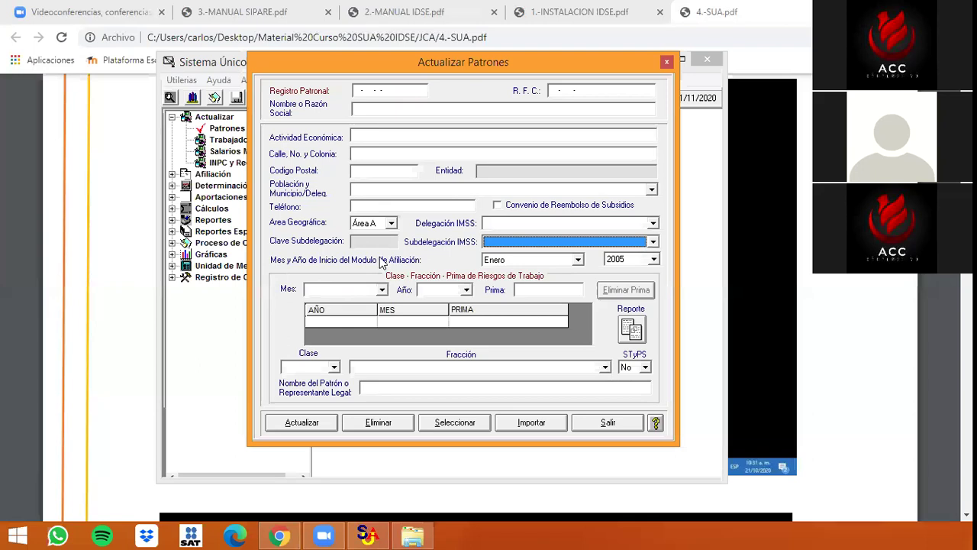
pyautogui.click(578, 260)
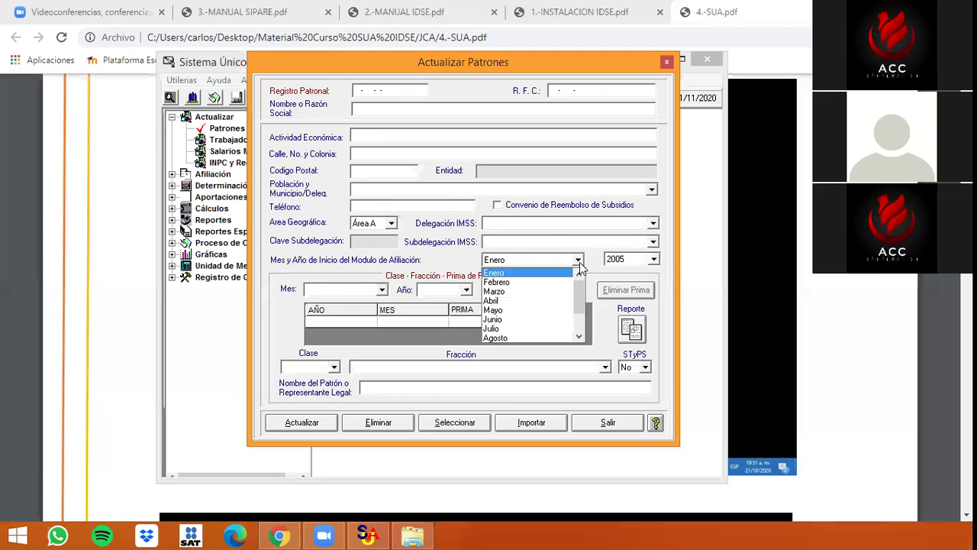
pyautogui.click(529, 261)
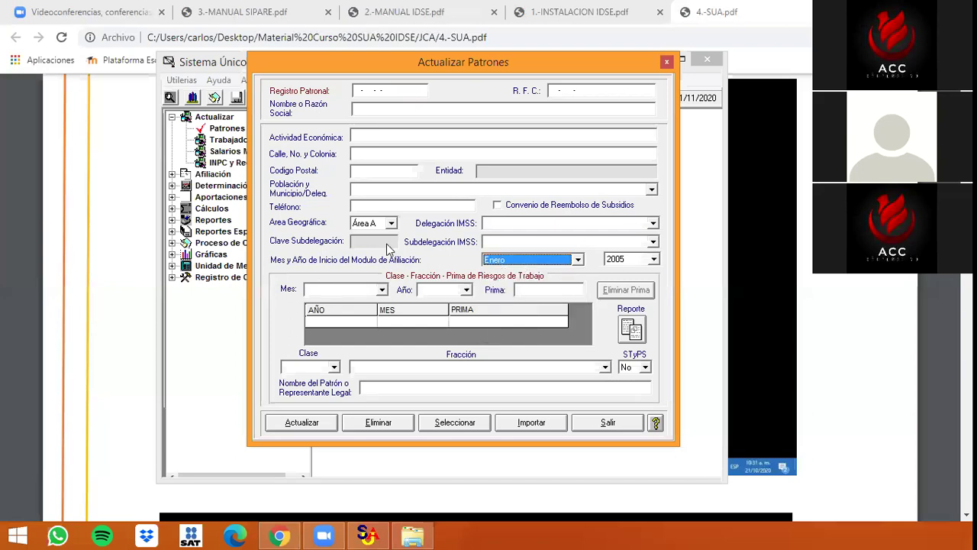
# Review the month, year, premium, class and fraction options in the work-risk premium section of the blank employer form
pyautogui.click(343, 290)
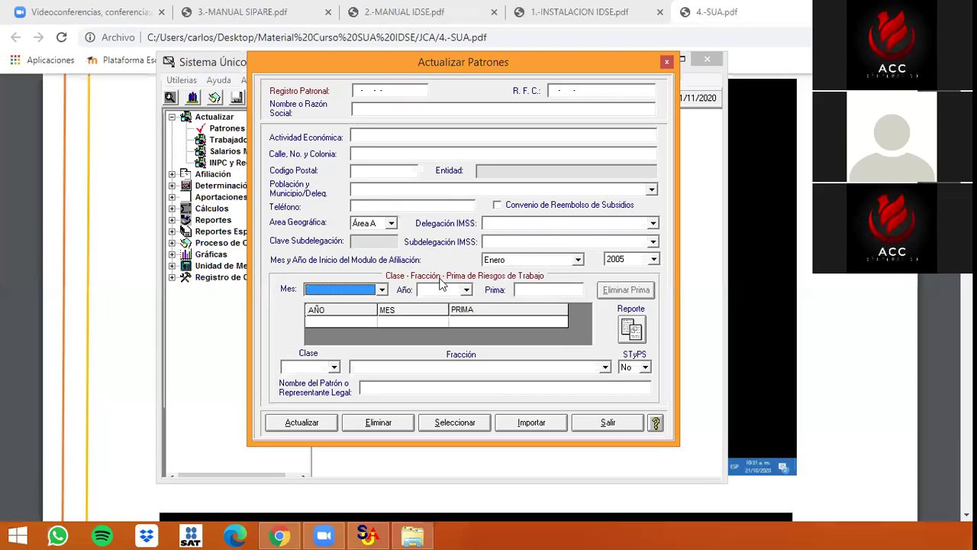
pyautogui.click(378, 291)
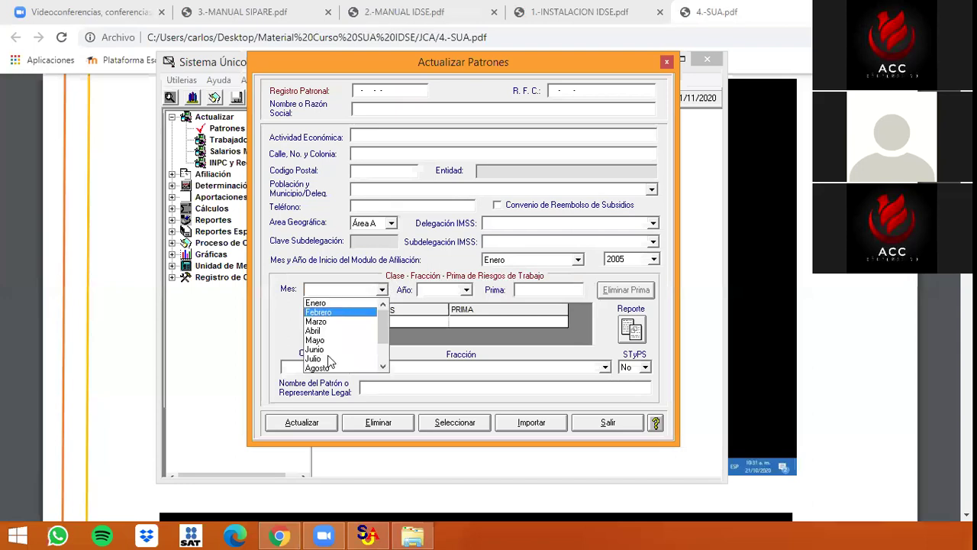
pyautogui.click(438, 292)
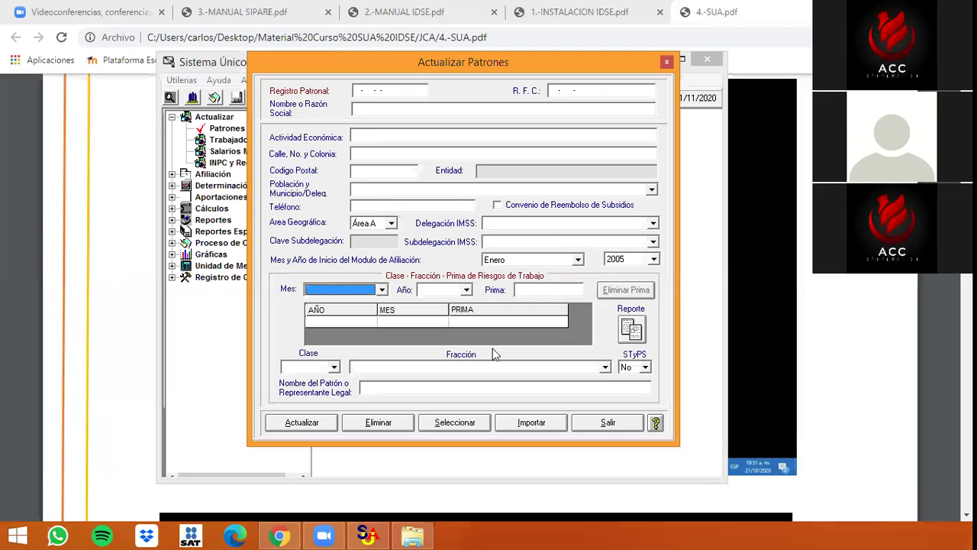
pyautogui.click(335, 316)
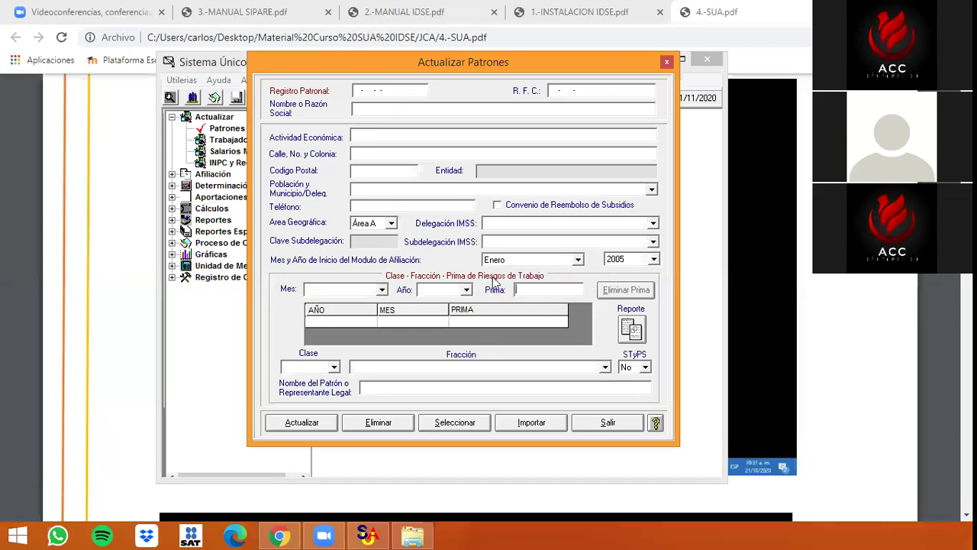
pyautogui.click(330, 367)
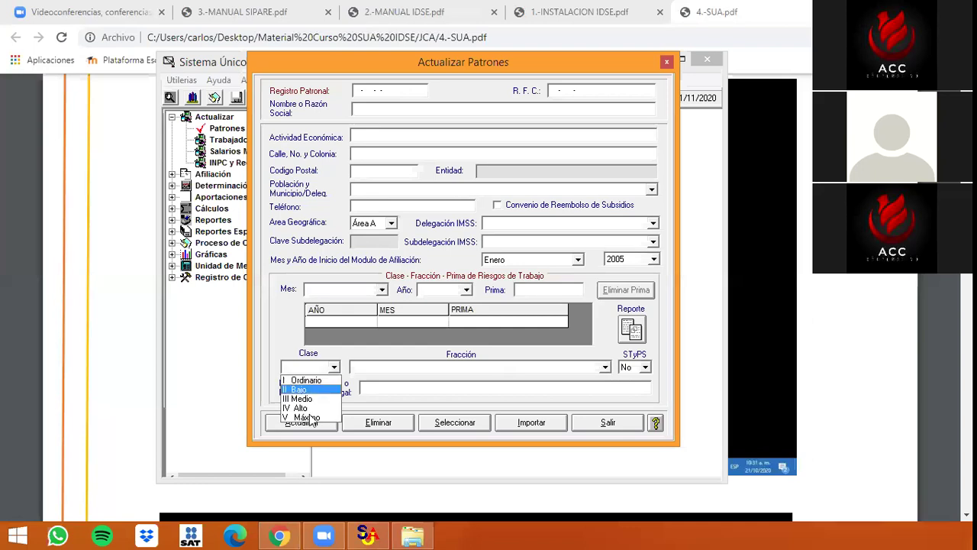
pyautogui.click(435, 370)
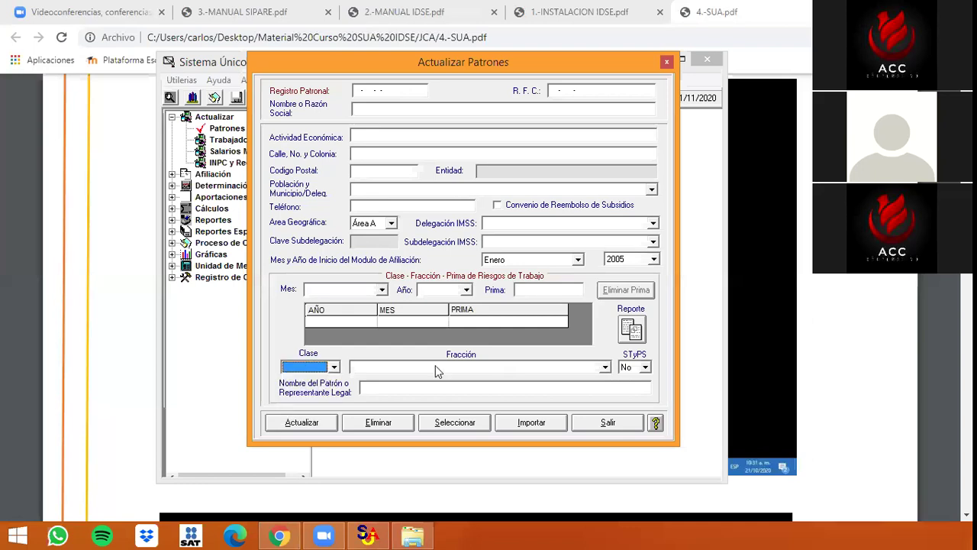
pyautogui.click(435, 368)
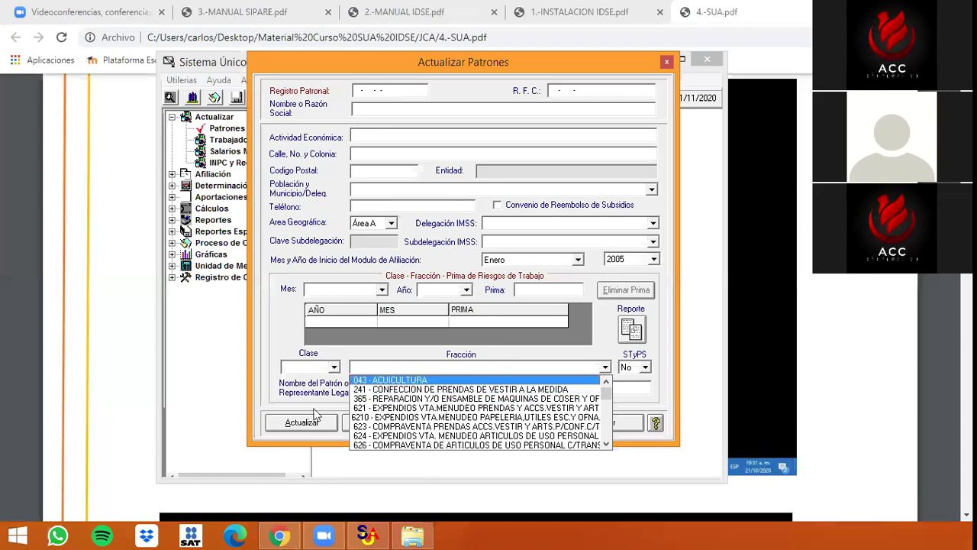
pyautogui.click(511, 358)
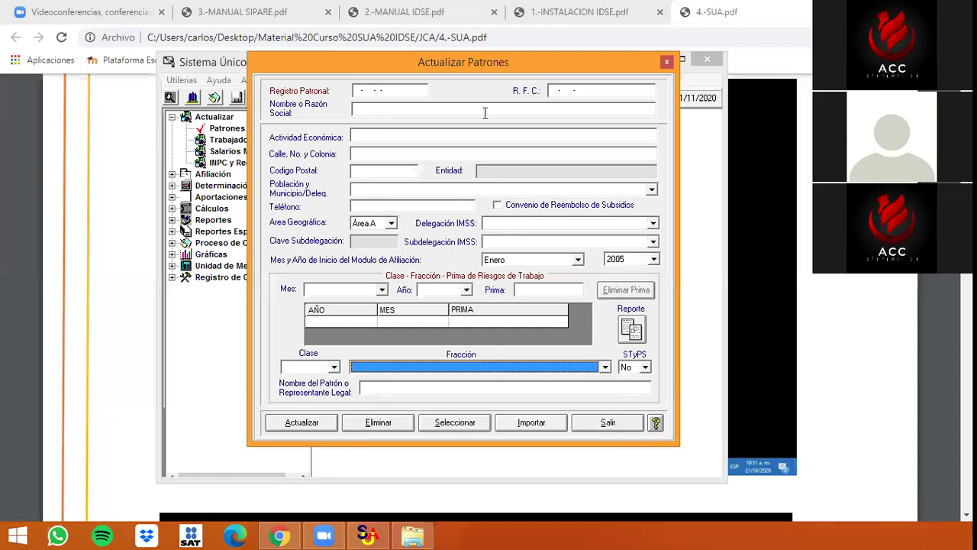
# Load the registered employer's record from the employer catalog
pyautogui.click(465, 424)
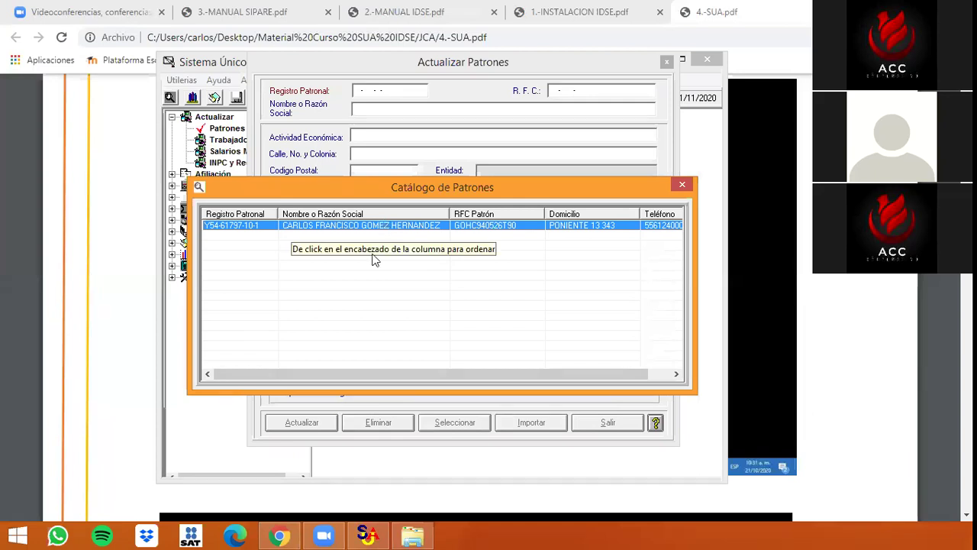
pyautogui.click(334, 228)
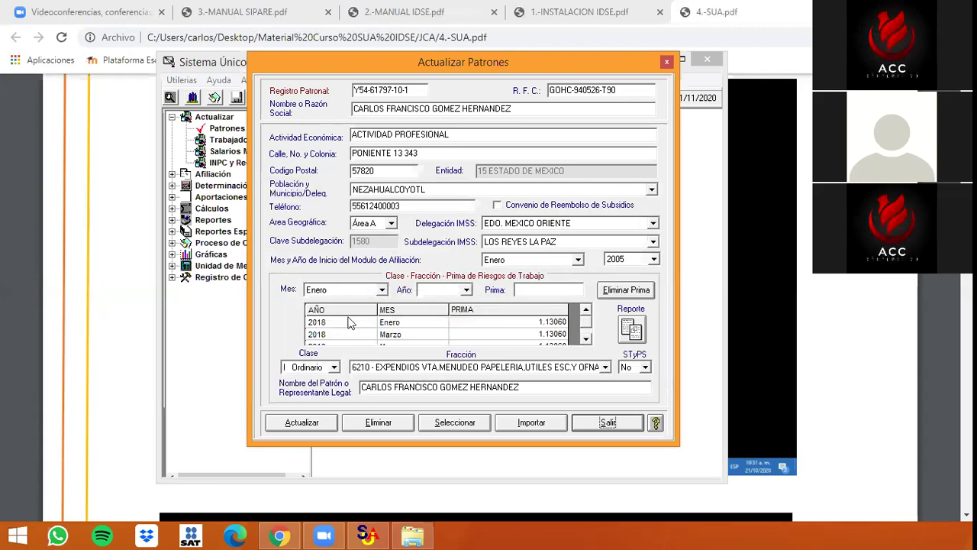
# Set the work-risk premium month to Marzo and check the year choices and the premium field
pyautogui.click(382, 293)
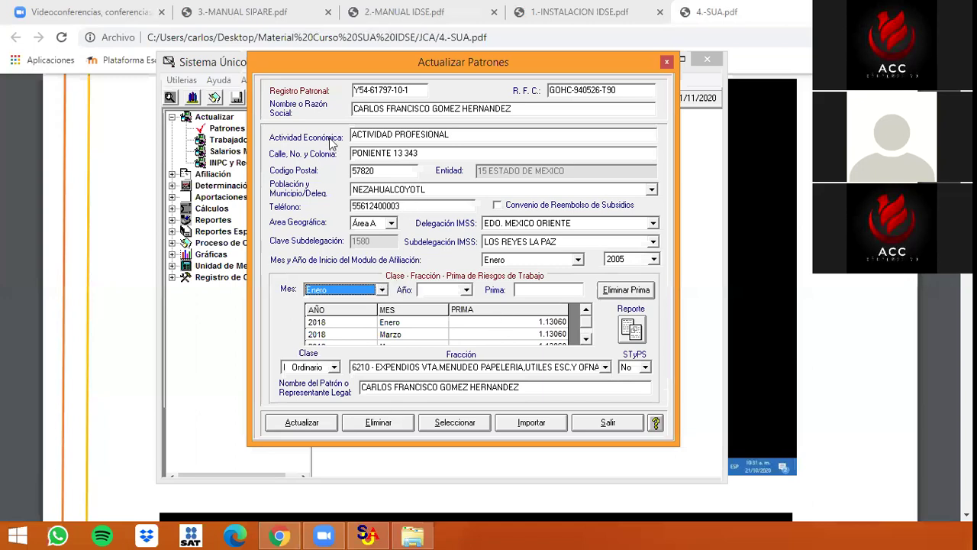
pyautogui.click(383, 290)
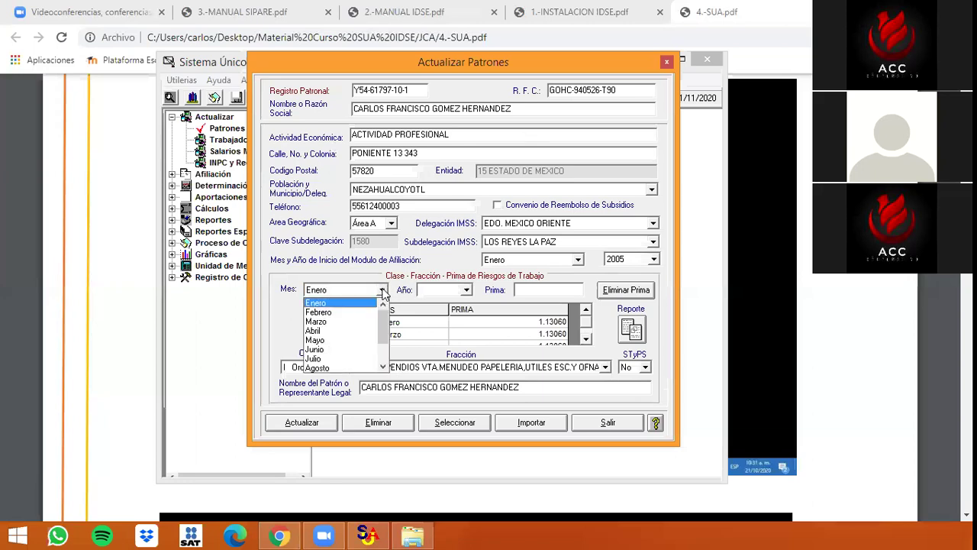
pyautogui.click(363, 329)
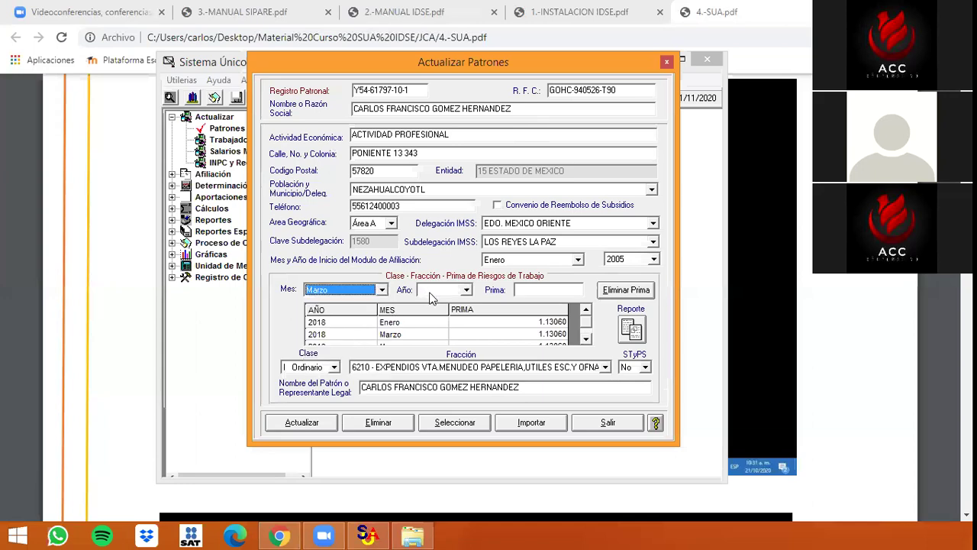
pyautogui.click(430, 292)
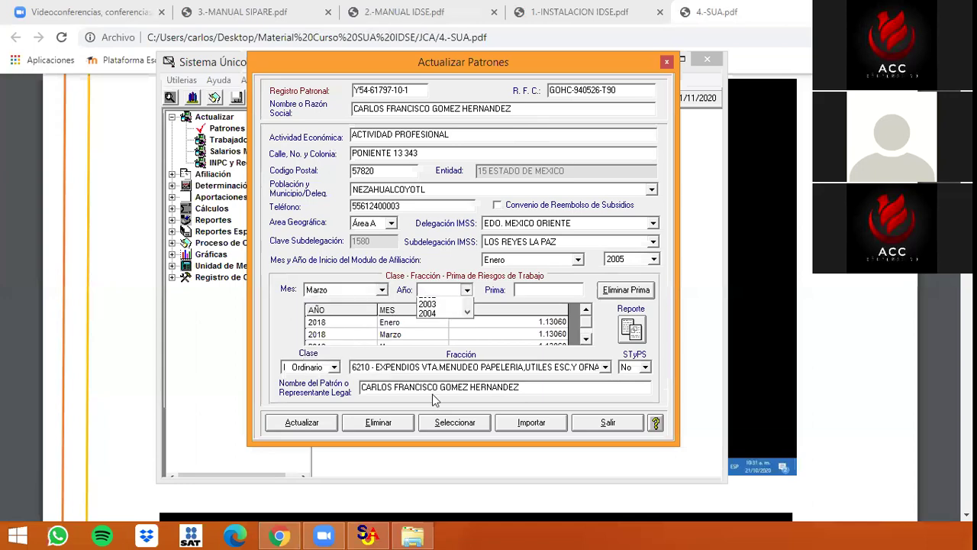
pyautogui.click(536, 291)
pyautogui.click(536, 291)
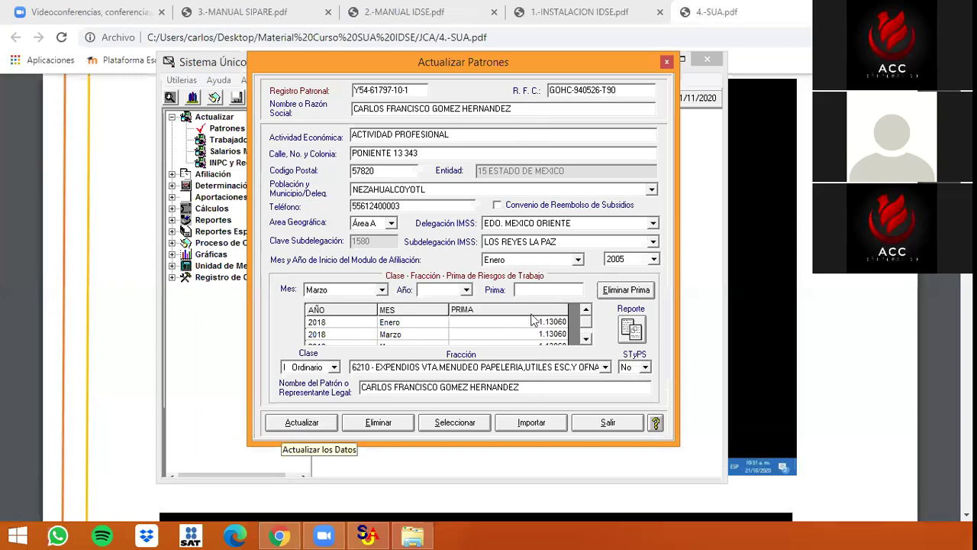
# Examine the employer's recorded work-risk premiums by year and month
pyautogui.click(584, 342)
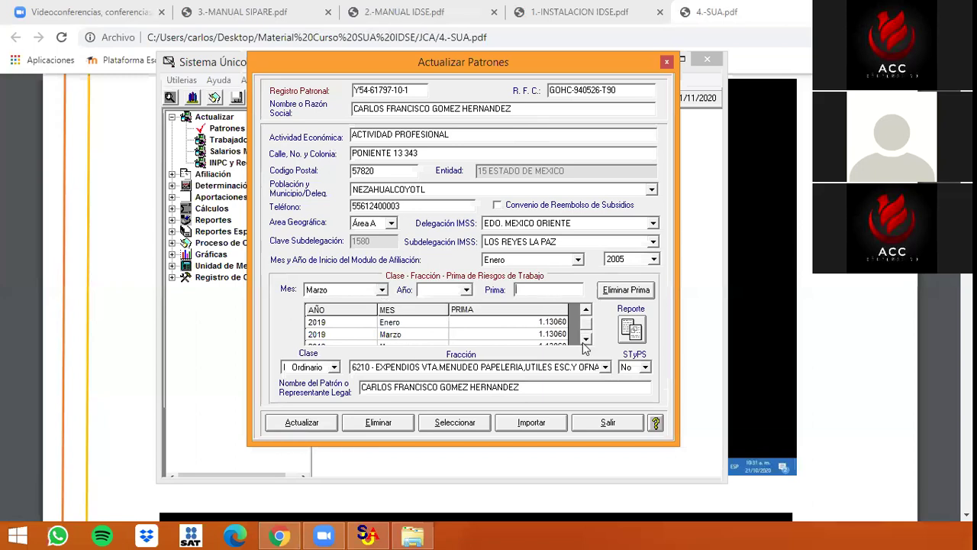
pyautogui.click(584, 340)
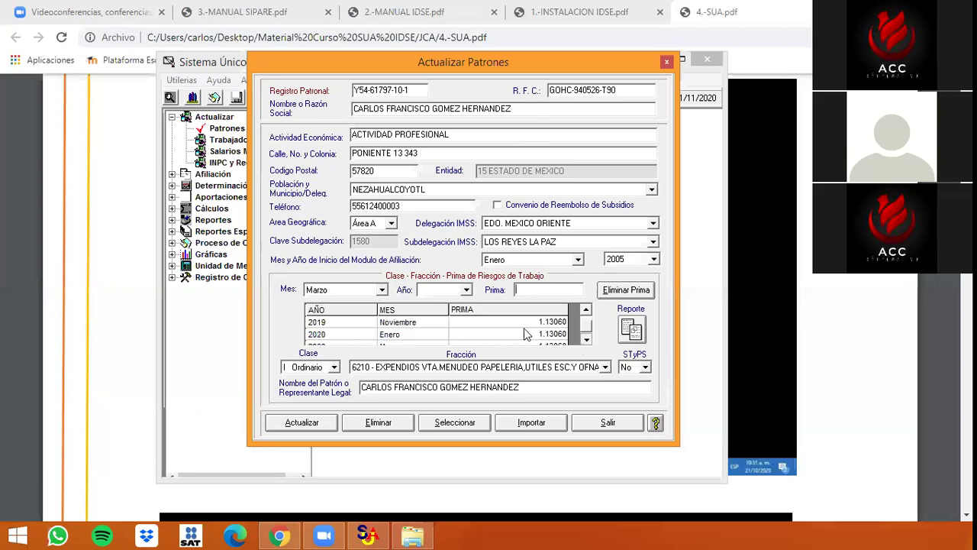
pyautogui.click(584, 340)
pyautogui.scroll(2, 361, 326)
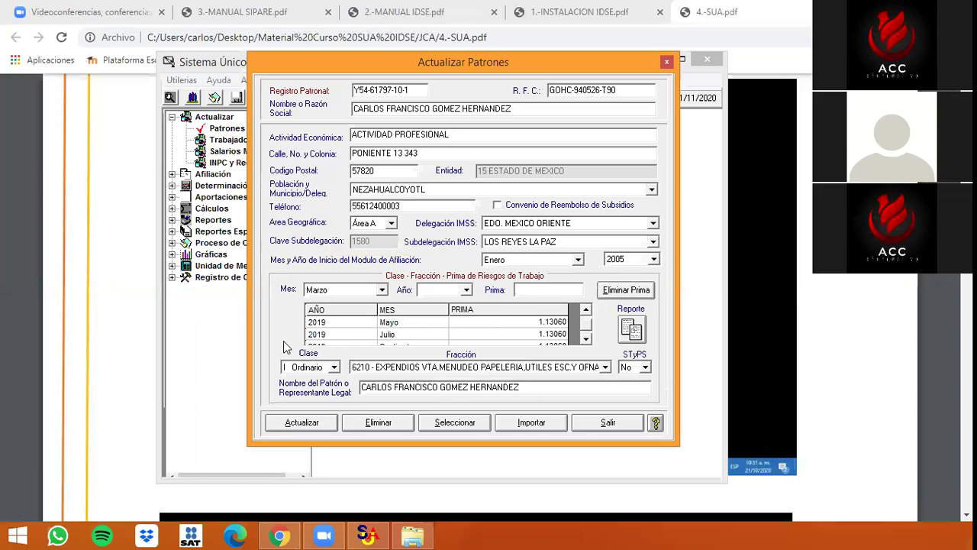
# Try to reselect the employer from the catalog and close the employer update form
pyautogui.click(466, 424)
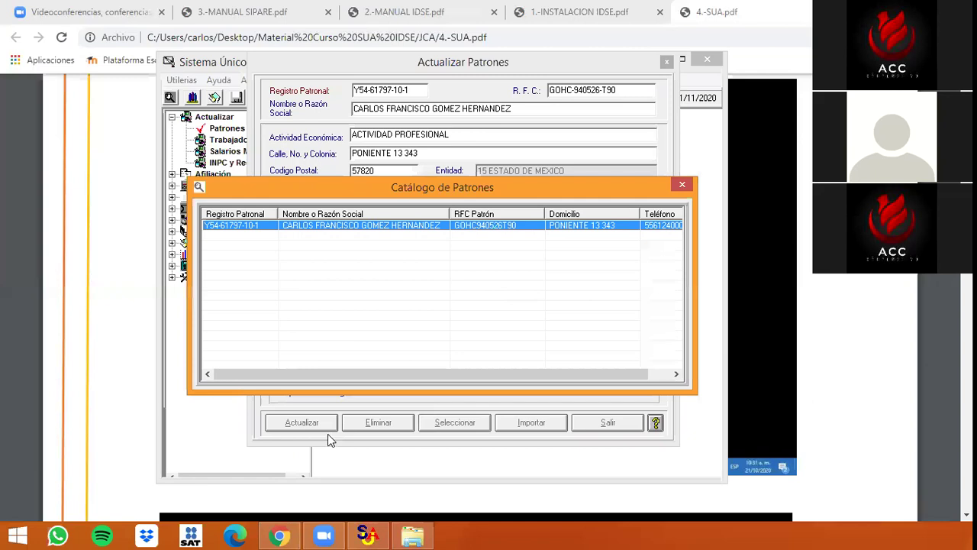
pyautogui.press('Return')
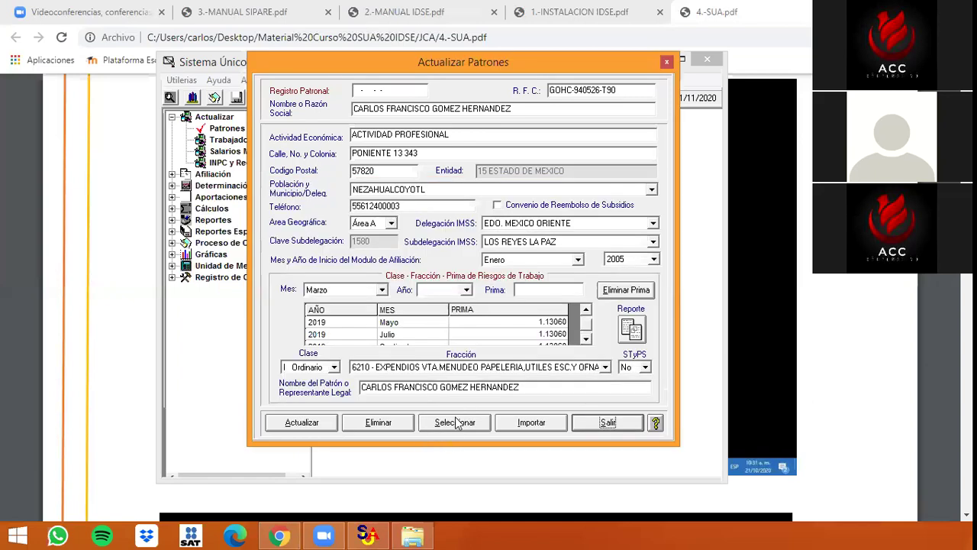
pyautogui.hotkey('alt', 's')
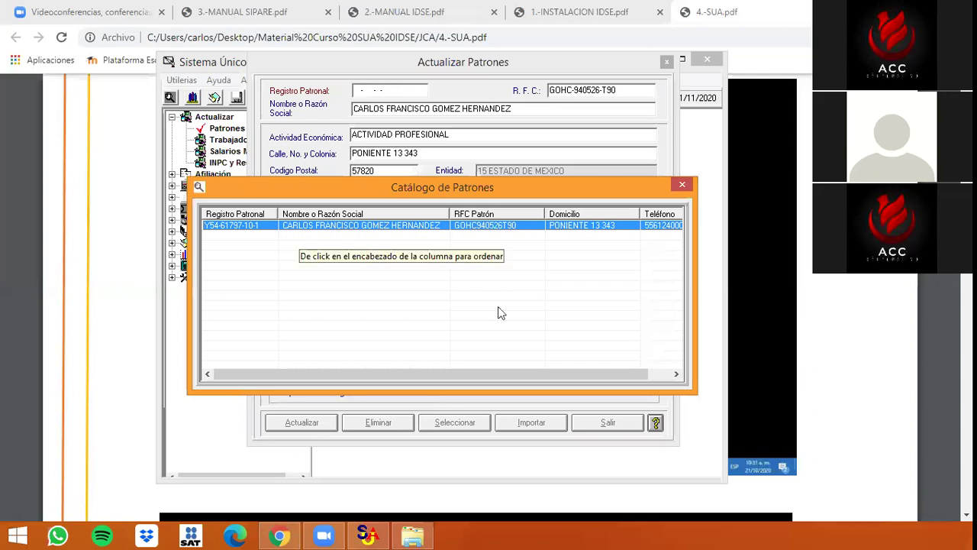
pyautogui.press('Return')
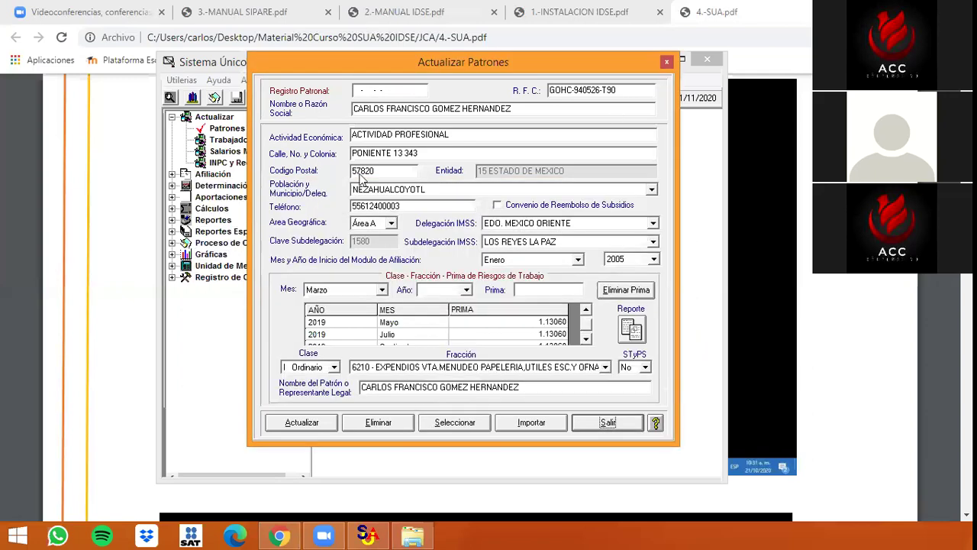
pyautogui.click(666, 62)
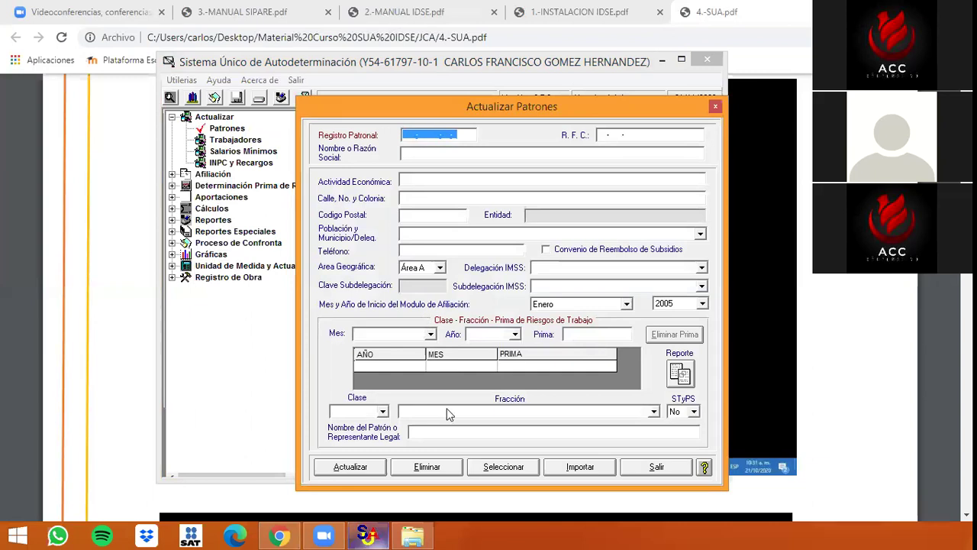
pyautogui.click(715, 106)
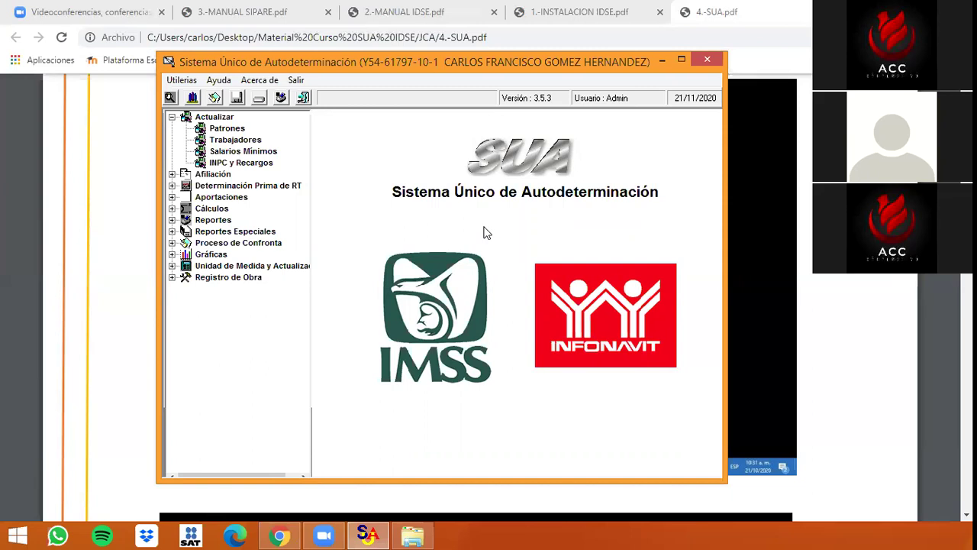
# Try to open the worker update form without an employer selected
pyautogui.click(229, 143)
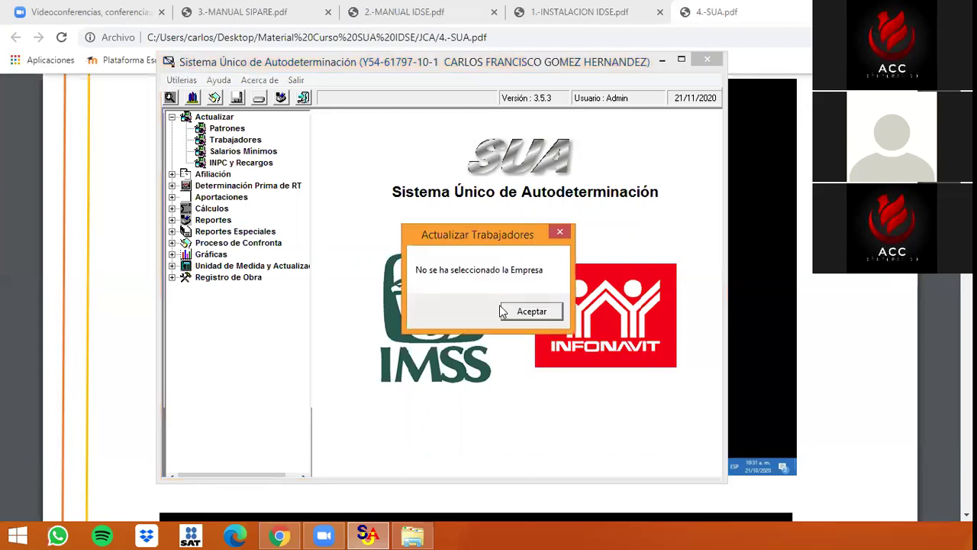
pyautogui.click(530, 311)
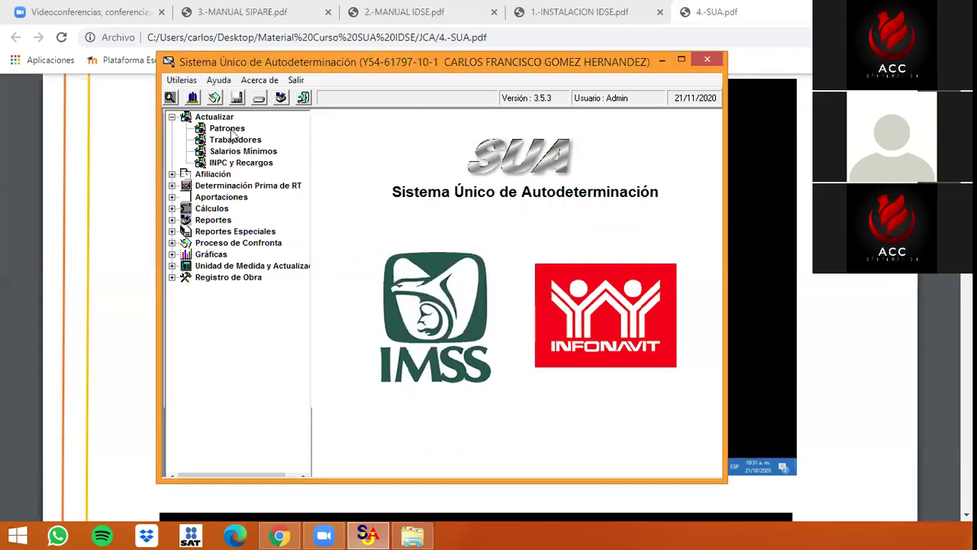
# Select the registered employer from the employer catalog, leave its record and open the worker update form
pyautogui.click(228, 130)
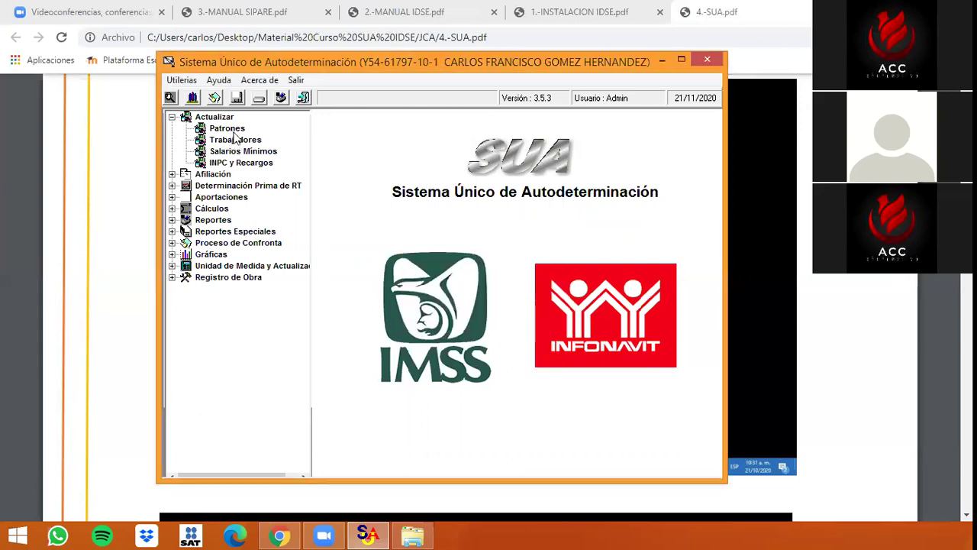
pyautogui.click(500, 466)
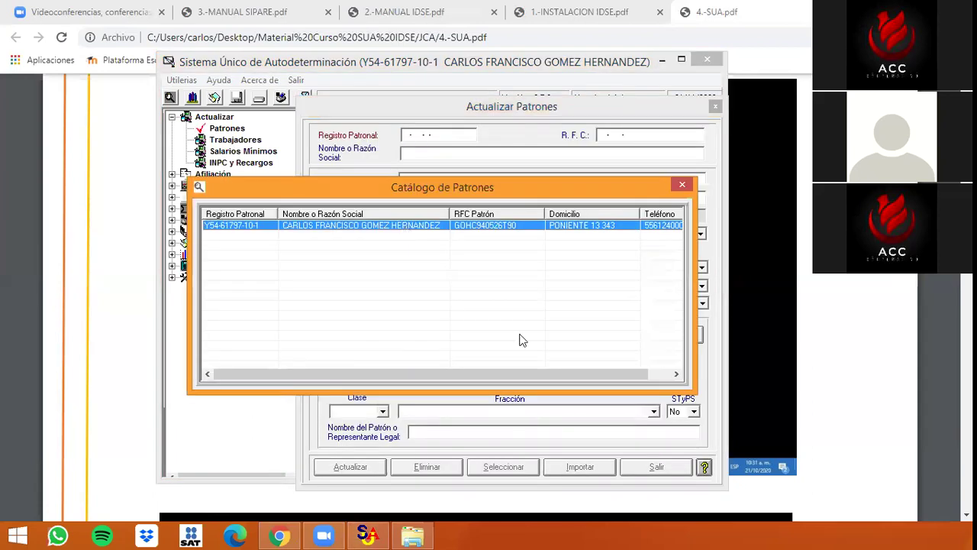
pyautogui.press('Return')
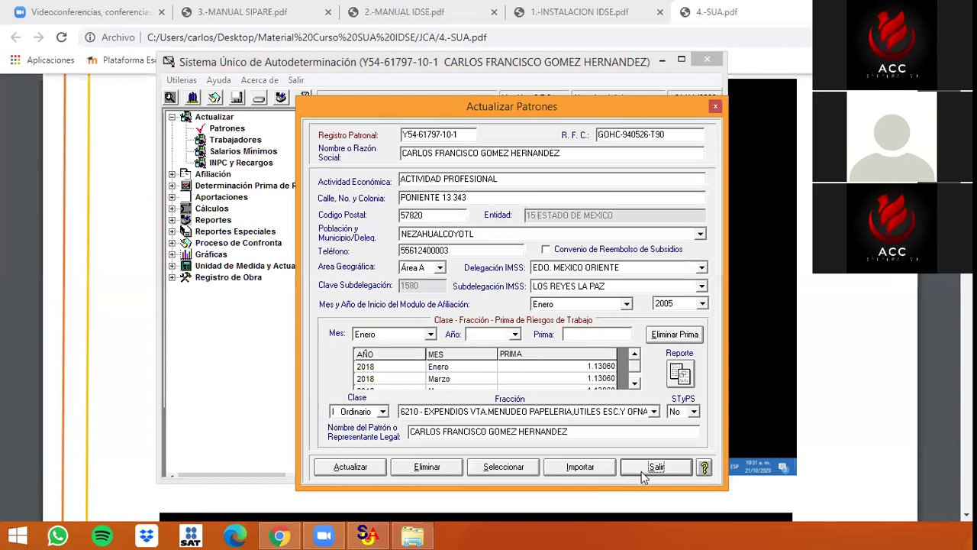
pyautogui.click(641, 471)
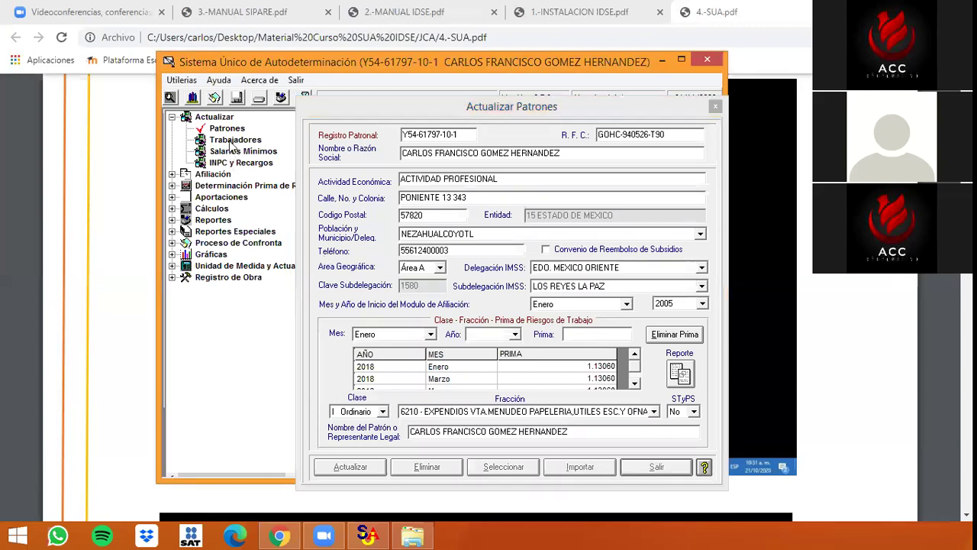
pyautogui.click(230, 141)
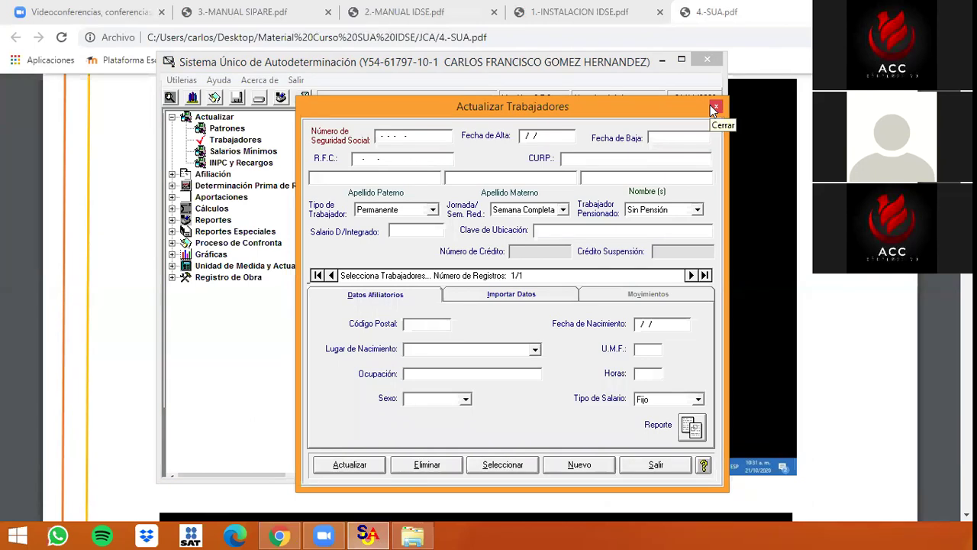
# Examine the worker form's identification fields and the options for worker type, reduced workweek and pension status
pyautogui.click(226, 131)
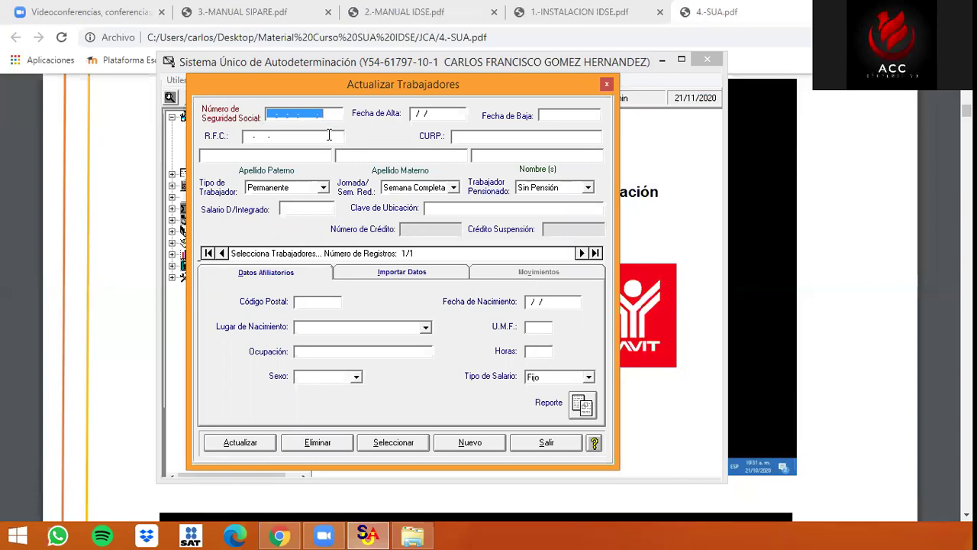
pyautogui.click(259, 136)
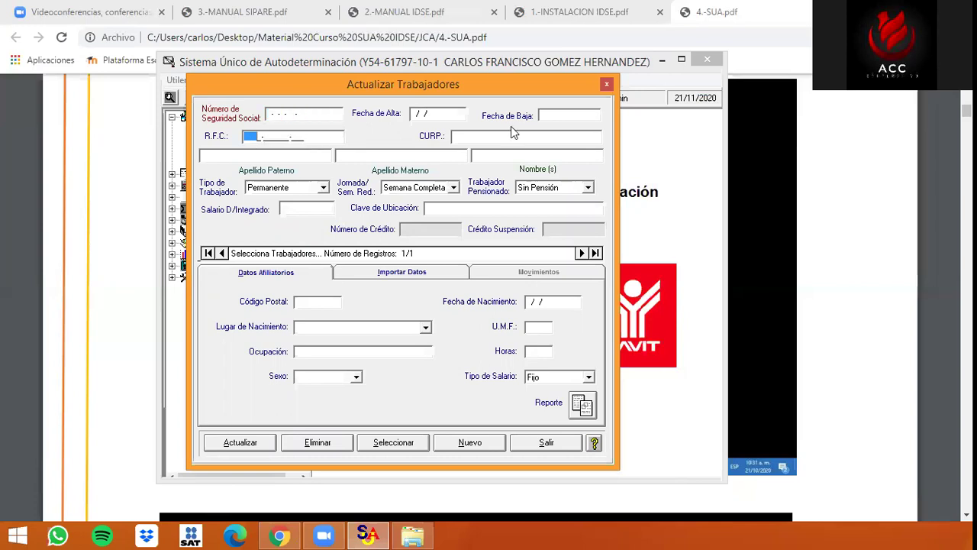
pyautogui.click(512, 135)
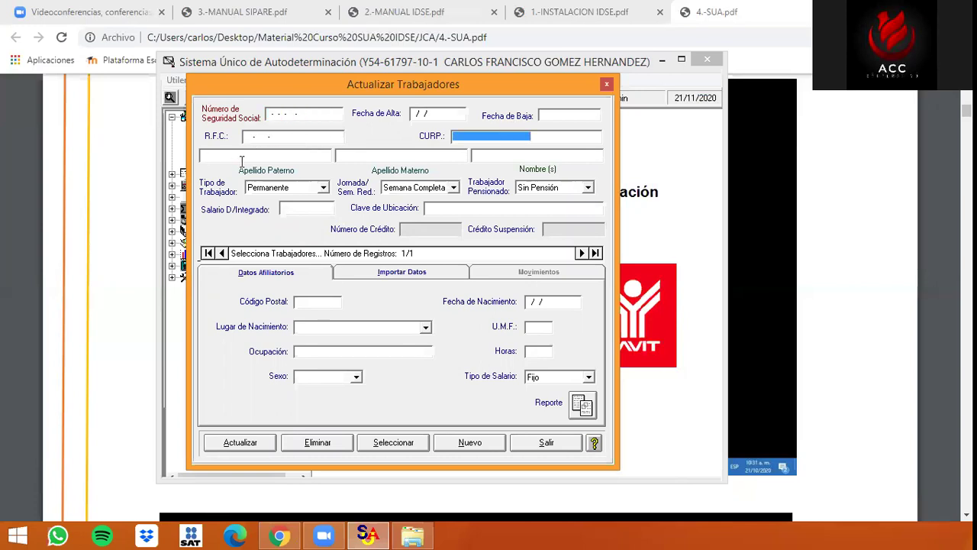
pyautogui.click(313, 190)
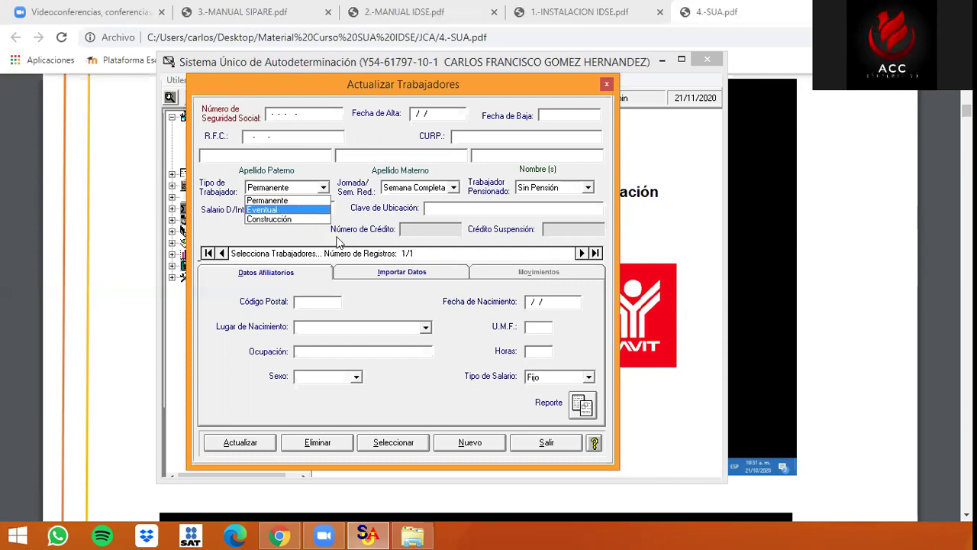
pyautogui.click(424, 197)
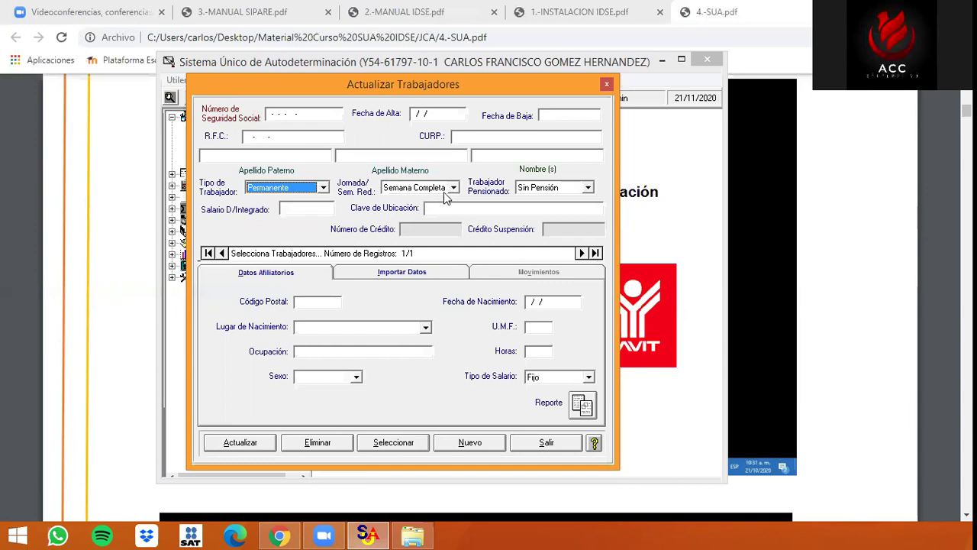
pyautogui.click(451, 187)
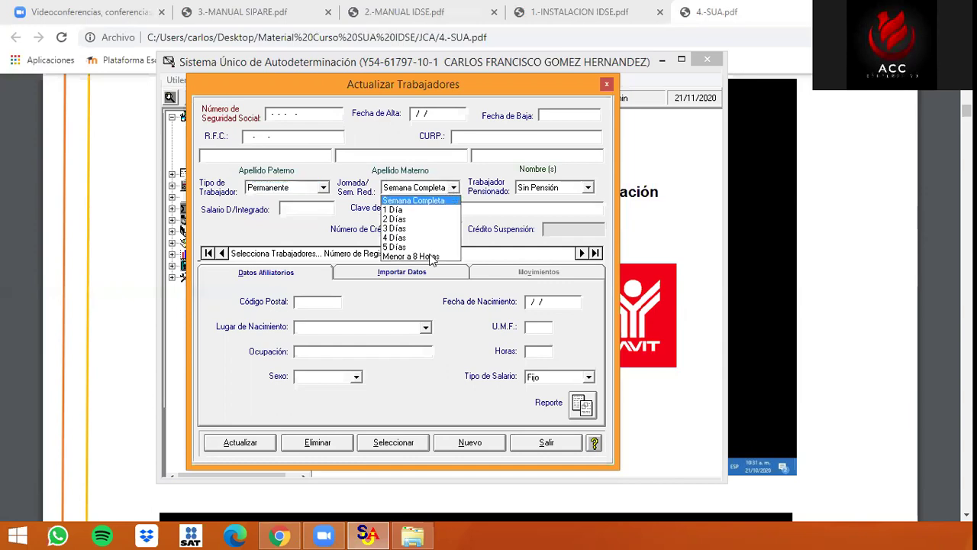
pyautogui.press('5')
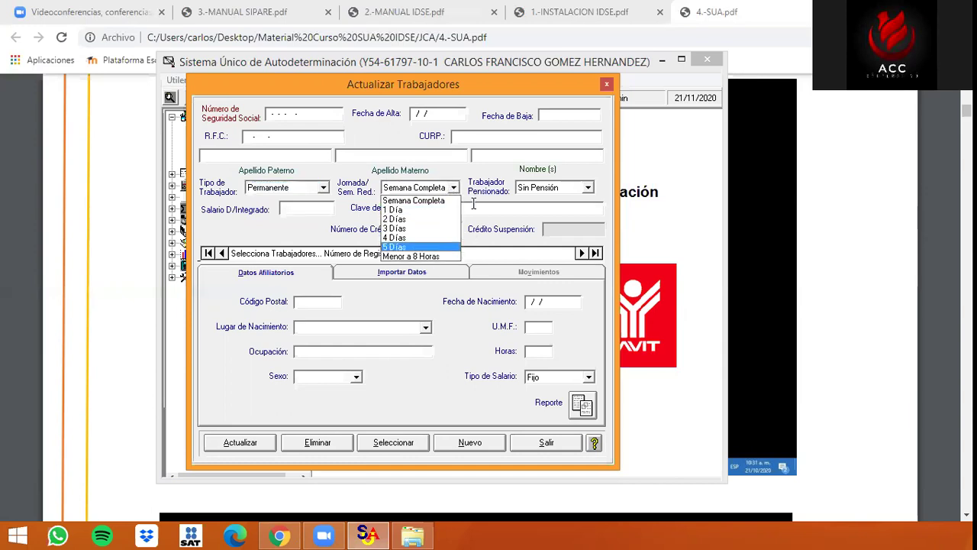
pyautogui.click(551, 194)
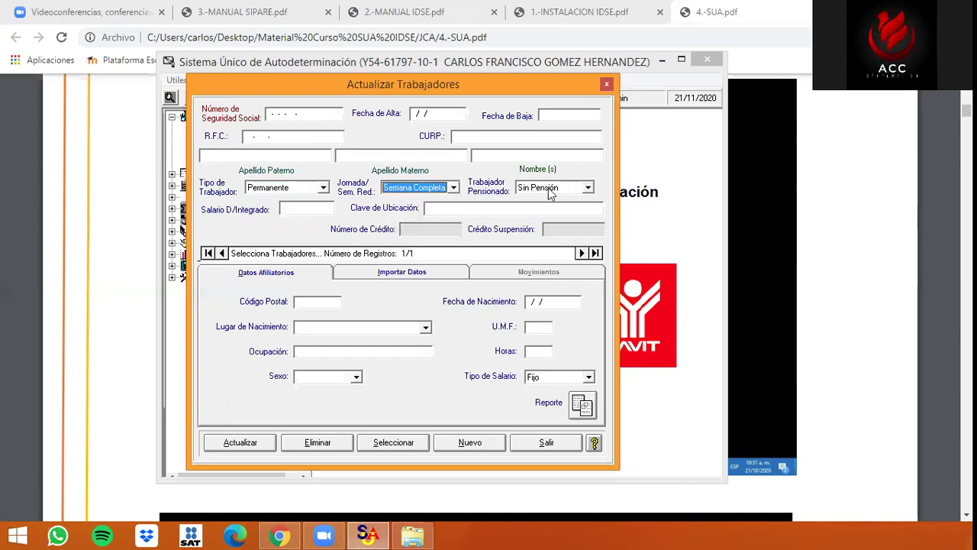
pyautogui.click(551, 194)
pyautogui.click(551, 200)
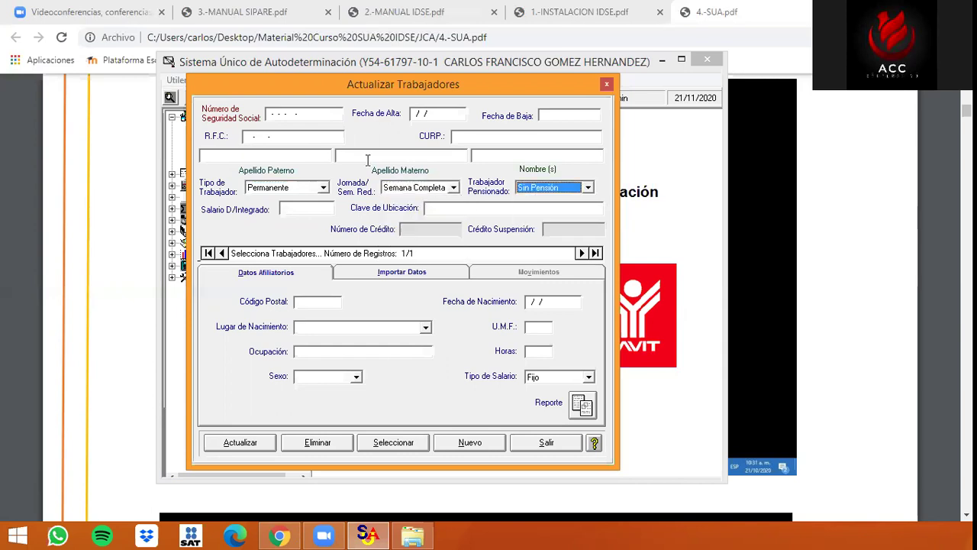
# Examine the integrated daily salary and location key fields, plus the postal code, occupation and sex fields under affiliation data
pyautogui.click(298, 218)
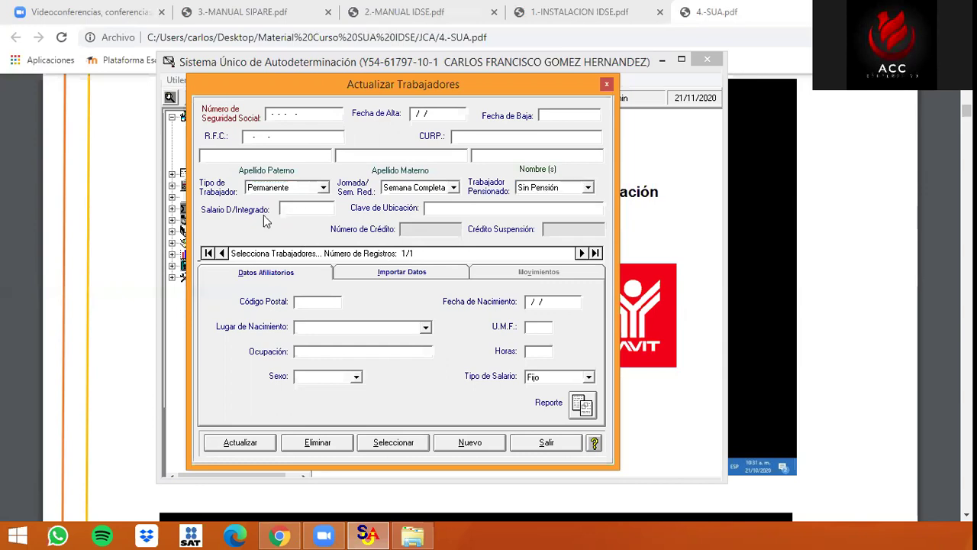
pyautogui.click(452, 207)
pyautogui.click(320, 302)
pyautogui.click(326, 356)
pyautogui.click(331, 379)
pyautogui.click(328, 379)
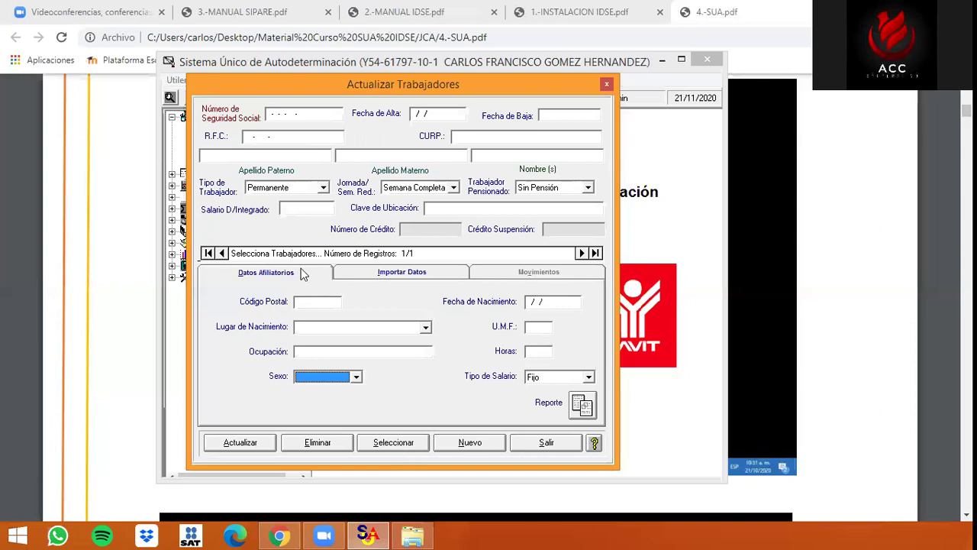
# Try to update the form without a worker selected, and load the registered worker from the worker catalog
pyautogui.click(228, 450)
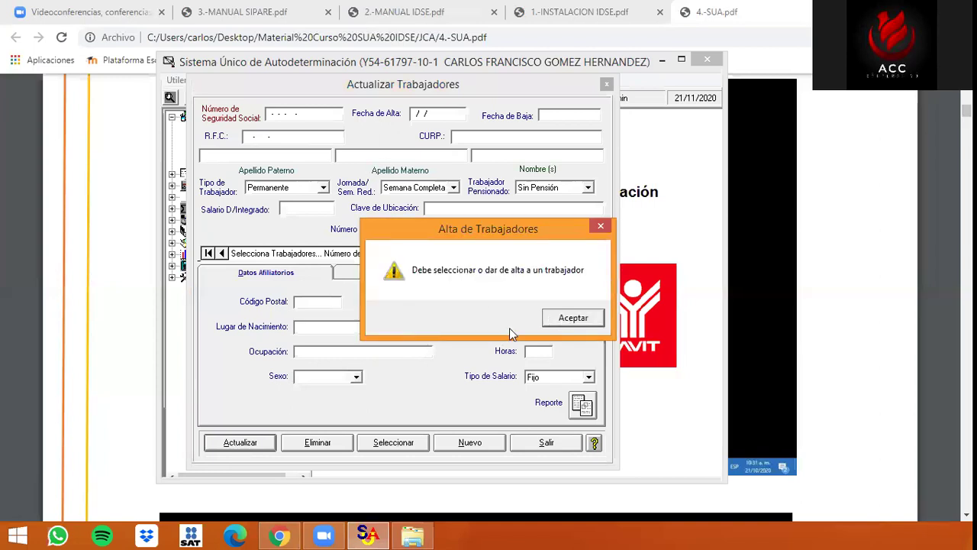
pyautogui.click(553, 319)
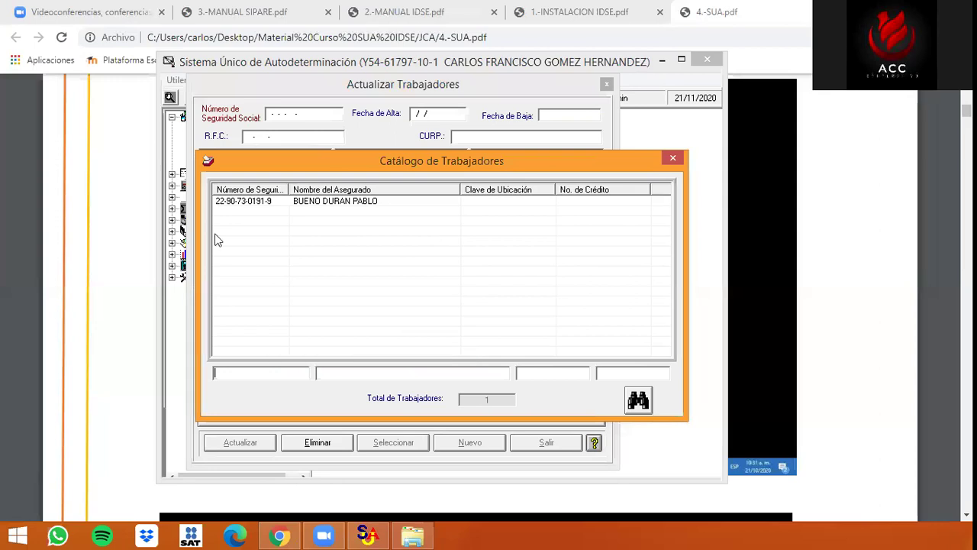
pyautogui.doubleClick(326, 201)
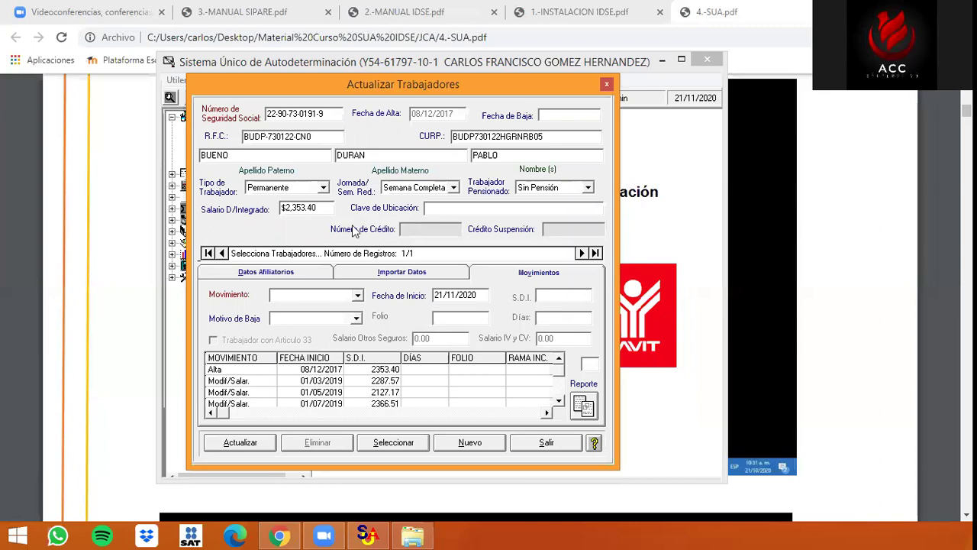
pyautogui.click(392, 446)
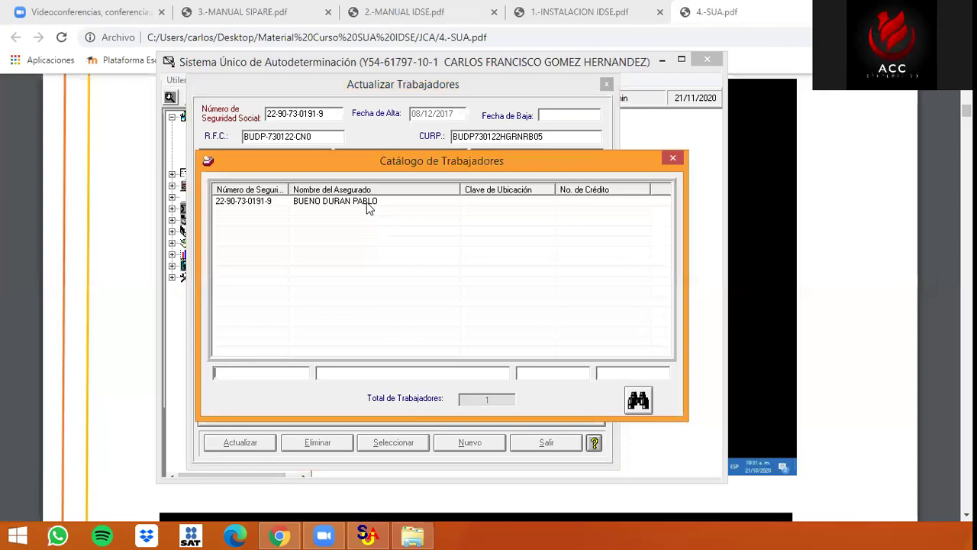
pyautogui.doubleClick(367, 207)
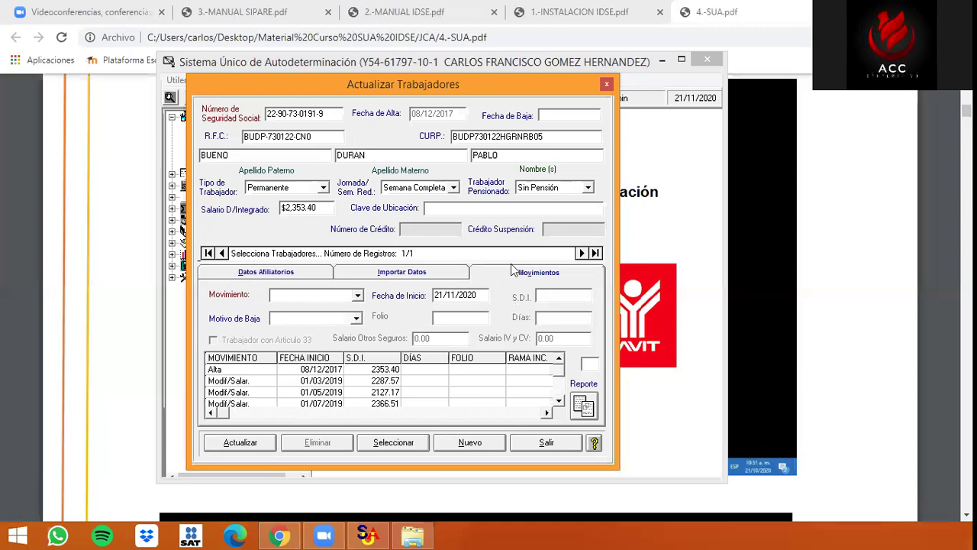
# Examine the available movement types for the worker, from Baja through Modif. Número de Crédito
pyautogui.click(356, 296)
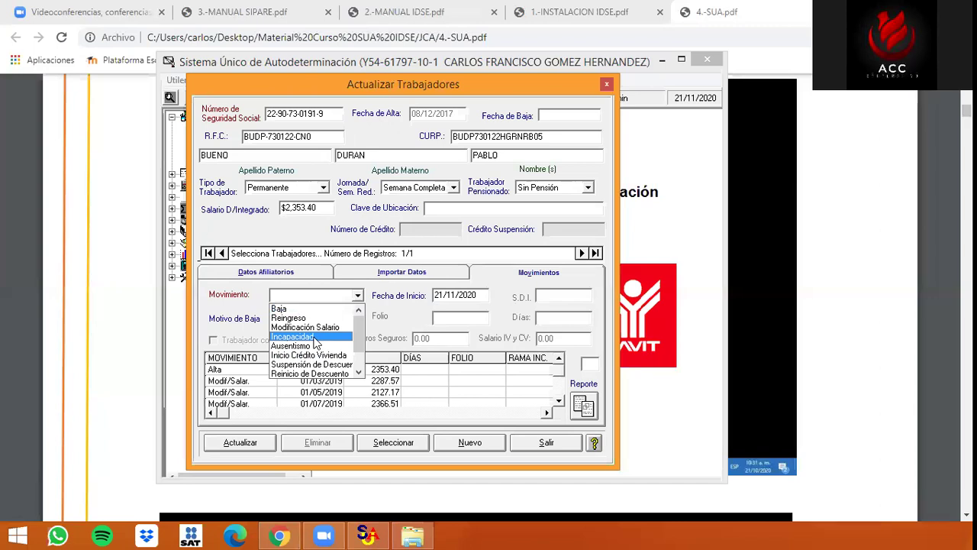
pyautogui.press('Up')
pyautogui.press('Down')
pyautogui.press('Down')
pyautogui.press('Down')
pyautogui.press('Down')
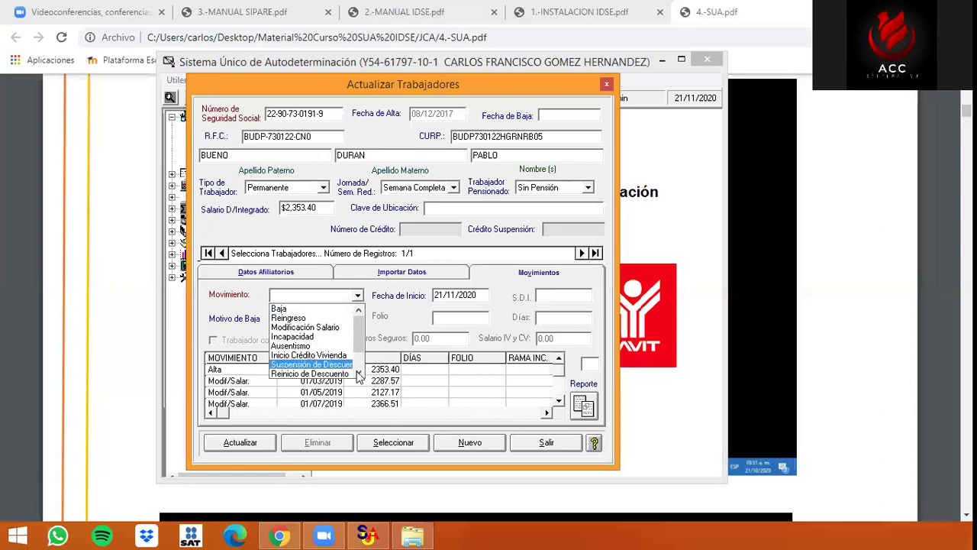
pyautogui.scroll(-2, 317, 341)
pyautogui.press('Up')
pyautogui.press('Up')
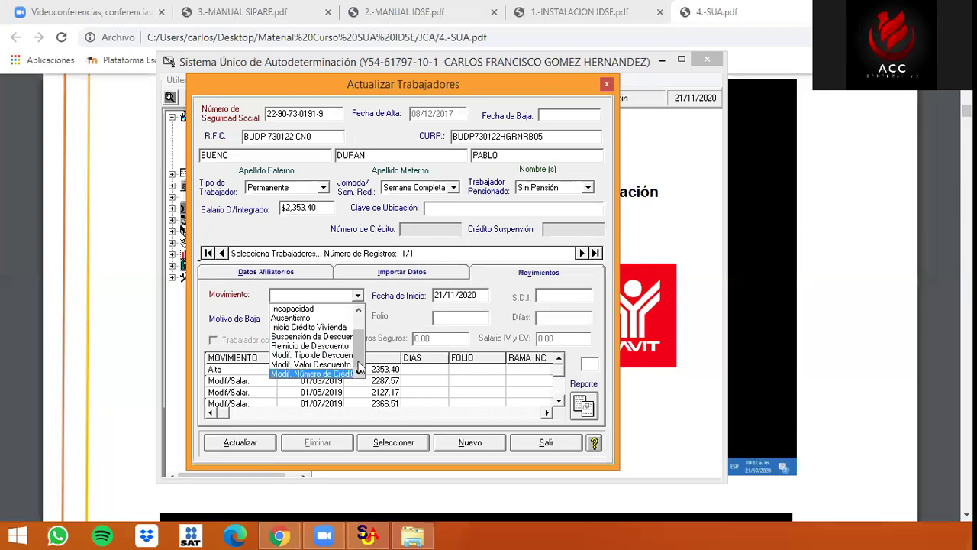
pyautogui.scroll(1, 362, 320)
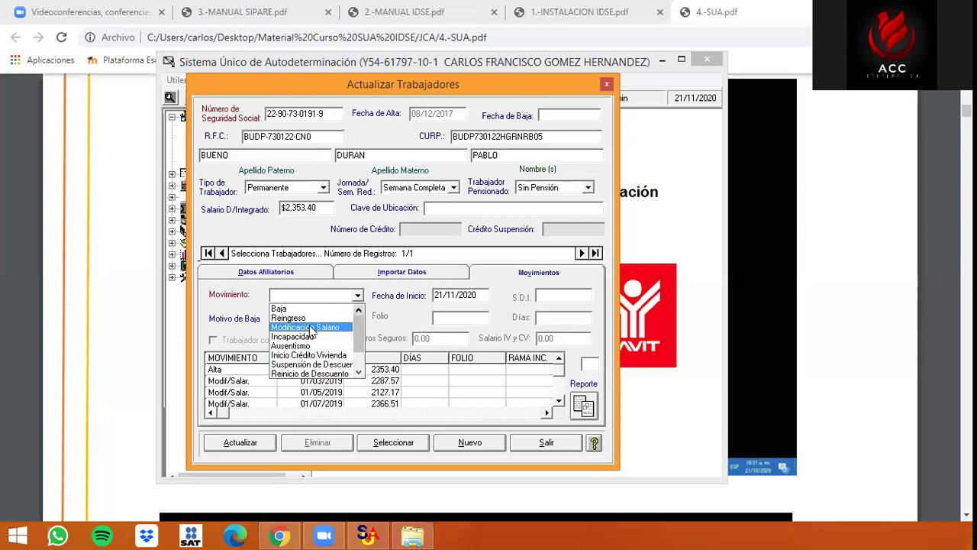
# Choose Modificación Salario as the worker's movement and go through its start date and S.D.I. fields
pyautogui.click(309, 327)
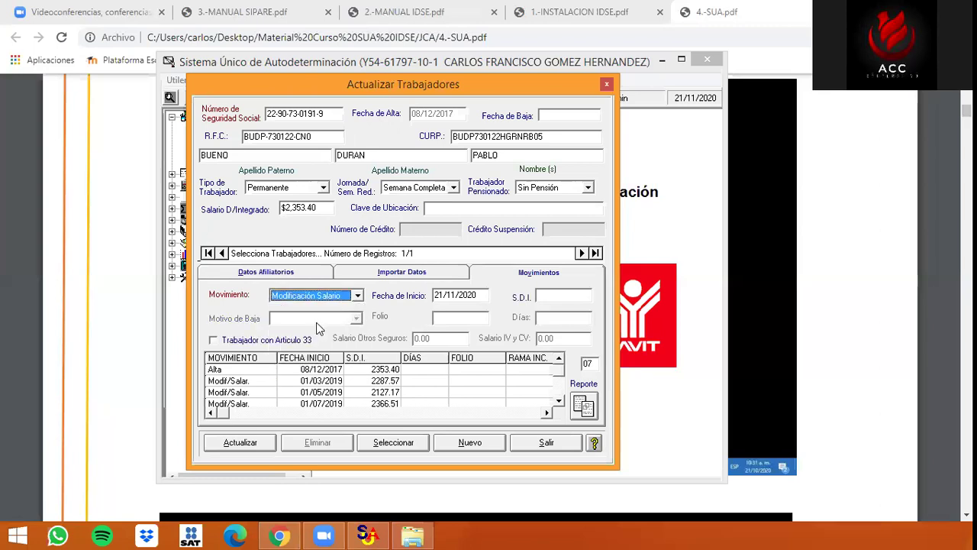
pyautogui.click(470, 296)
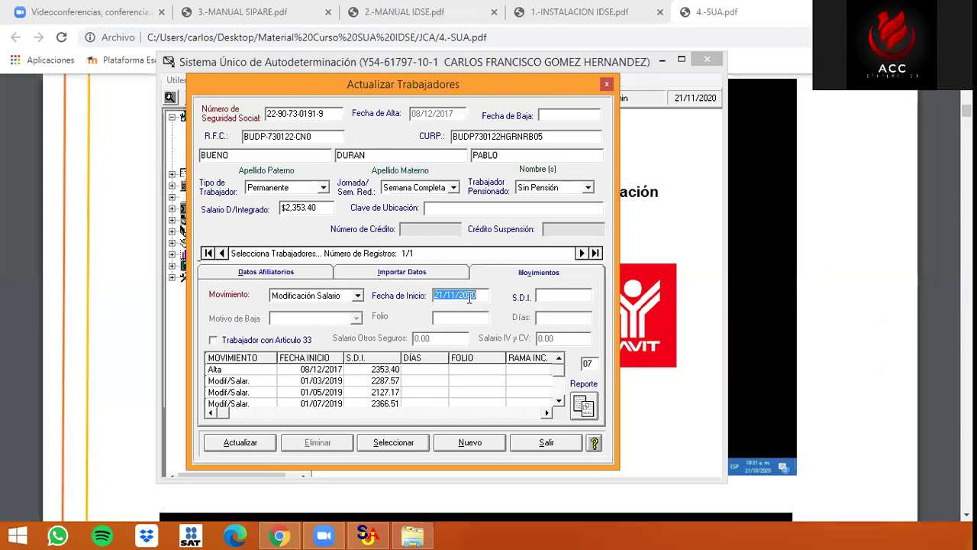
pyautogui.click(468, 296)
pyautogui.doubleClick(464, 297)
pyautogui.click(587, 295)
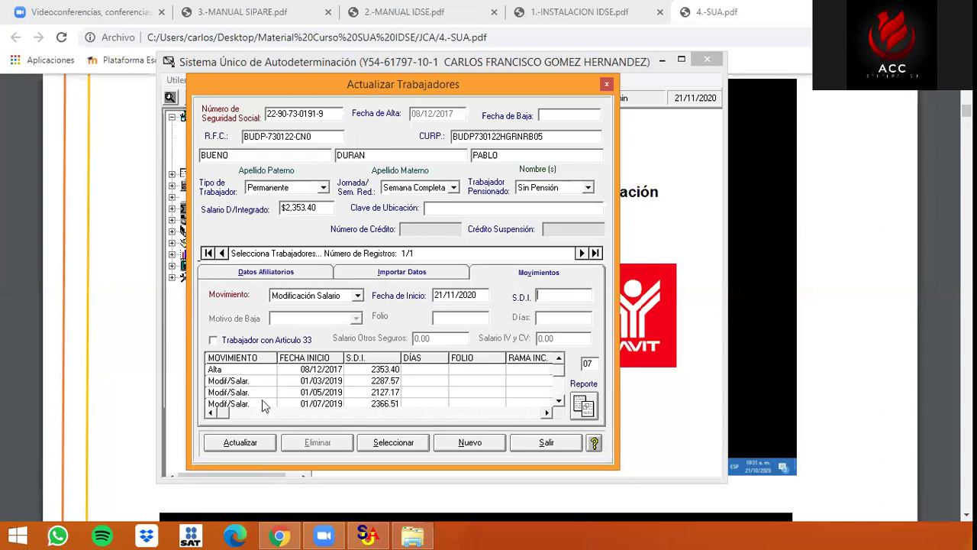
# Examine the worker's movement history, including salary changes, voluntary contributions and absences, and return to the S.D.I. field
pyautogui.scroll(-2, 538, 397)
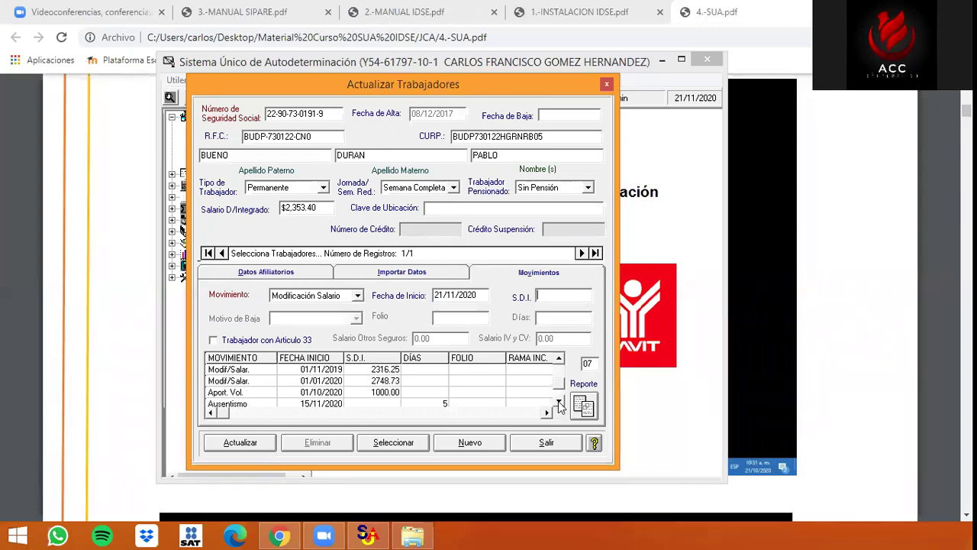
pyautogui.moveTo(559, 382); pyautogui.dragTo(560, 370)
pyautogui.click(560, 358)
pyautogui.click(560, 358)
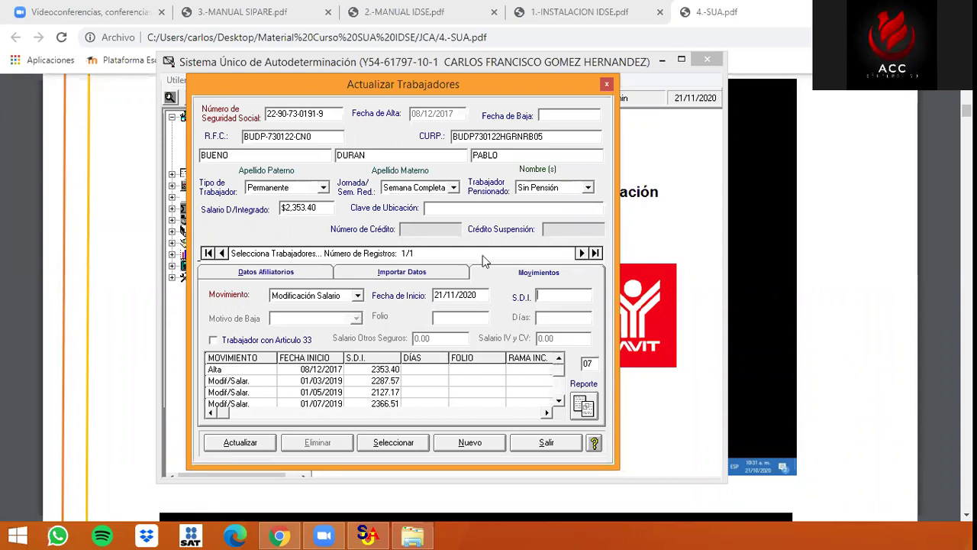
pyautogui.click(558, 295)
# Choose Incapacidad as the worker's movement and set its Ramo de Seguro to 1 Riesgos de Trabajo
pyautogui.click(358, 298)
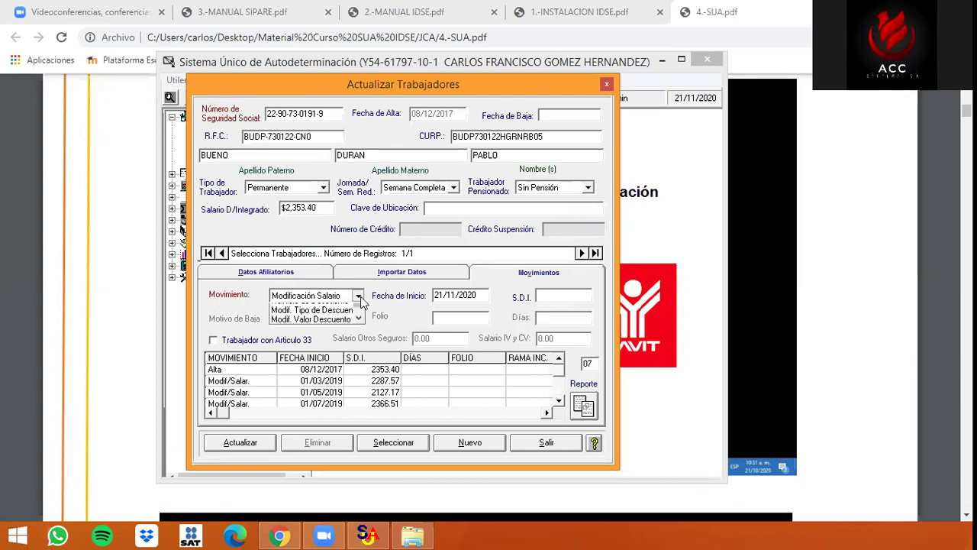
pyautogui.click(339, 320)
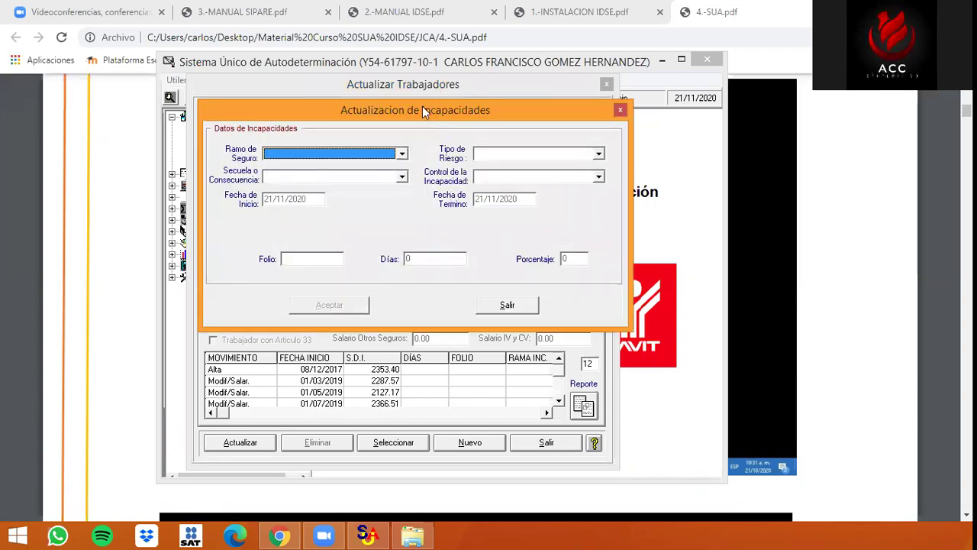
pyautogui.click(340, 158)
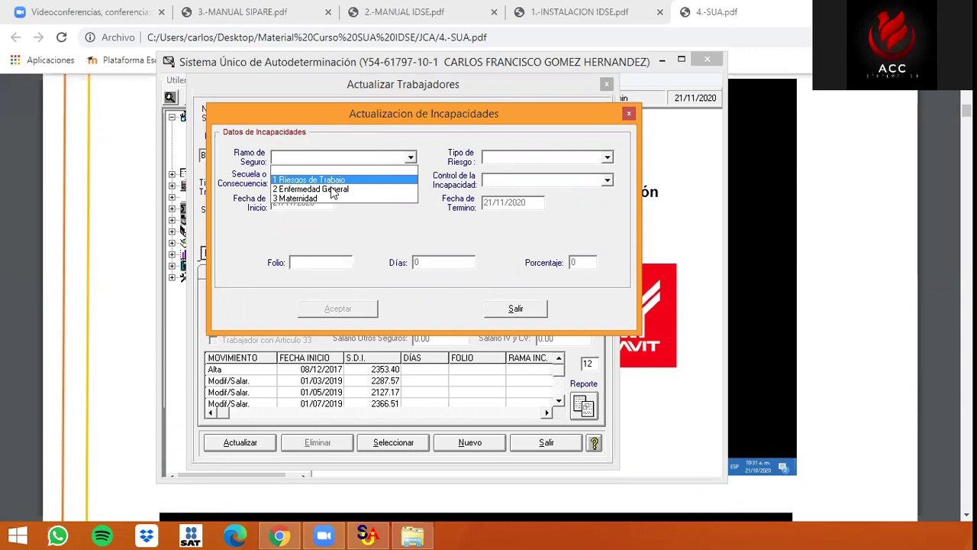
pyautogui.press('Down')
pyautogui.press('Down')
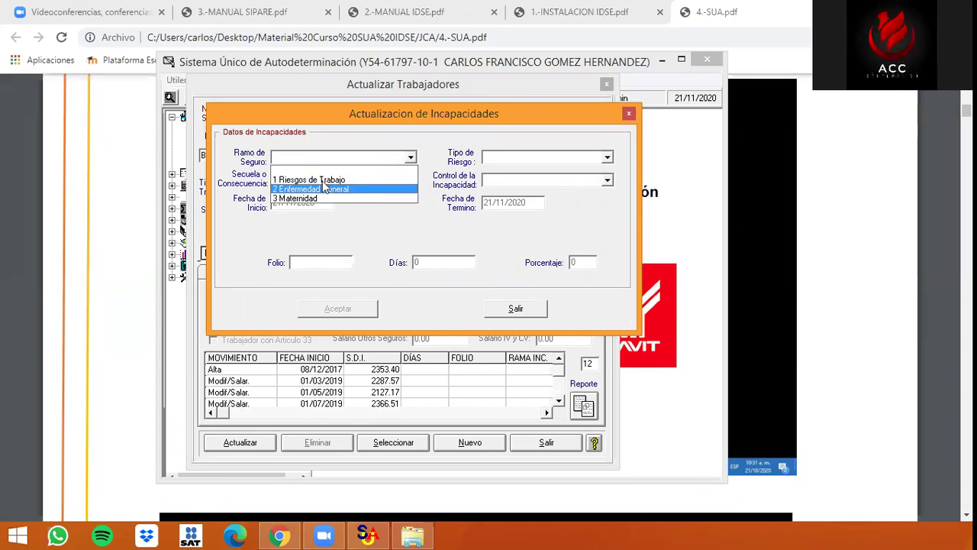
pyautogui.click(322, 180)
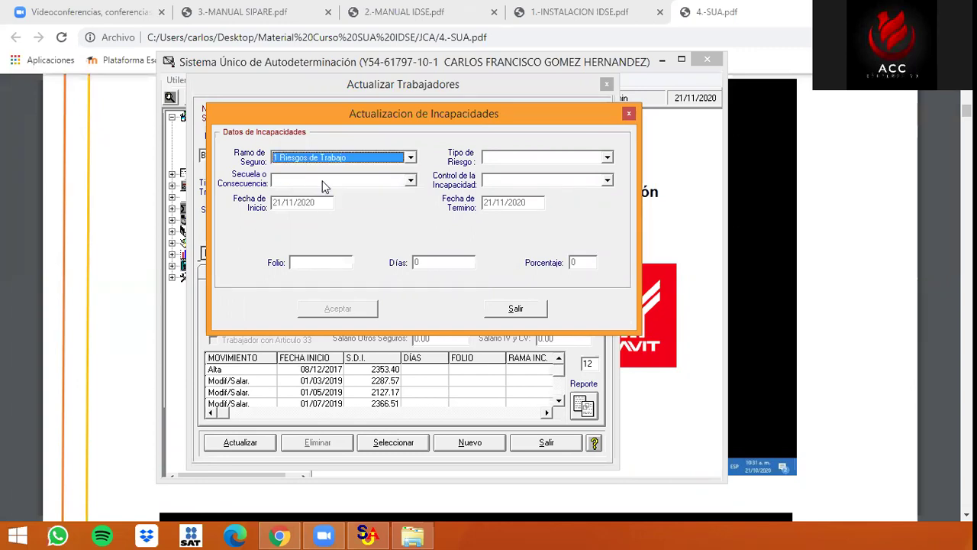
# Set the disability's Tipo de Riesgo to 1 Accidente de Trabajo and its Secuela o Consecuencia to 1 Incapacidad Temporal
pyautogui.click(564, 159)
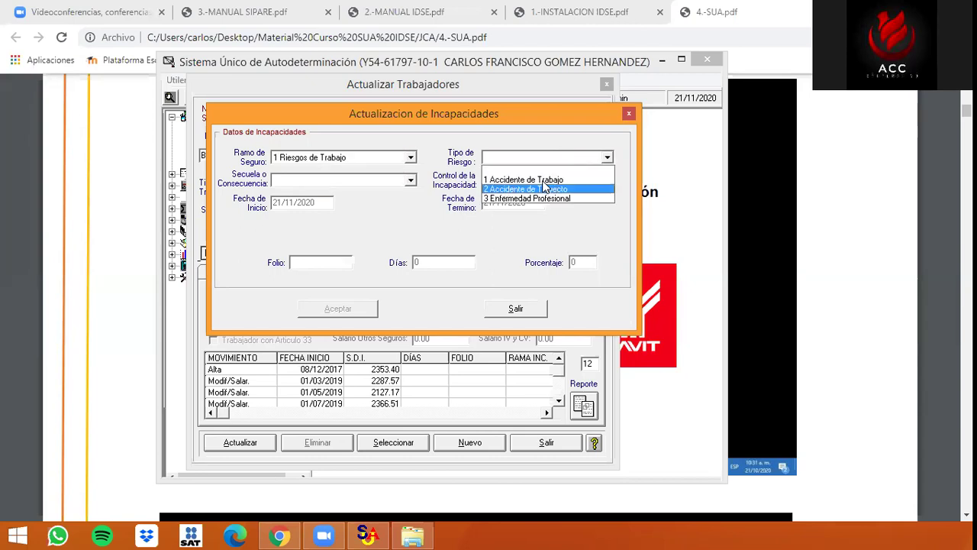
pyautogui.click(534, 180)
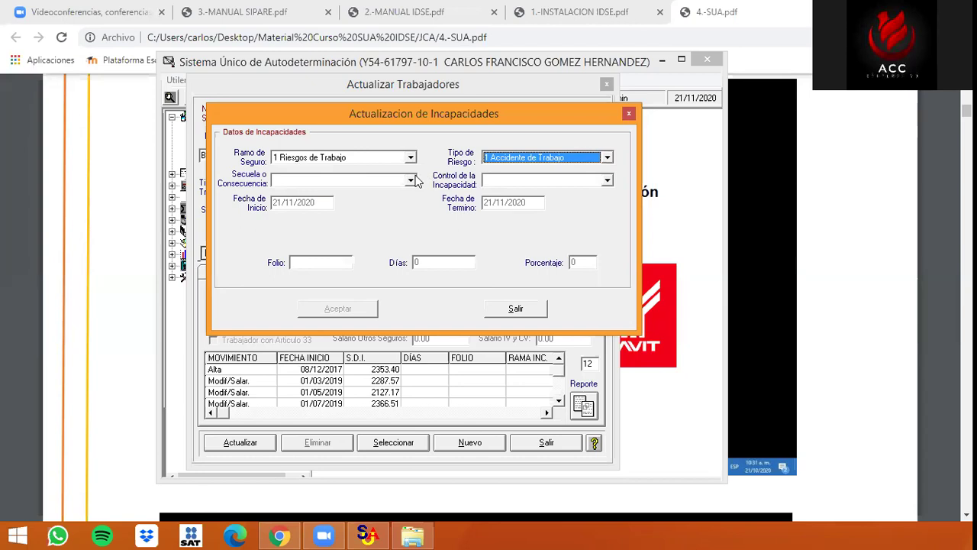
pyautogui.click(416, 175)
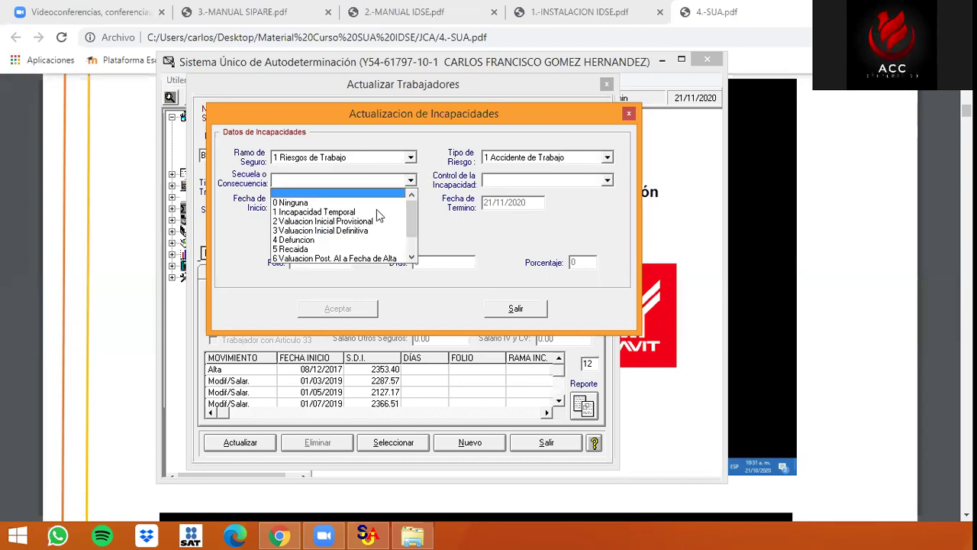
pyautogui.press('5')
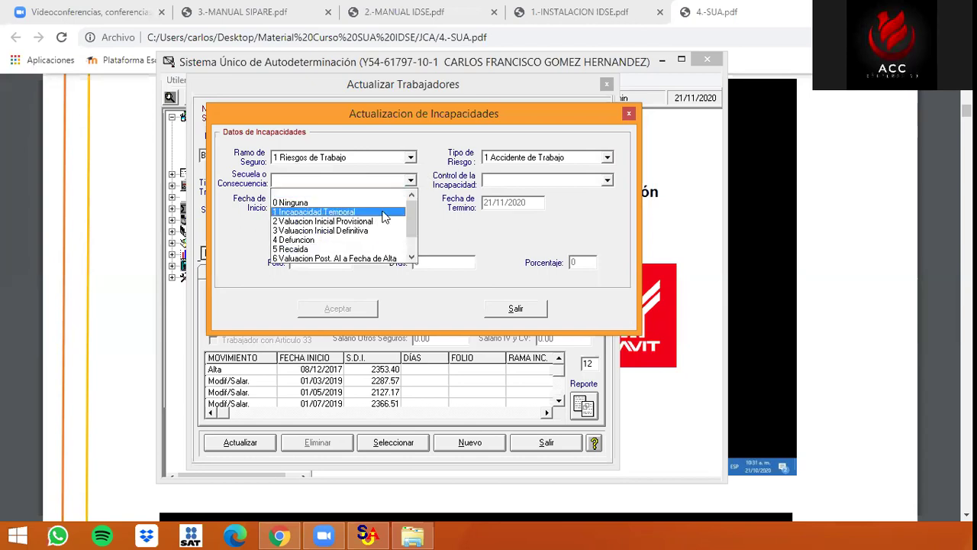
pyautogui.click(384, 214)
# Examine the Control de la Incapacidad options and leave the disability form without saving
pyautogui.click(523, 180)
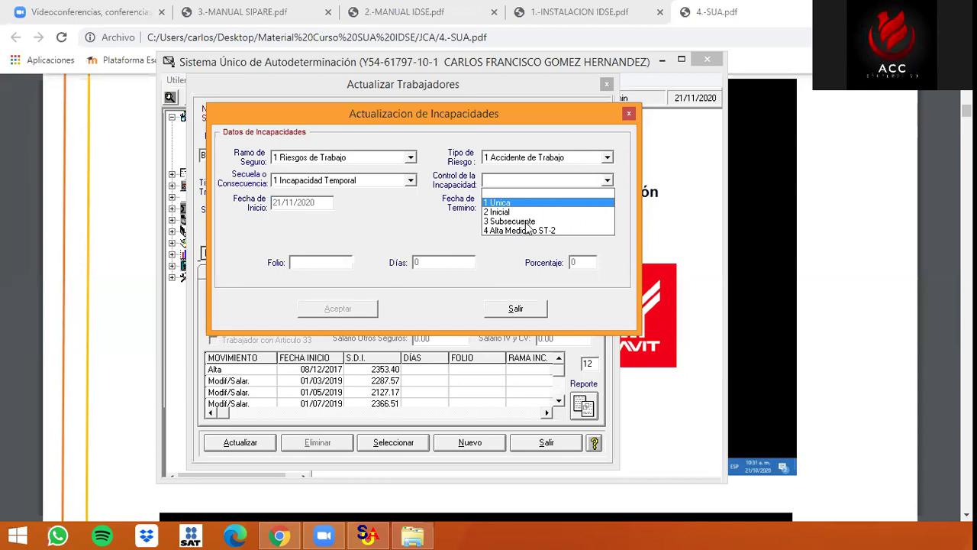
pyautogui.click(360, 235)
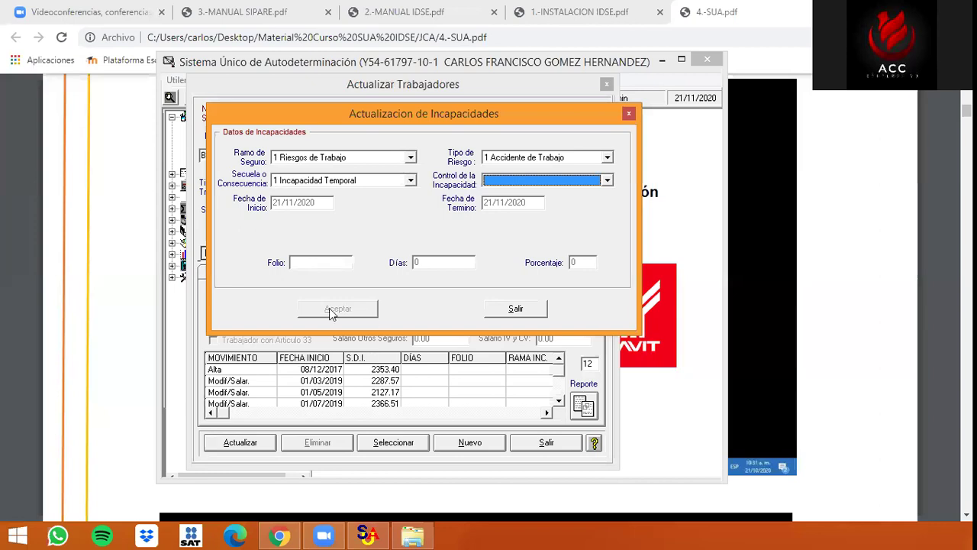
pyautogui.click(522, 307)
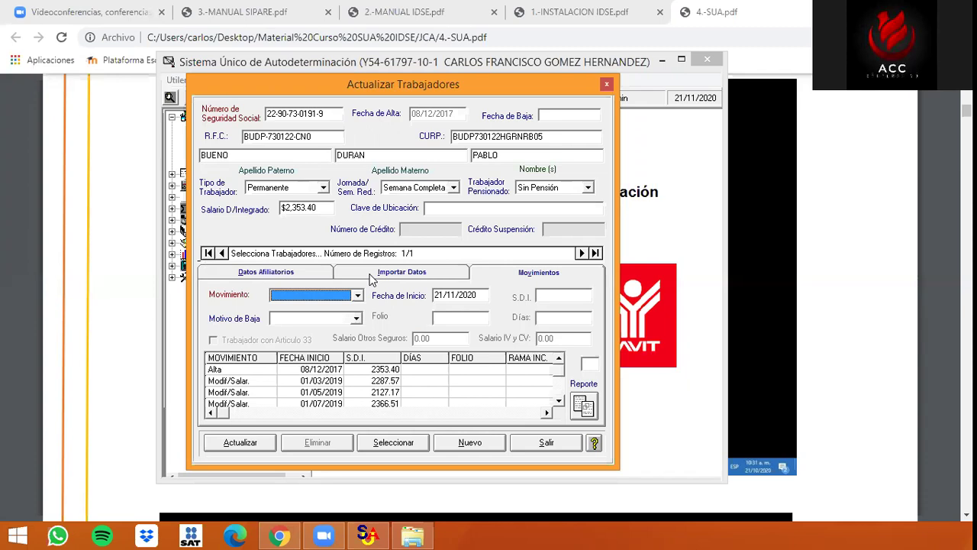
# Choose Baja as the worker's movement, go to its start date and examine the Motivo de Baja options
pyautogui.click(356, 296)
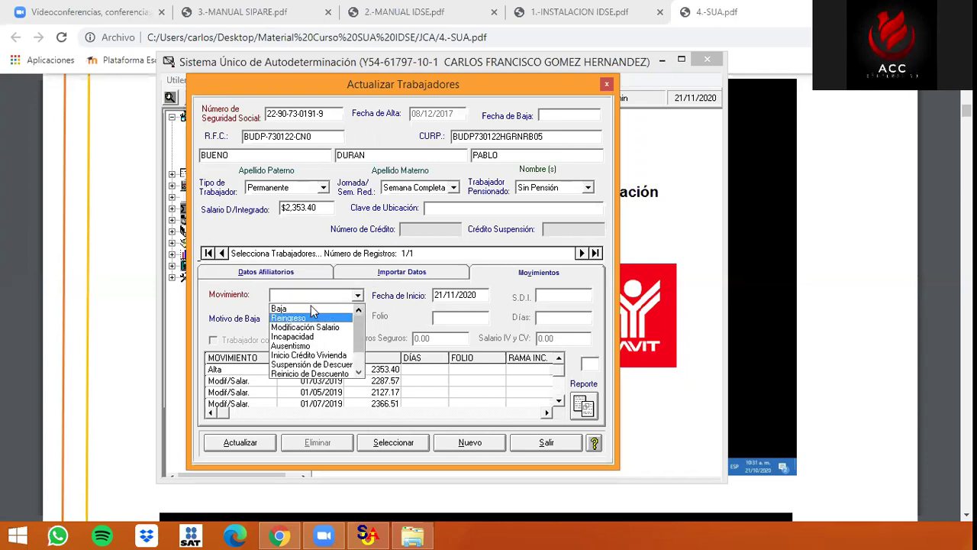
pyautogui.click(311, 307)
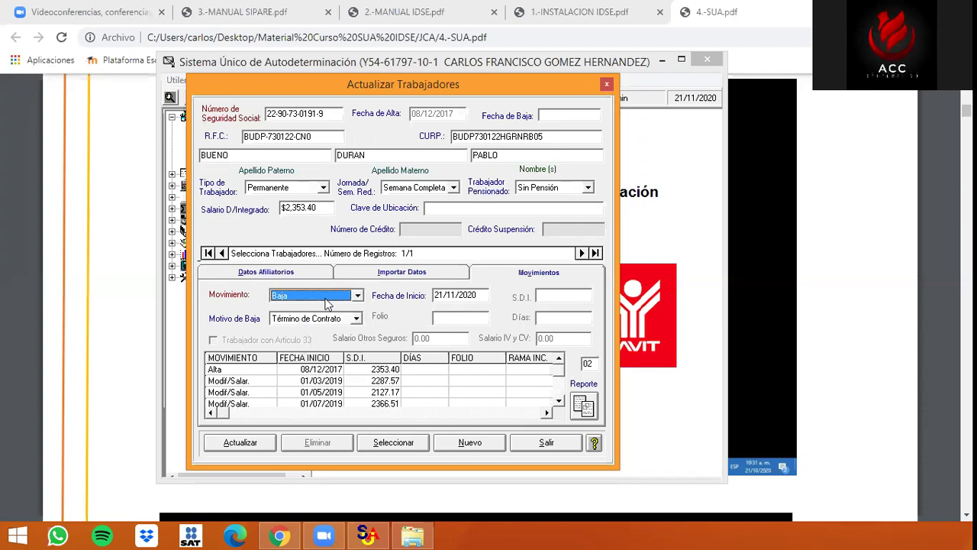
pyautogui.click(436, 295)
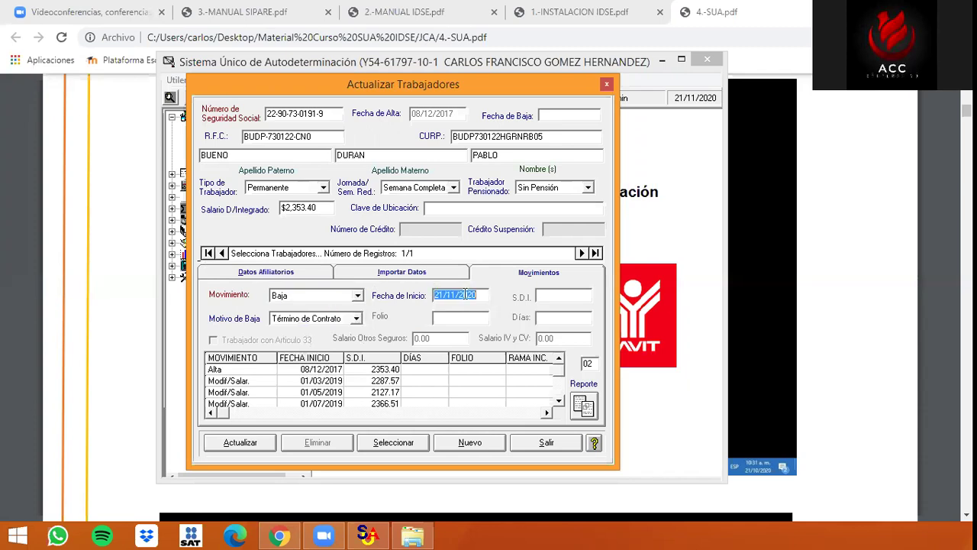
pyautogui.click(355, 319)
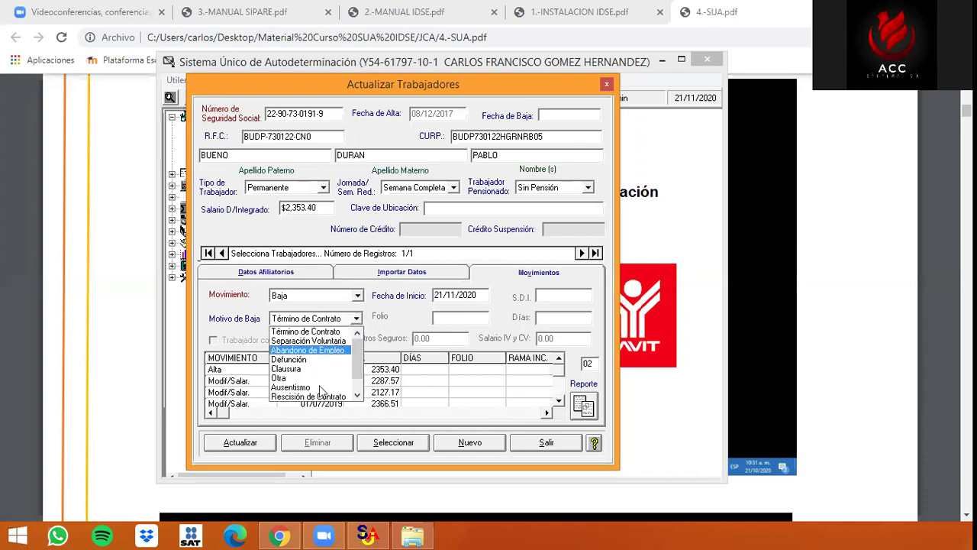
pyautogui.scroll(-1, 355, 396)
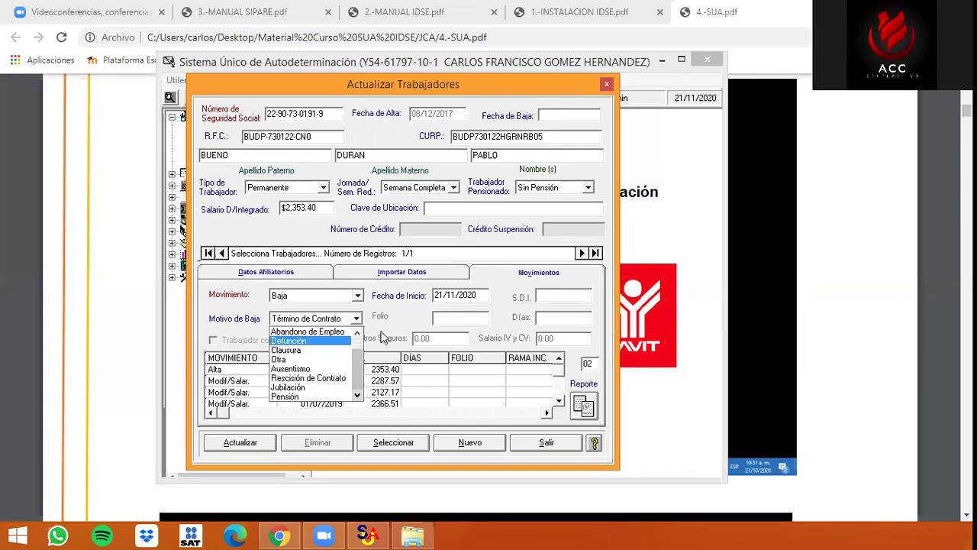
pyautogui.click(463, 316)
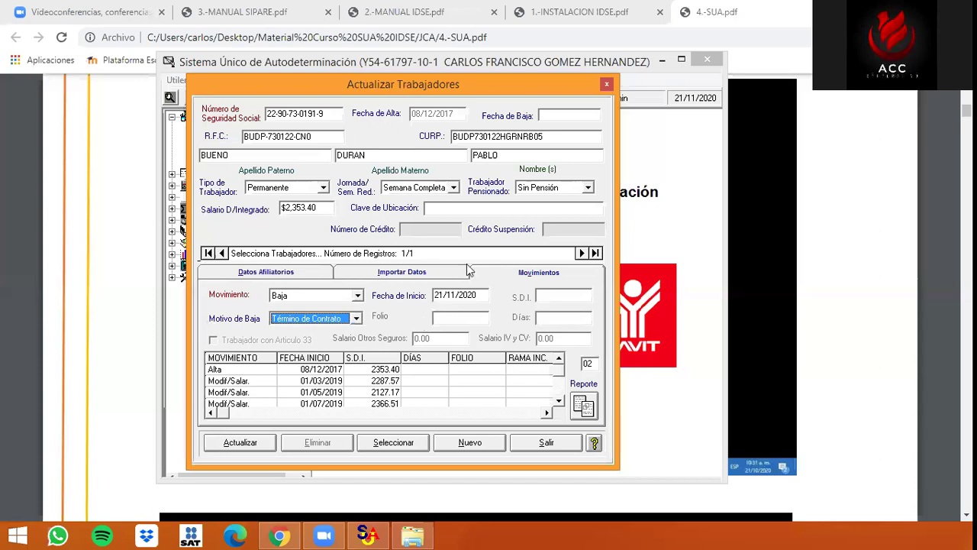
# Choose Ausentismo as the worker's movement with start date 01/11/2020 and try to save it with 3 days
pyautogui.click(357, 294)
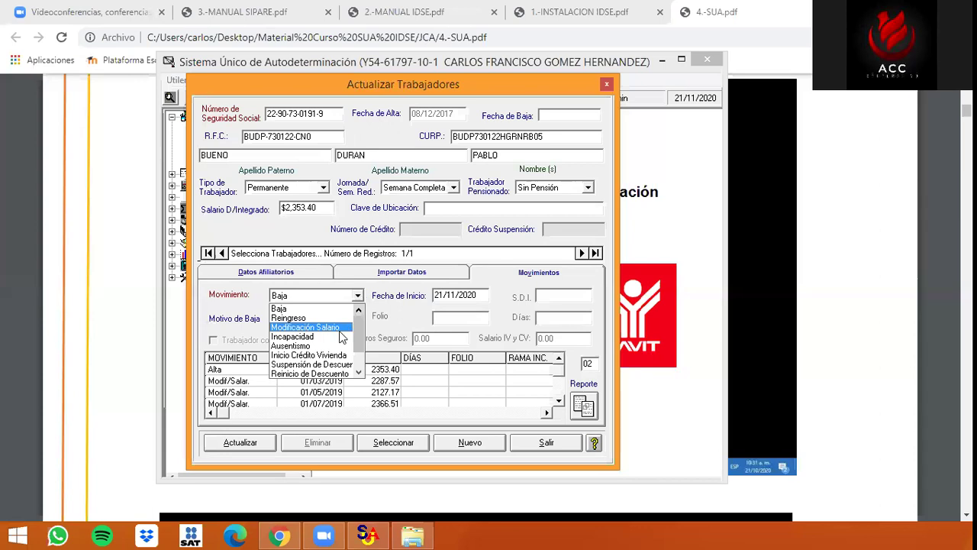
pyautogui.click(332, 304)
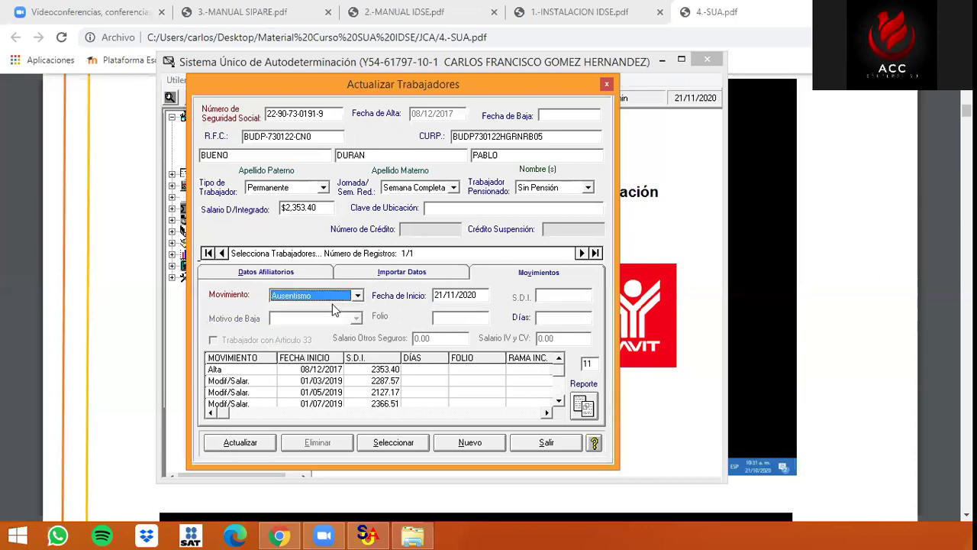
pyautogui.click(483, 288)
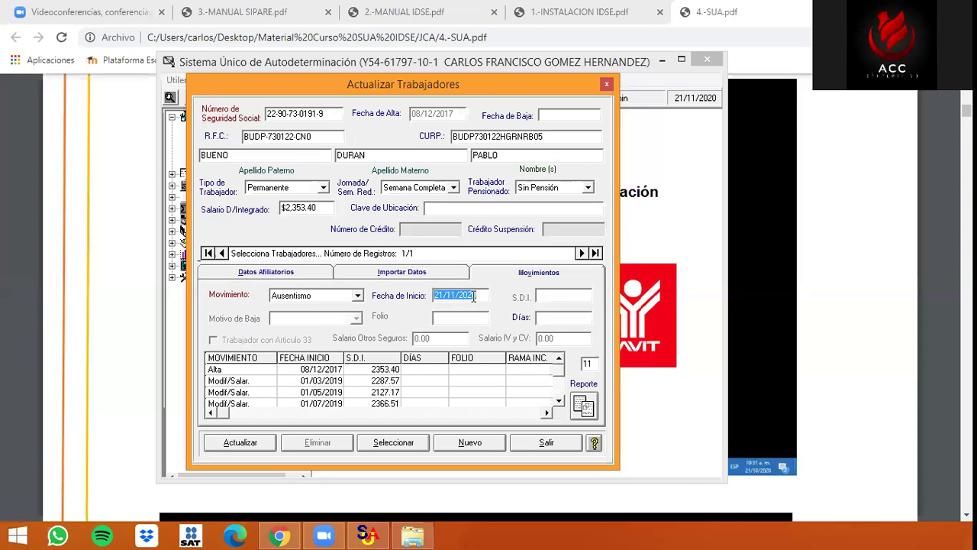
pyautogui.write('1')
pyautogui.press('BackSpace')
pyautogui.write('01/11/2020')
pyautogui.click(539, 317)
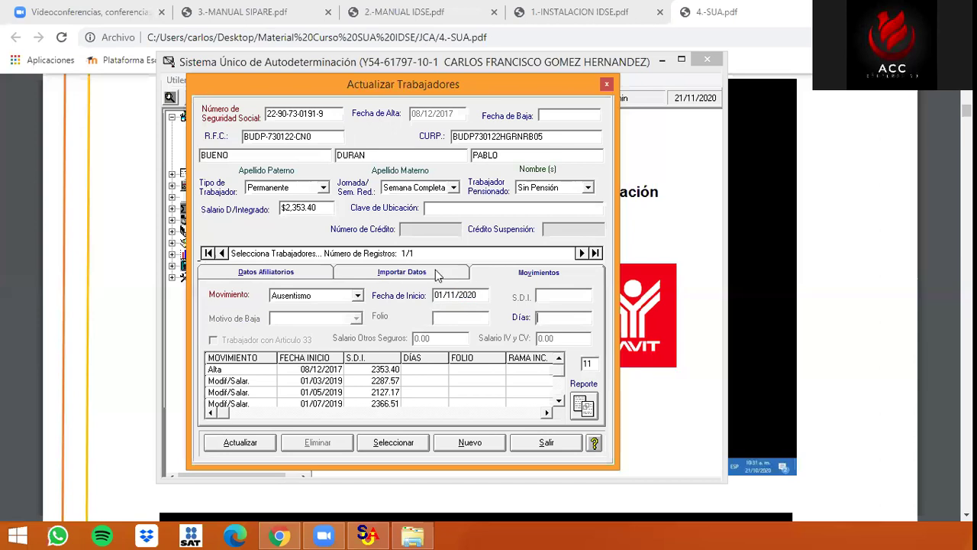
pyautogui.write('3')
pyautogui.click(248, 447)
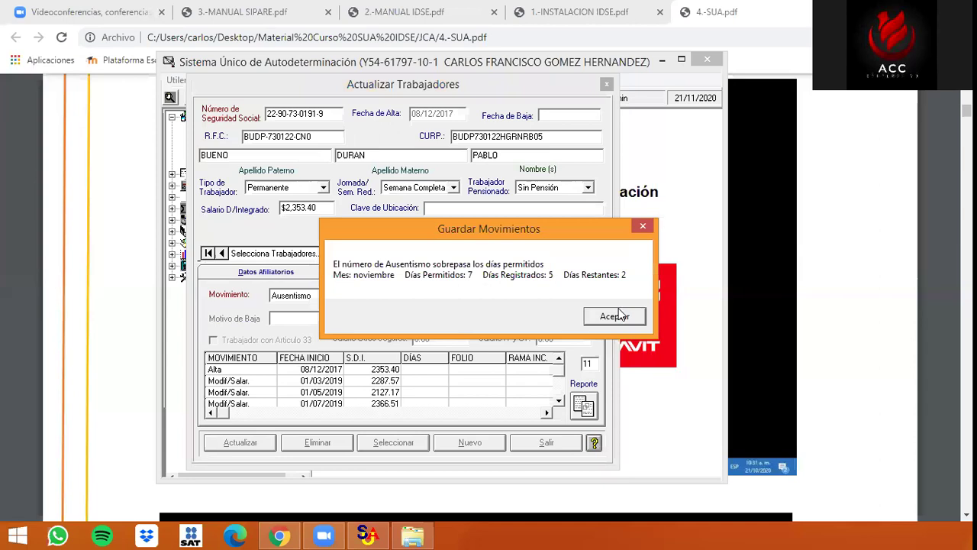
pyautogui.click(618, 316)
# Set the absence to 1 day and save the Ausentismo movement
pyautogui.hotkey('shift', 'Home')
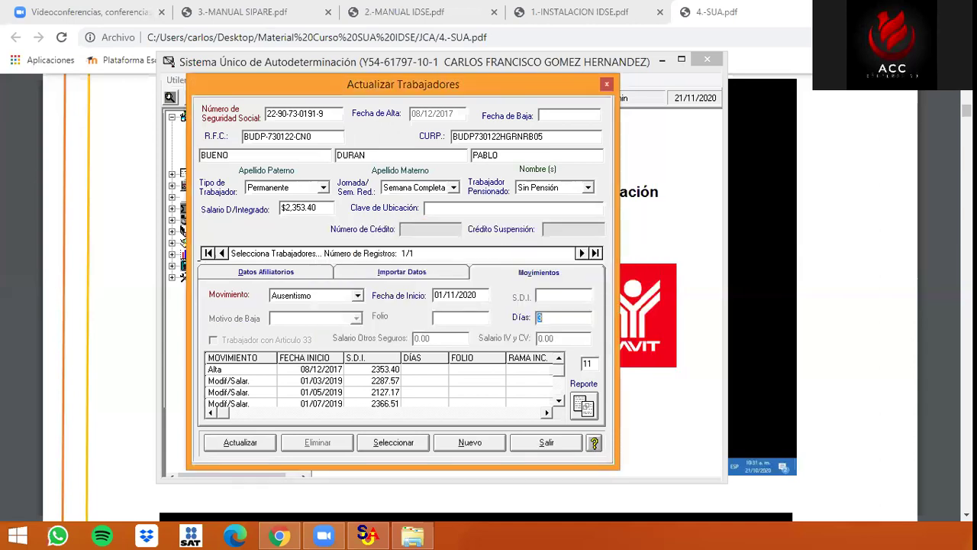
pyautogui.write('1')
pyautogui.click(245, 443)
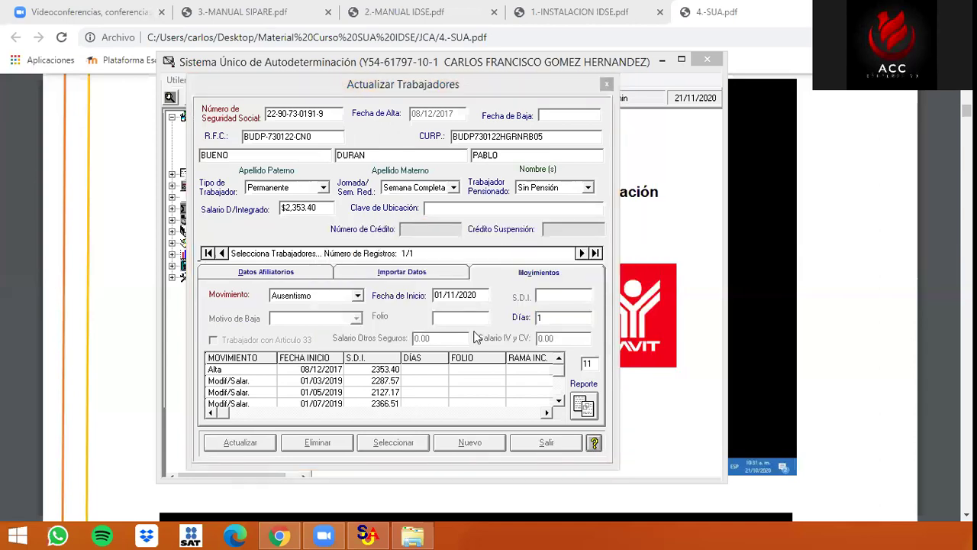
pyautogui.click(504, 319)
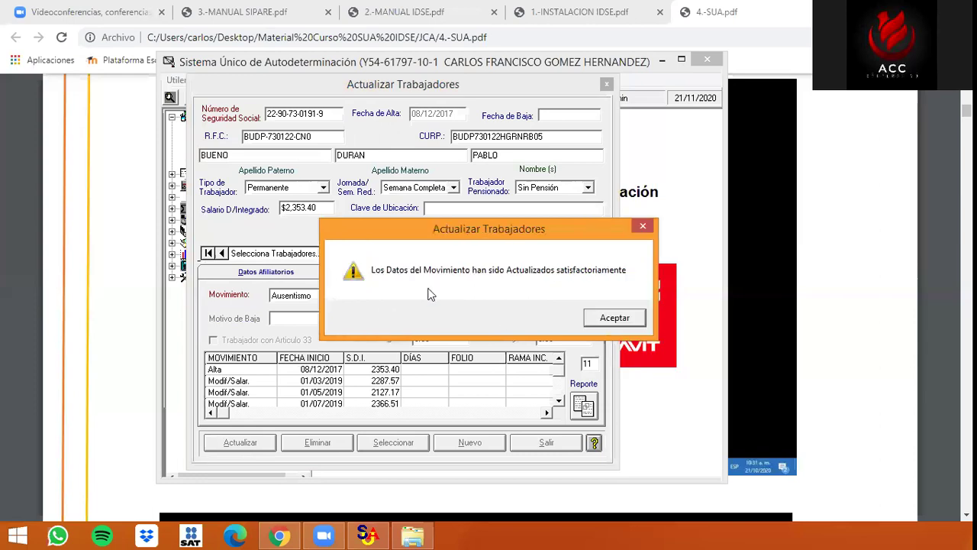
pyautogui.click(630, 323)
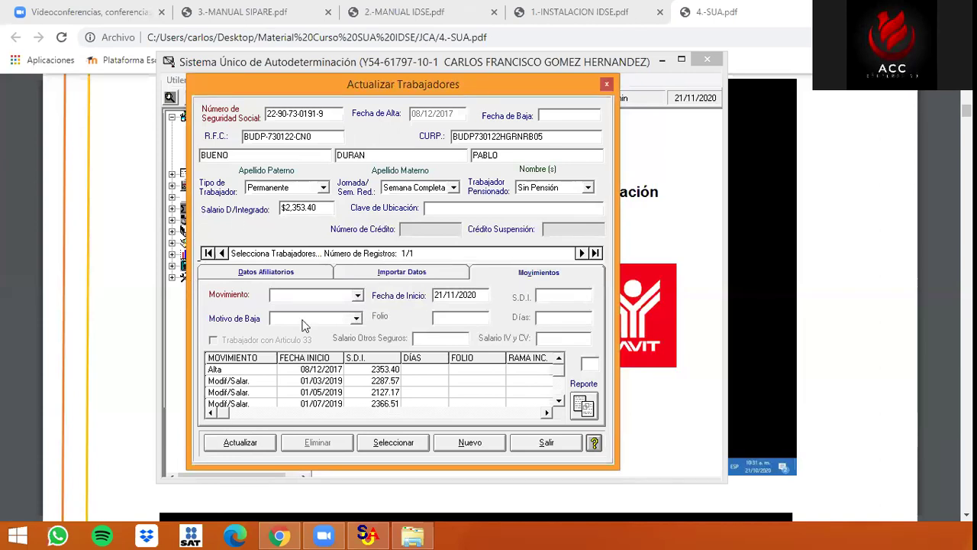
# Choose Inicio Crédito Vivienda as the movement, go through its discount value and credit number fields, and try to save it with them empty
pyautogui.click(359, 297)
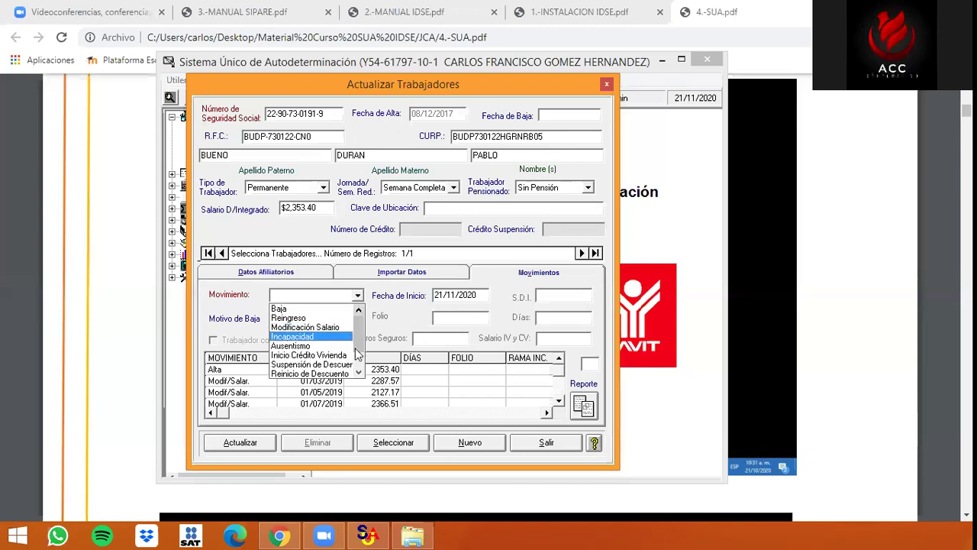
pyautogui.scroll(-1, 336, 340)
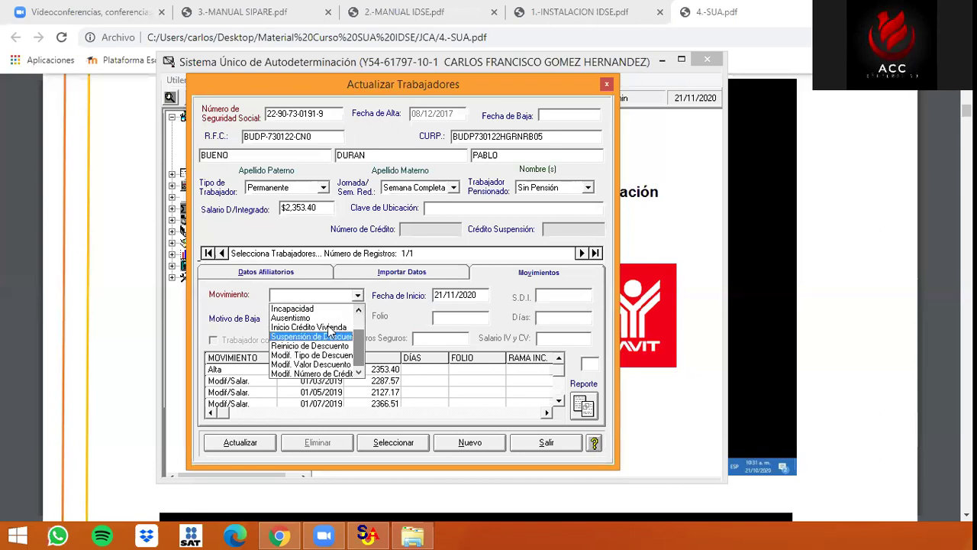
pyautogui.click(329, 327)
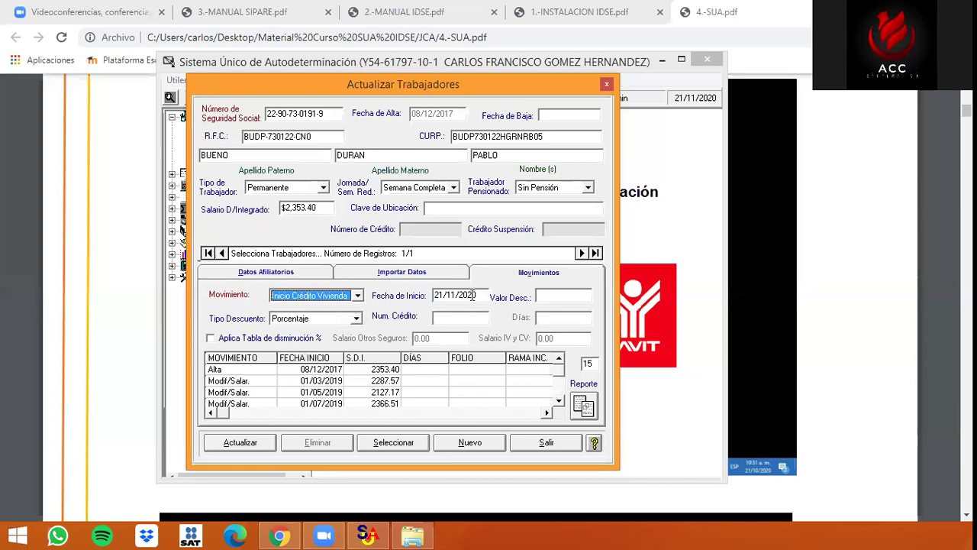
pyautogui.press('Tab')
pyautogui.click(562, 295)
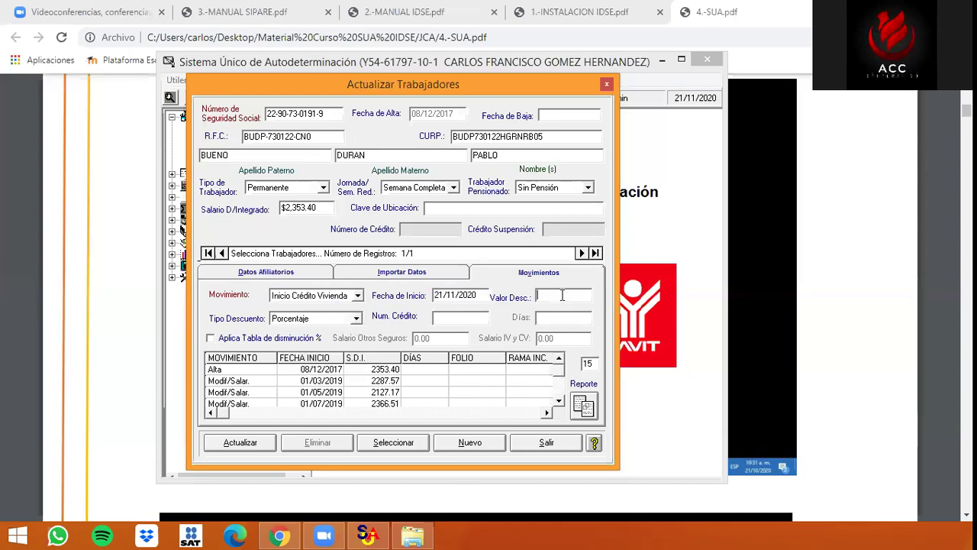
pyautogui.click(447, 319)
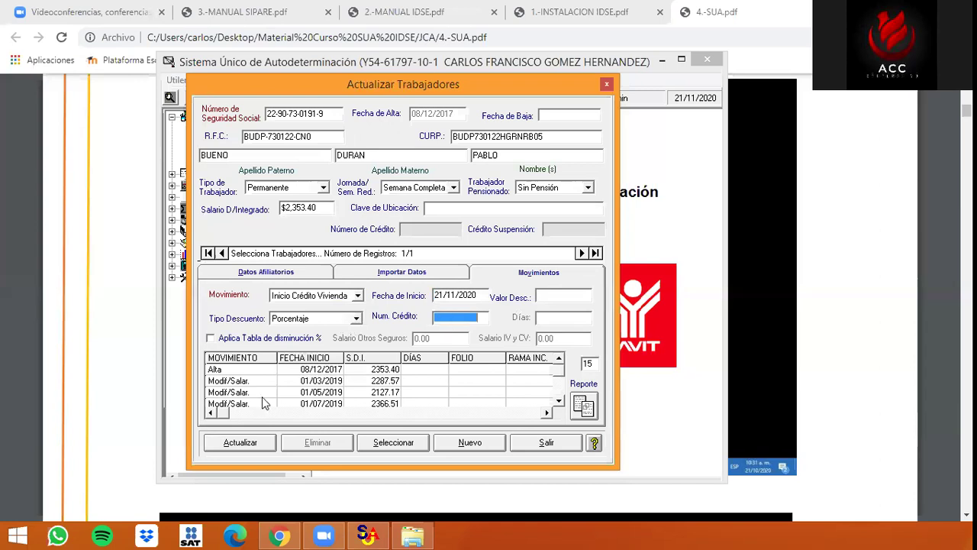
pyautogui.click(239, 446)
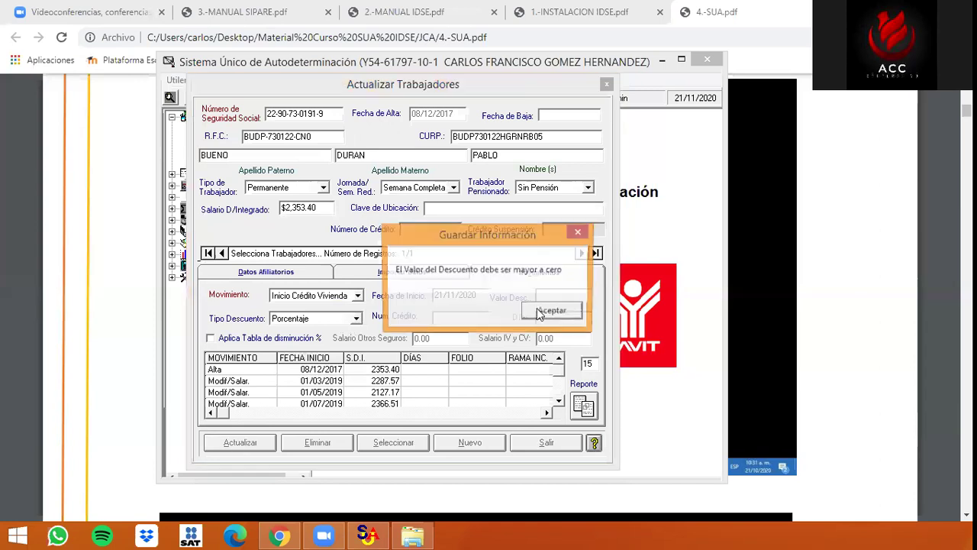
pyautogui.click(542, 306)
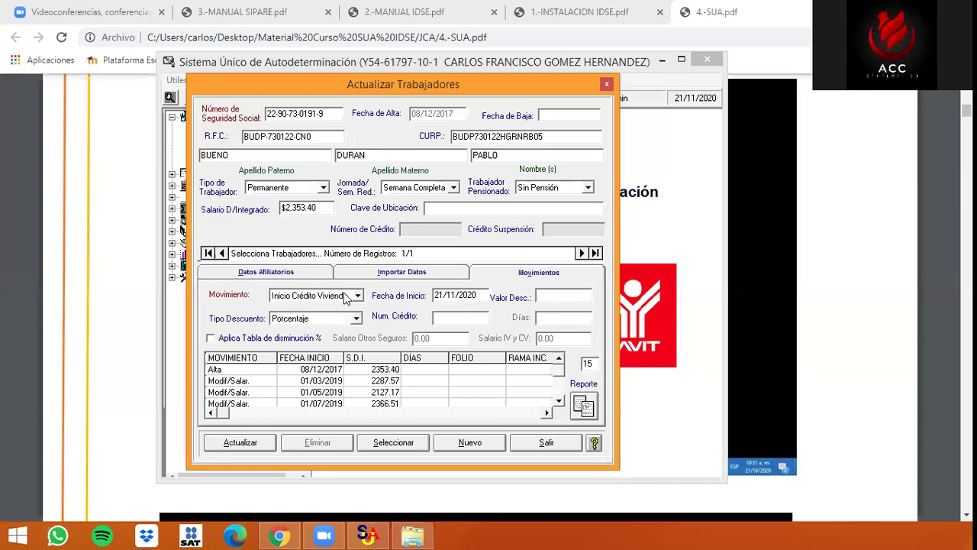
# Choose the Suspensión de Descuento movement and go to its suspension date
pyautogui.click(345, 296)
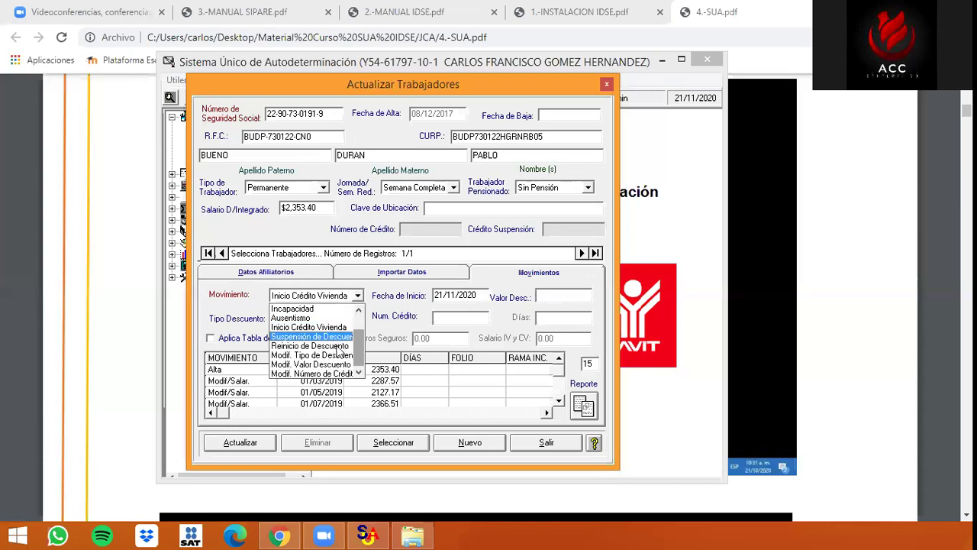
pyautogui.click(320, 336)
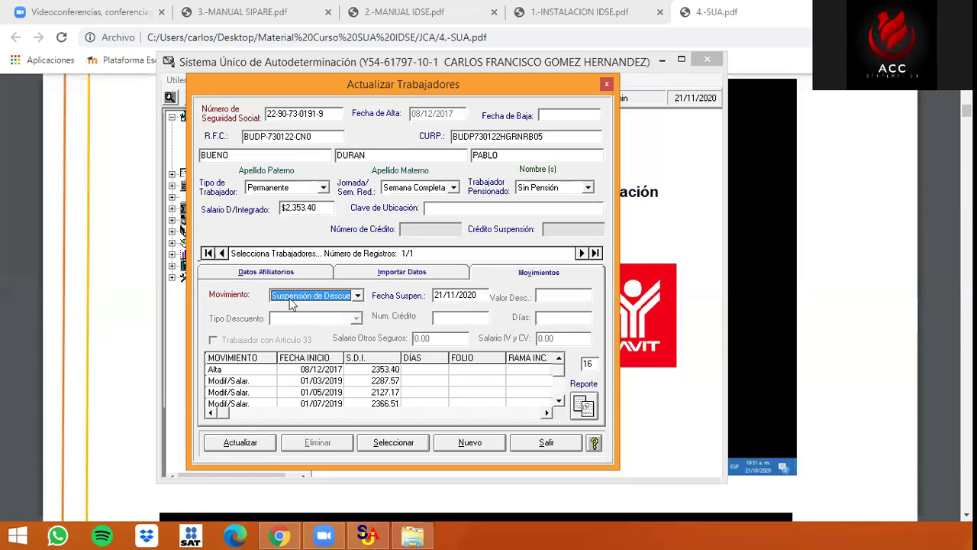
pyautogui.click(461, 293)
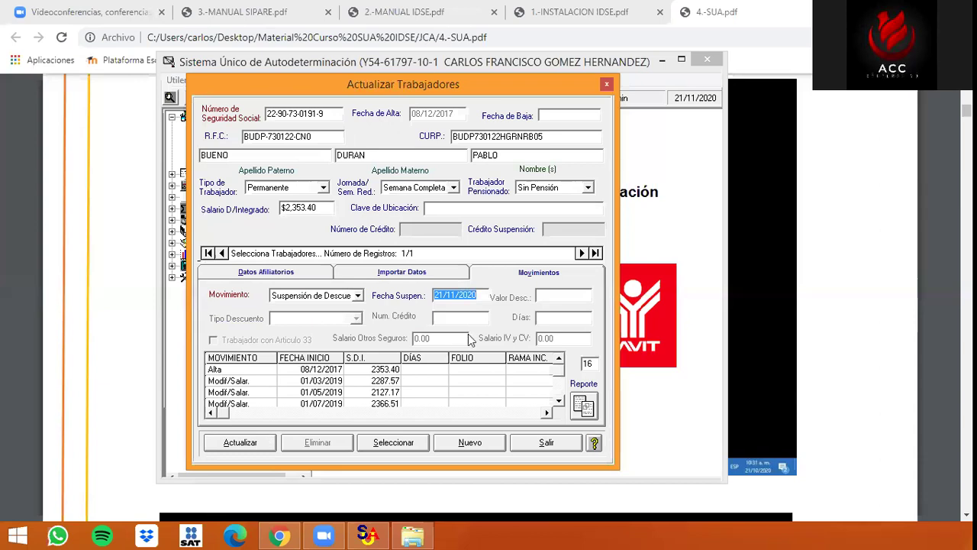
# Choose the Reinicio de Descuento movement and look through the list of movement types
pyautogui.click(357, 294)
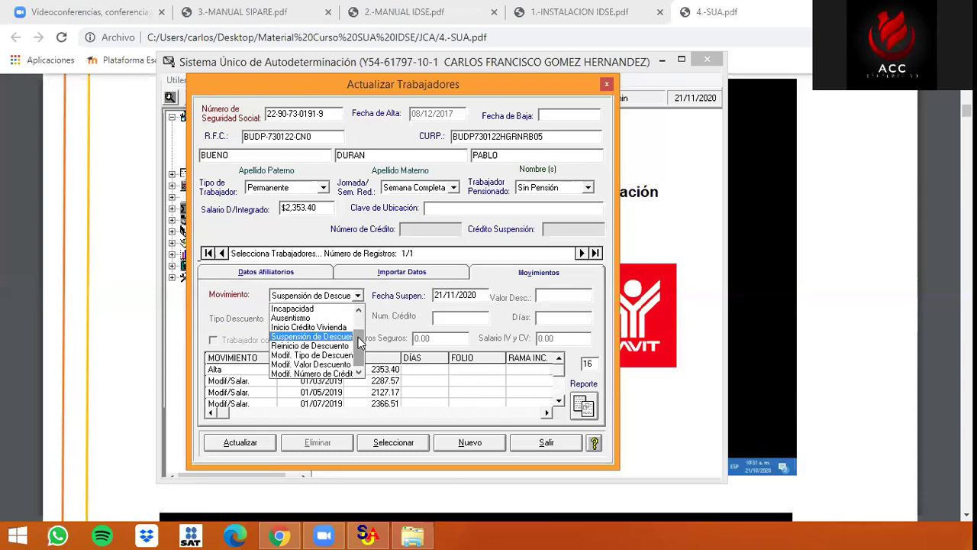
pyautogui.click(309, 345)
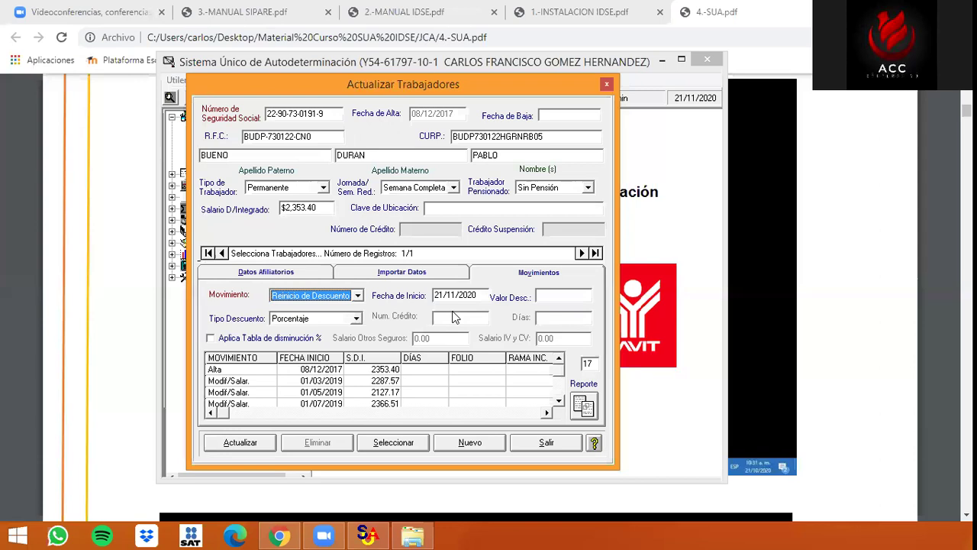
pyautogui.click(357, 297)
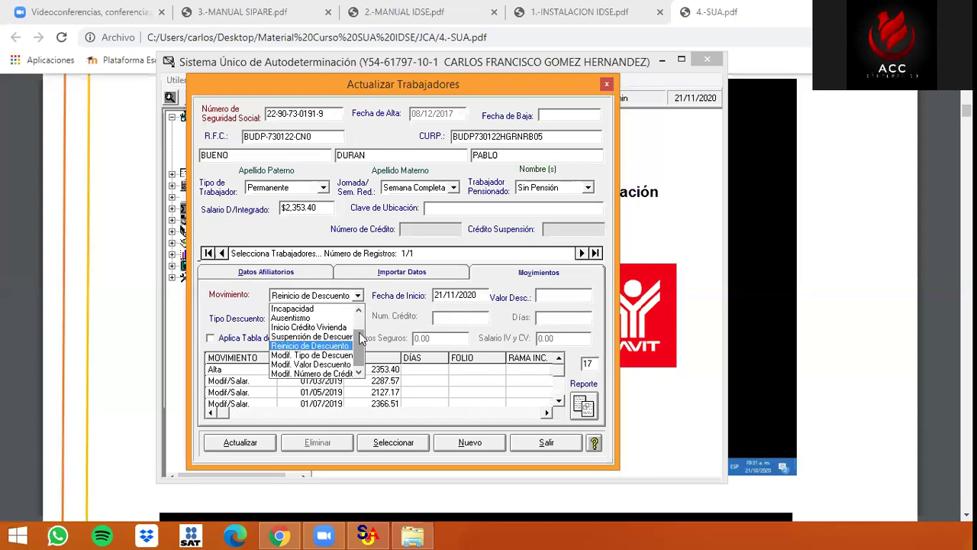
pyautogui.moveTo(361, 339); pyautogui.dragTo(360, 314)
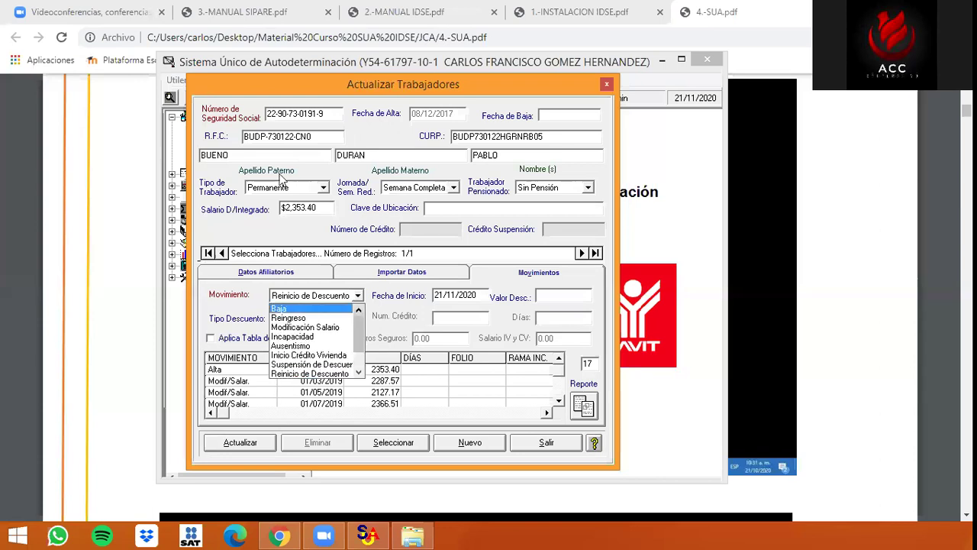
# View the worker catalogue and the file selection of the worker data import, and return to the worker's movements without importing
pyautogui.click(378, 443)
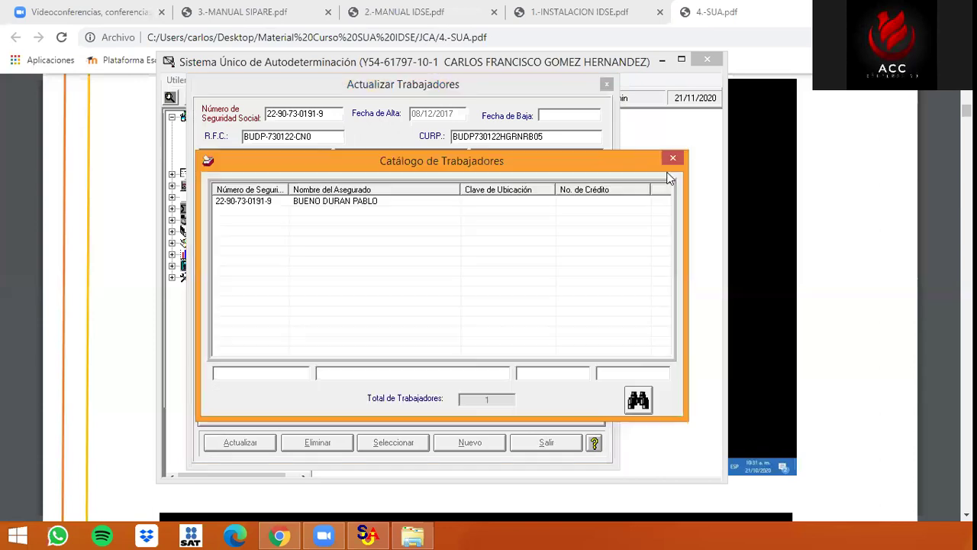
pyautogui.doubleClick(385, 274)
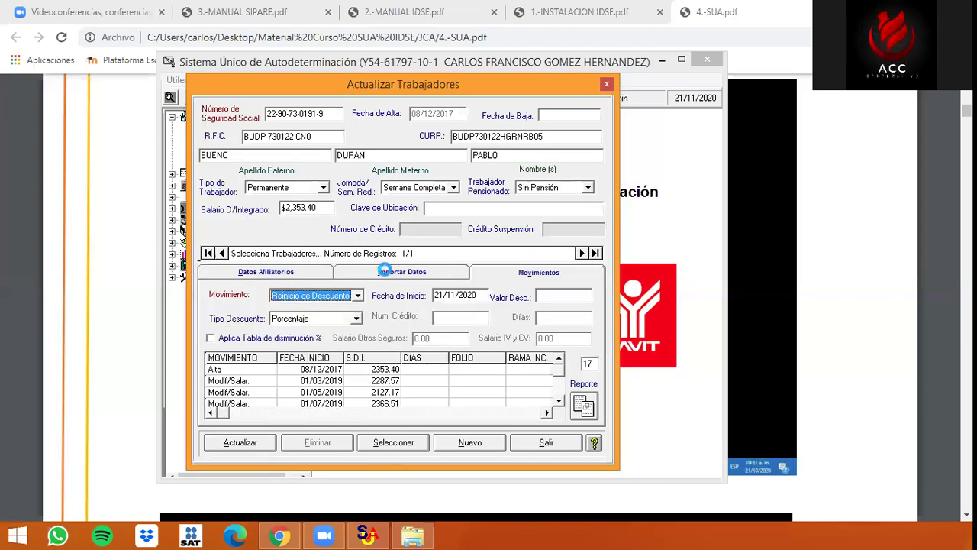
pyautogui.click(401, 272)
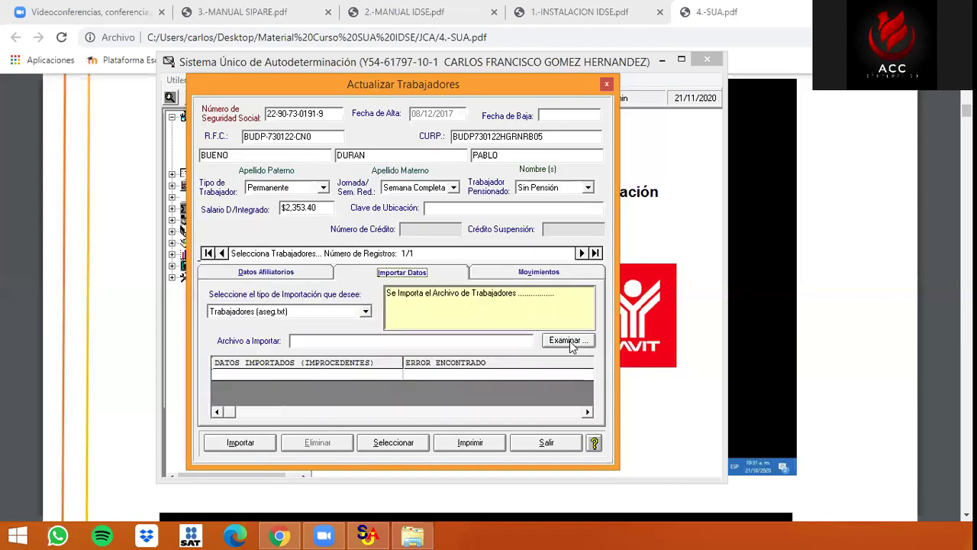
pyautogui.click(568, 341)
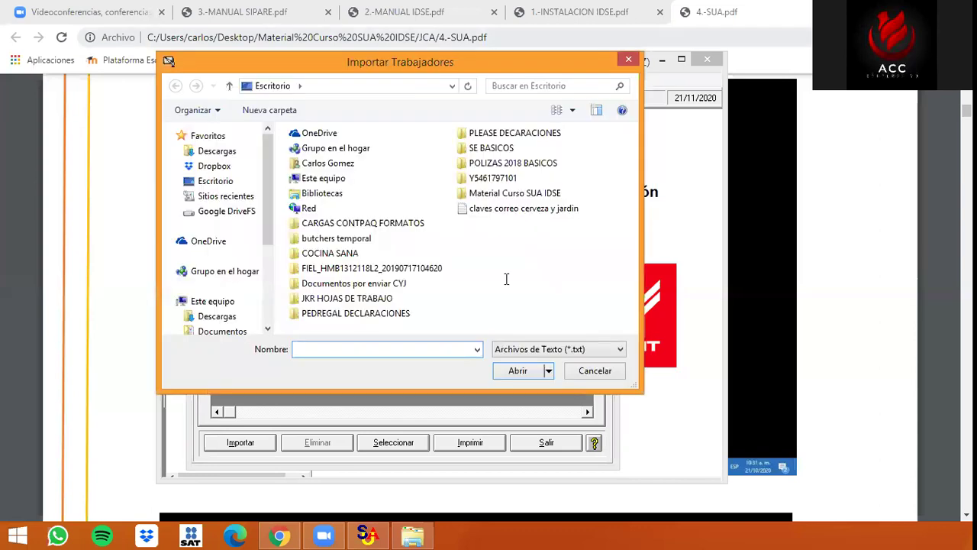
pyautogui.press('Escape')
pyautogui.click(509, 276)
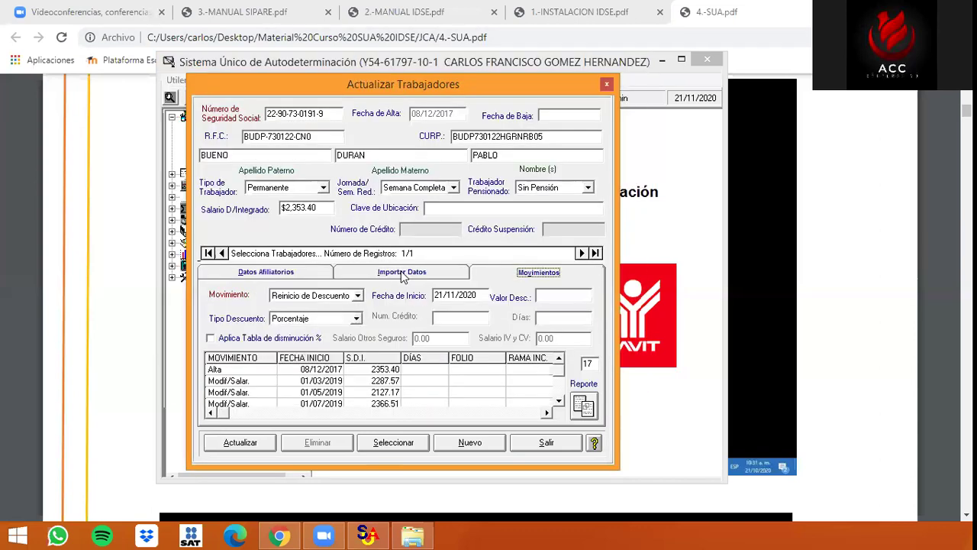
# Reopen the worker data import, browse for a file to import and cancel the selection
pyautogui.click(403, 276)
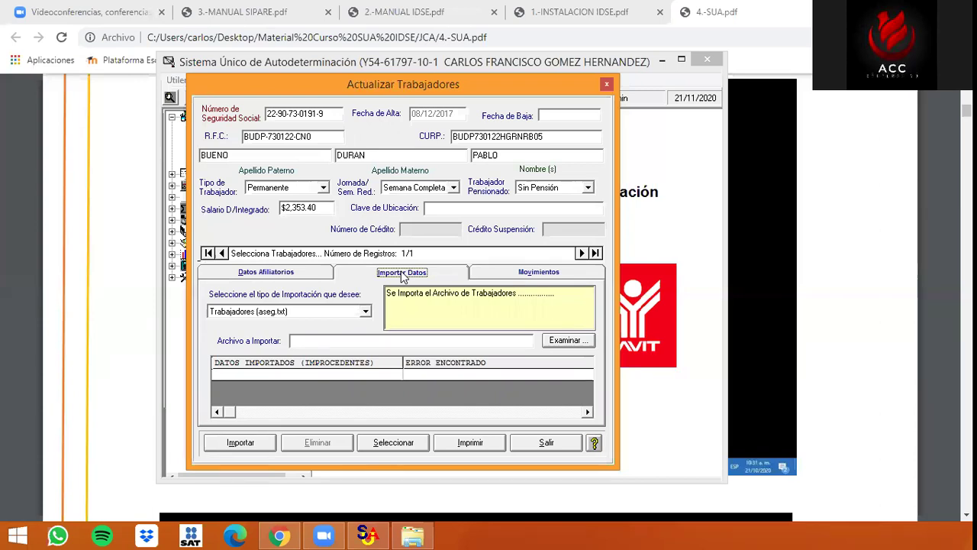
pyautogui.click(565, 343)
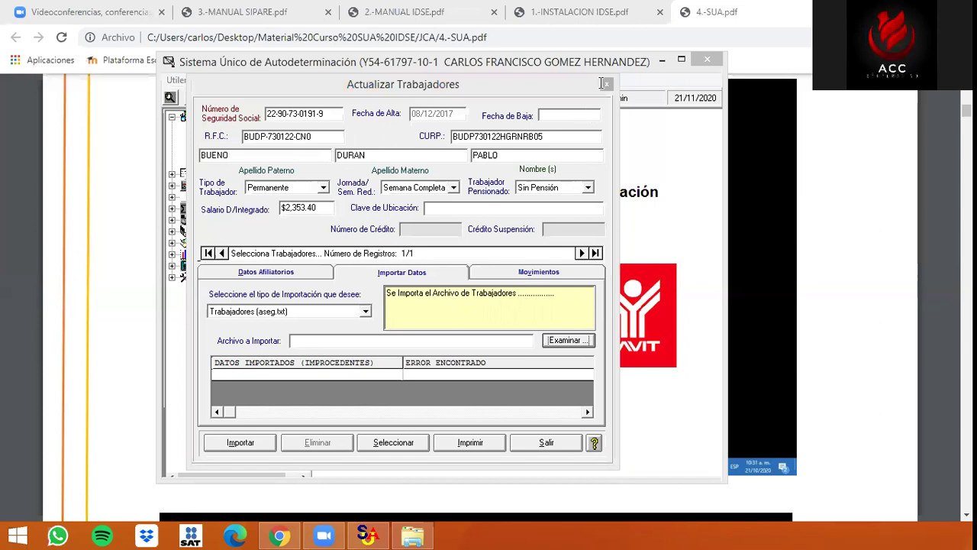
pyautogui.click(633, 58)
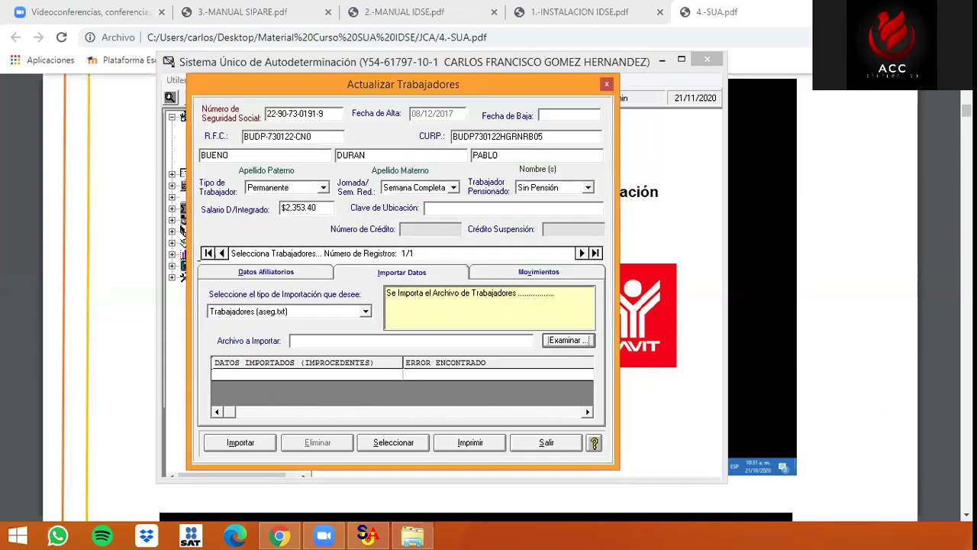
# Open the Carga batch sua-dispmag workbook in Excel and go to its Ausentismos capture sheet
pyautogui.press('Return')
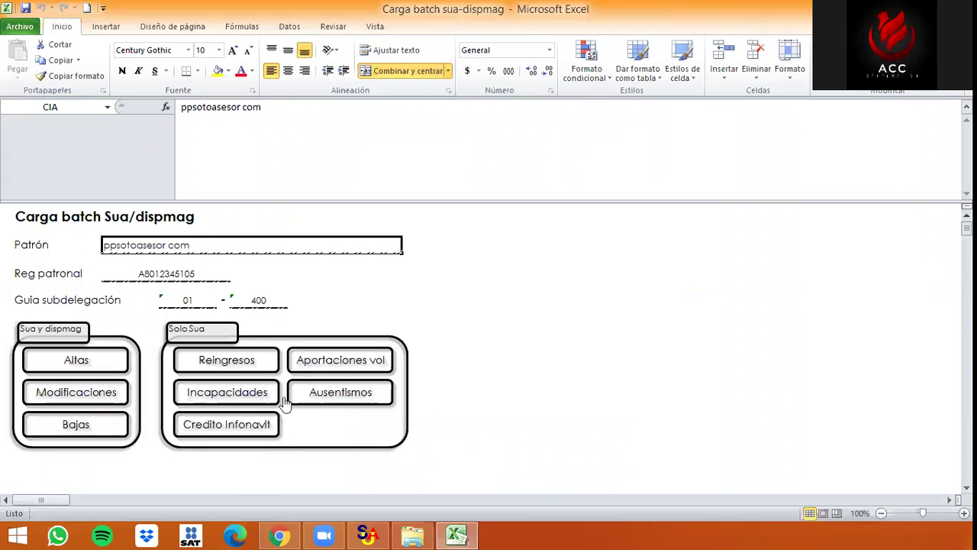
pyautogui.click(324, 384)
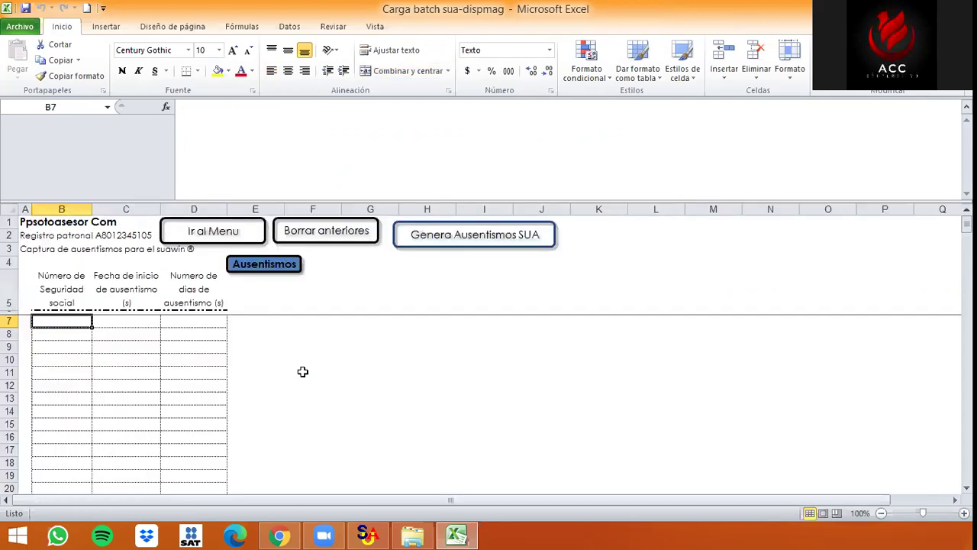
# Examine the Ausentismos sheet's capture rows for social security number, absence start date and number of absence days
pyautogui.press('Return')
pyautogui.hotkey('shift', 'Up')
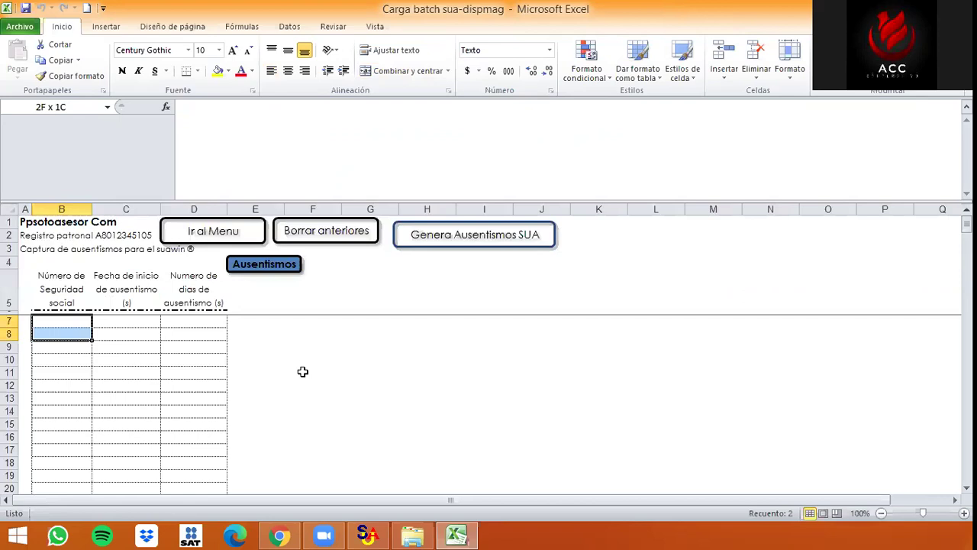
pyautogui.hotkey('shift', 'Down')
pyautogui.hotkey('shift', 'Down')
pyautogui.hotkey('shift', 'Down')
pyautogui.hotkey('shift', 'Down')
pyautogui.hotkey('shift', 'Down')
pyautogui.hotkey('shift', 'Down')
pyautogui.hotkey('shift', 'Down')
pyautogui.hotkey('shift', 'Down')
pyautogui.hotkey('shift', 'Down')
pyautogui.hotkey('shift', 'Down')
pyautogui.hotkey('shift', 'Down')
pyautogui.hotkey('shift', 'Down')
pyautogui.hotkey('shift', 'Down')
pyautogui.hotkey('shift', 'Down')
pyautogui.hotkey('shift', 'Down')
pyautogui.hotkey('shift', 'Down')
pyautogui.press('Up')
pyautogui.press('Up')
pyautogui.press('Up')
pyautogui.press('Up')
pyautogui.press('Down')
pyautogui.press('Down')
pyautogui.press('Down')
pyautogui.press('Down')
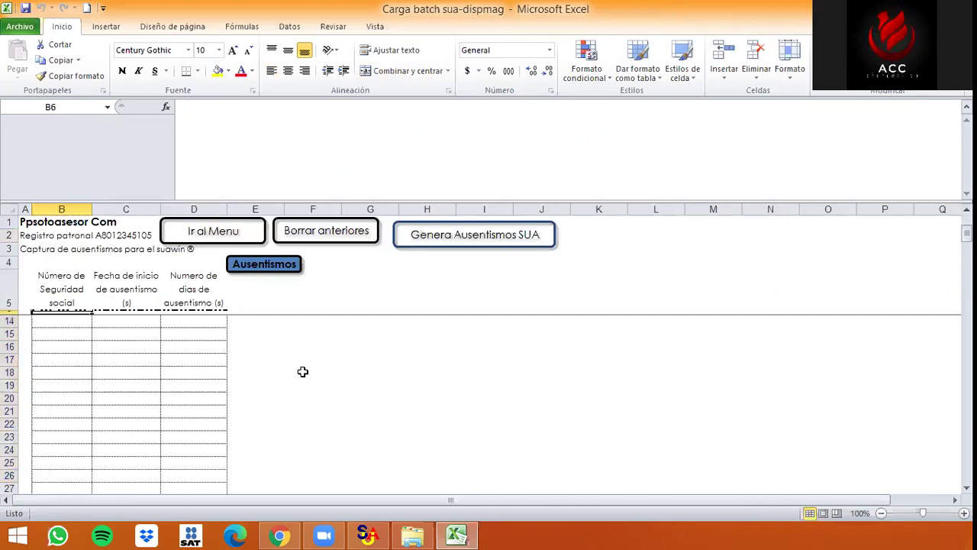
pyautogui.press('Down')
pyautogui.press('Right')
pyautogui.press('Down')
pyautogui.press('Right')
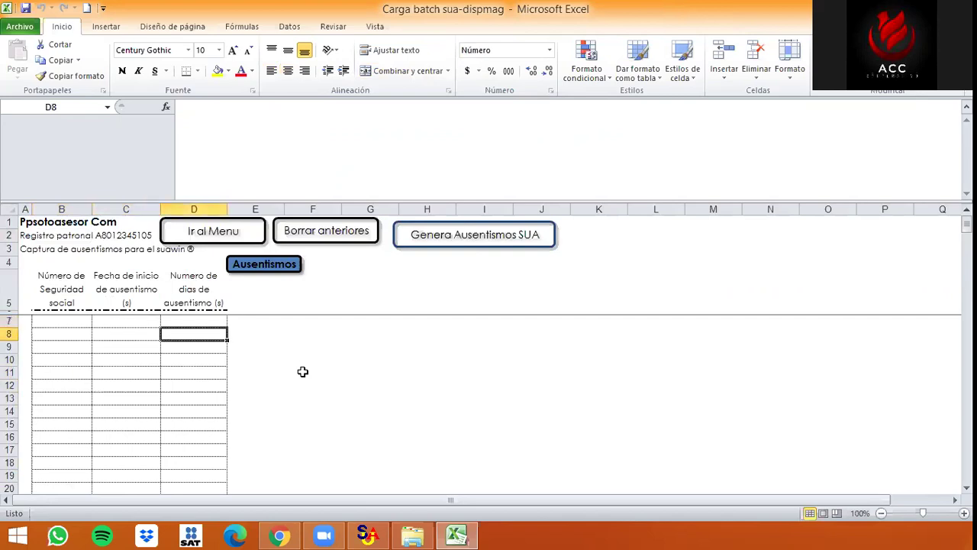
pyautogui.press('Left')
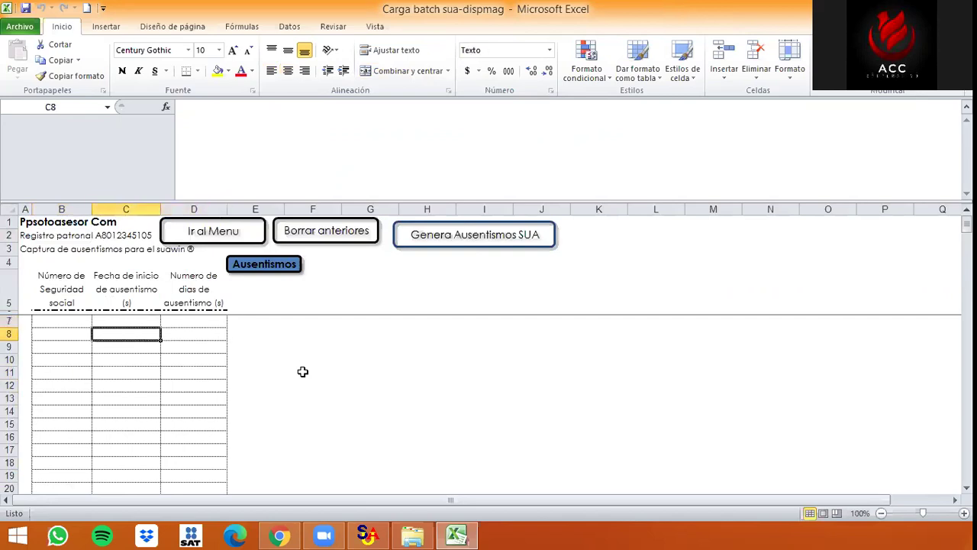
pyautogui.press('Down')
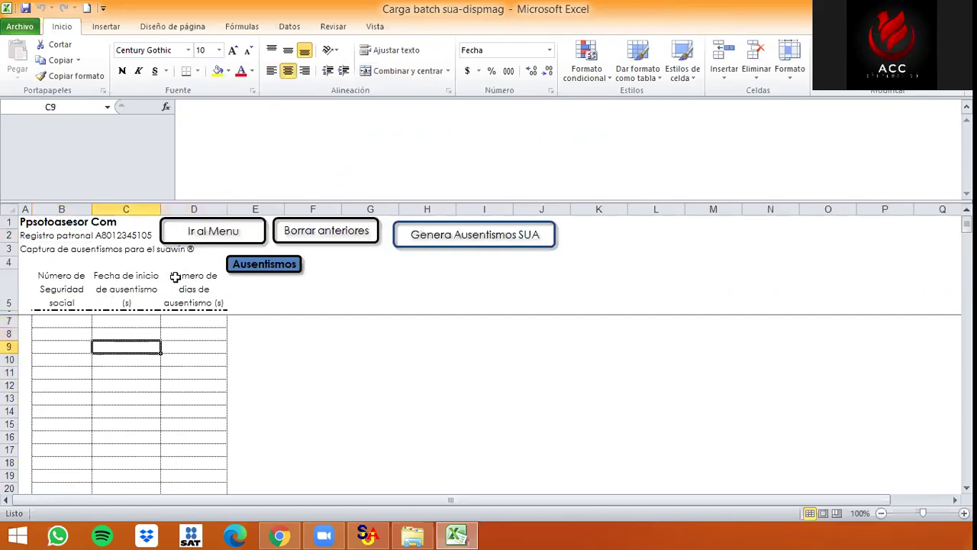
# Try to generate the SUA absences file from the empty Ausentismos sheet
pyautogui.click(497, 246)
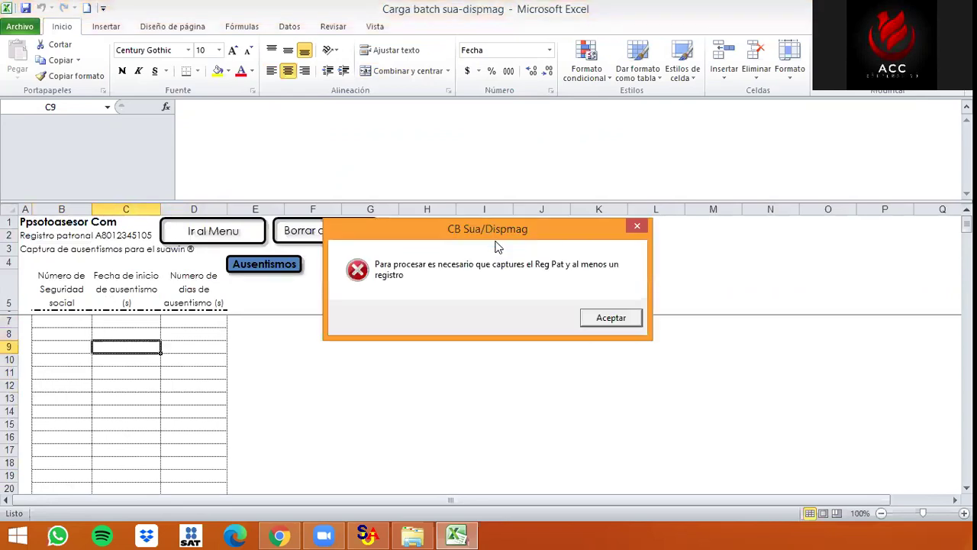
pyautogui.click(596, 317)
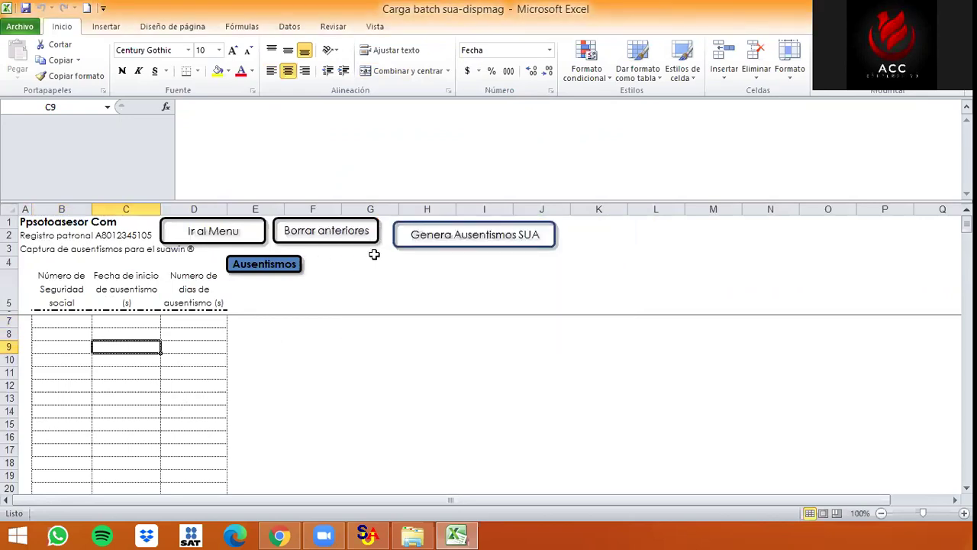
pyautogui.click(438, 252)
# Check the import form in SUA, return to Excel and go to the workbook's Incapacidades capture sheet
pyautogui.click(368, 534)
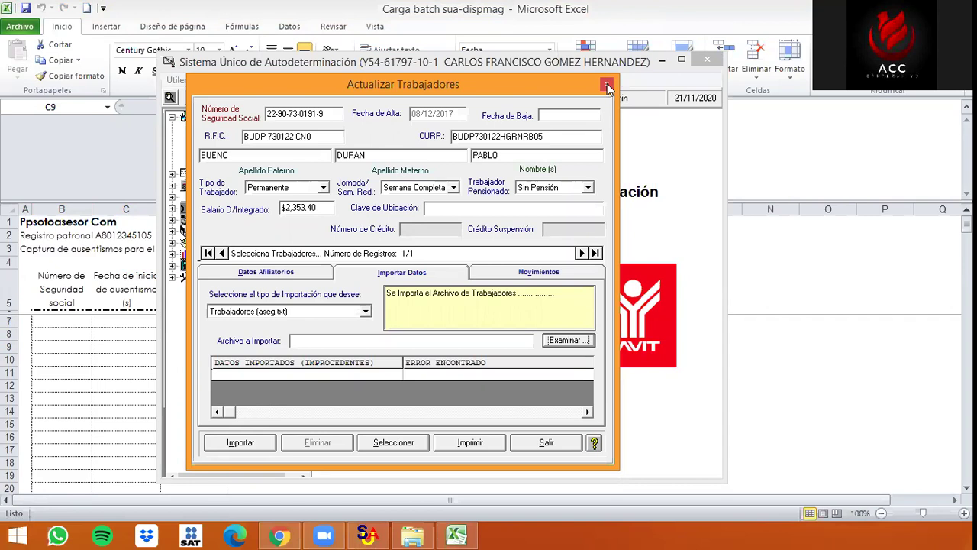
pyautogui.click(664, 61)
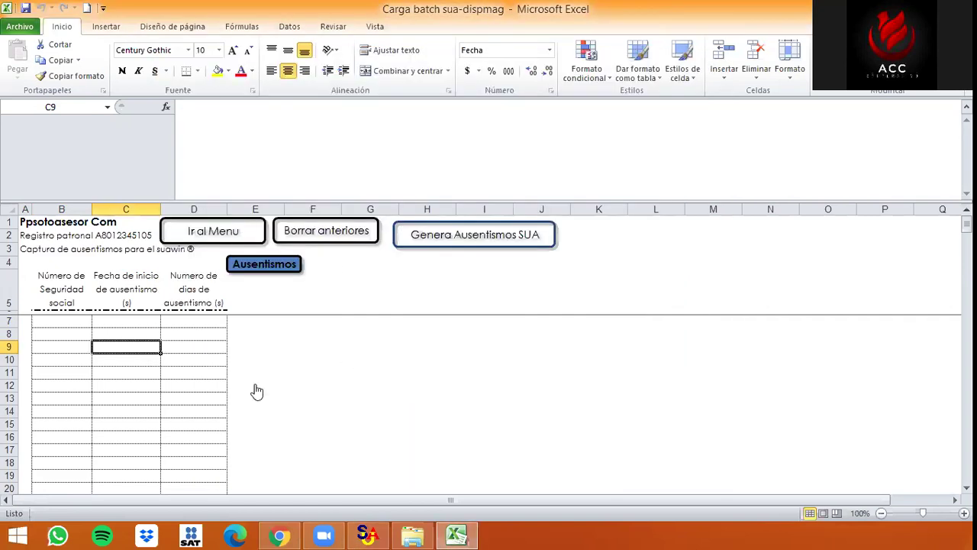
pyautogui.click(213, 231)
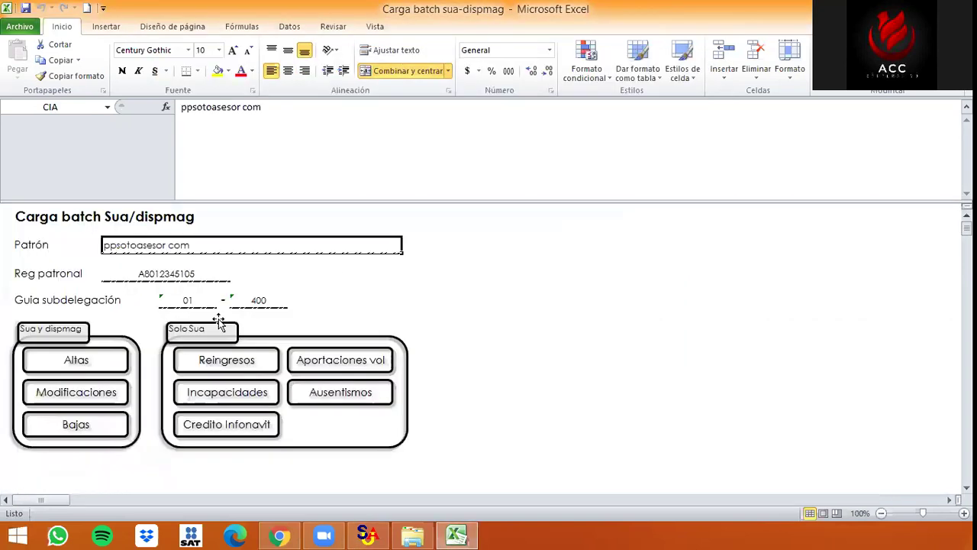
pyautogui.click(228, 395)
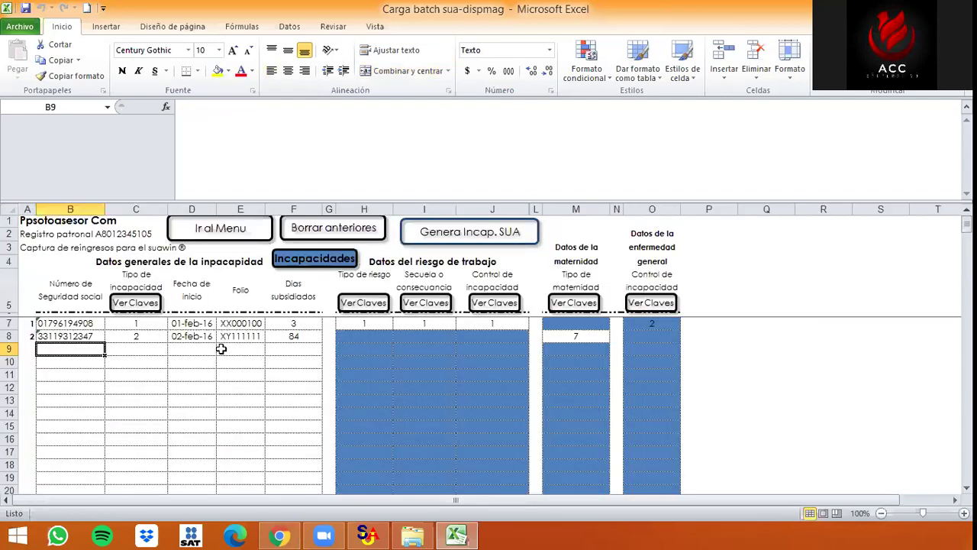
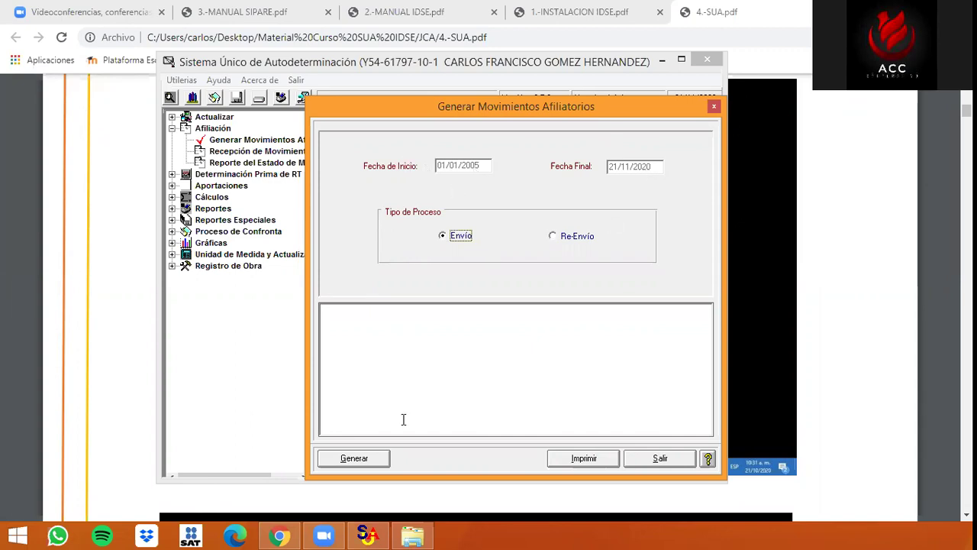
# Try to generate the affiliation movements in SUA with the Envío process type
pyautogui.click(374, 460)
pyautogui.click(477, 317)
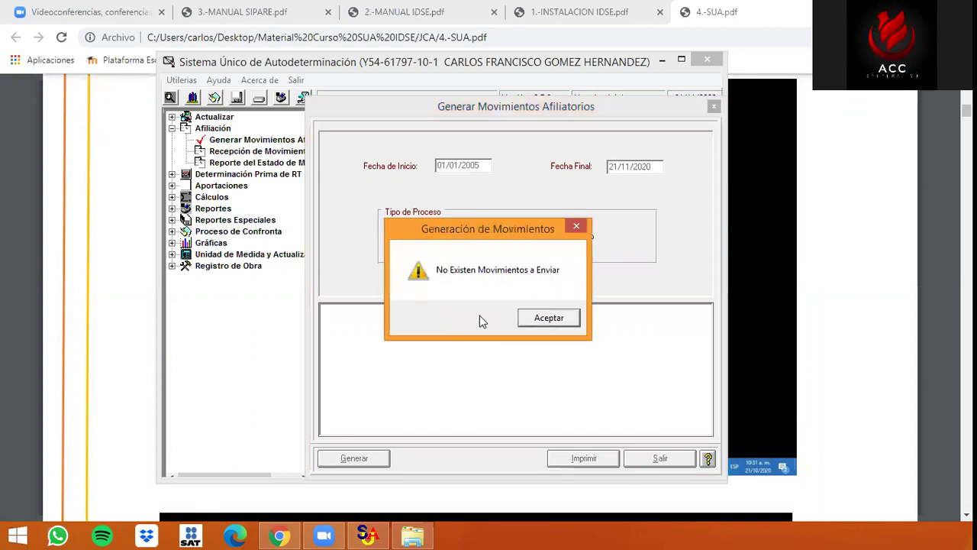
pyautogui.click(548, 314)
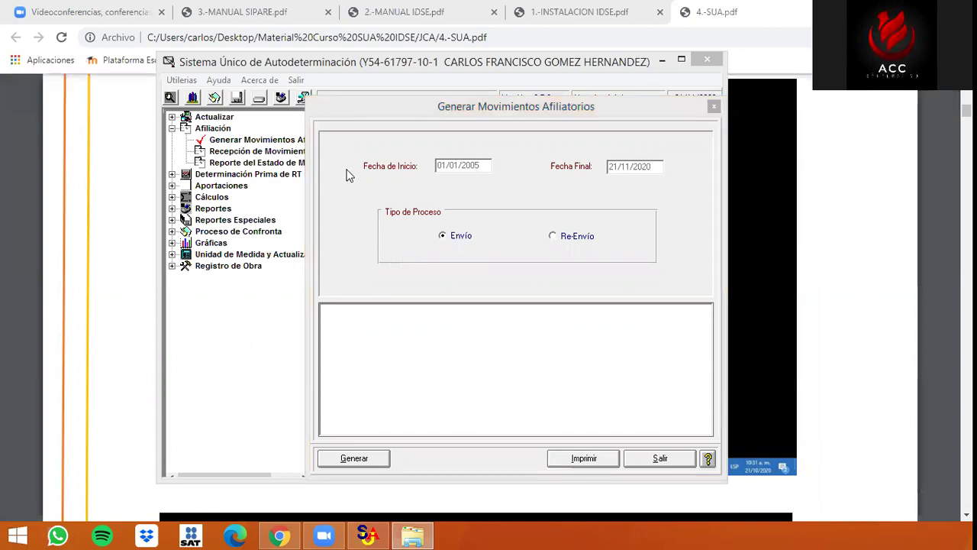
pyautogui.click(545, 139)
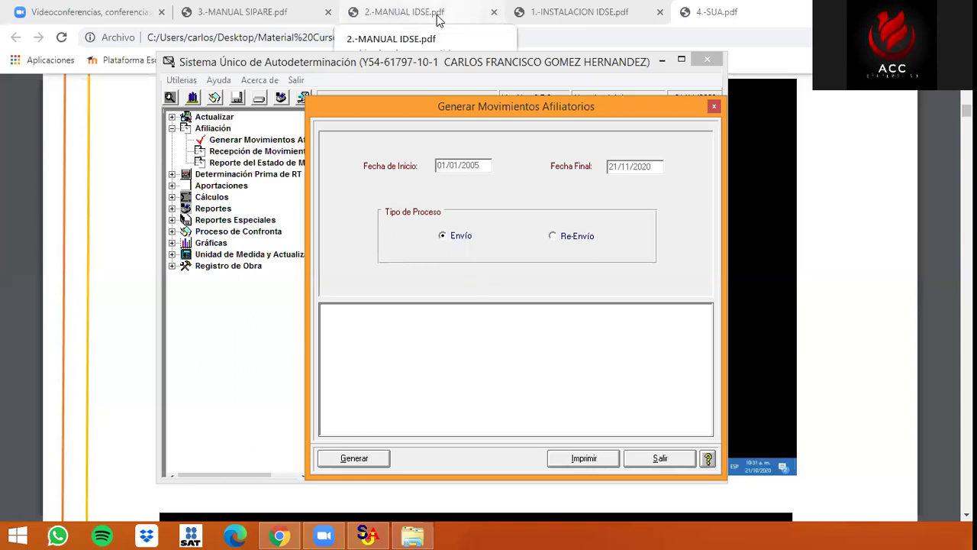
# Review the IMSS desde su empresa page of the IDSE manual in Chrome alongside SUA's affiliation movement generation form
pyautogui.scroll(-10, 454, 287)
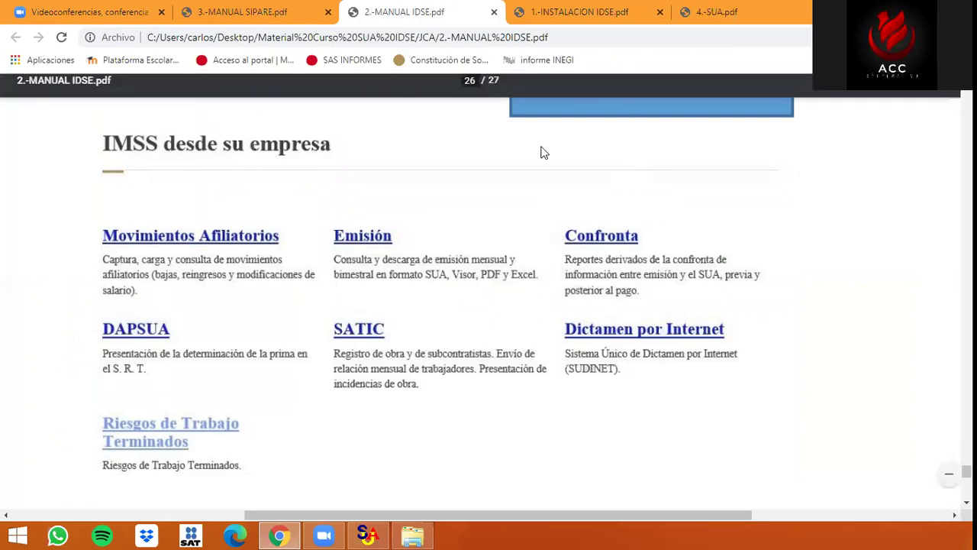
pyautogui.click(379, 534)
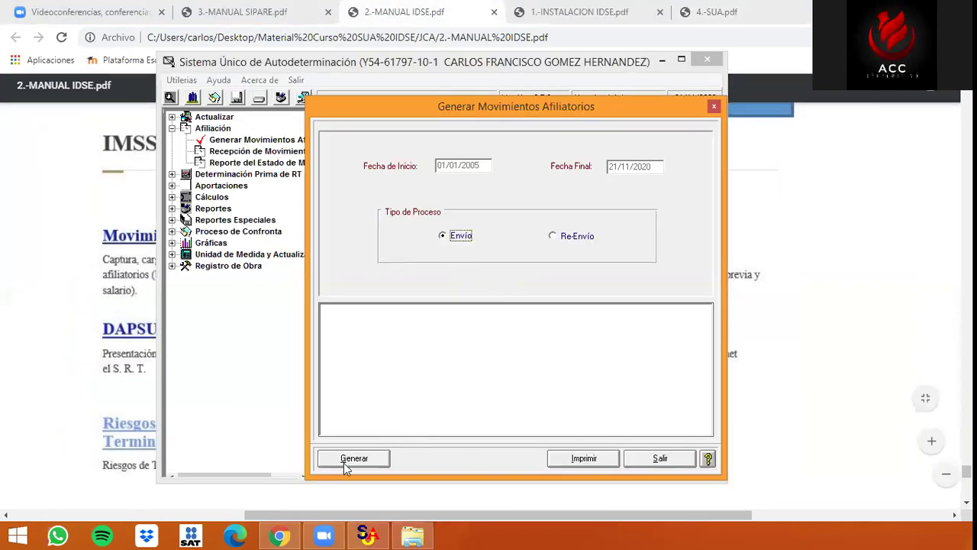
pyautogui.click(752, 261)
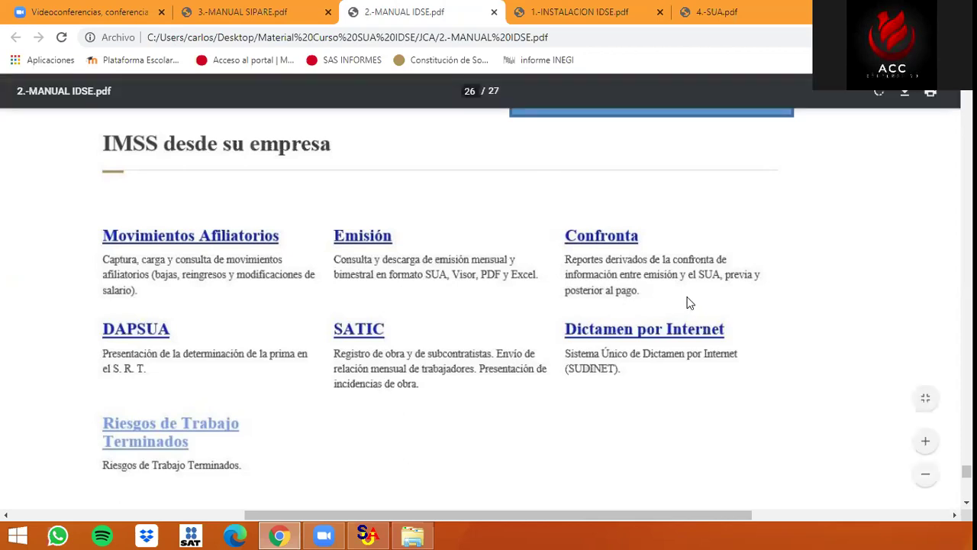
pyautogui.click(368, 534)
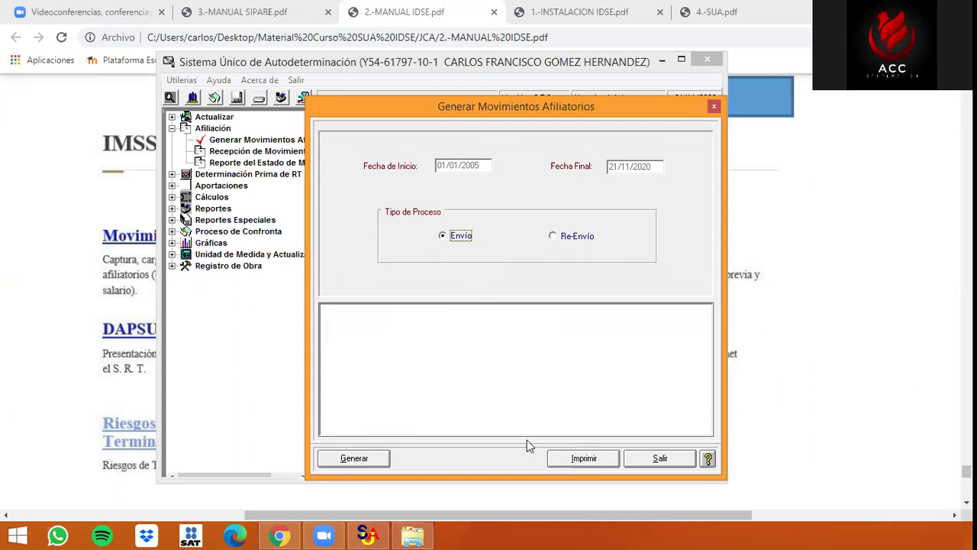
# Leave the movement generation form for Recepción de Movimientos in SUA, and switch back to the IDSE manual in Chrome
pyautogui.click(658, 458)
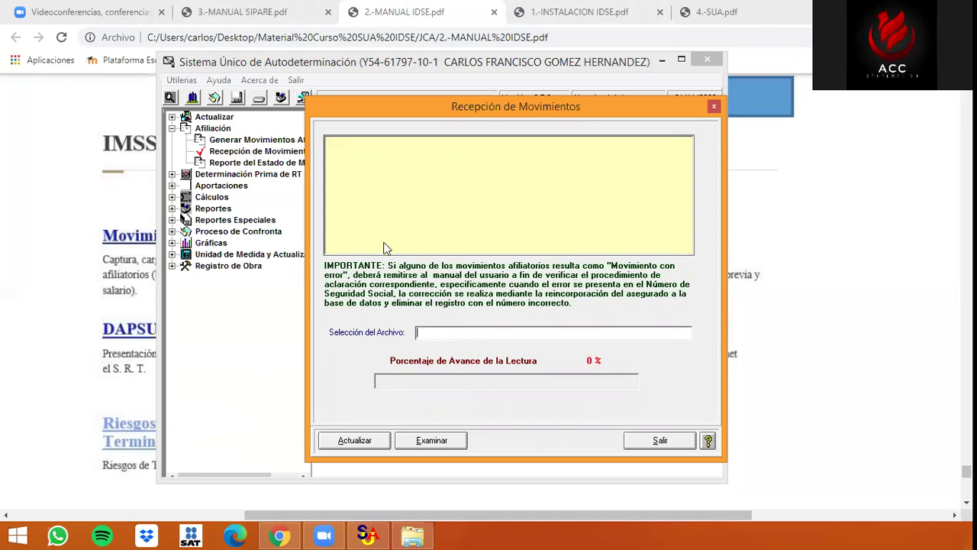
pyautogui.hotkey('alt', 'Tab')
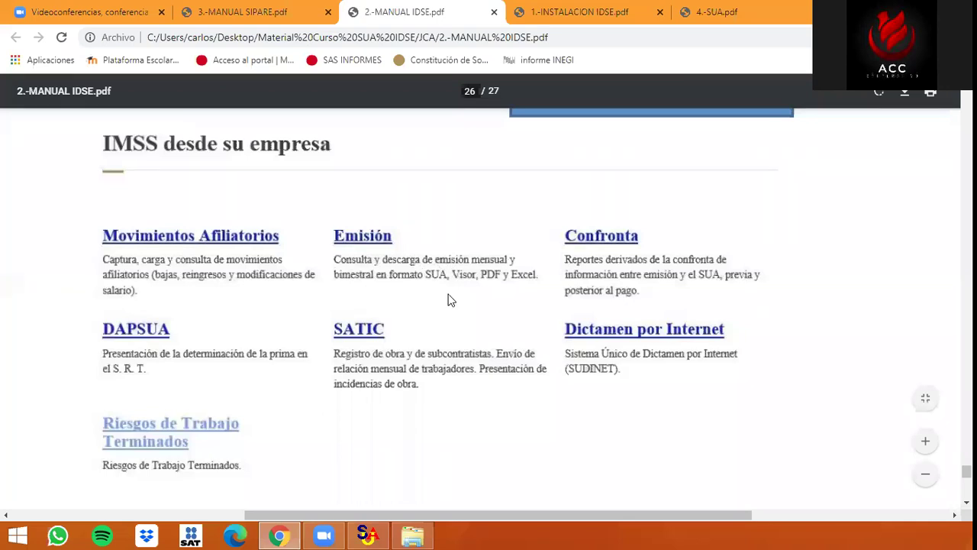
# Switch back to SUA, try to receive the movements without choosing a file, and leave Recepción de Movimientos
pyautogui.click(367, 534)
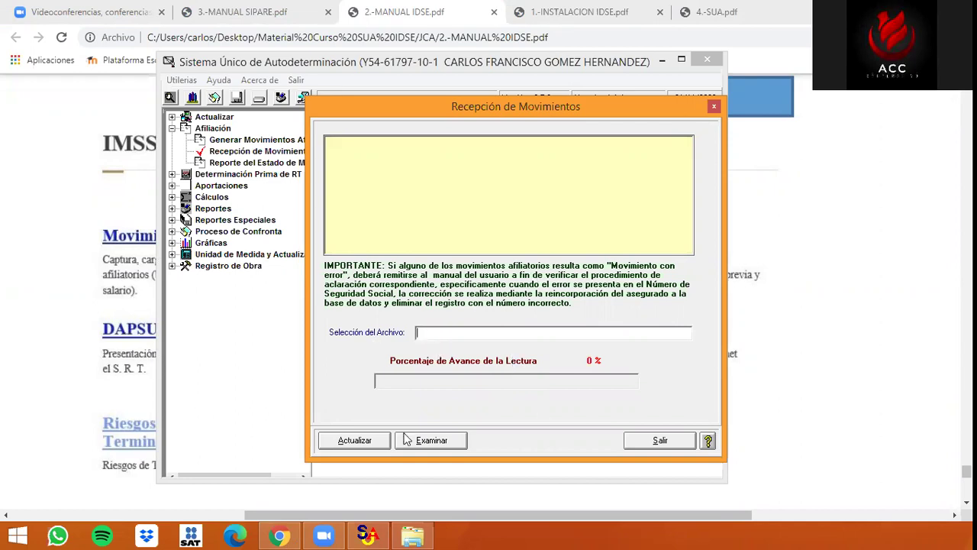
pyautogui.click(381, 441)
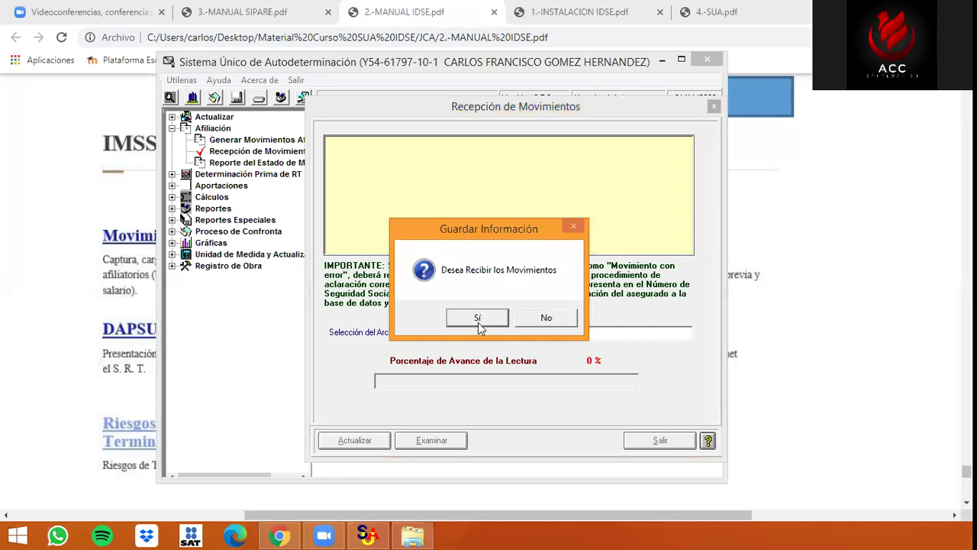
pyautogui.click(480, 323)
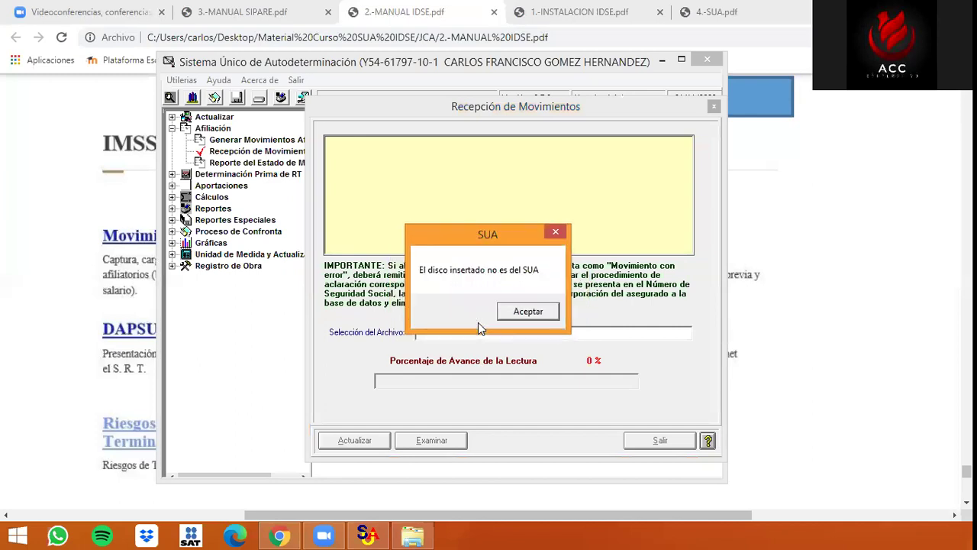
pyautogui.click(526, 310)
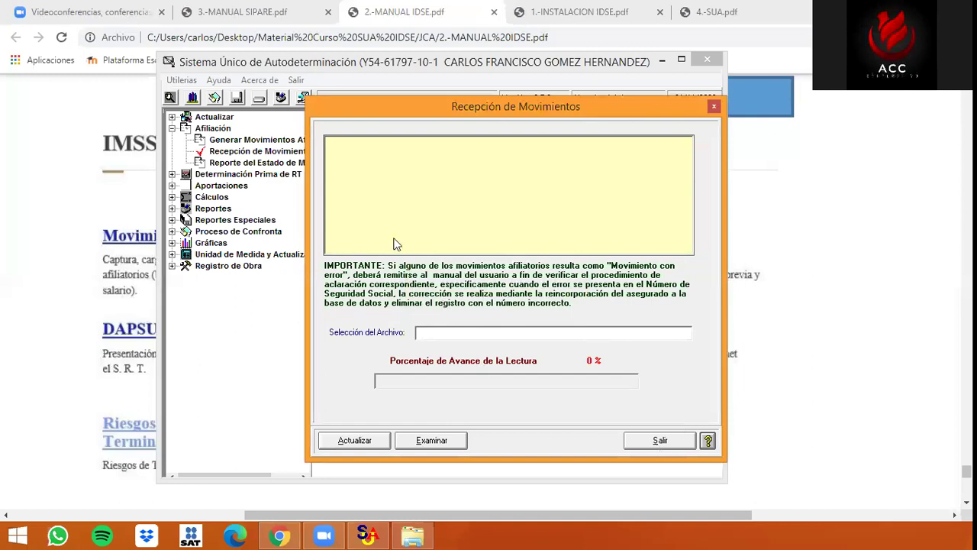
pyautogui.click(260, 180)
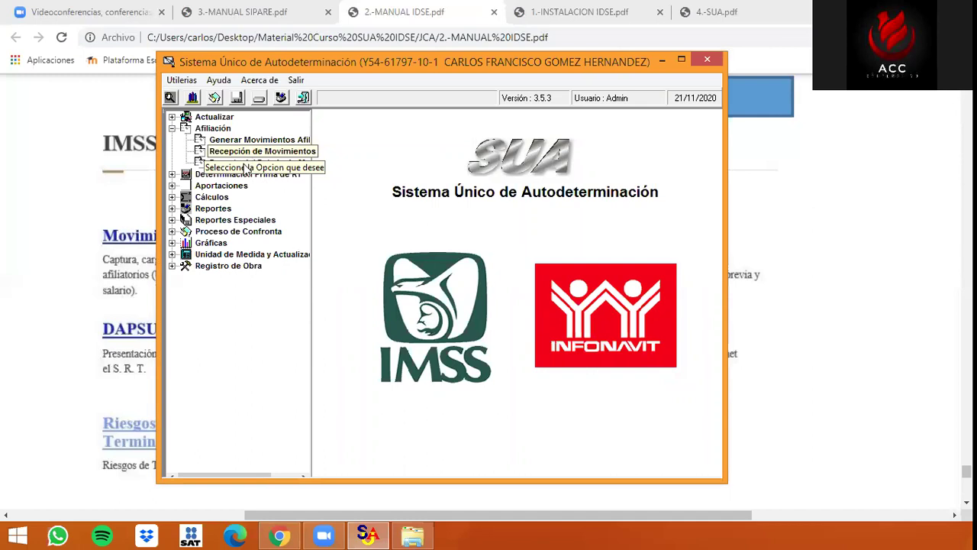
# Generate the General movement status report for 14/11/2020 to 21/11/2020, and close the report preview
pyautogui.click(244, 163)
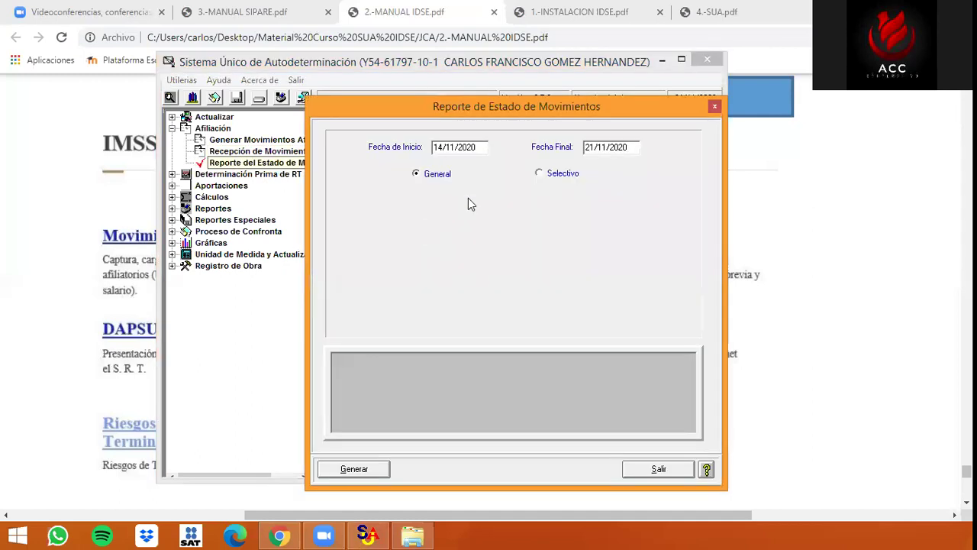
pyautogui.click(372, 469)
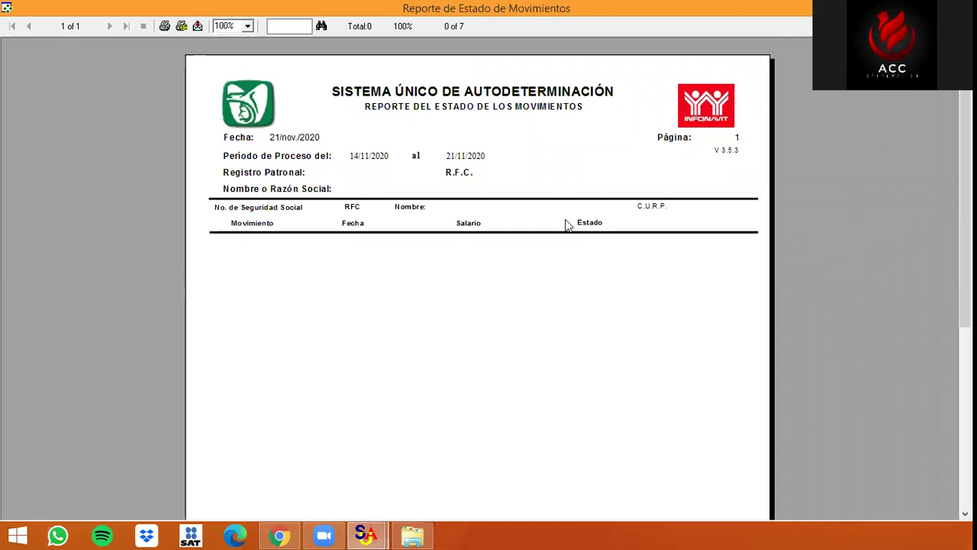
pyautogui.click(367, 534)
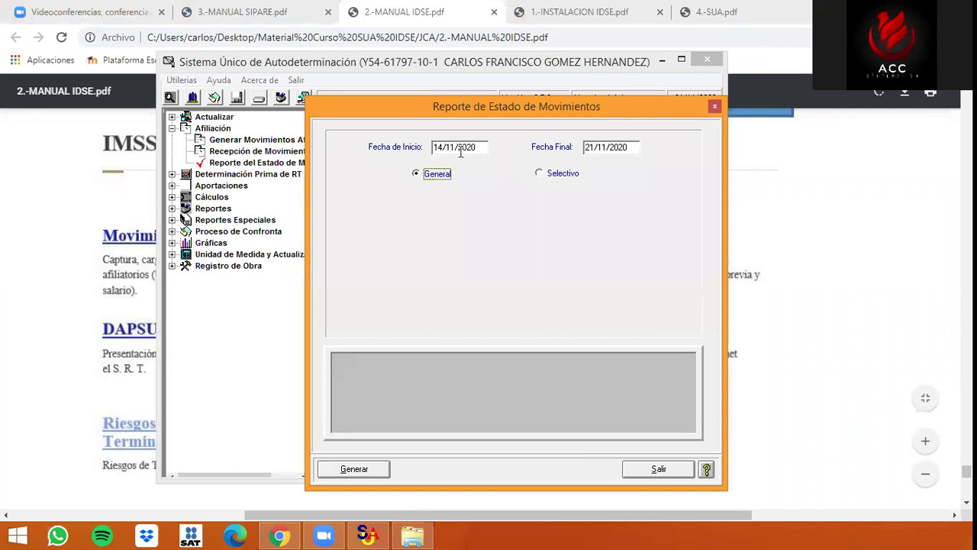
# Generate the Selectivo movement status report for the listed insured worker, and leave the report form
pyautogui.click(542, 174)
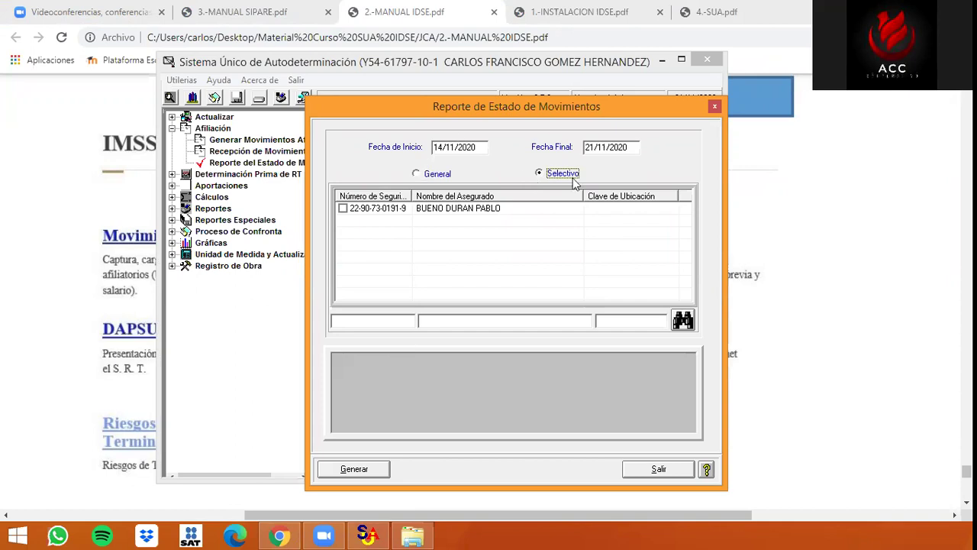
pyautogui.click(400, 213)
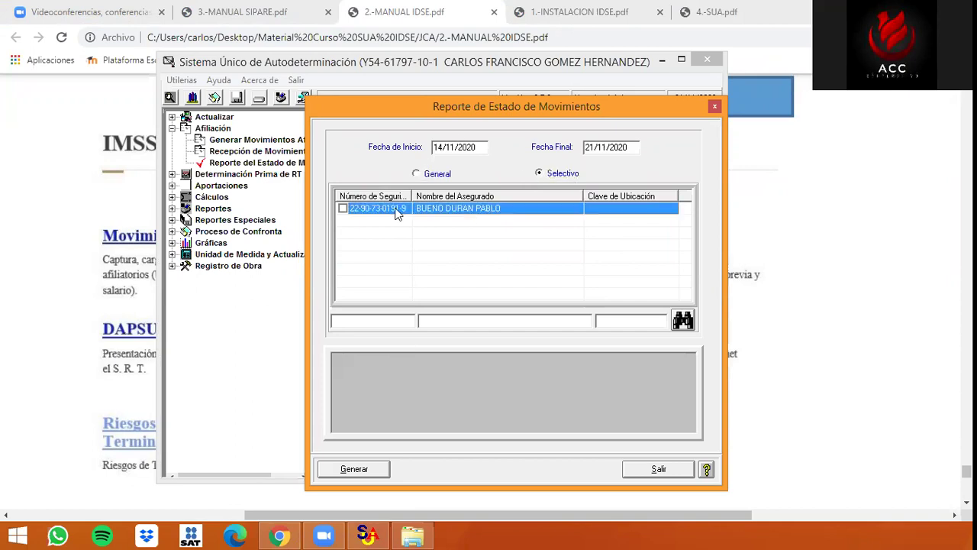
pyautogui.click(343, 208)
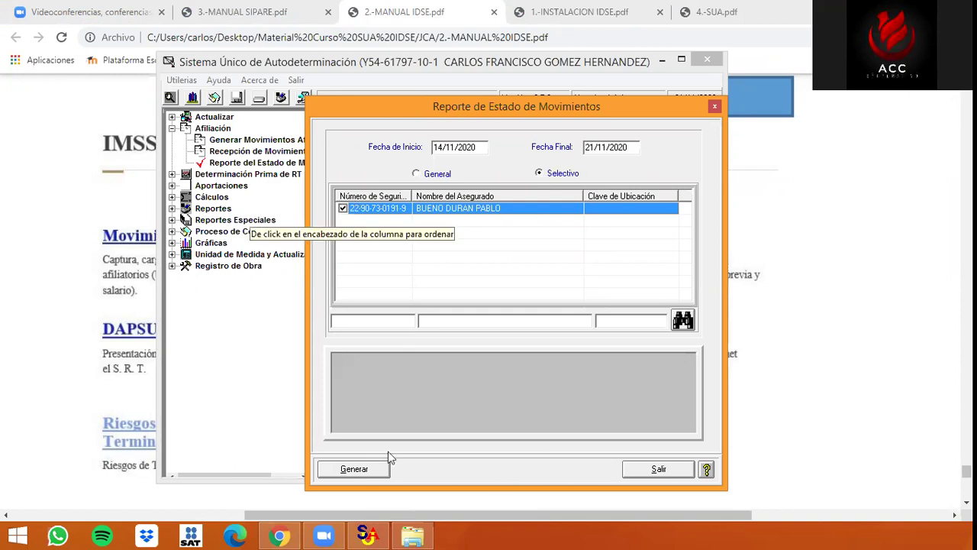
pyautogui.click(374, 471)
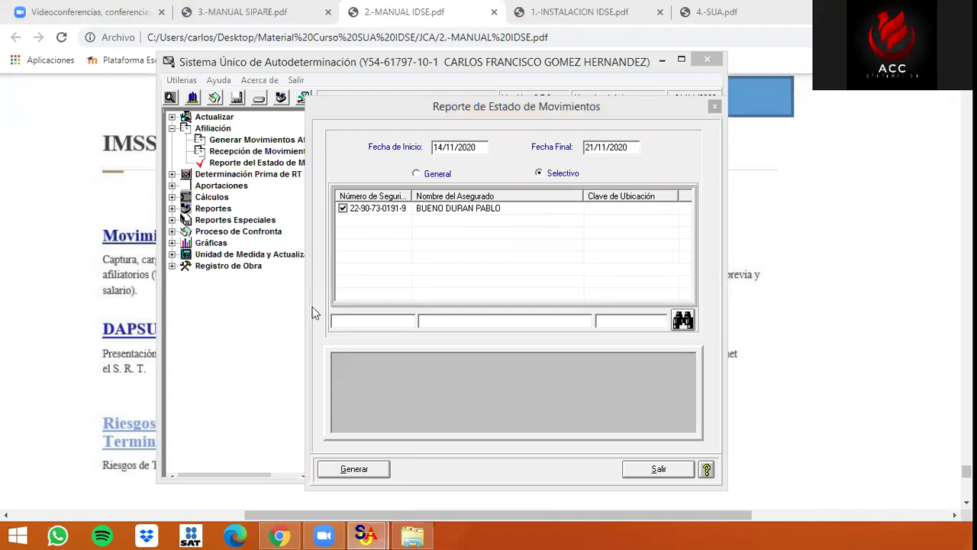
pyautogui.click(374, 534)
pyautogui.click(374, 534)
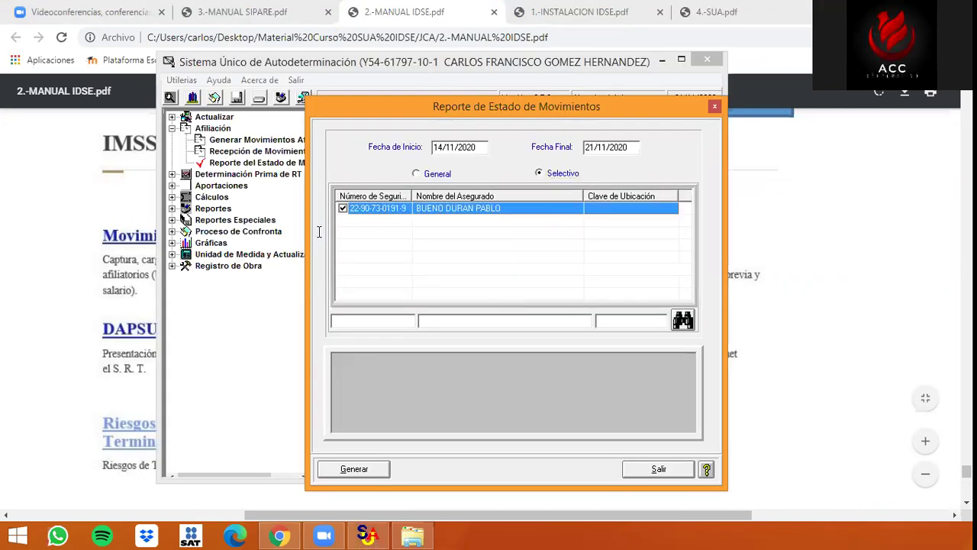
pyautogui.click(661, 469)
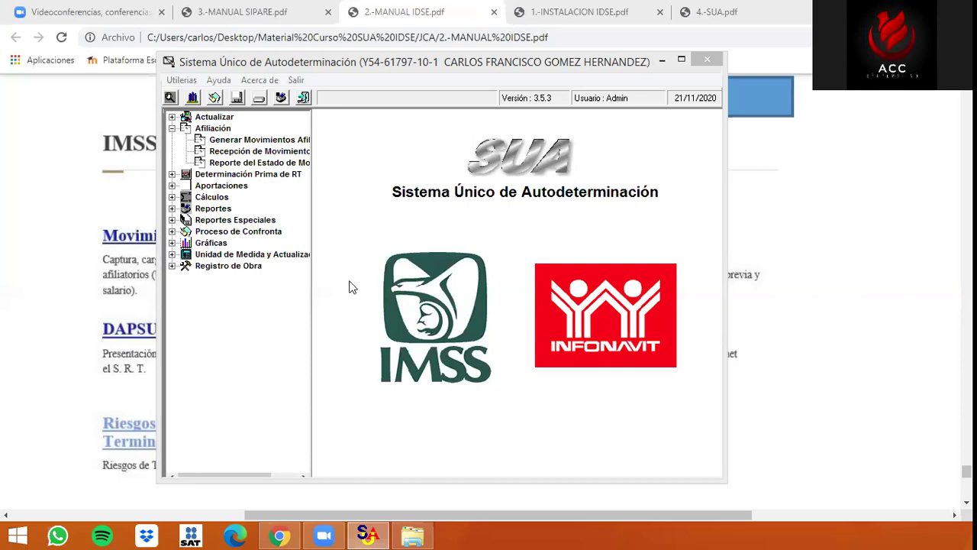
# Calculate the 2019 contributed days and average workers exposed to risk for the work-risk premium determination
pyautogui.click(172, 129)
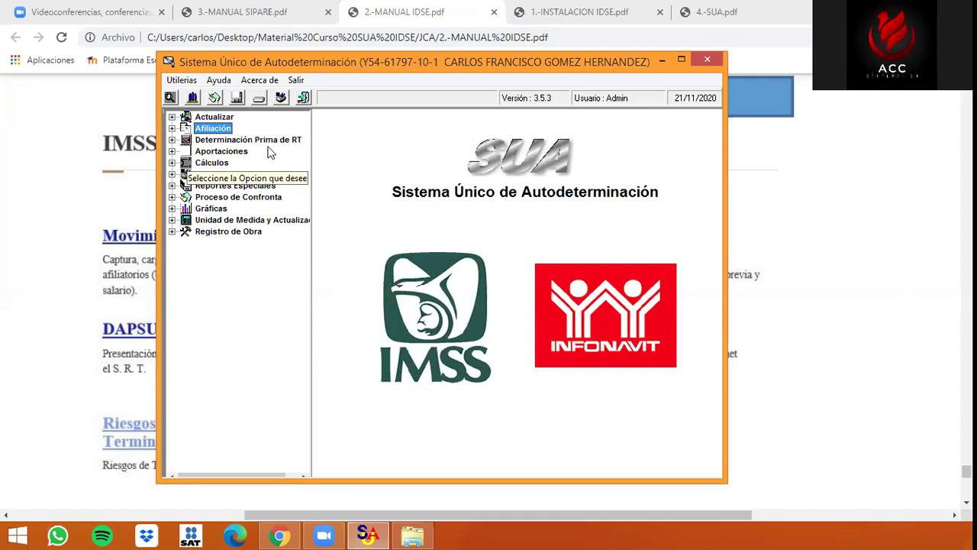
pyautogui.click(172, 141)
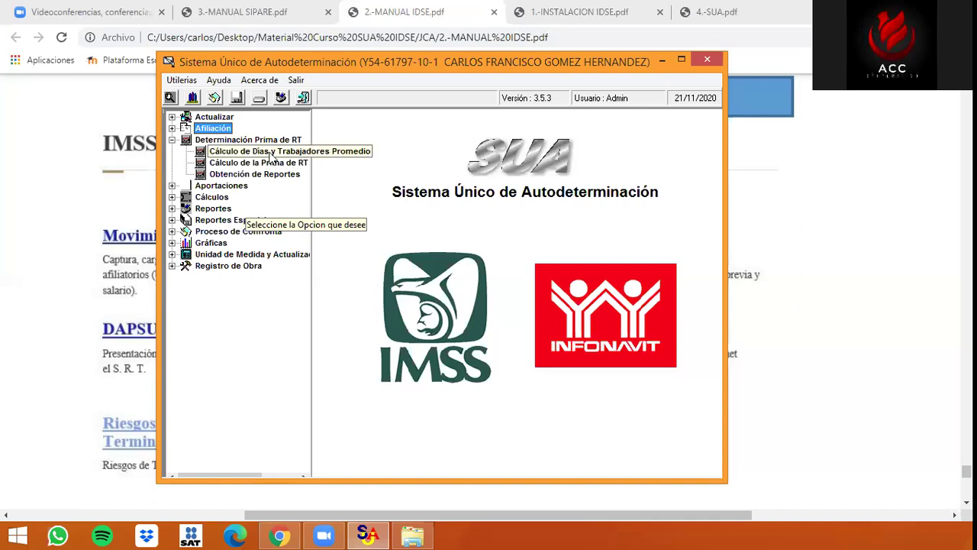
pyautogui.click(271, 151)
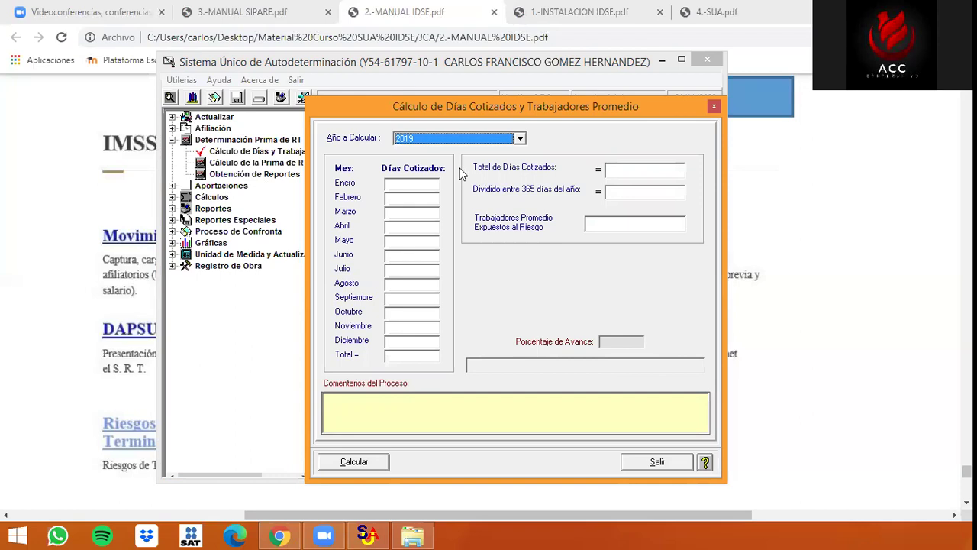
pyautogui.click(363, 463)
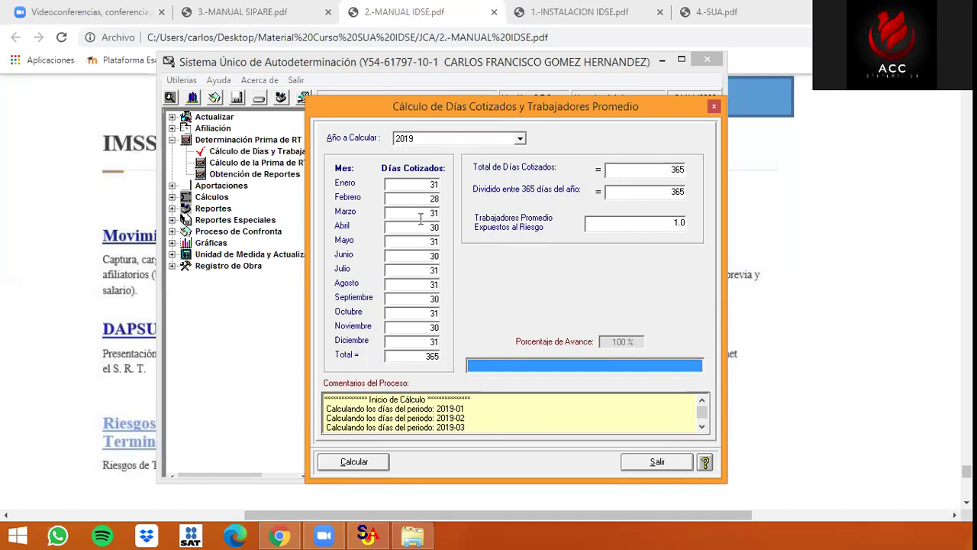
# Review the monthly contributed days and average exposed workers, recalculate 2019, and leave the form
pyautogui.moveTo(427, 198); pyautogui.dragTo(452, 200)
pyautogui.click(433, 256)
pyautogui.click(678, 222)
pyautogui.click(356, 466)
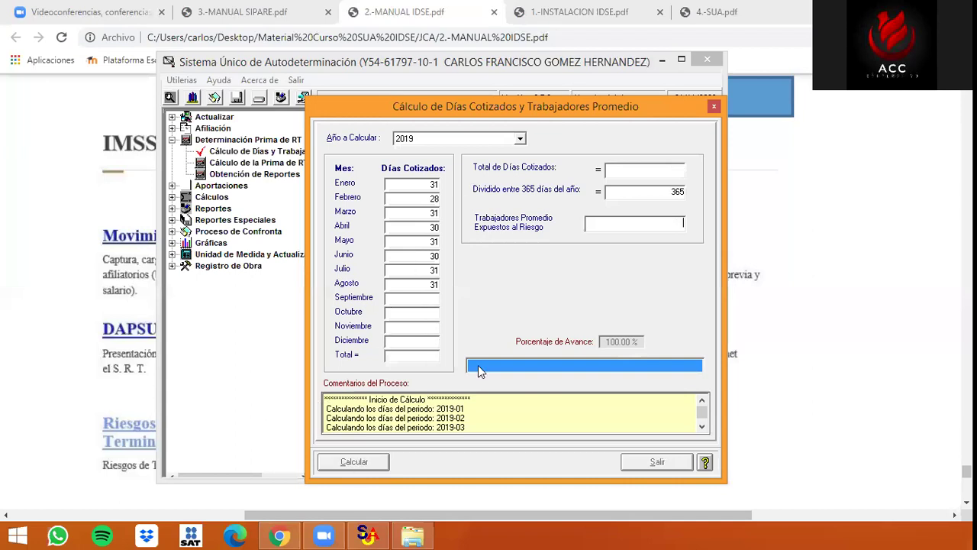
pyautogui.click(655, 463)
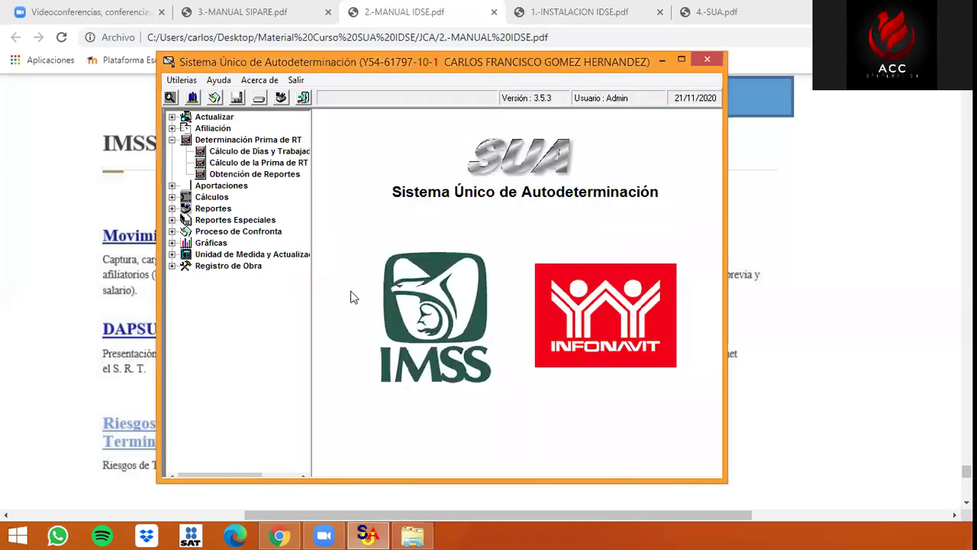
# Calculate the Prima de Riesgo de Trabajo for the 2019 review period
pyautogui.doubleClick(281, 163)
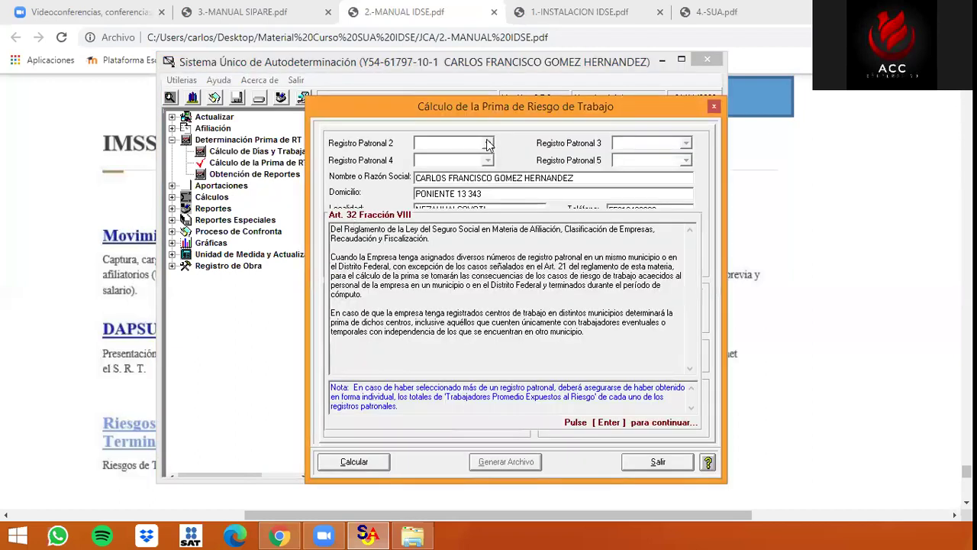
pyautogui.press('Return')
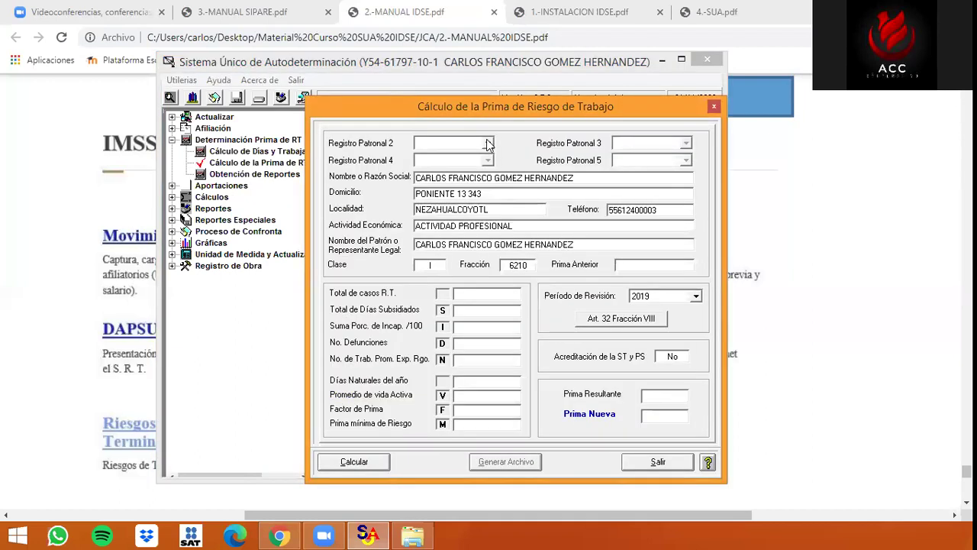
pyautogui.click(348, 463)
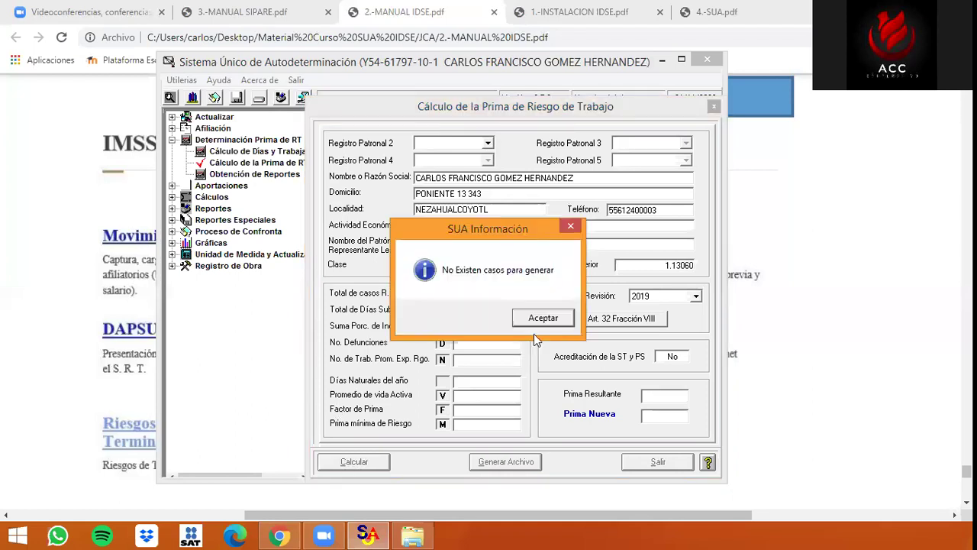
pyautogui.click(541, 322)
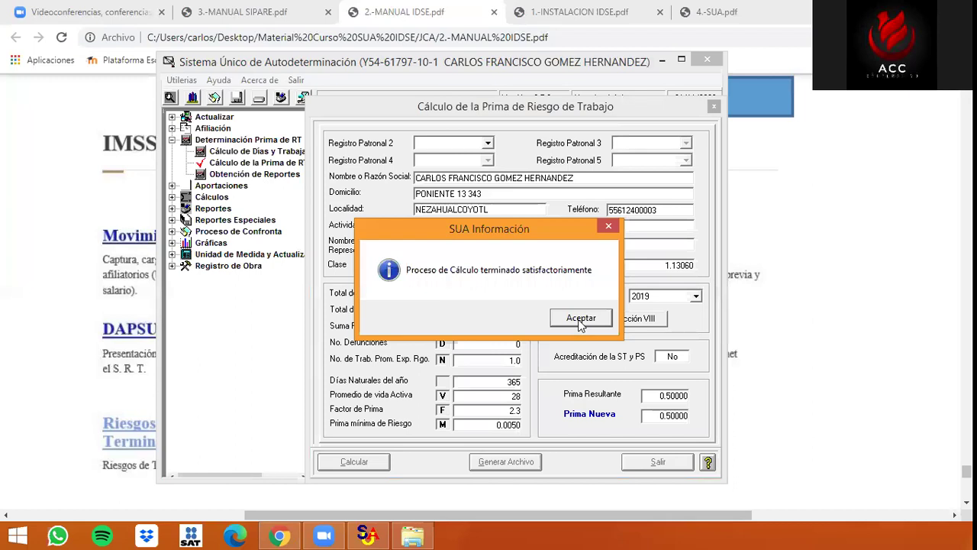
pyautogui.click(581, 319)
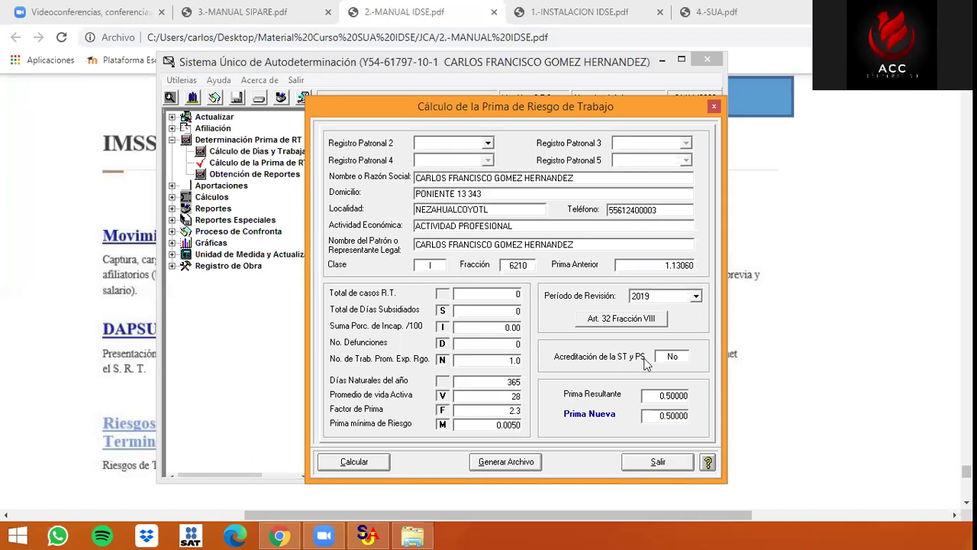
# Check the Prima Nueva value and generate the premium determination file in the C:\Cobranza\SUA folder
pyautogui.doubleClick(668, 416)
pyautogui.click(669, 416)
pyautogui.moveTo(660, 416); pyautogui.dragTo(687, 416)
pyautogui.doubleClick(688, 416)
pyautogui.click(476, 464)
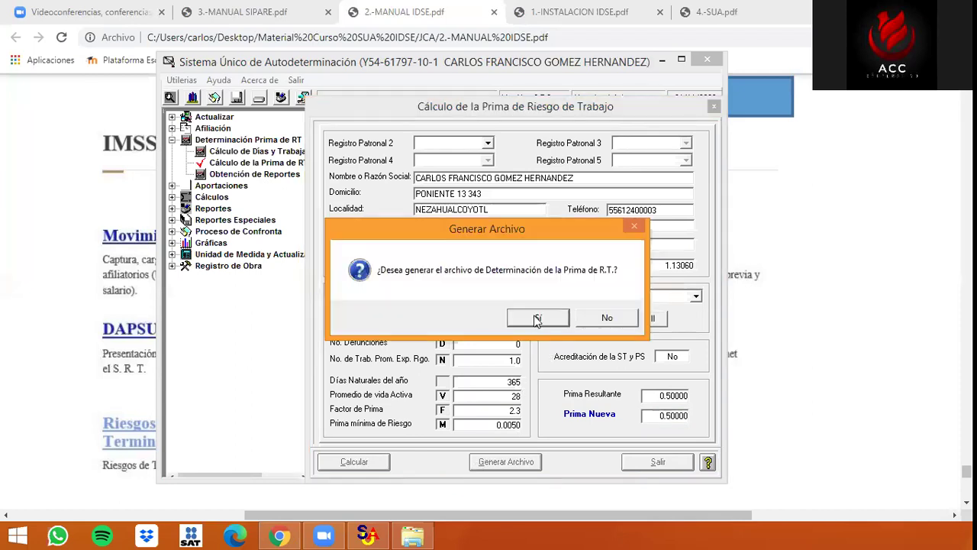
pyautogui.click(537, 321)
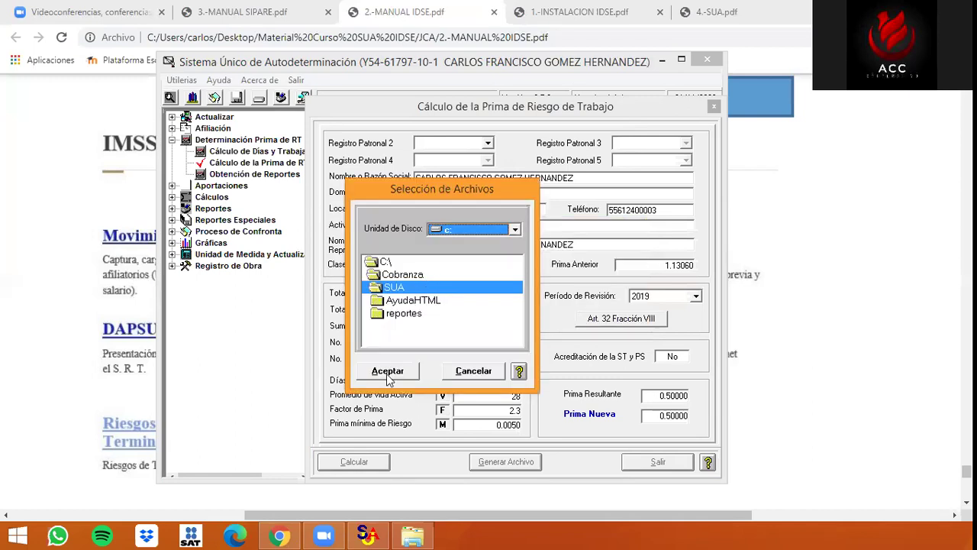
pyautogui.click(388, 374)
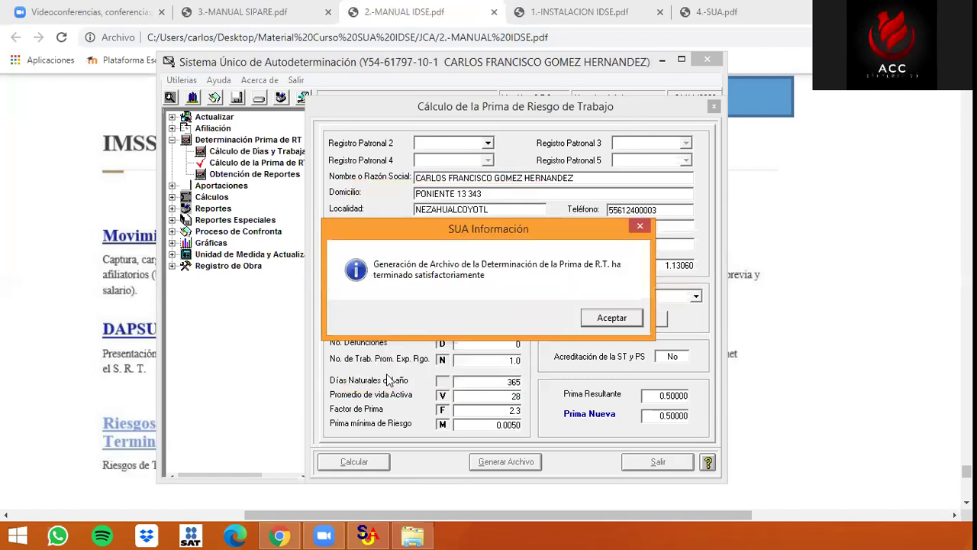
pyautogui.click(615, 319)
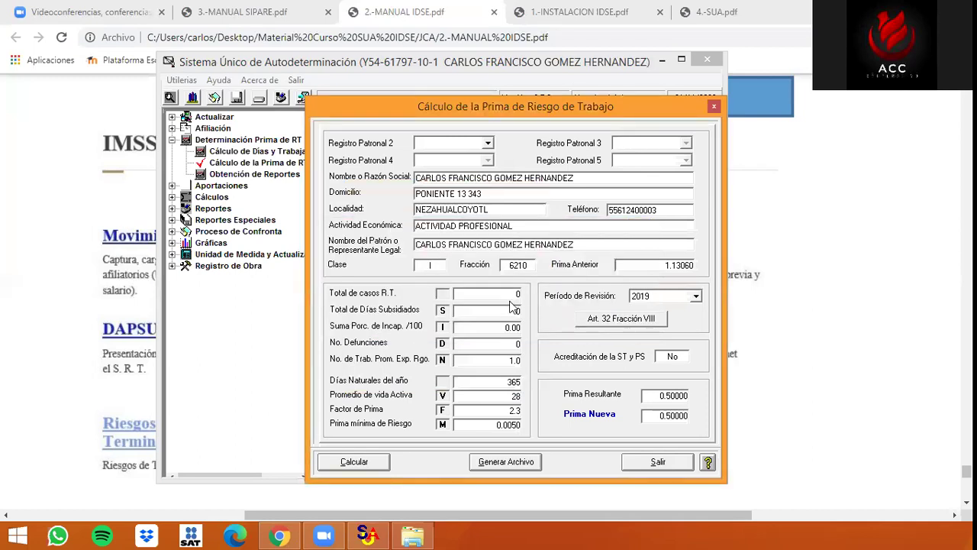
# Check the DAPSUA entry on the IDSE manual's IMSS desde su empresa page in Chrome, and return to SUA
pyautogui.click(556, 15)
pyautogui.hotkey('ctrl', 'shift', 'Tab')
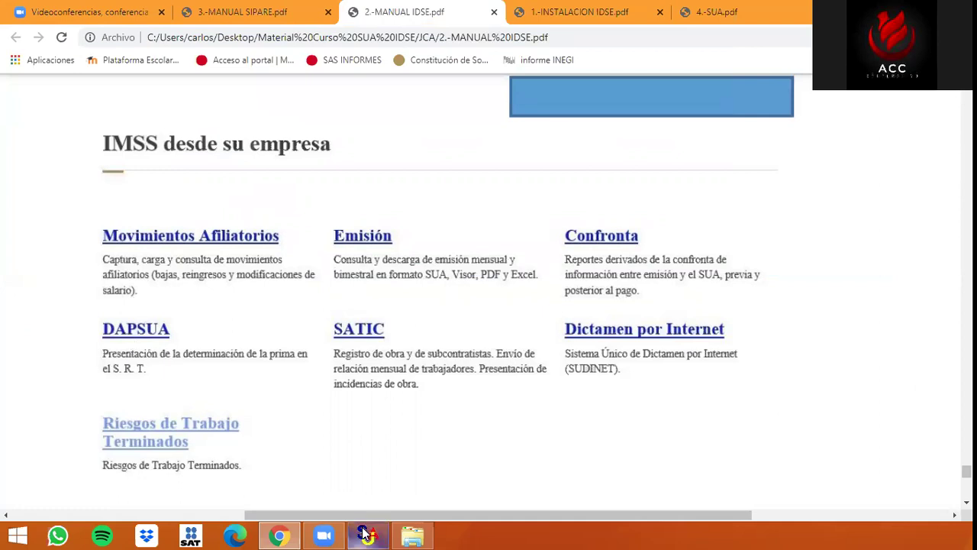
pyautogui.click(367, 458)
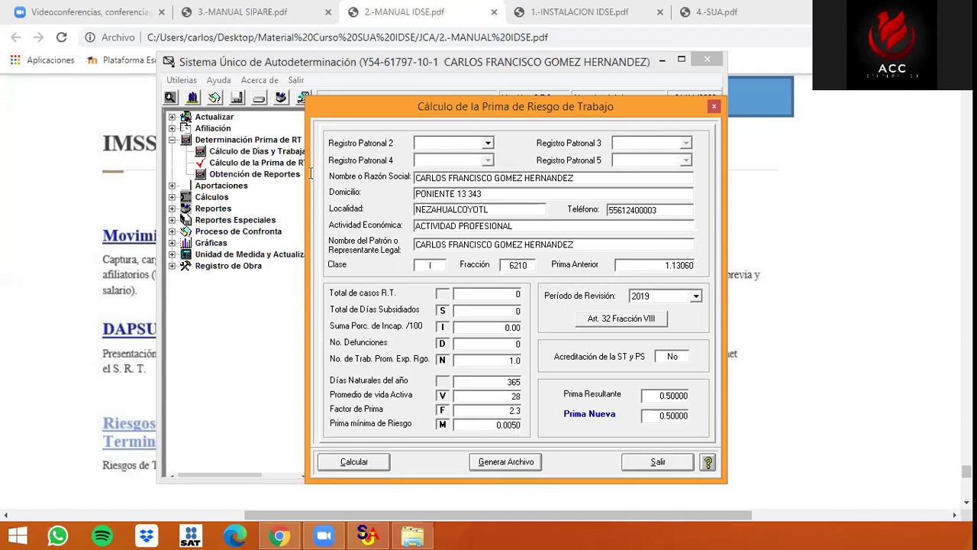
# Leave the premium calculation and load the registered employer's record in Actualizar Patrones
pyautogui.press('Escape')
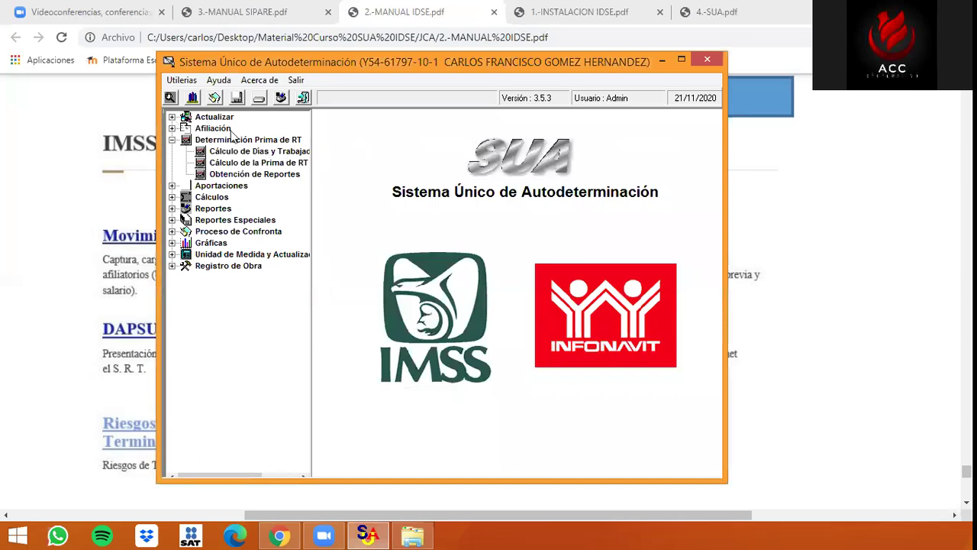
pyautogui.press('Right')
pyautogui.press('Down')
pyautogui.press('Return')
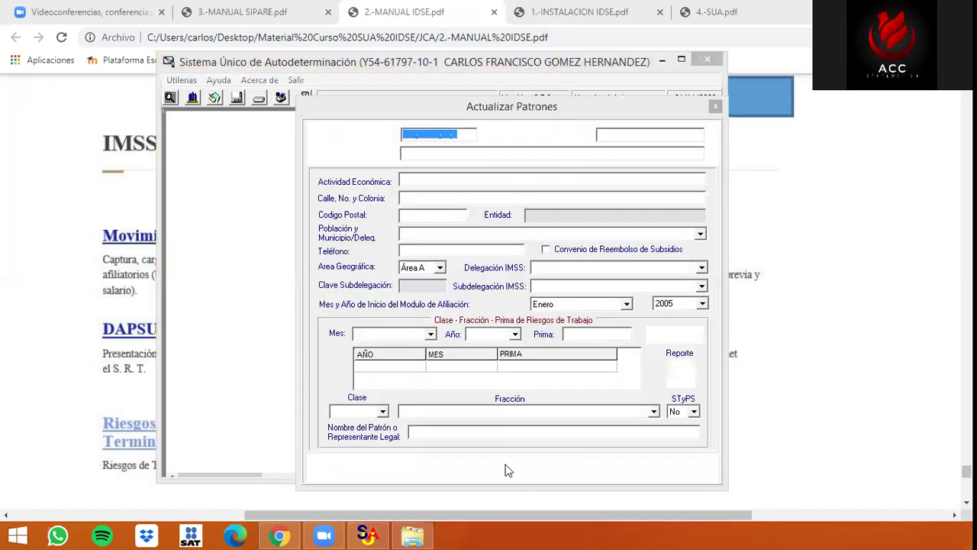
pyautogui.click(503, 467)
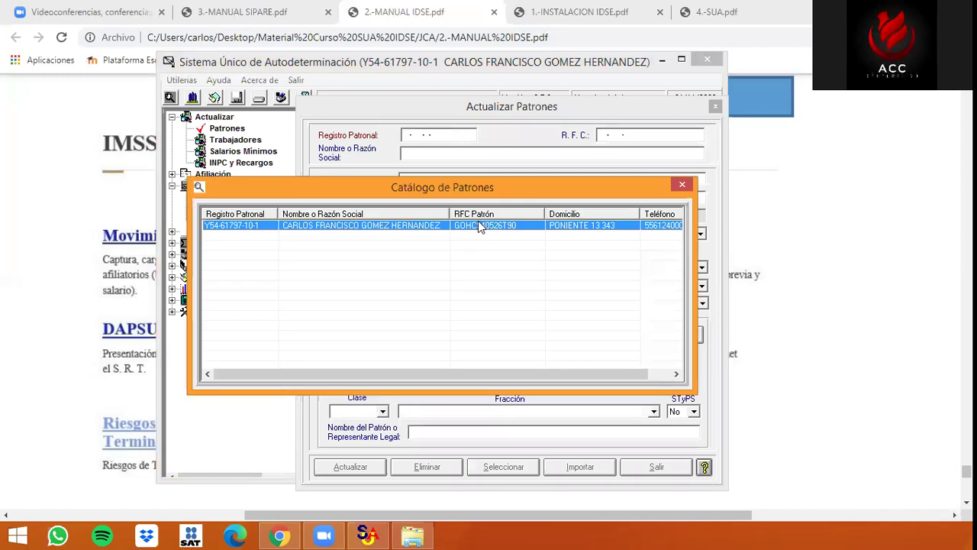
pyautogui.doubleClick(479, 225)
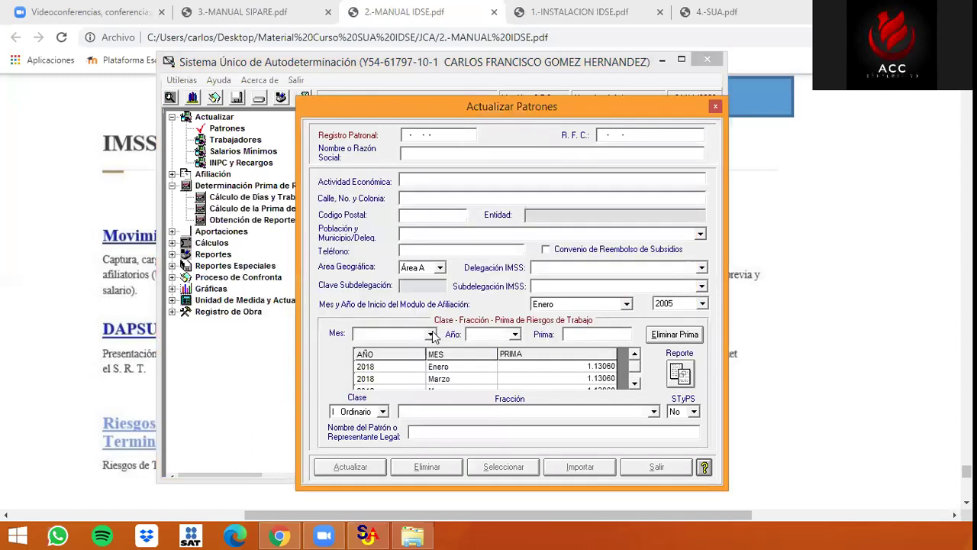
# Try a premium entry for Marzo 2002 in the employer record, and close the record without entering a premium value
pyautogui.click(432, 335)
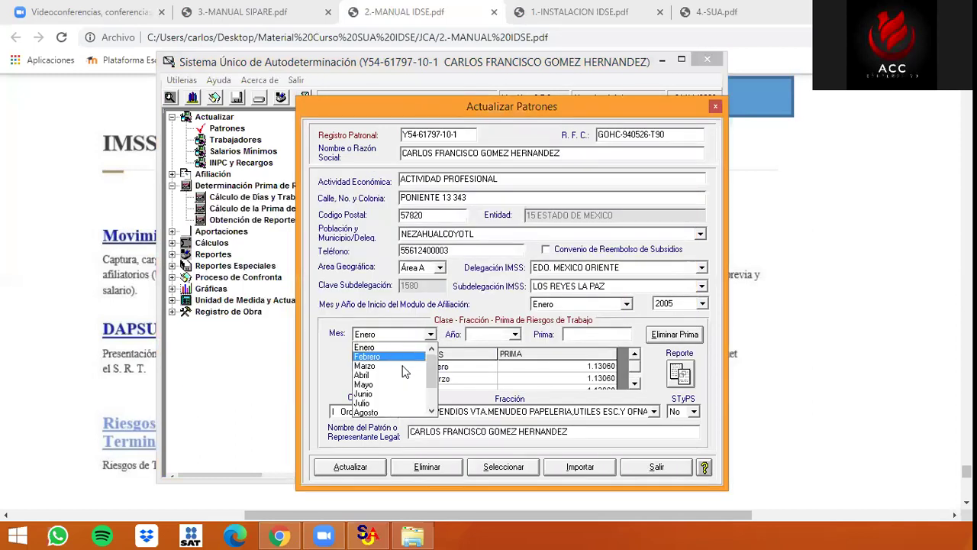
pyautogui.click(516, 335)
pyautogui.click(516, 336)
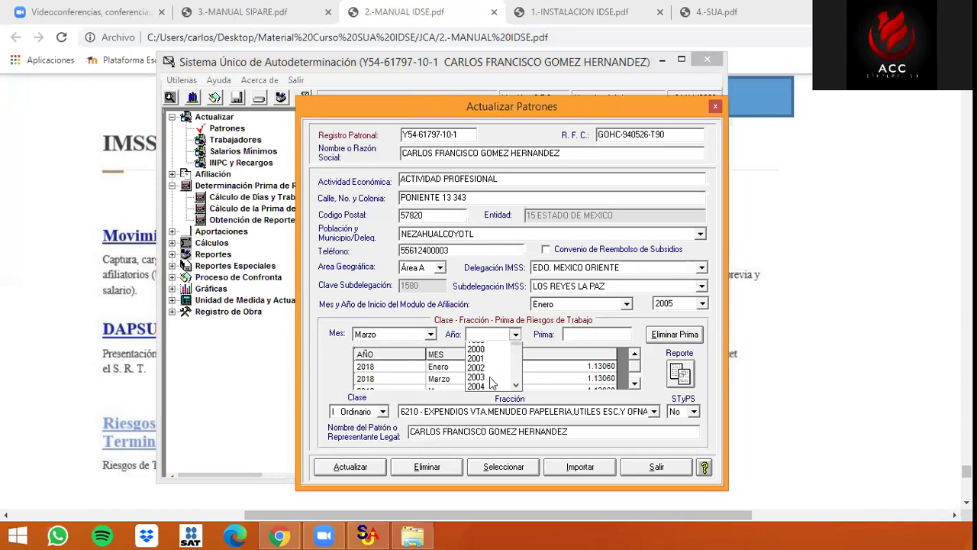
pyautogui.scroll(5, 492, 378)
pyautogui.click(486, 375)
pyautogui.press('Down')
pyautogui.press('Down')
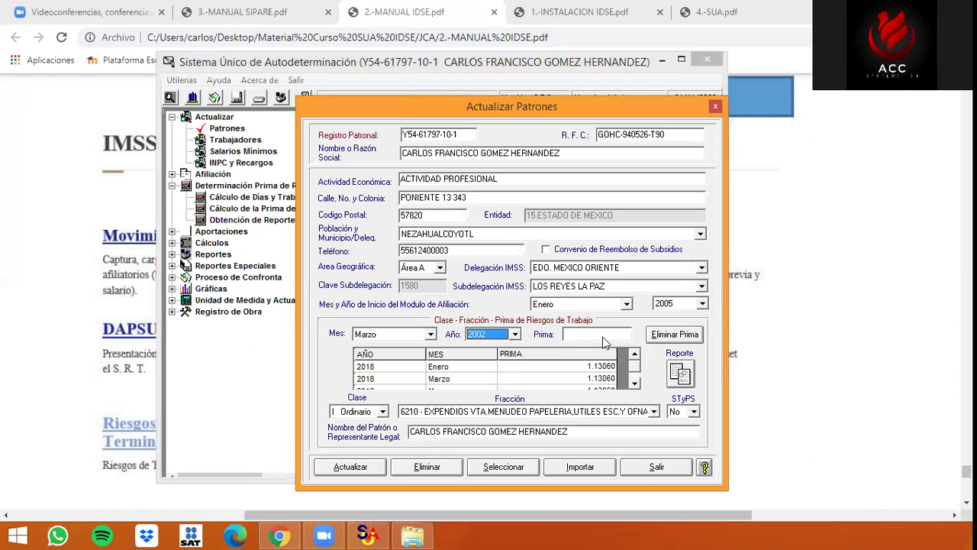
pyautogui.click(355, 473)
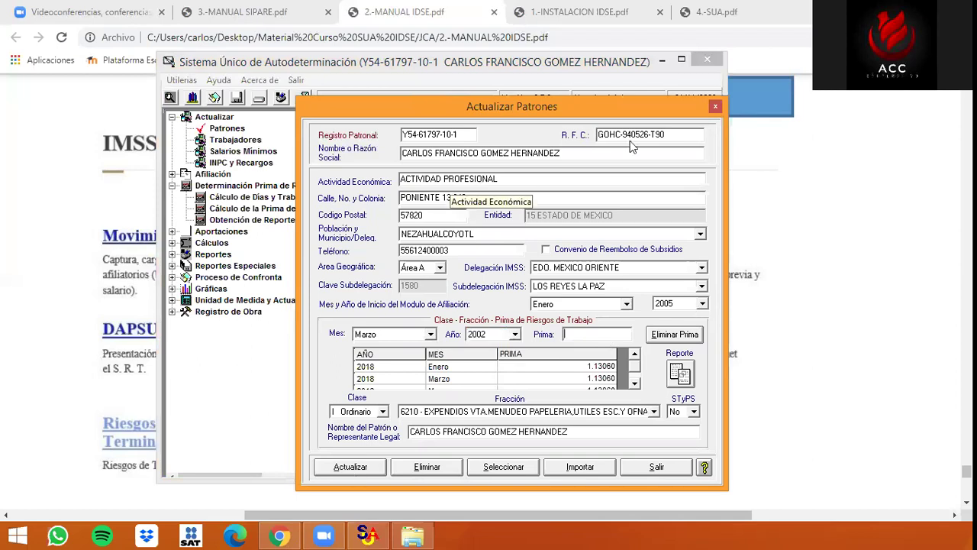
pyautogui.click(715, 107)
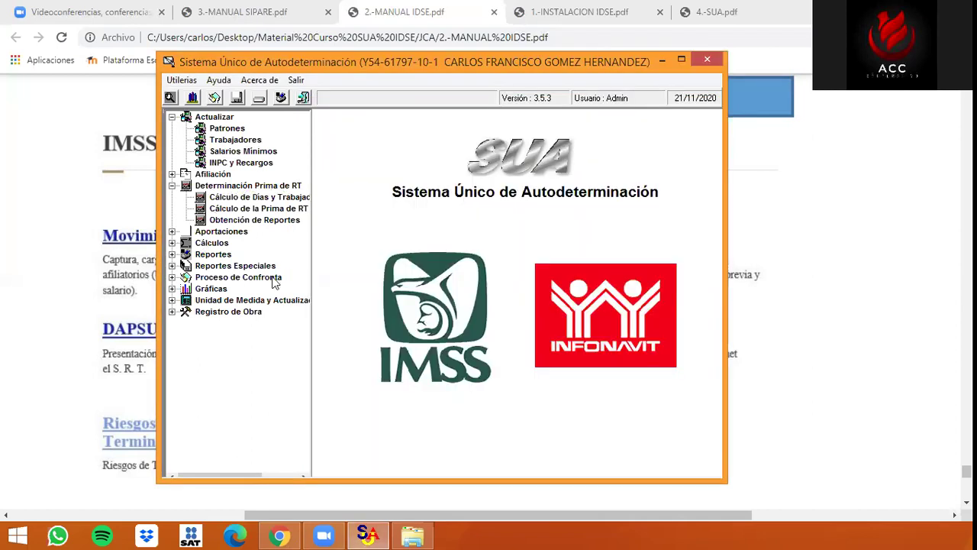
# Generate the Incapacidades de Trabajadores work-risk report for 01/01/2019 to 31/12/2019 with Ramo de Seguro set to Todos
pyautogui.click(255, 221)
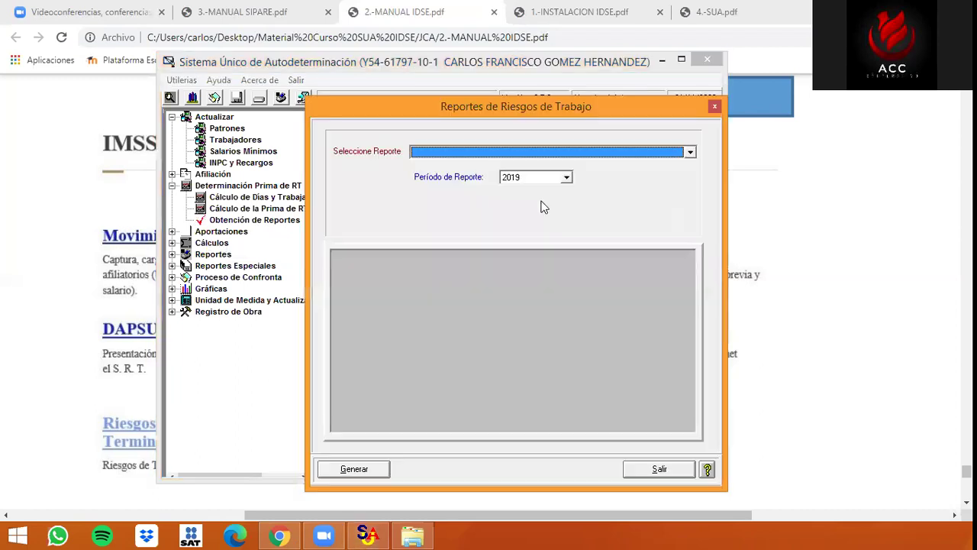
pyautogui.click(550, 153)
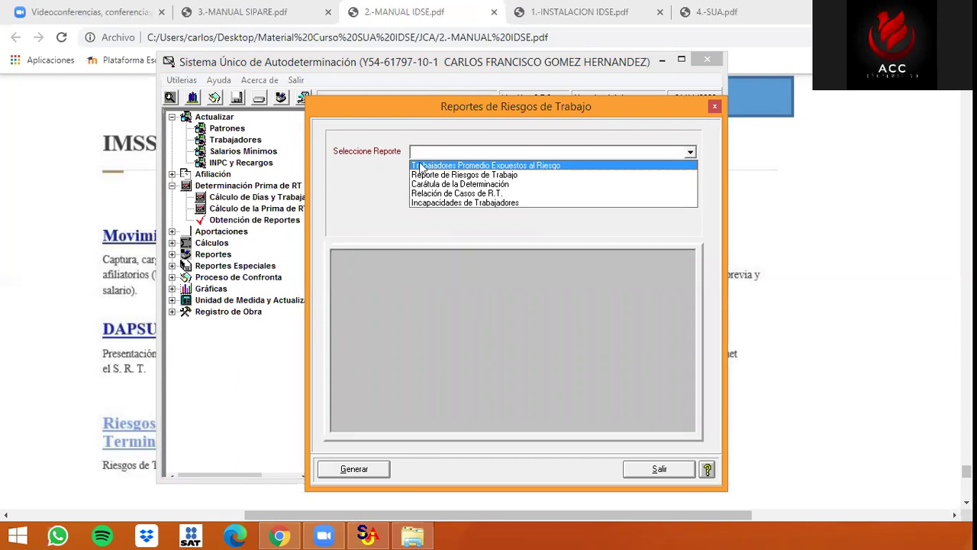
pyautogui.click(501, 202)
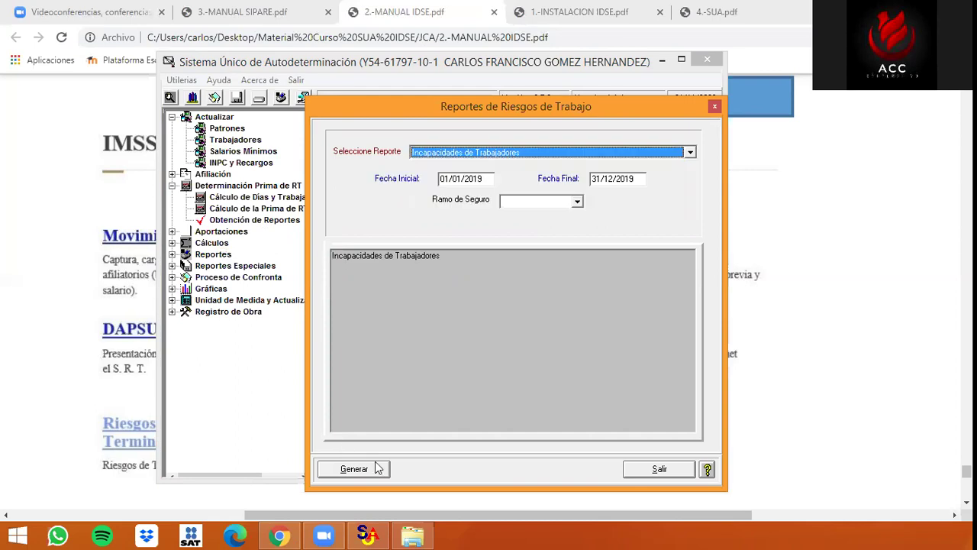
pyautogui.click(578, 203)
pyautogui.click(579, 203)
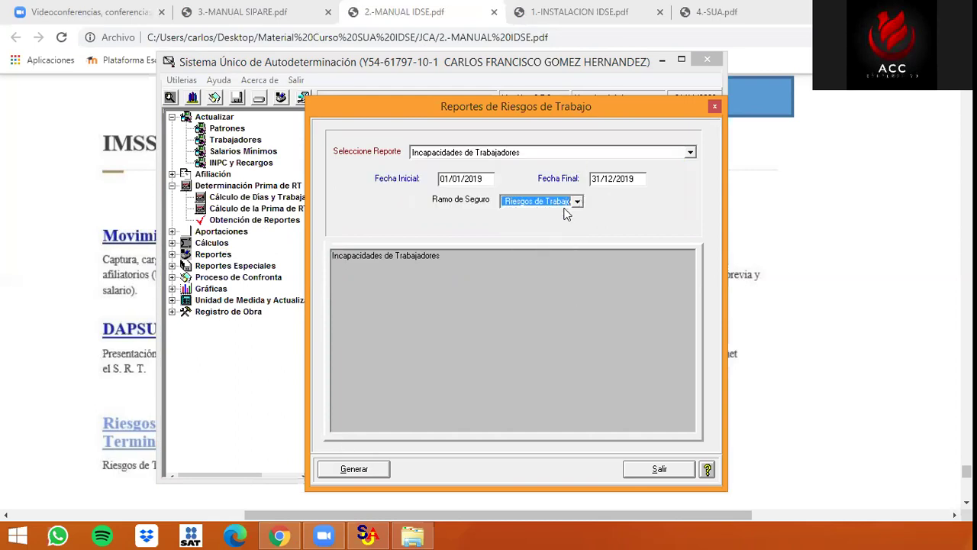
pyautogui.click(566, 204)
pyautogui.click(338, 467)
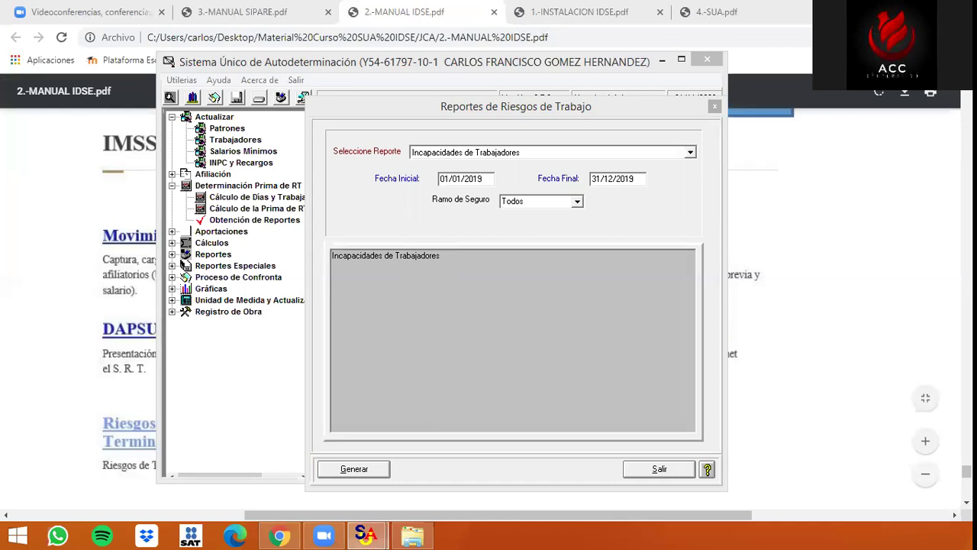
# Generate the Carátula de la Determinación report for 2019, review its base data and premium result, and return to the reports window
pyautogui.click(458, 155)
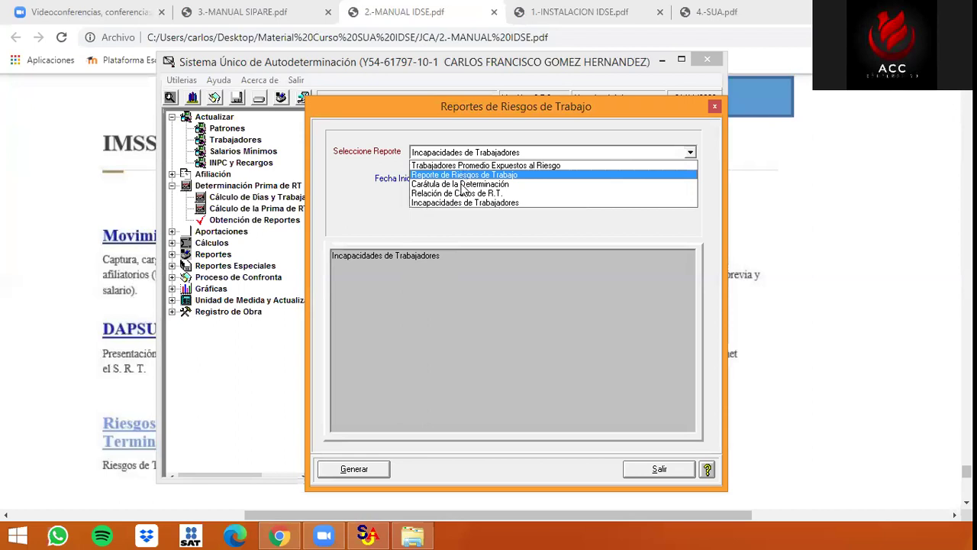
pyautogui.click(461, 186)
pyautogui.click(363, 467)
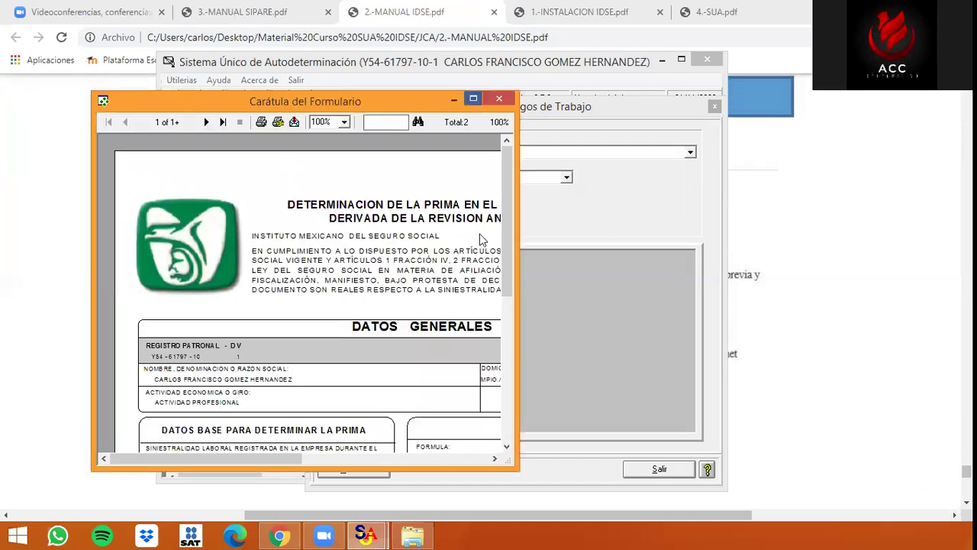
pyautogui.scroll(-5, 480, 237)
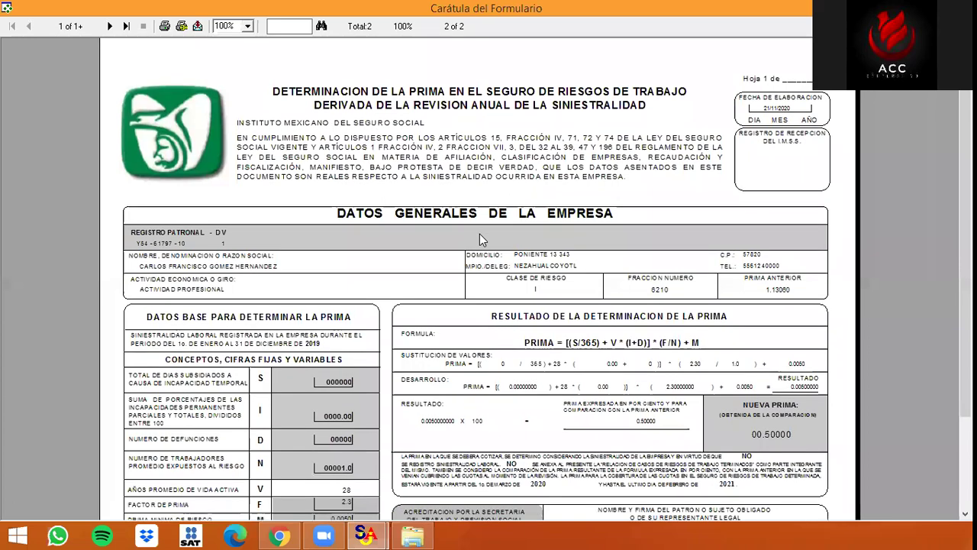
pyautogui.scroll(-1, 480, 233)
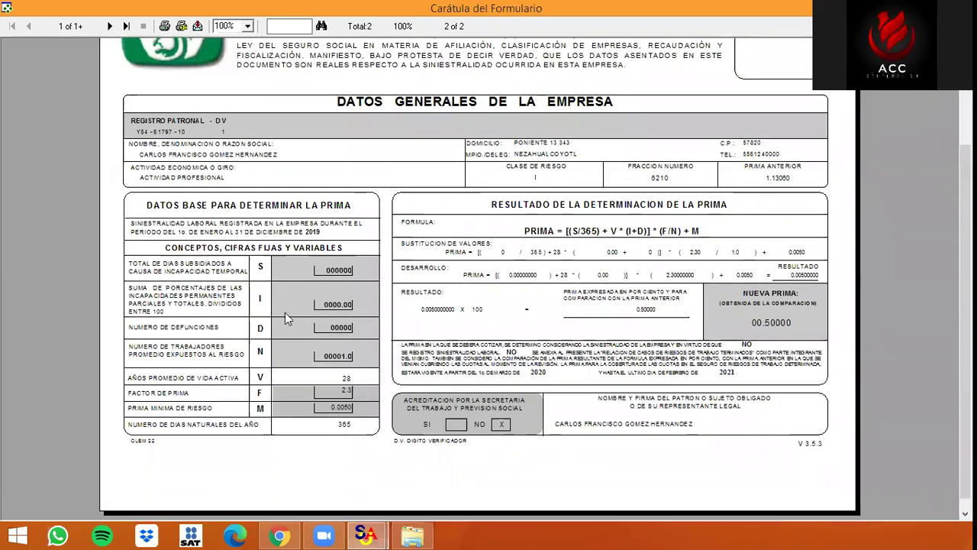
pyautogui.scroll(-1, 329, 376)
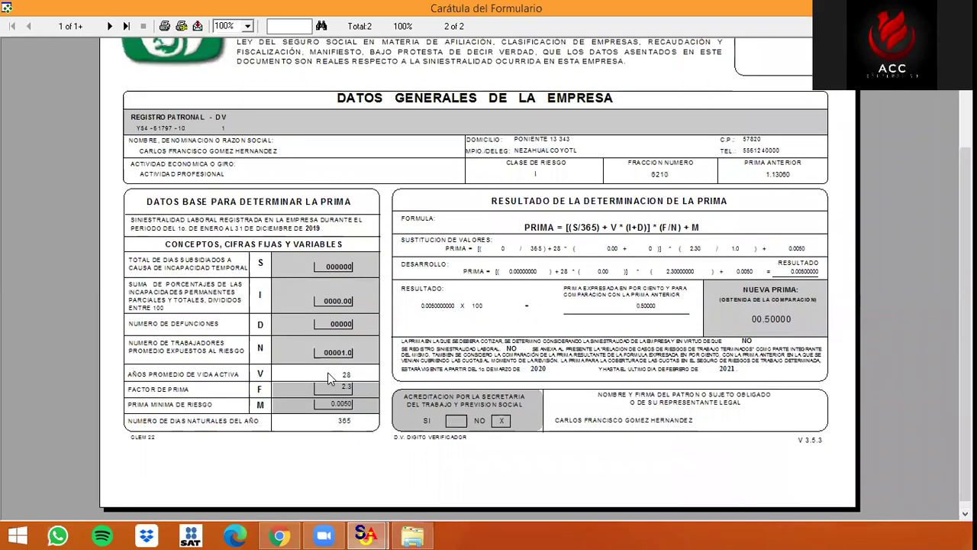
pyautogui.scroll(5, 327, 371)
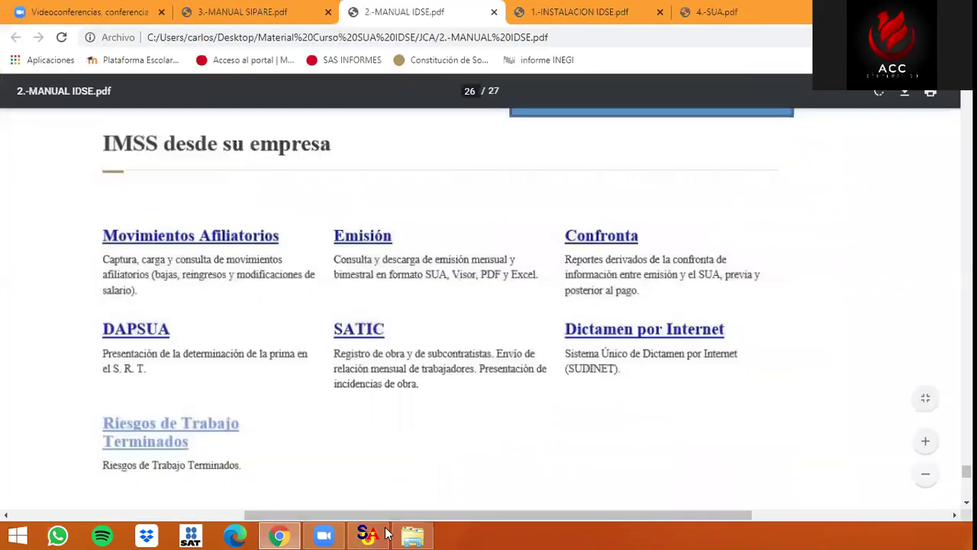
pyautogui.click(387, 534)
pyautogui.hotkey('alt', 'Tab')
# Check the available work-risk report types, leave the reports window, and collapse the Determinación Prima de RT and Actualizar groups
pyautogui.click(578, 153)
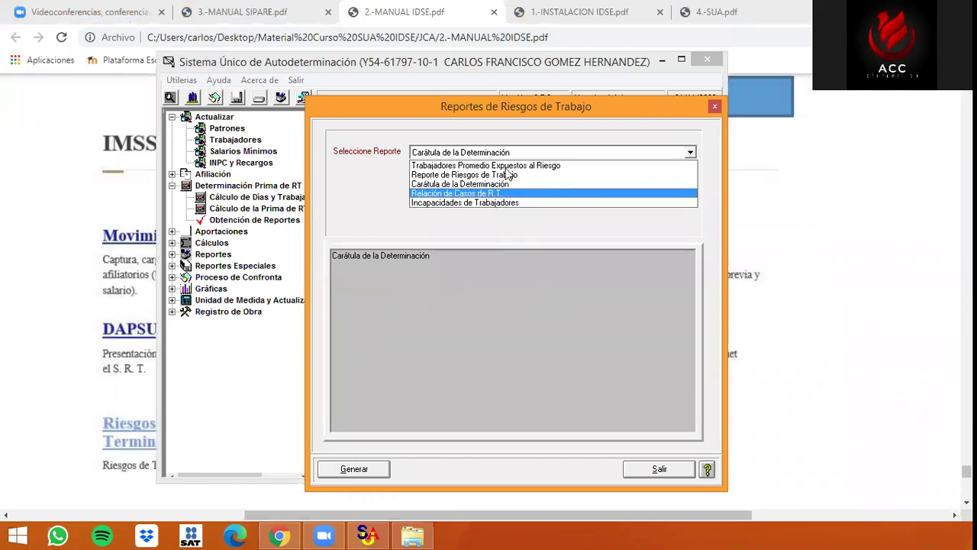
pyautogui.click(499, 215)
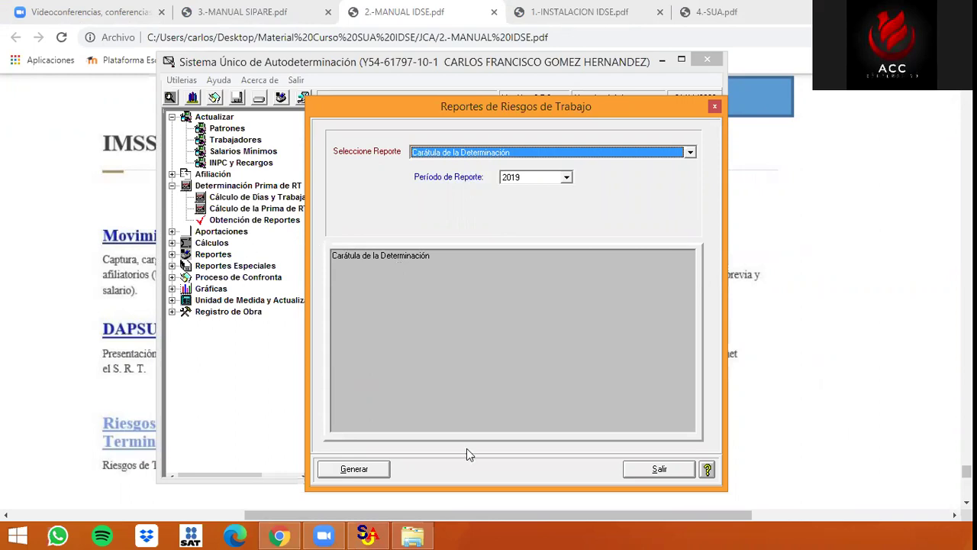
pyautogui.click(655, 469)
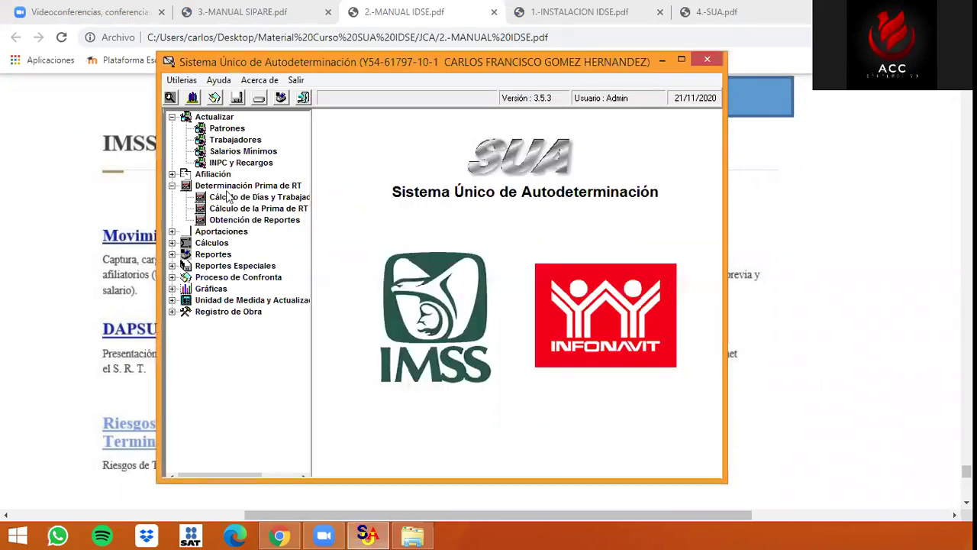
pyautogui.click(172, 186)
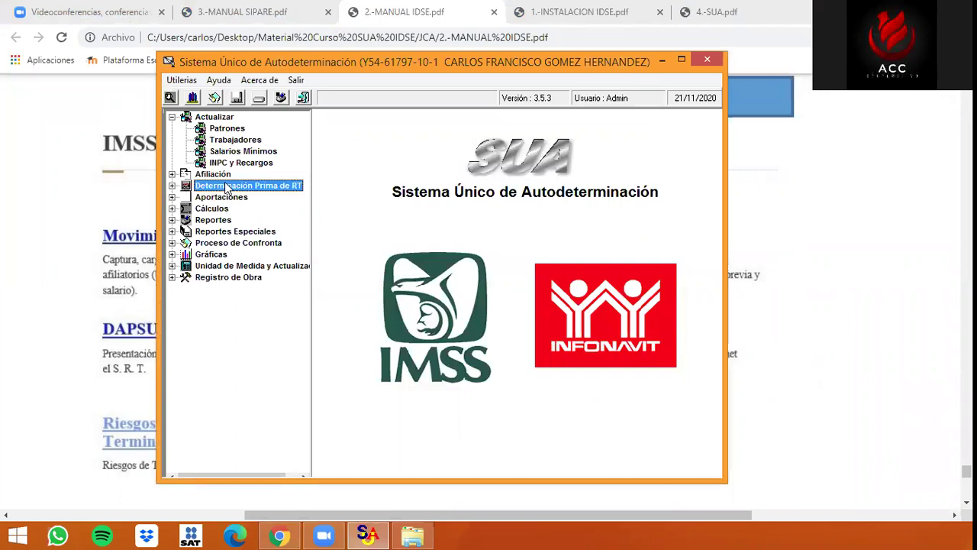
pyautogui.click(173, 118)
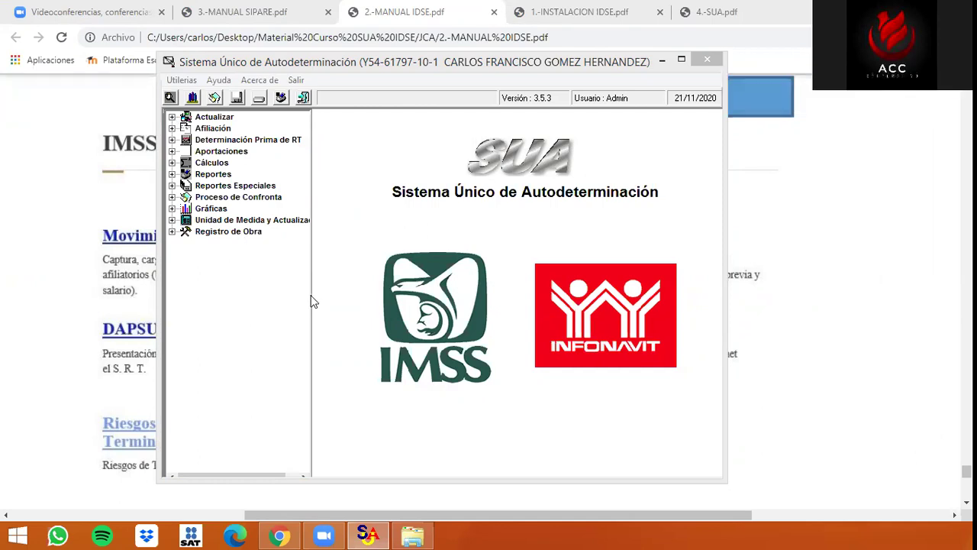
# Calculate the Días Cotizados and Trabajadores Promedio for the year 2019
pyautogui.click(172, 140)
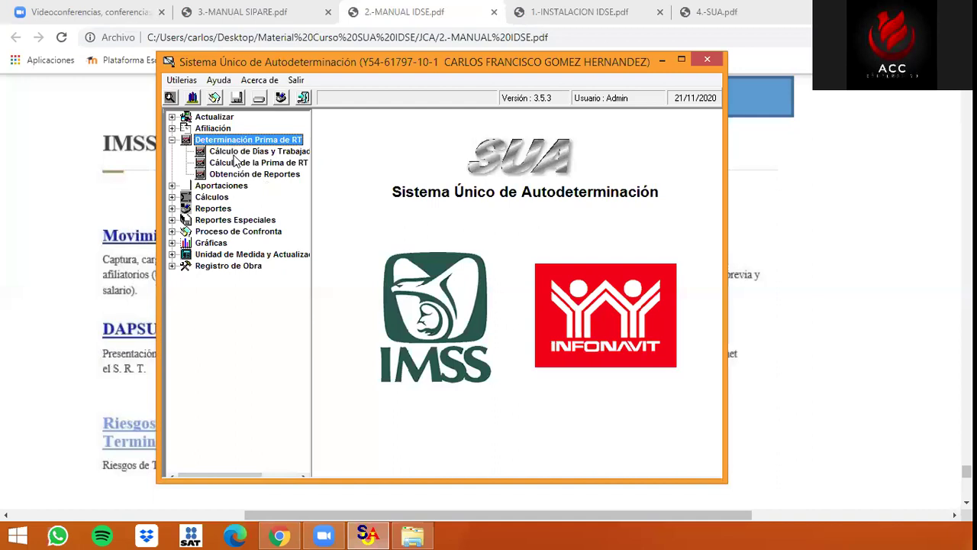
pyautogui.doubleClick(236, 152)
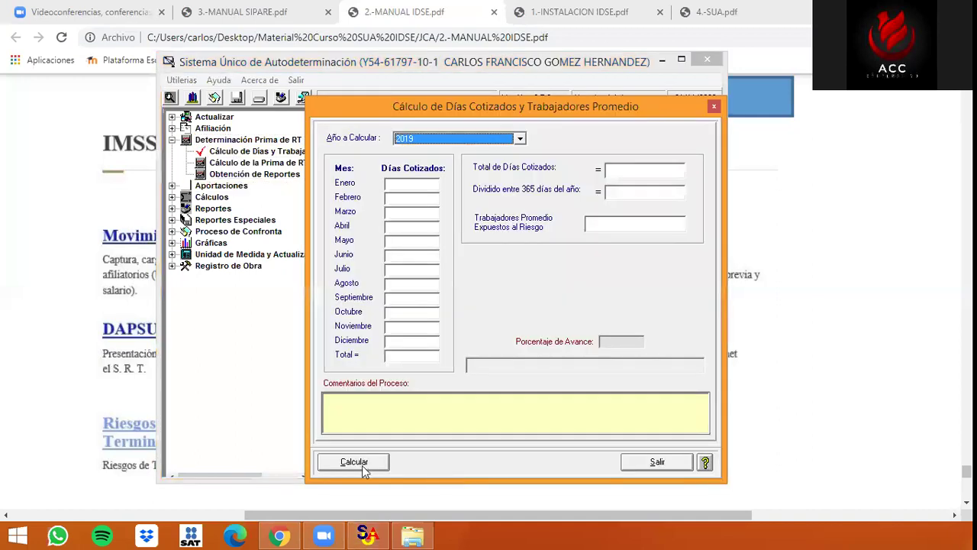
pyautogui.click(362, 464)
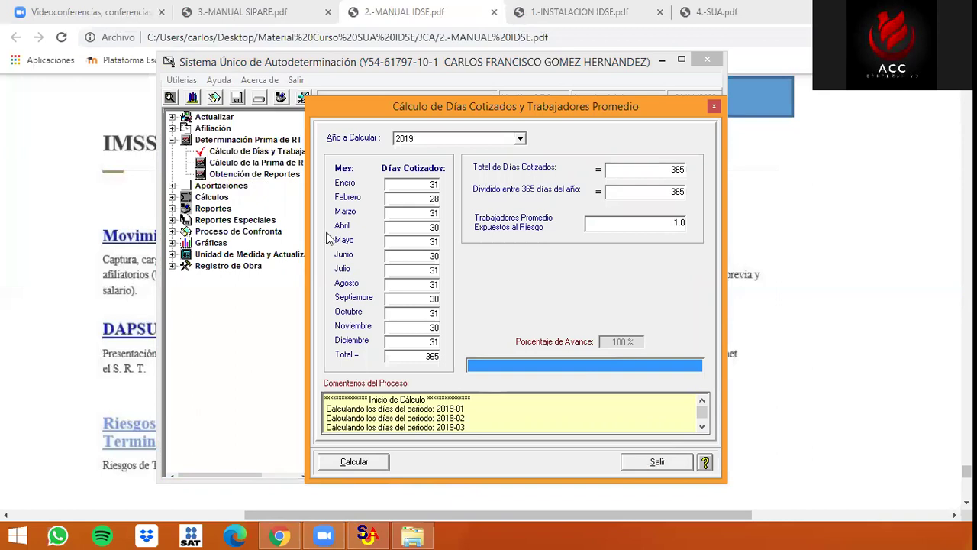
# Open the Cálculo de la Prima de Riesgo de Trabajo and calculate the premium for the 2019 review period
pyautogui.click(263, 167)
pyautogui.click(263, 167)
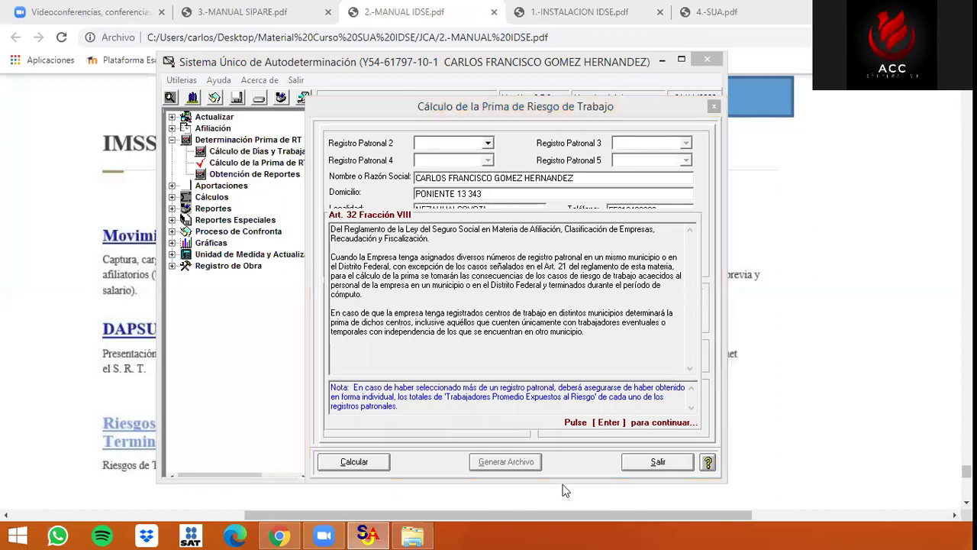
pyautogui.click(645, 462)
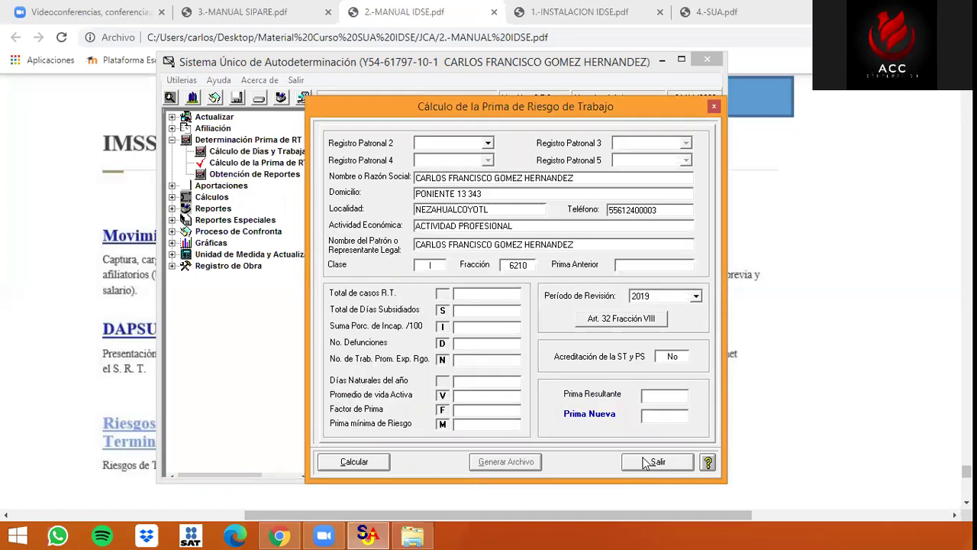
pyautogui.click(384, 467)
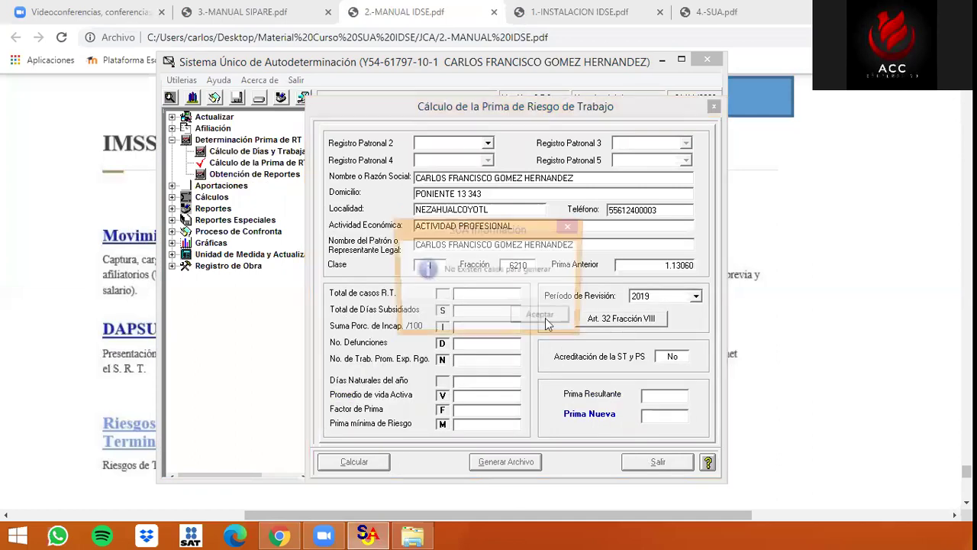
pyautogui.click(547, 321)
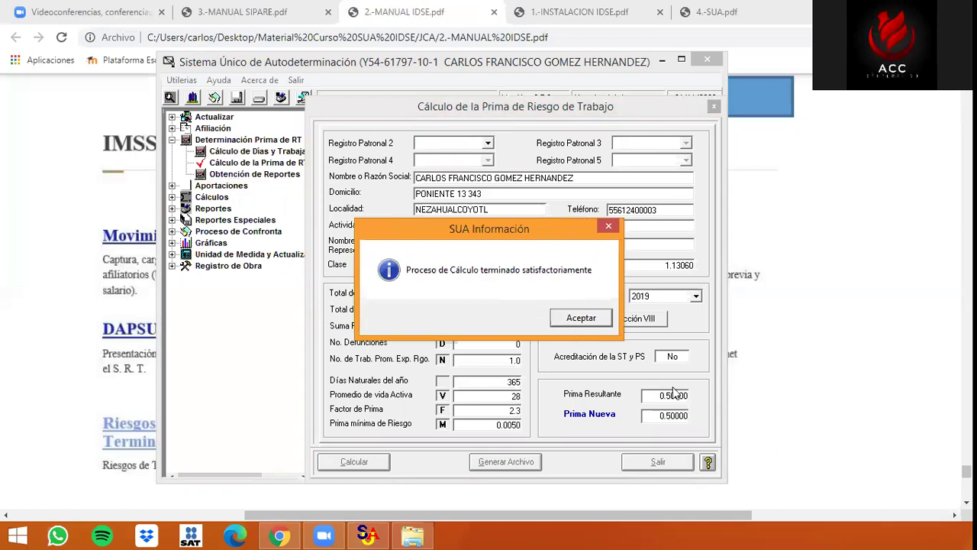
pyautogui.click(570, 325)
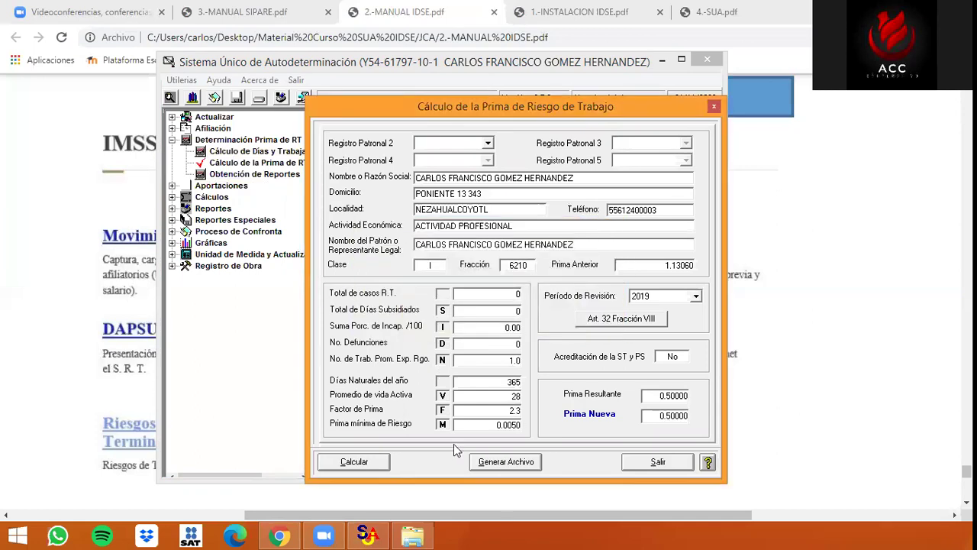
# Generate the premium determination file in the C:\Cobranza\SUA folder, and check the DAPSUA entry in the IDSE manual in Chrome
pyautogui.click(501, 461)
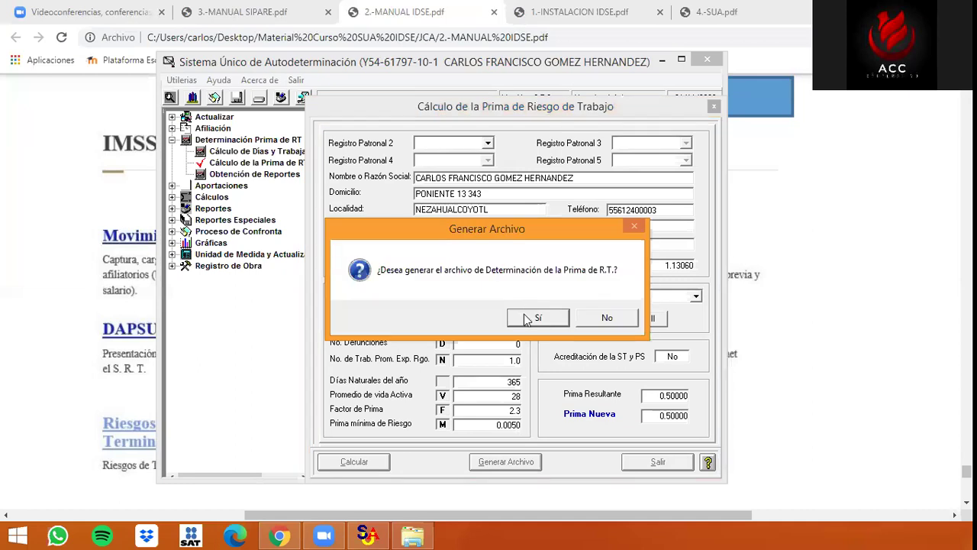
pyautogui.click(534, 317)
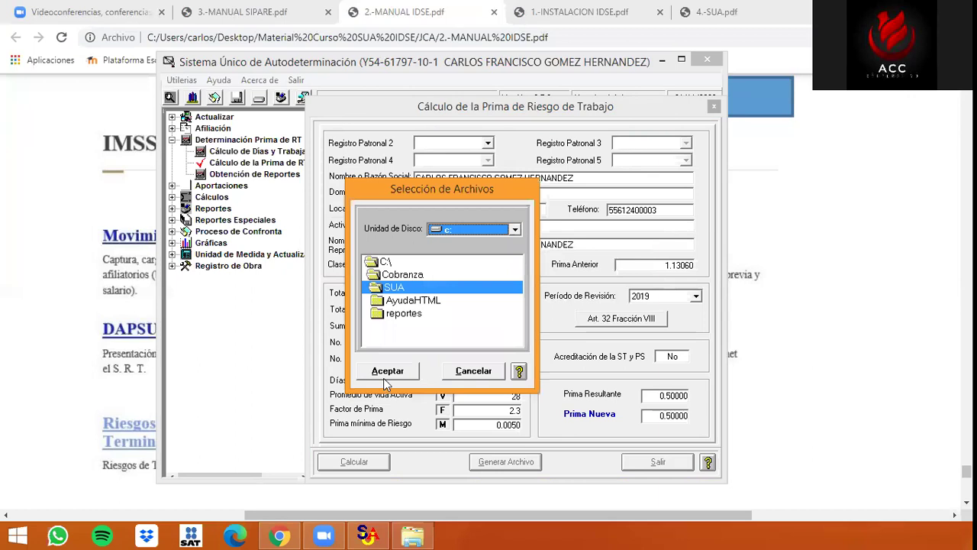
pyautogui.click(387, 372)
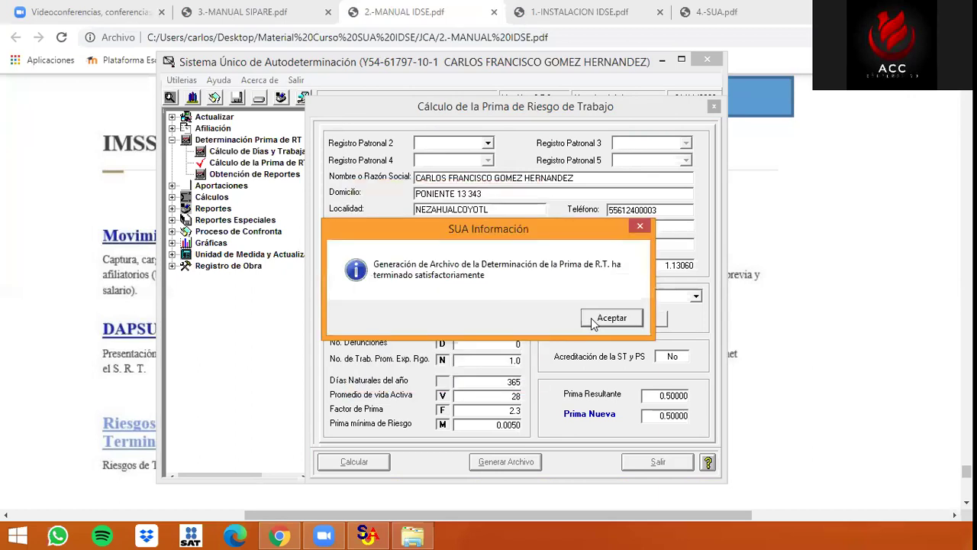
pyautogui.click(595, 322)
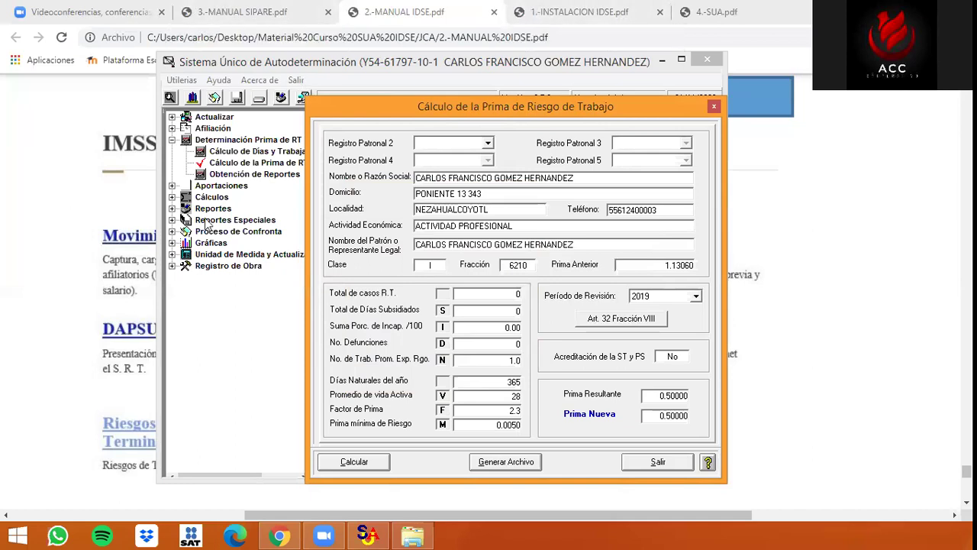
pyautogui.hotkey('alt', 'Tab')
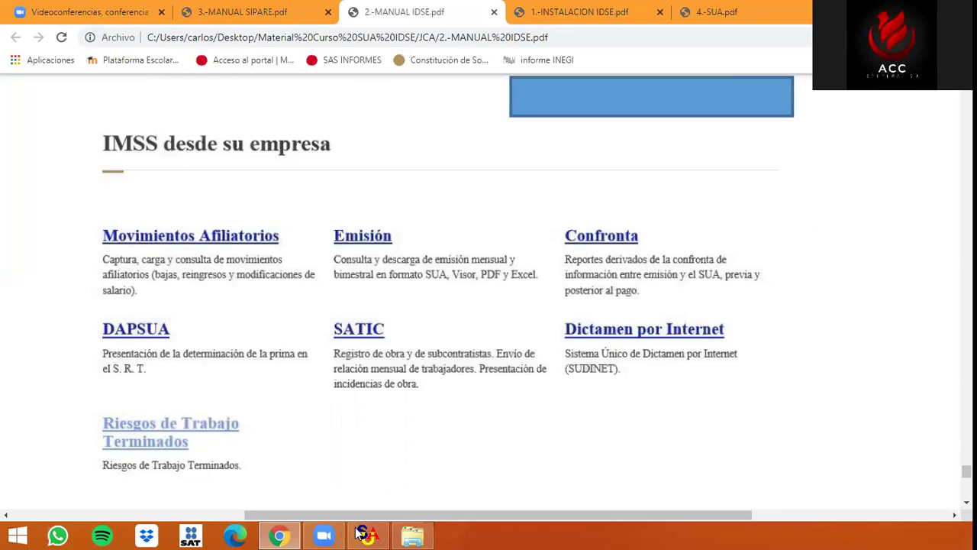
pyautogui.hotkey('alt', 'Tab')
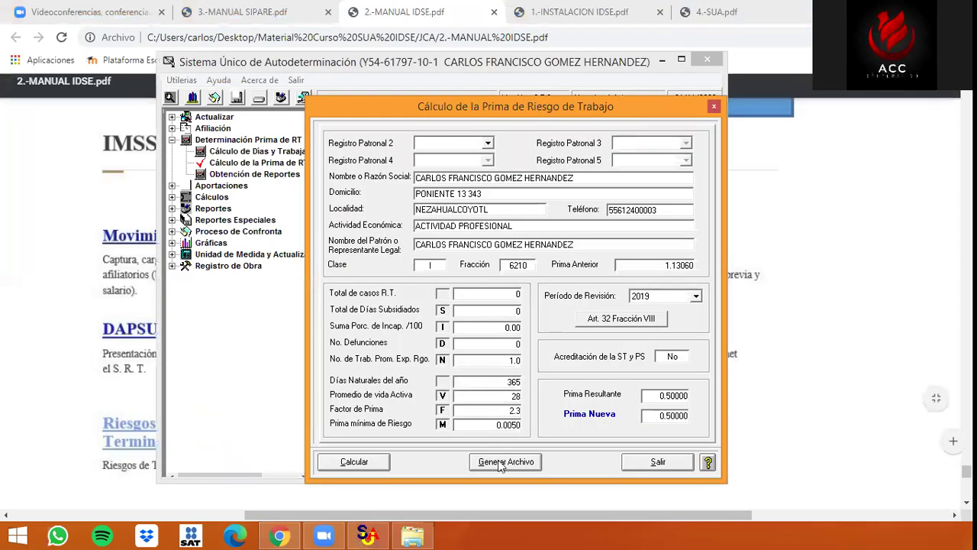
# Look at the DAPSUA entry in the IDSE manual, return to SUA, and leave the premium calculation, collapsing the Determinación Prima de RT group
pyautogui.click(130, 345)
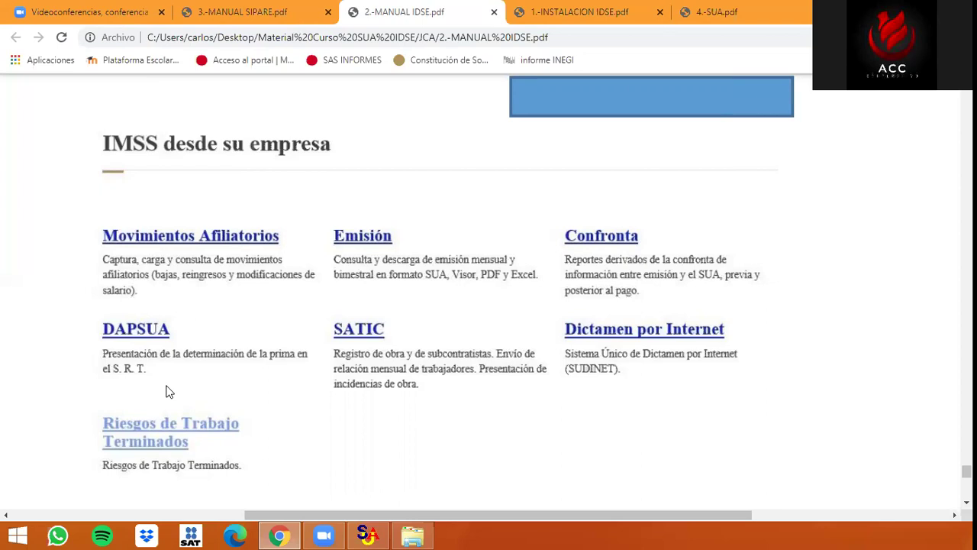
pyautogui.click(368, 535)
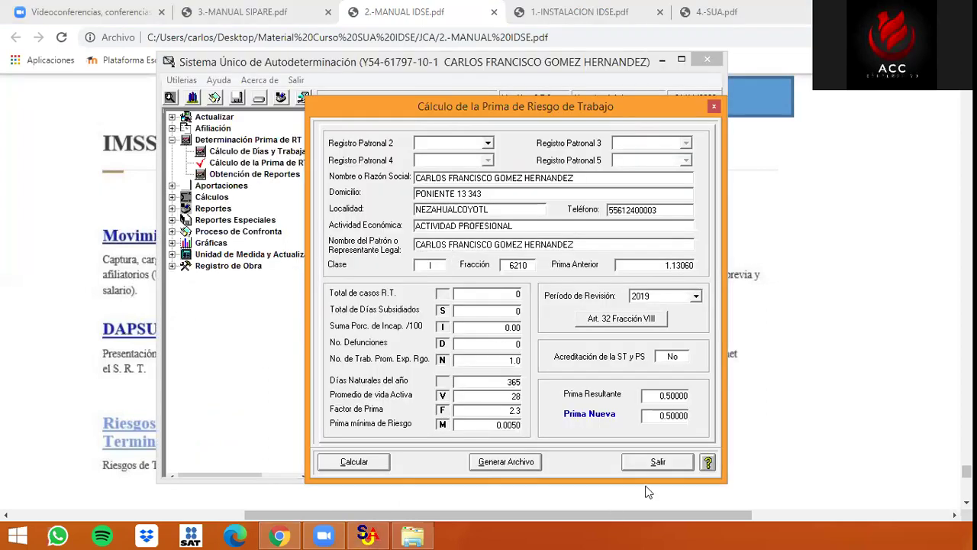
pyautogui.click(655, 462)
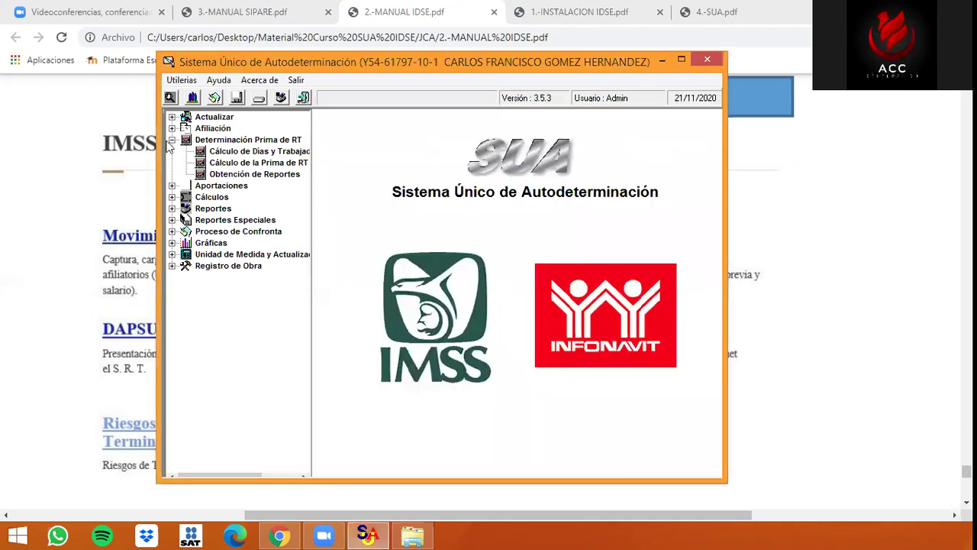
pyautogui.click(172, 140)
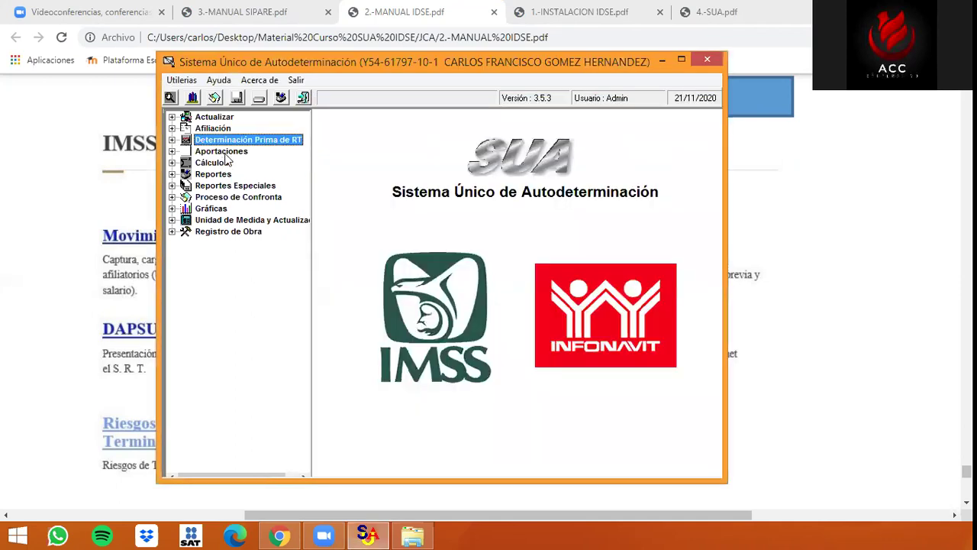
# Open Aportaciones Voluntarias and try to update an individual contribution for Octubre 2020 without choosing a worker or amount
pyautogui.click(173, 151)
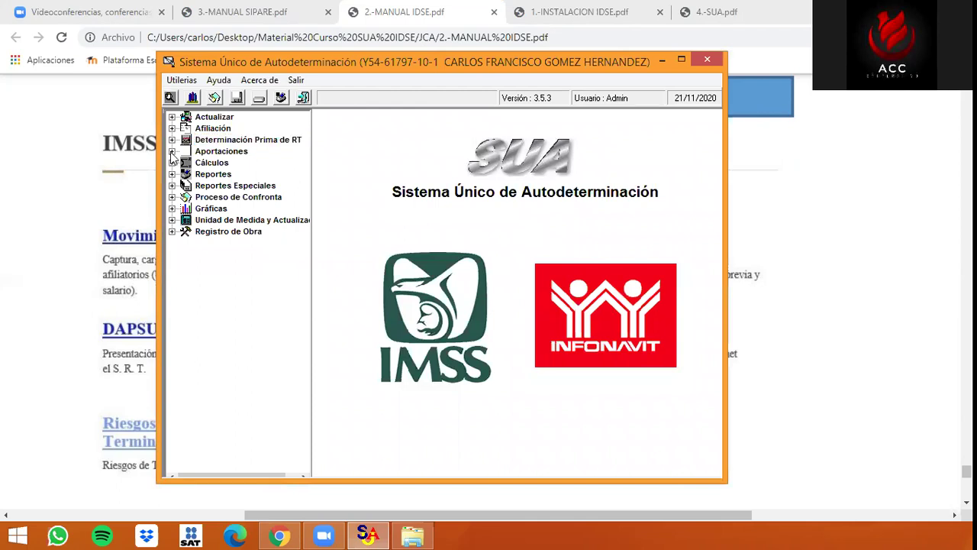
pyautogui.click(172, 151)
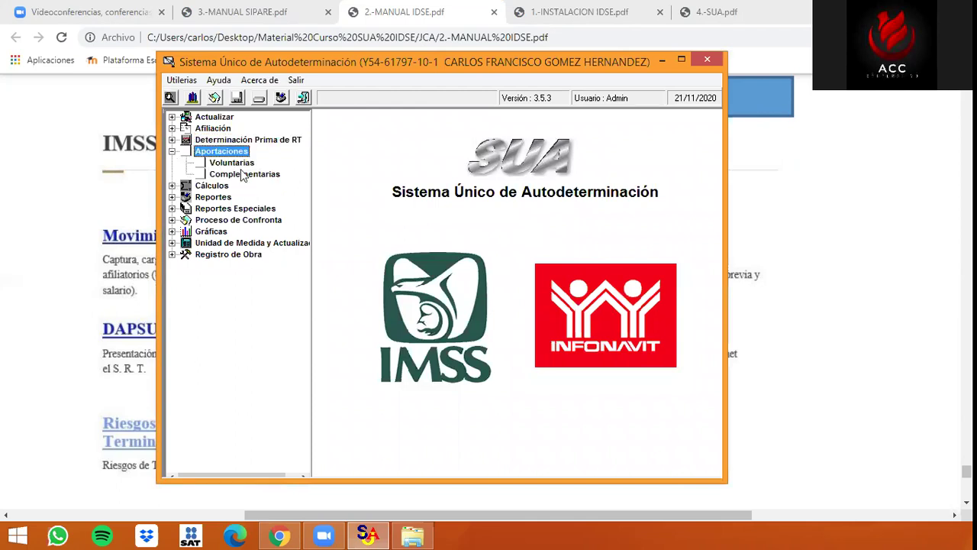
pyautogui.click(238, 165)
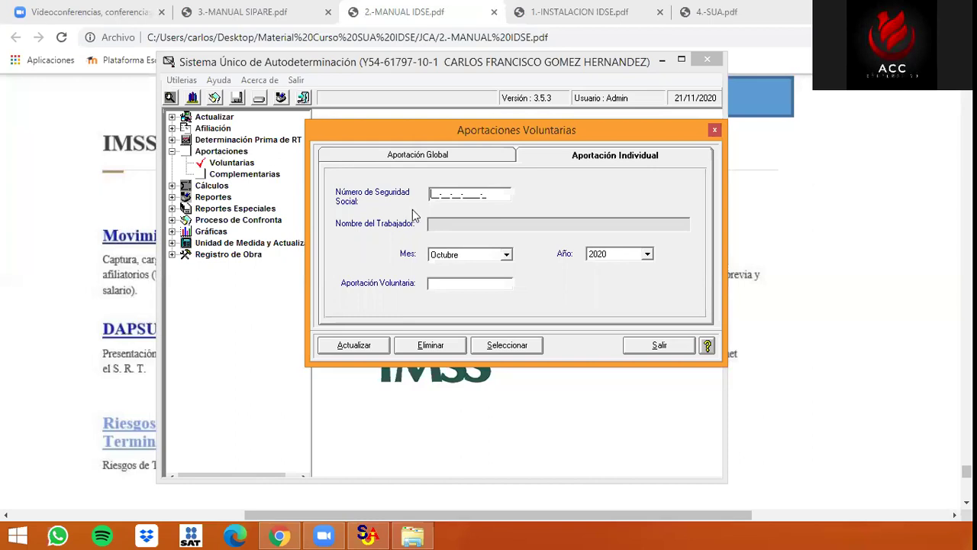
pyautogui.doubleClick(506, 195)
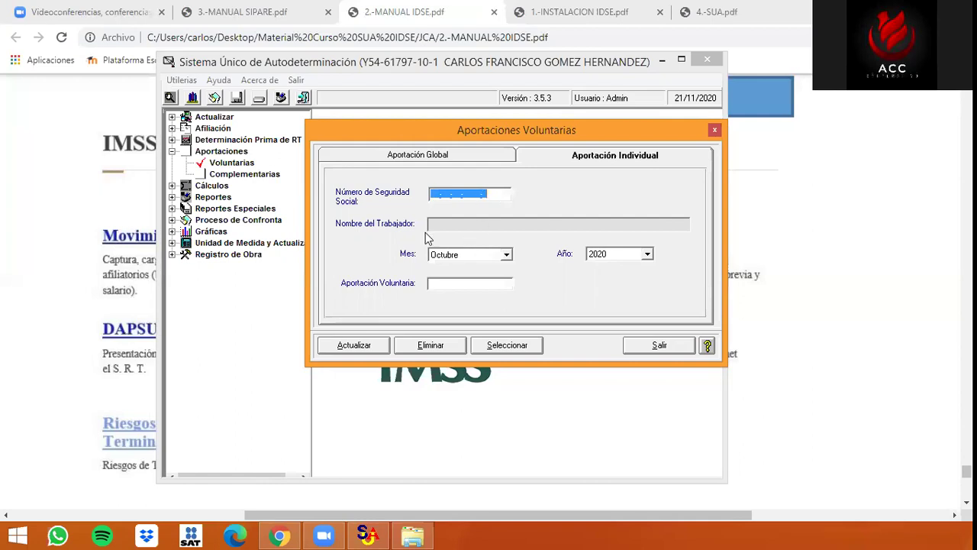
pyautogui.click(506, 258)
pyautogui.click(458, 306)
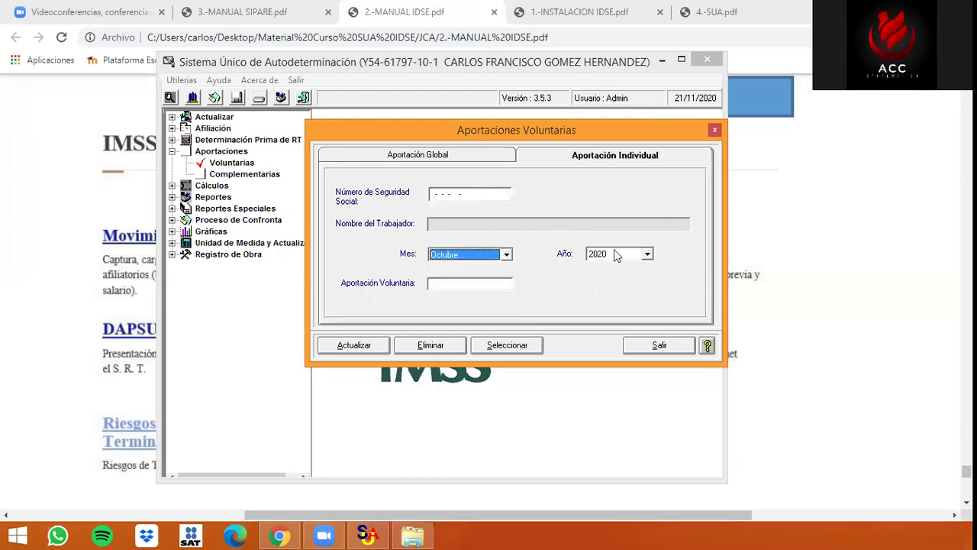
pyautogui.click(438, 284)
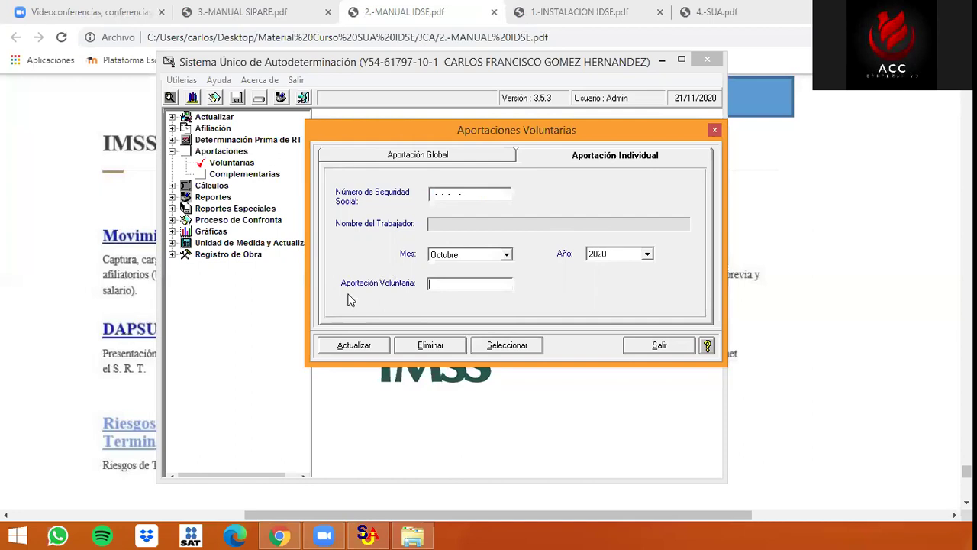
pyautogui.click(341, 345)
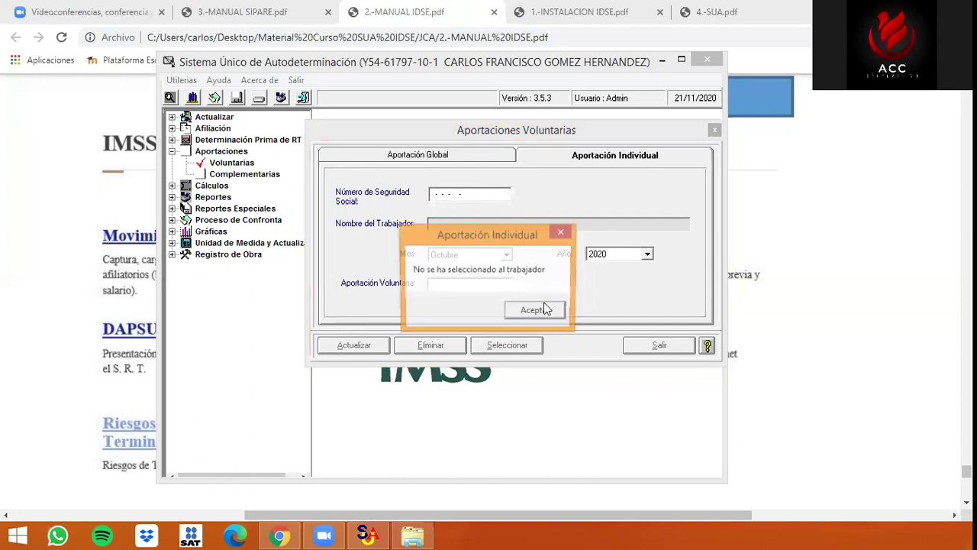
pyautogui.click(537, 311)
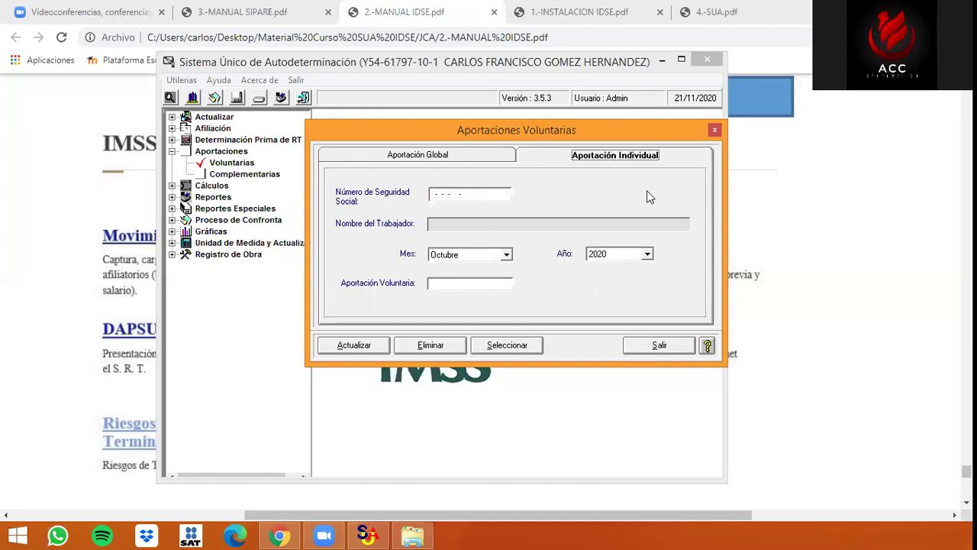
# Check the Aportación Global form for voluntary contributions, return to Aportación Individual, and close the Aportaciones Voluntarias window
pyautogui.click(426, 157)
pyautogui.click(439, 291)
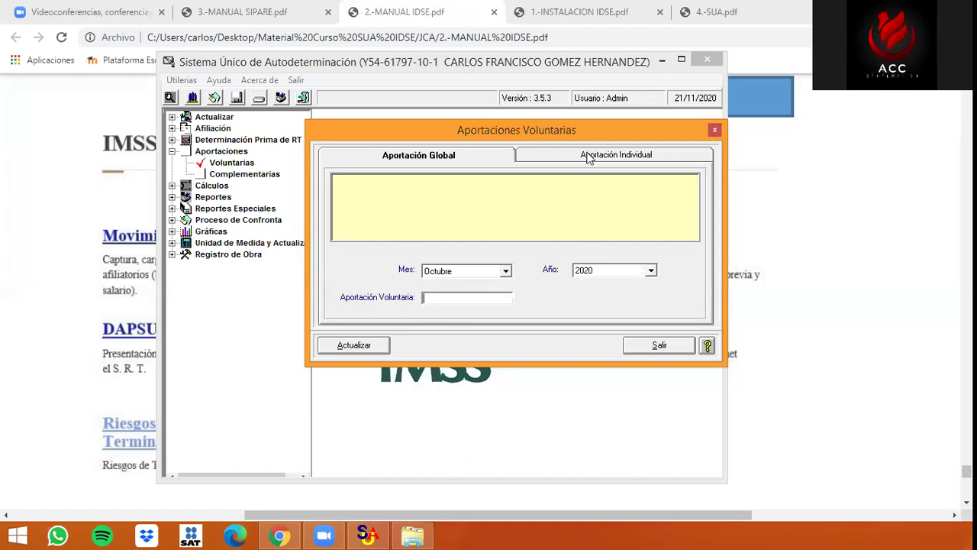
pyautogui.click(547, 159)
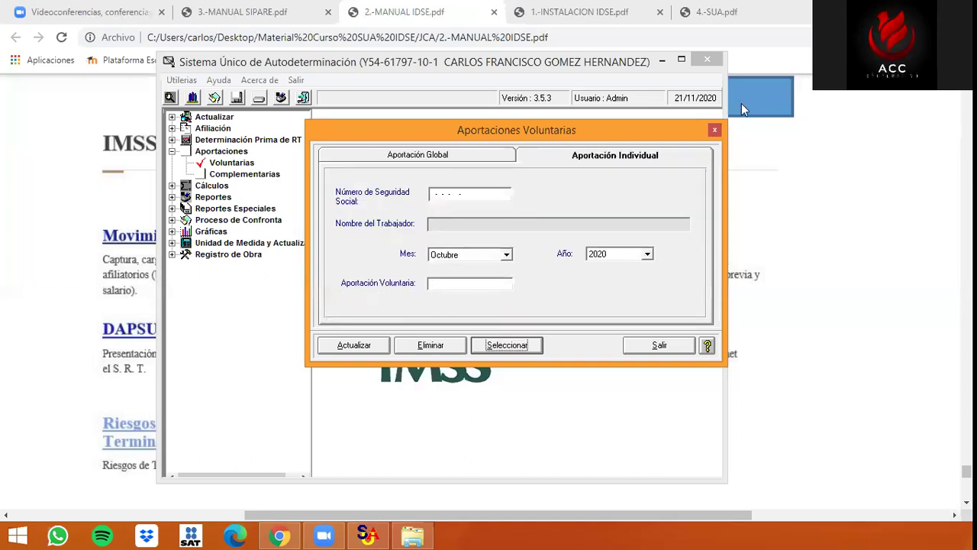
pyautogui.click(714, 129)
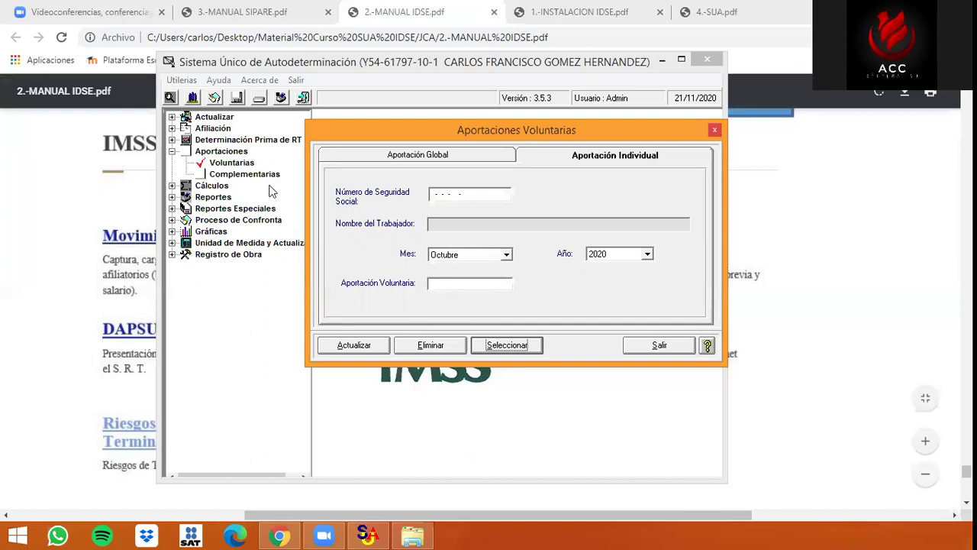
# Check the individual entry form of Aportaciones Complementarias, leave it, and collapse the Aportaciones group
pyautogui.click(264, 180)
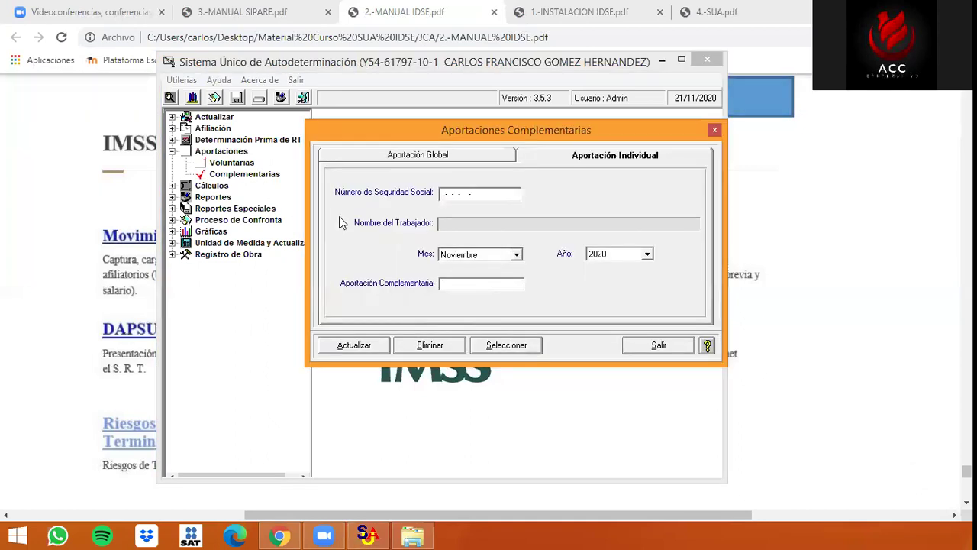
pyautogui.click(448, 196)
pyautogui.click(658, 346)
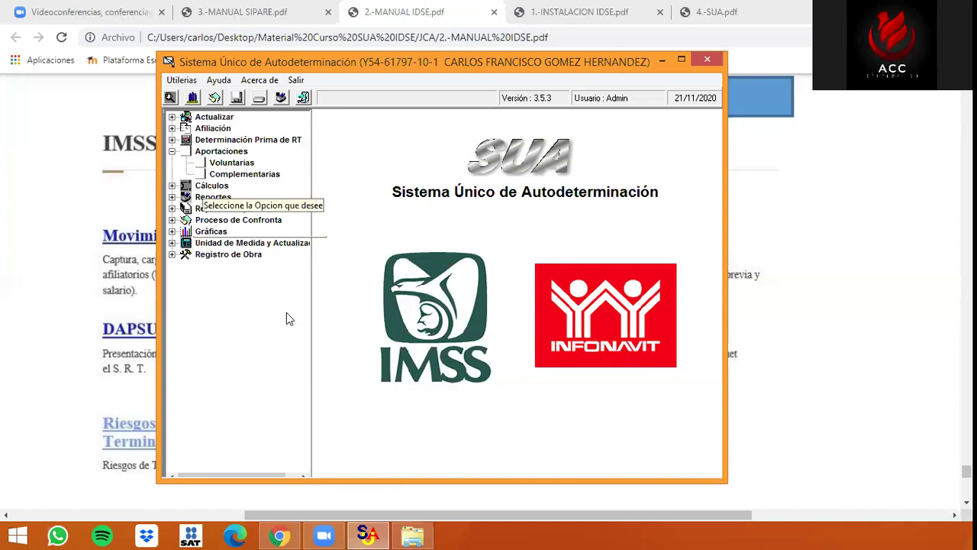
pyautogui.press('Down')
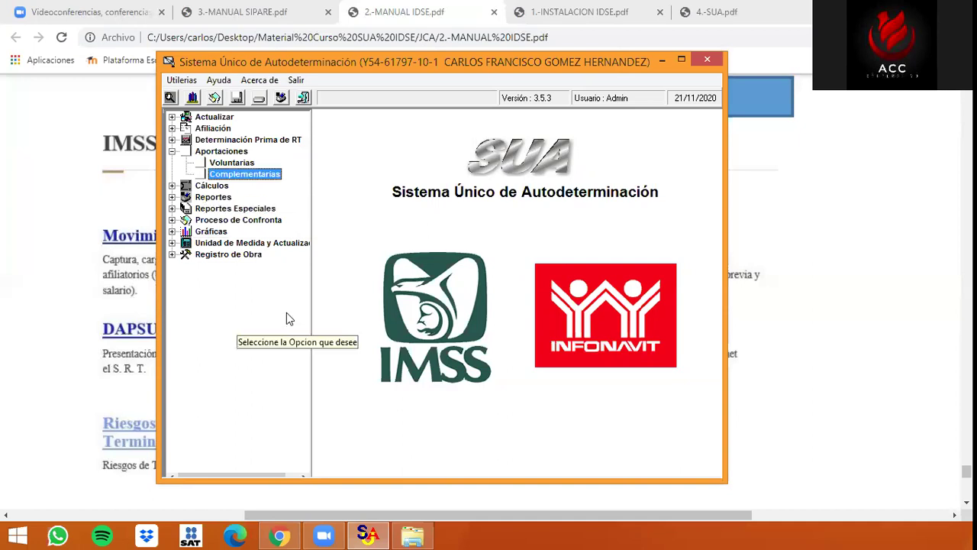
pyautogui.click(173, 151)
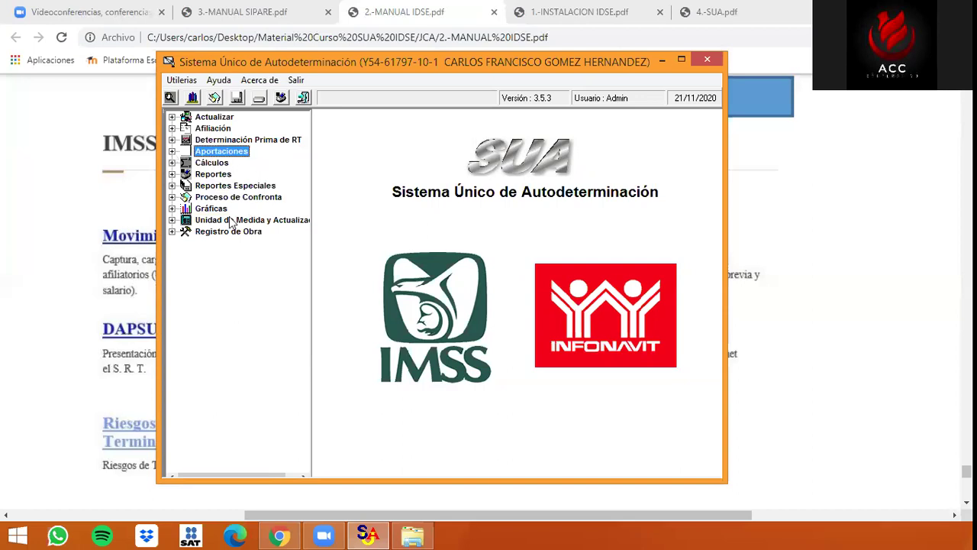
# Open the Pago Global calculation under Cálculos and check the months available for the payment period
pyautogui.click(172, 163)
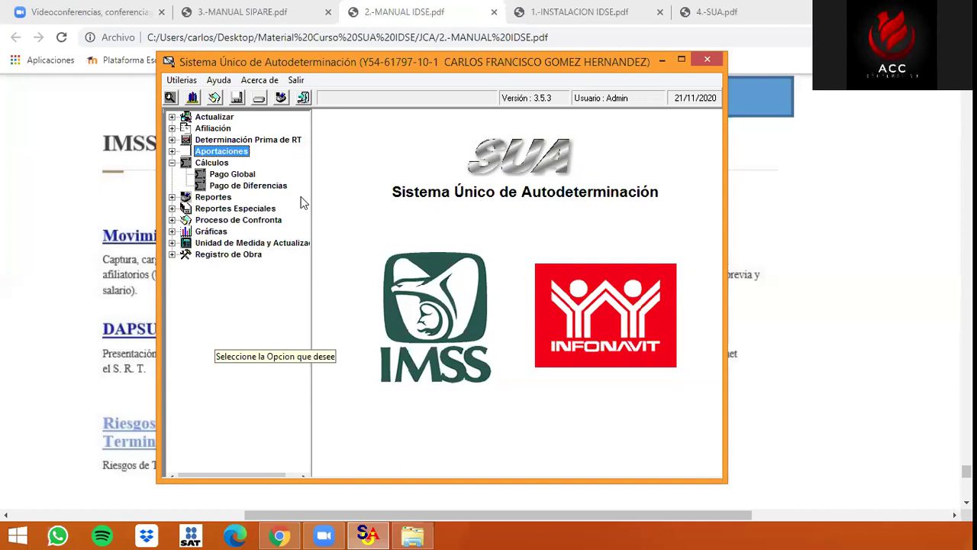
pyautogui.doubleClick(235, 175)
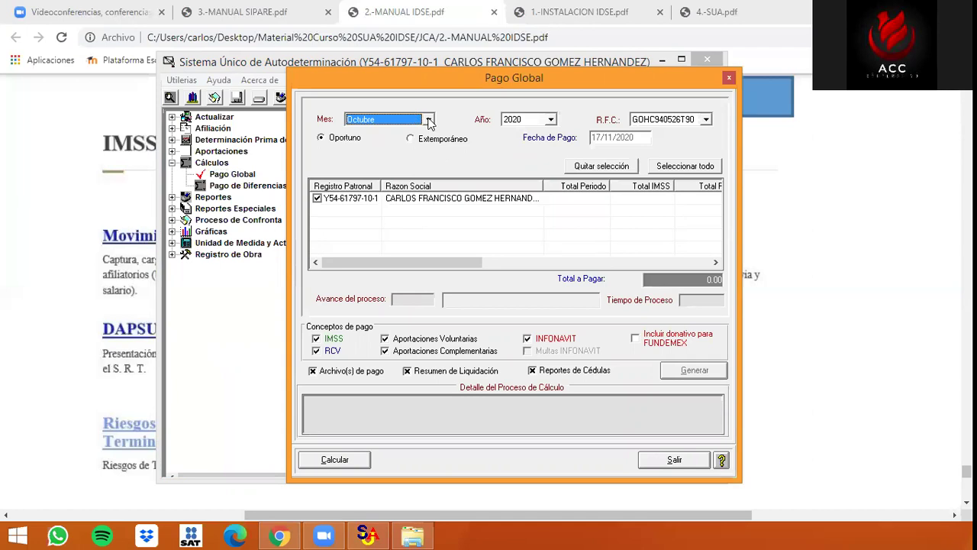
pyautogui.click(429, 120)
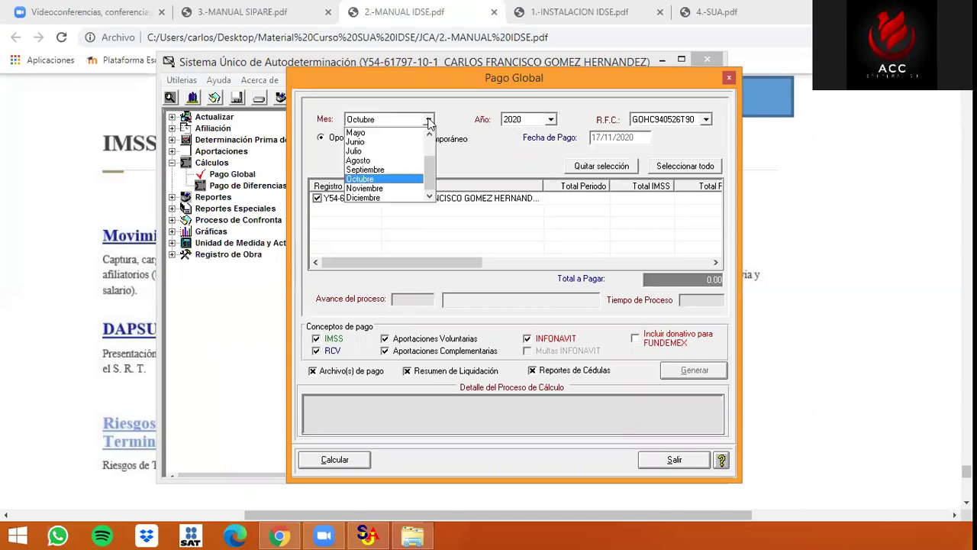
pyautogui.click(429, 121)
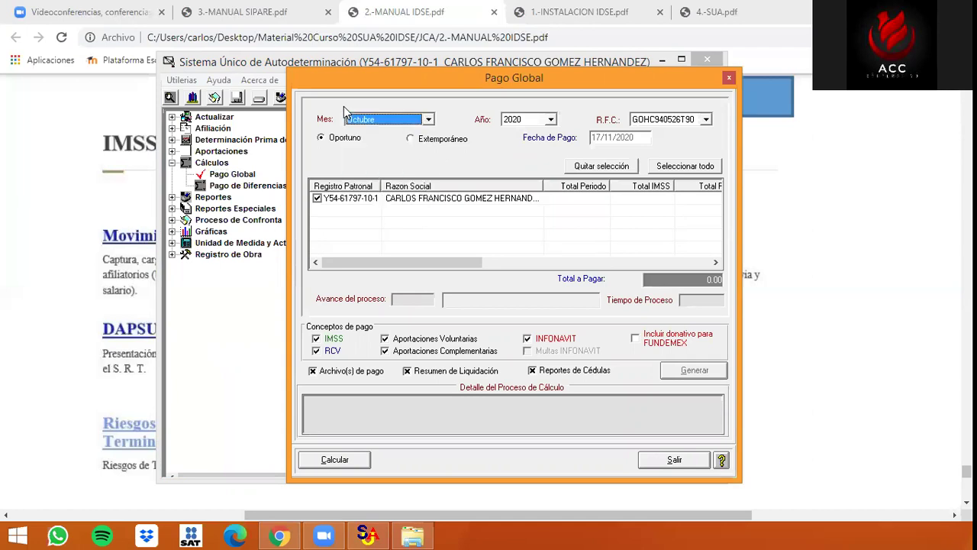
pyautogui.click(428, 120)
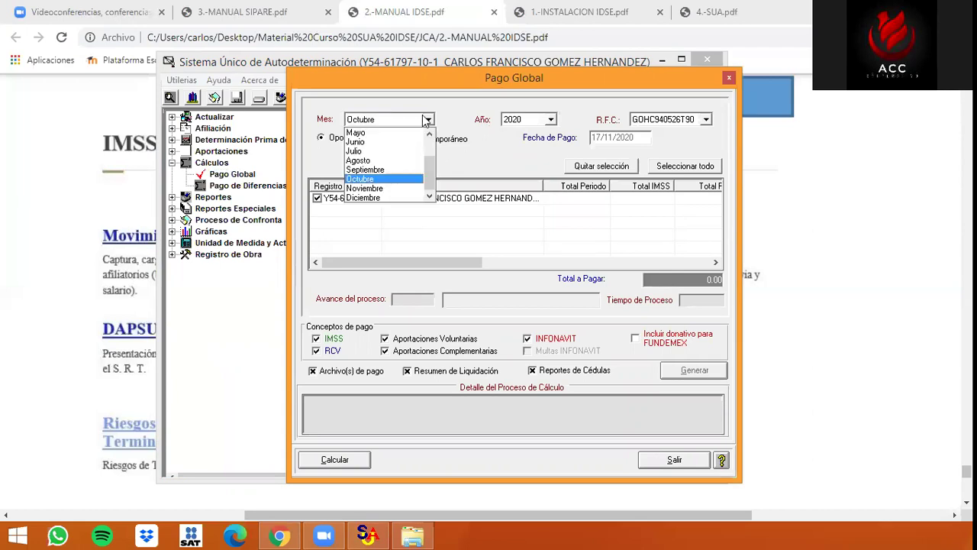
pyautogui.click(426, 120)
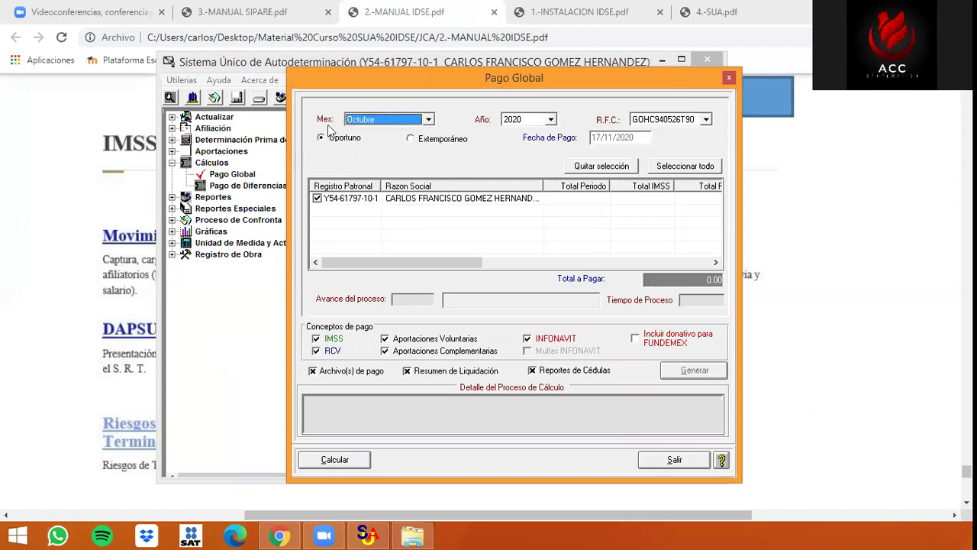
# Switch the payment type to Extemporáneo to check the Fecha de Pago field, and set it back to Oportuno
pyautogui.click(413, 139)
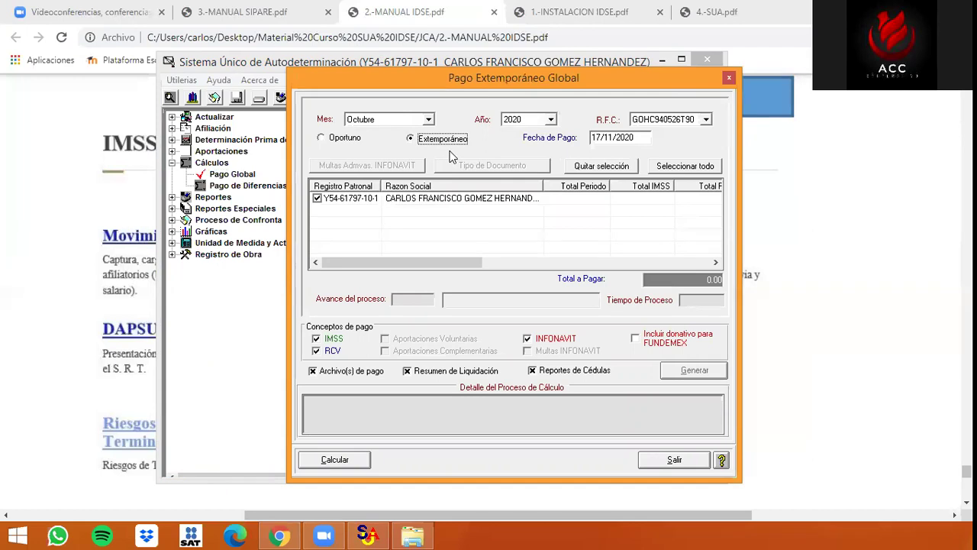
pyautogui.click(624, 142)
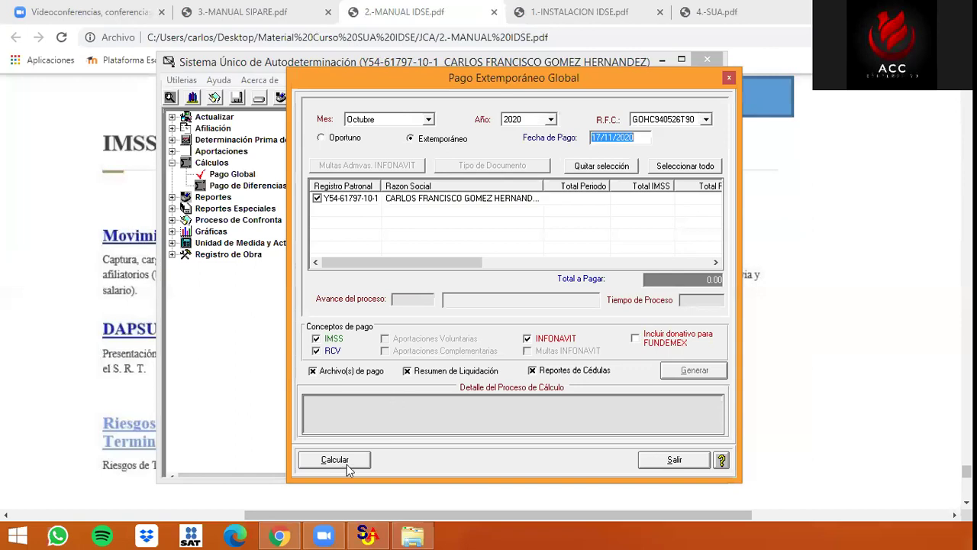
pyautogui.click(343, 140)
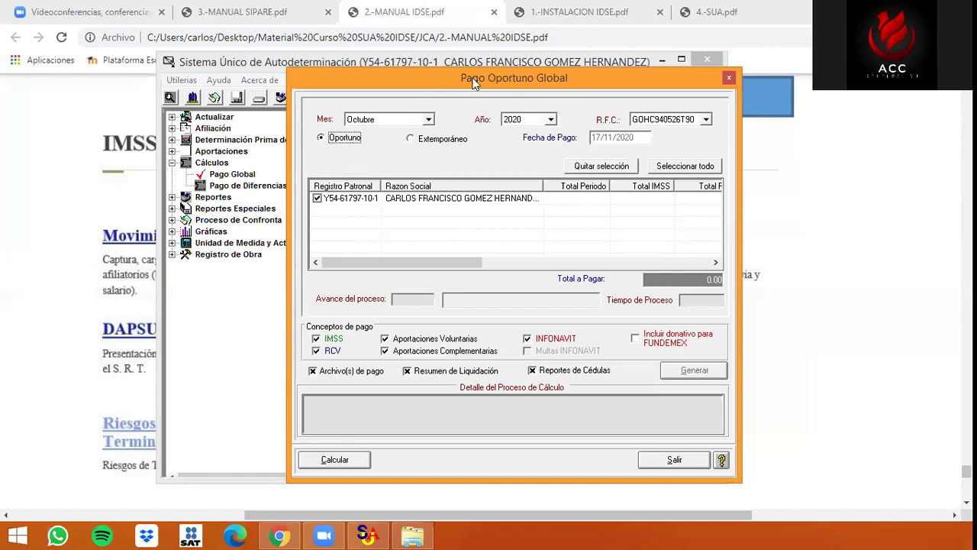
# Calculate the Oportuno global payment for Octubre 2020 and decline the FUNDEMEX donation
pyautogui.click(338, 461)
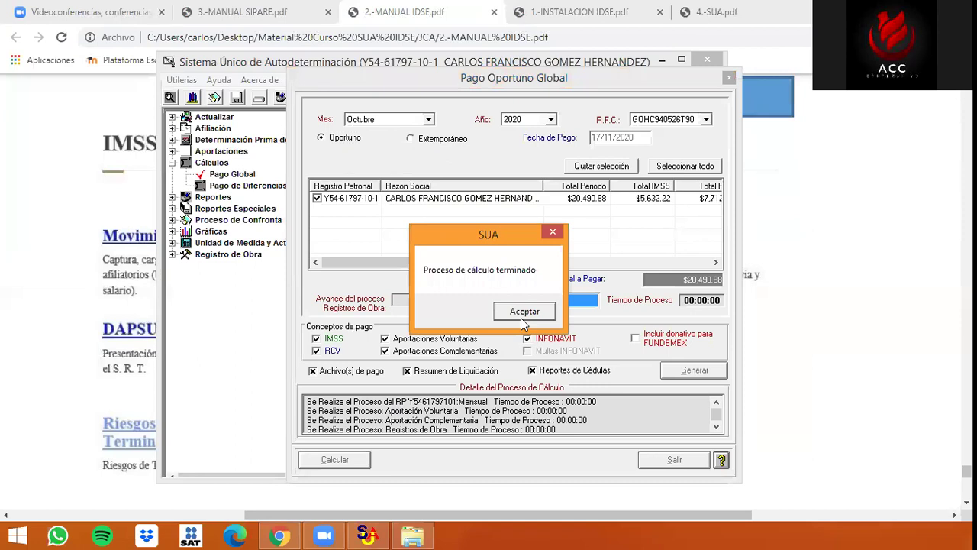
pyautogui.click(522, 315)
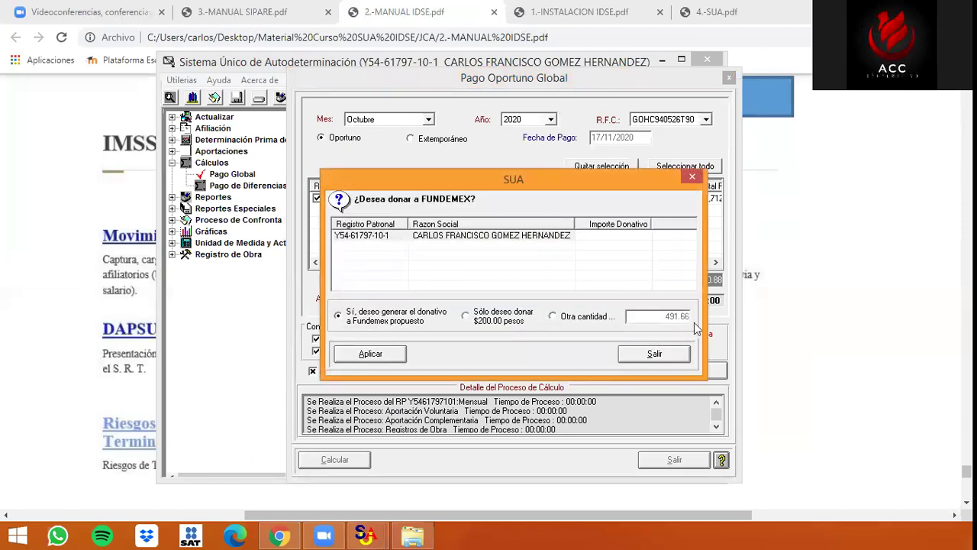
pyautogui.click(691, 180)
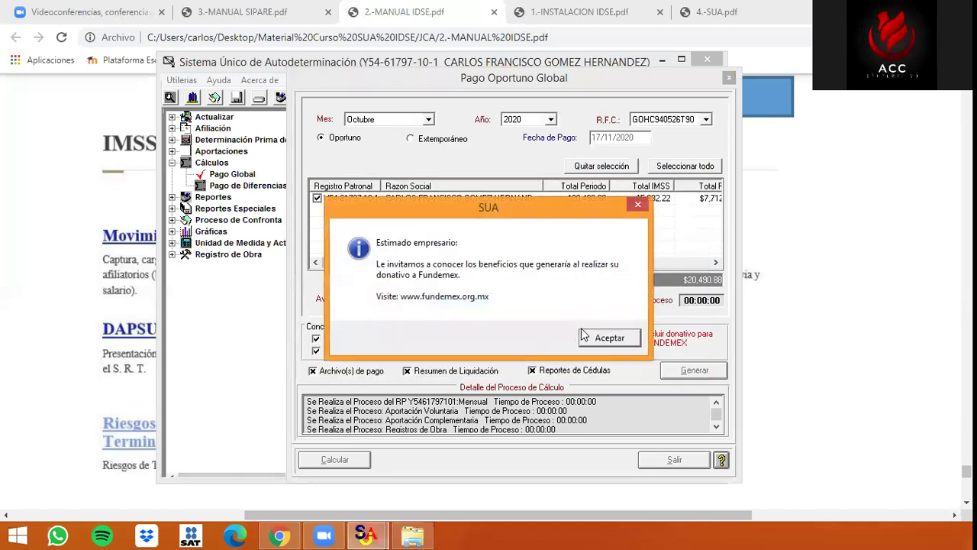
pyautogui.click(608, 337)
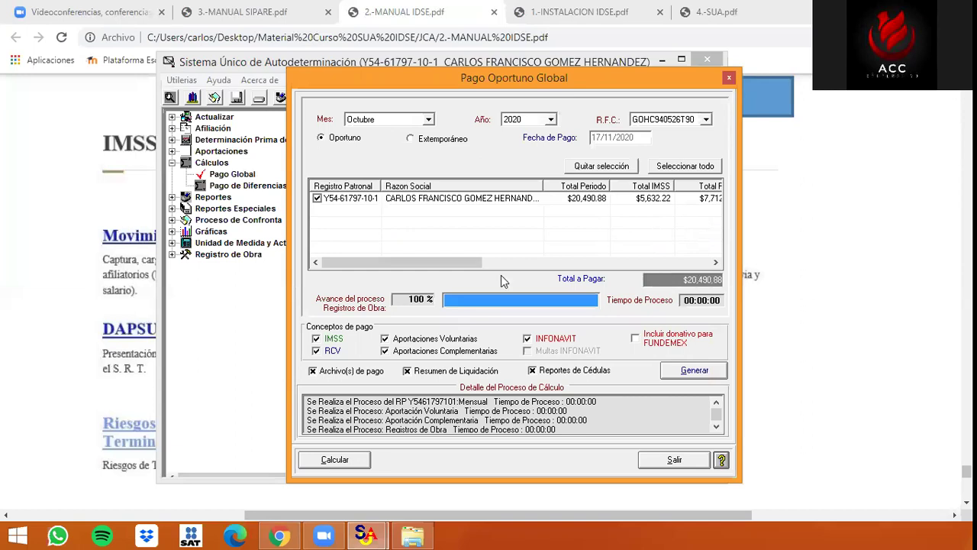
# Review the calculated totals for IMSS, RCV, INFONAVIT, voluntary and complementary contributions, FUNDEMEX and fines in the employer's row
pyautogui.moveTo(444, 262); pyautogui.dragTo(547, 263)
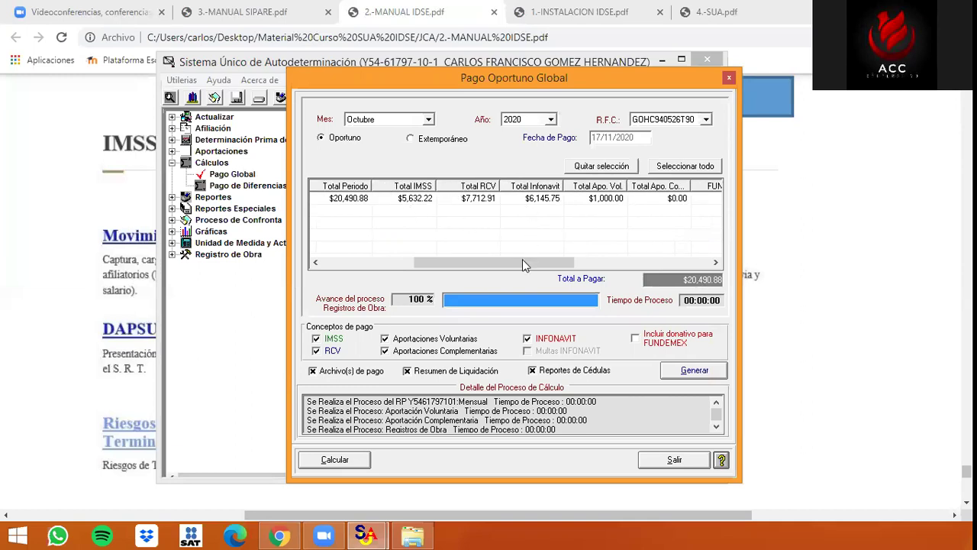
pyautogui.hscroll(3, 521, 263)
pyautogui.moveTo(523, 264); pyautogui.dragTo(594, 264)
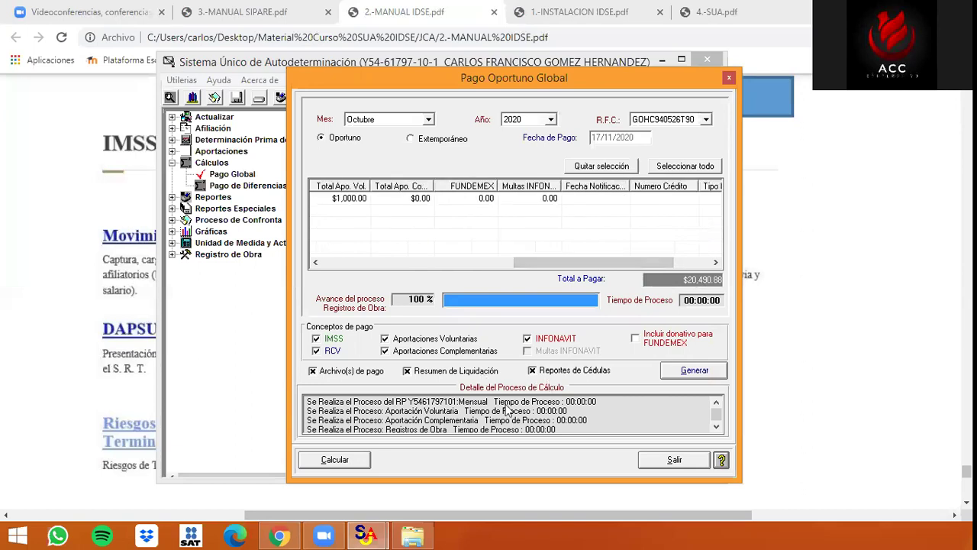
# Generate the payment file, Resumen de Liquidación and Reportes de Cédulas for the global payment, saving to C:\Cobranza\SUA
pyautogui.click(674, 374)
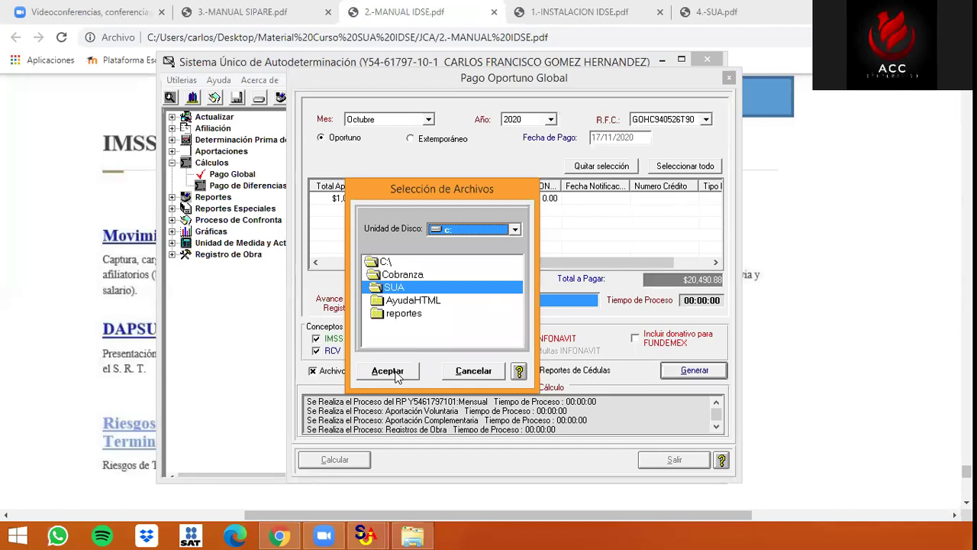
pyautogui.click(388, 371)
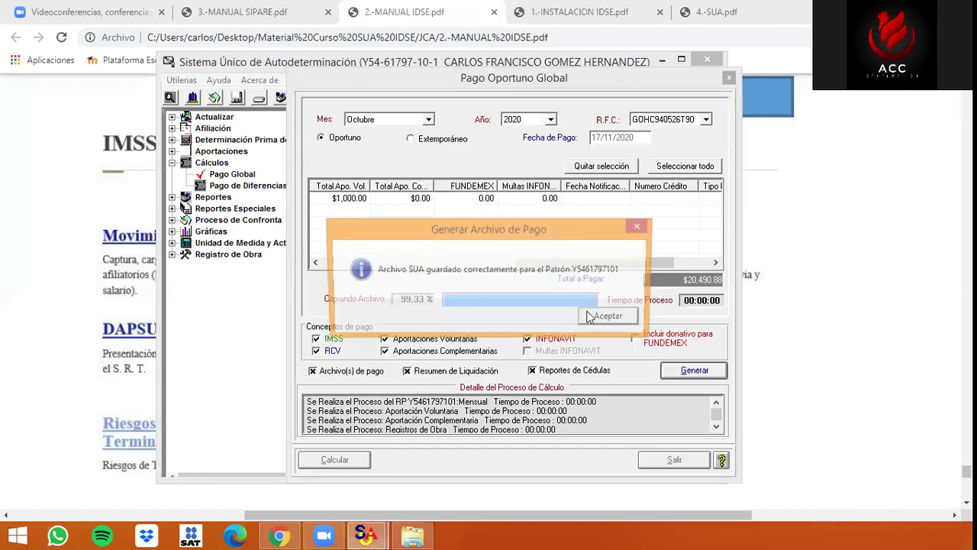
pyautogui.click(611, 317)
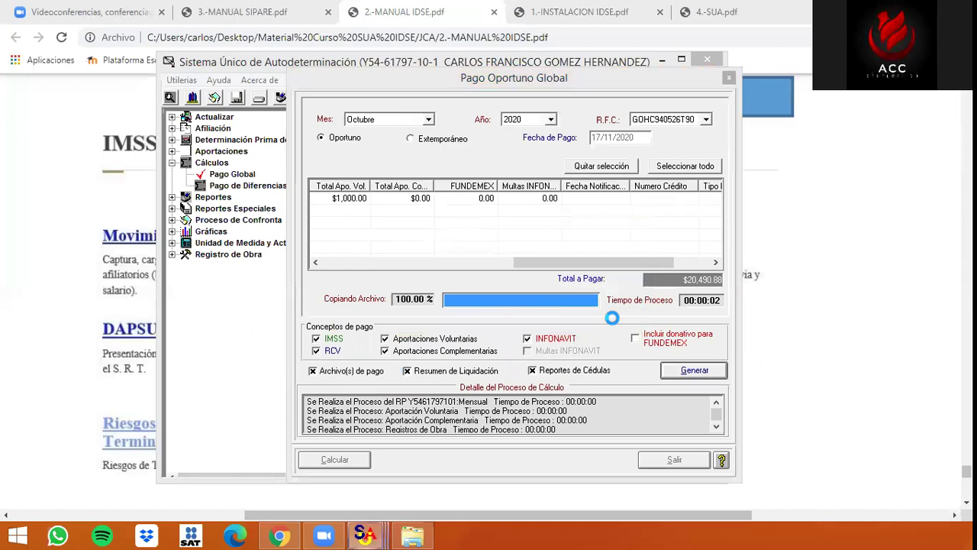
pyautogui.click(519, 317)
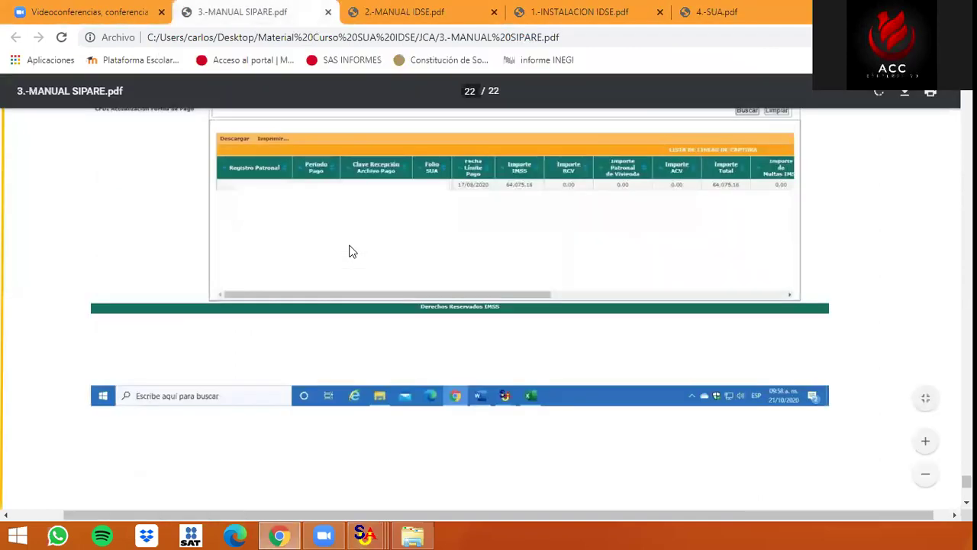
# Look over the Consultar Líneas de Captura page in the SIPARE manual, checking back on the Pago Oportuno Global window
pyautogui.scroll(4, 352, 252)
pyautogui.scroll(1, 351, 252)
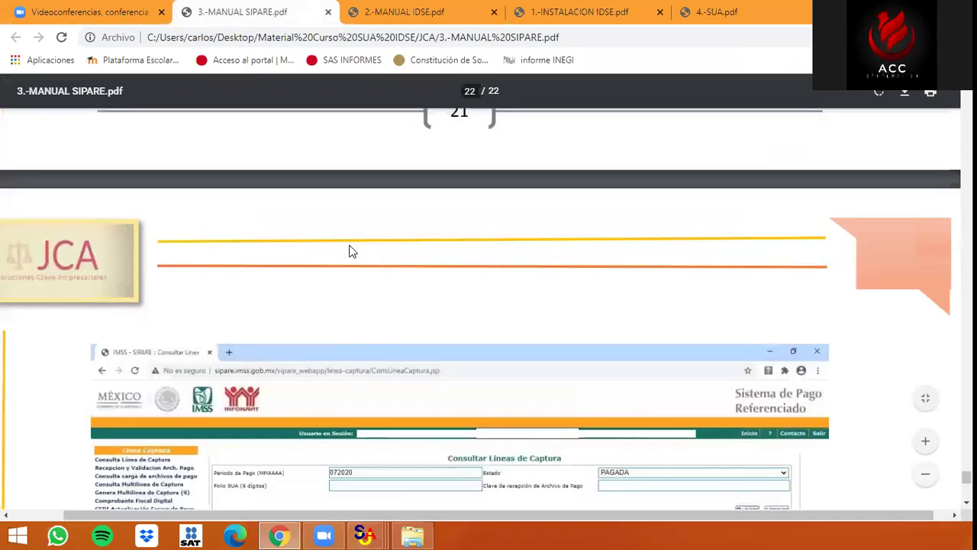
pyautogui.scroll(-2, 122, 325)
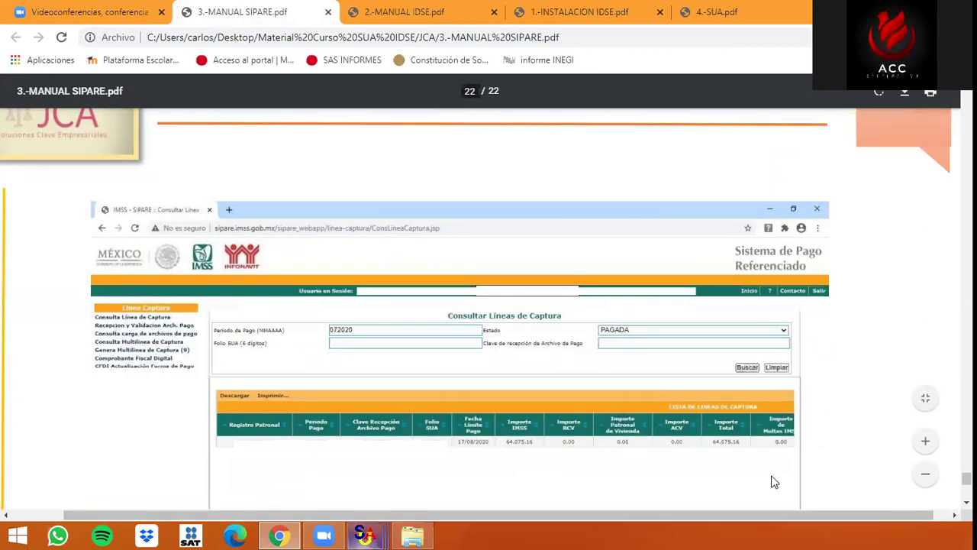
pyautogui.moveTo(365, 535)
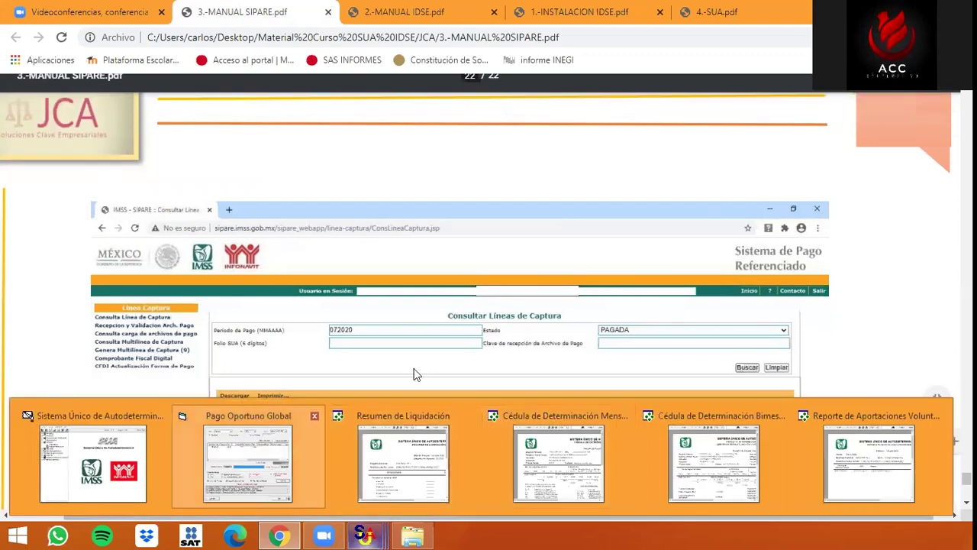
pyautogui.click(252, 458)
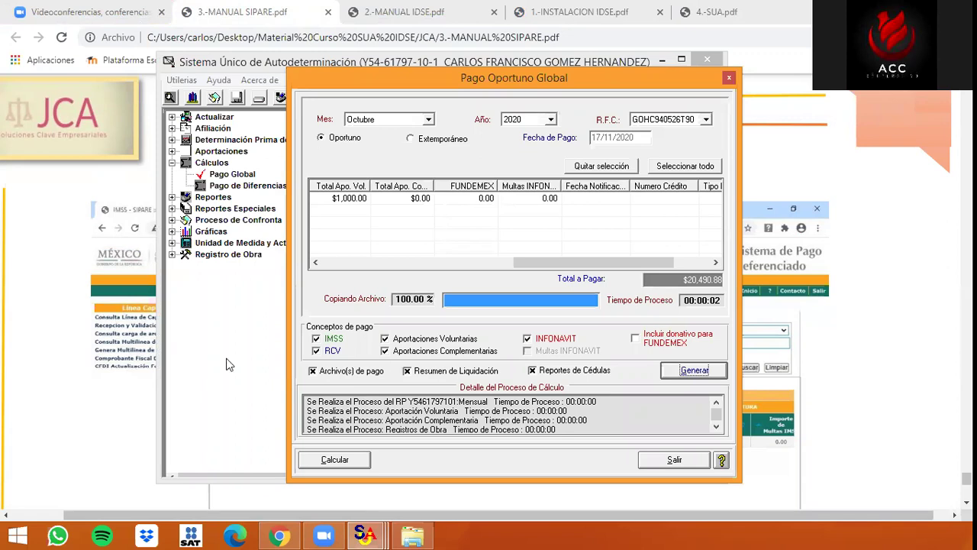
pyautogui.click(141, 326)
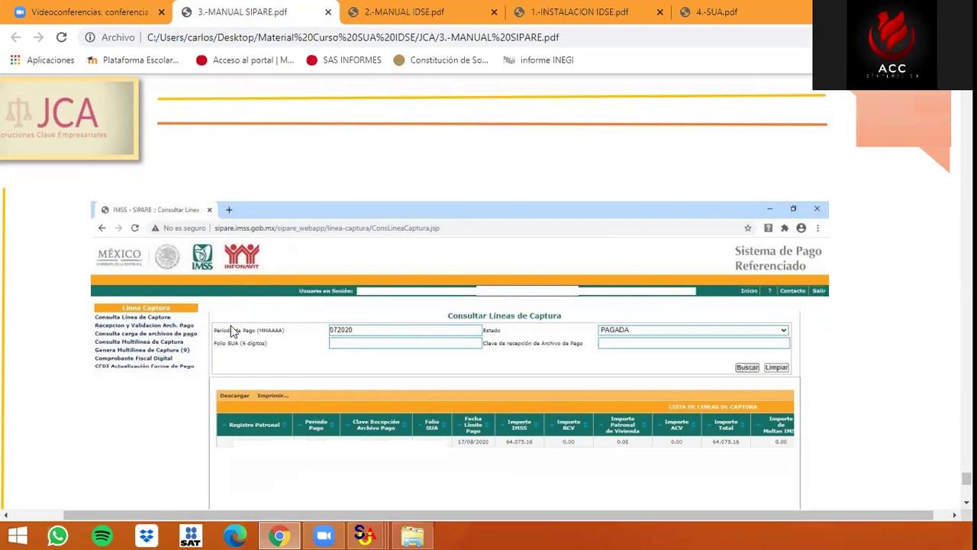
# Review the Cédula de Determinación Bimestral and the Cédula de Determinación Mensual, closing each report
pyautogui.moveTo(368, 534)
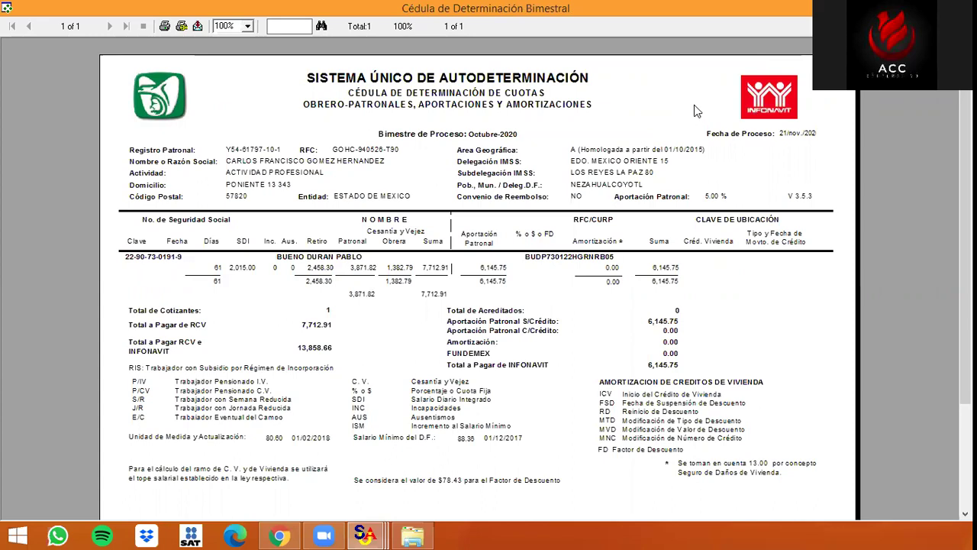
pyautogui.press('Escape')
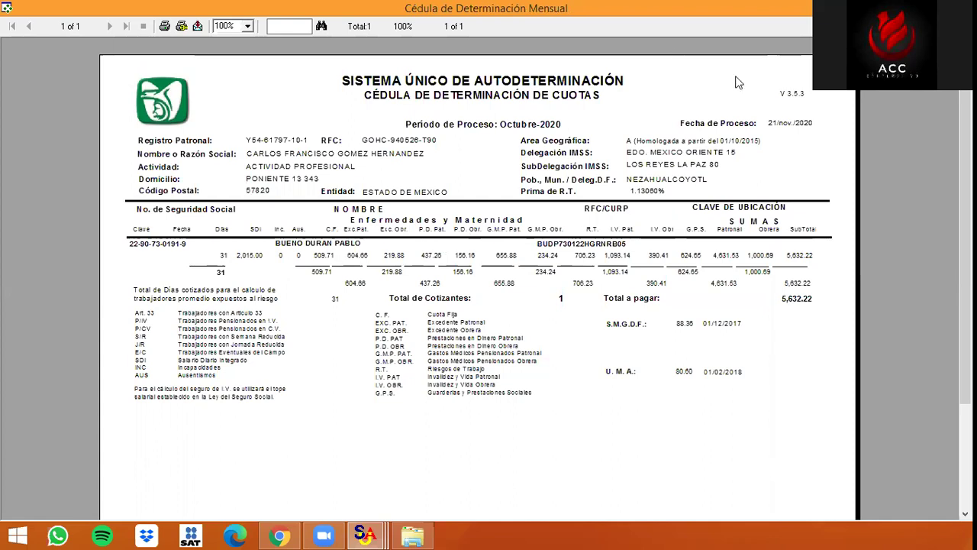
pyautogui.hotkey('alt', 'F4')
pyautogui.click(639, 29)
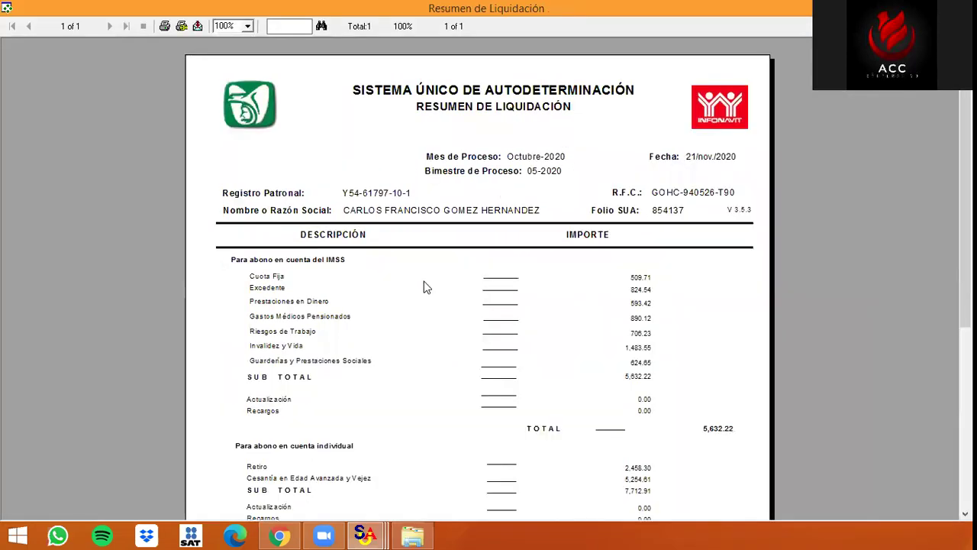
# Compare the Resumen de Liquidación report with the output options in the Pago Oportuno Global window
pyautogui.hotkey('alt', 'Tab')
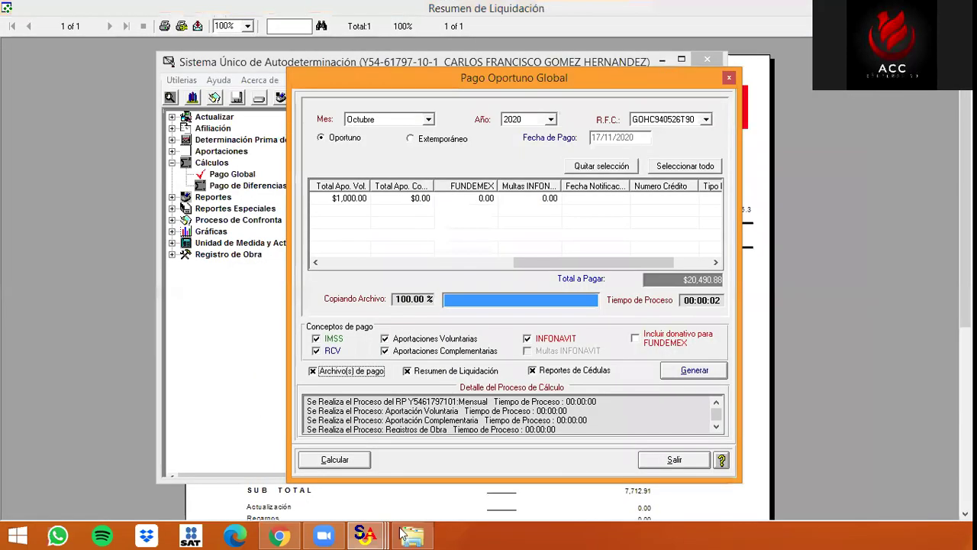
pyautogui.click(257, 429)
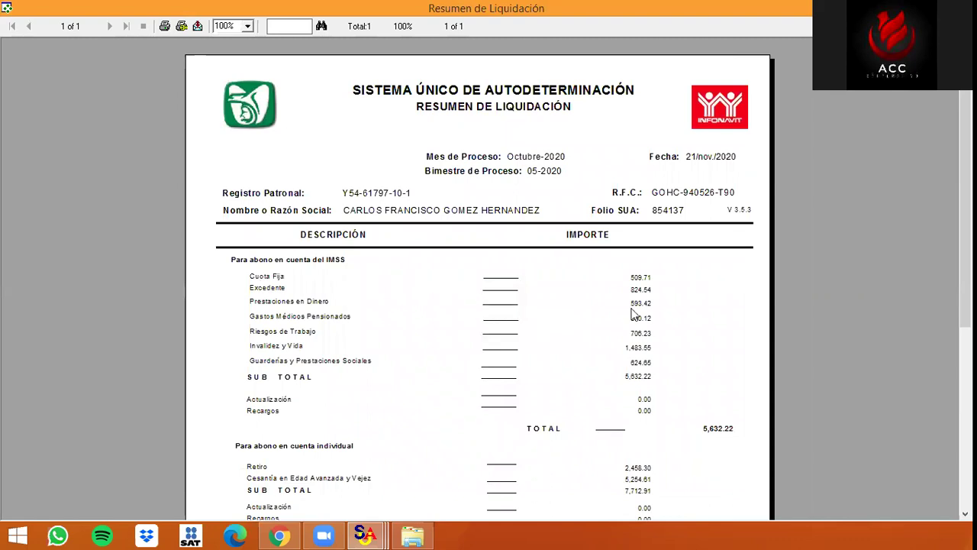
pyautogui.hotkey('alt', 'Tab')
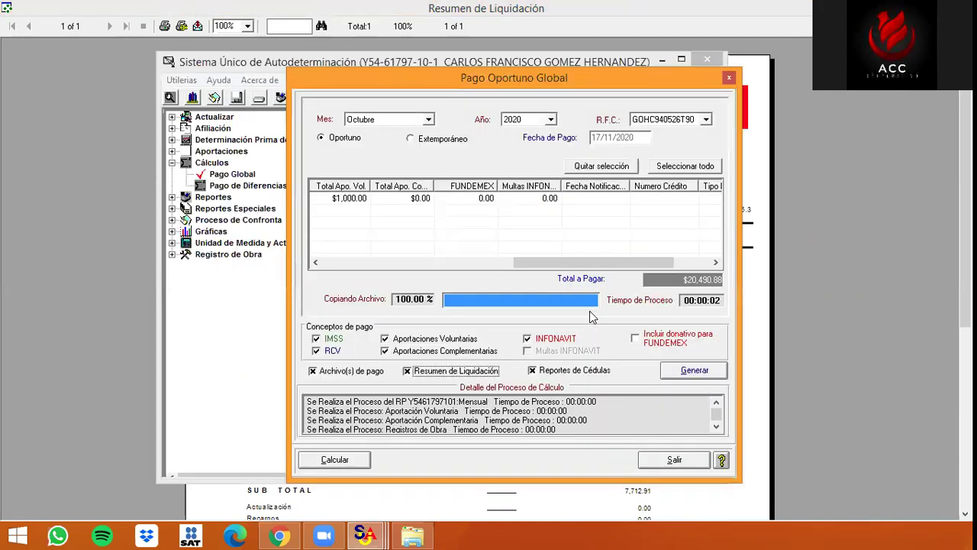
pyautogui.click(760, 172)
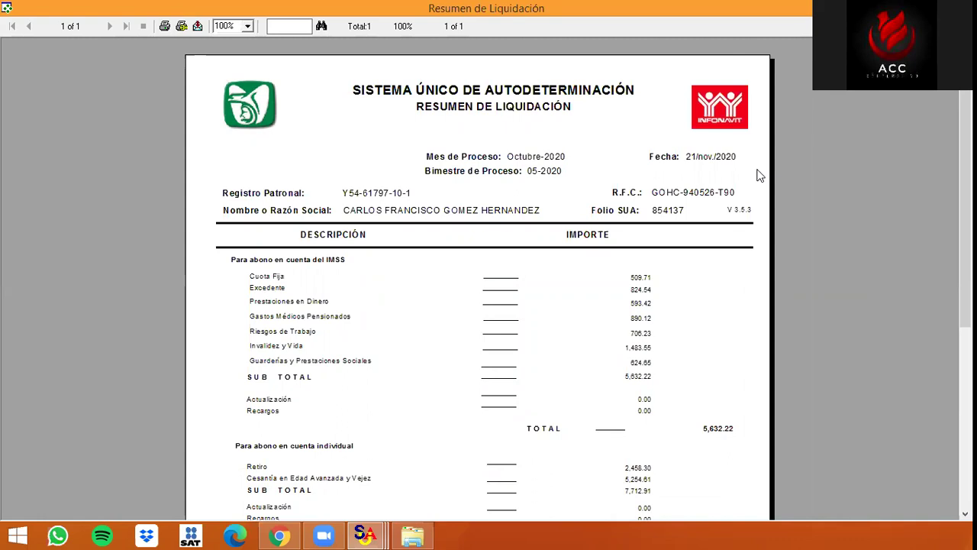
pyautogui.hotkey('alt', 'Tab')
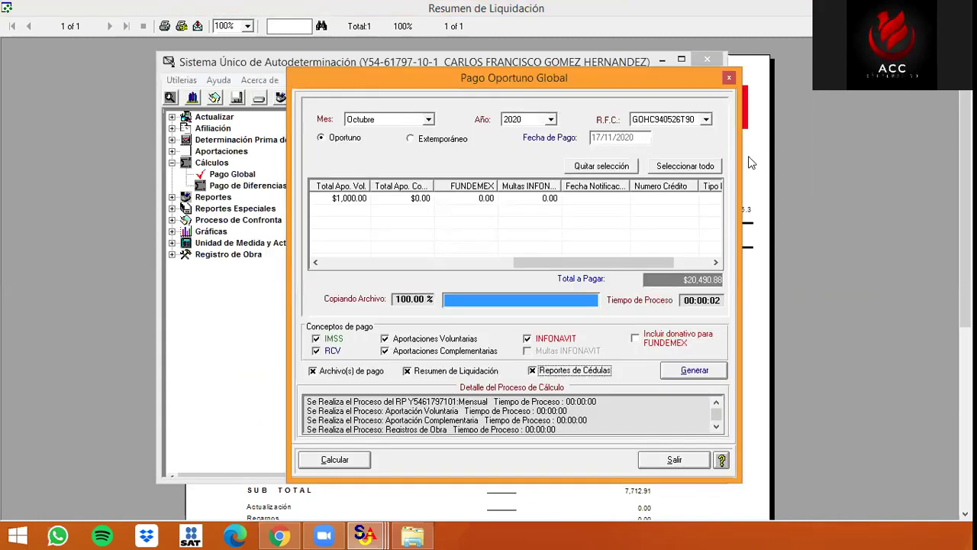
# Read the Resumen de Liquidación through its IMSS, individual account and INFONAVIT sections down to the total payable
pyautogui.click(931, 155)
pyautogui.scroll(-5, 951, 139)
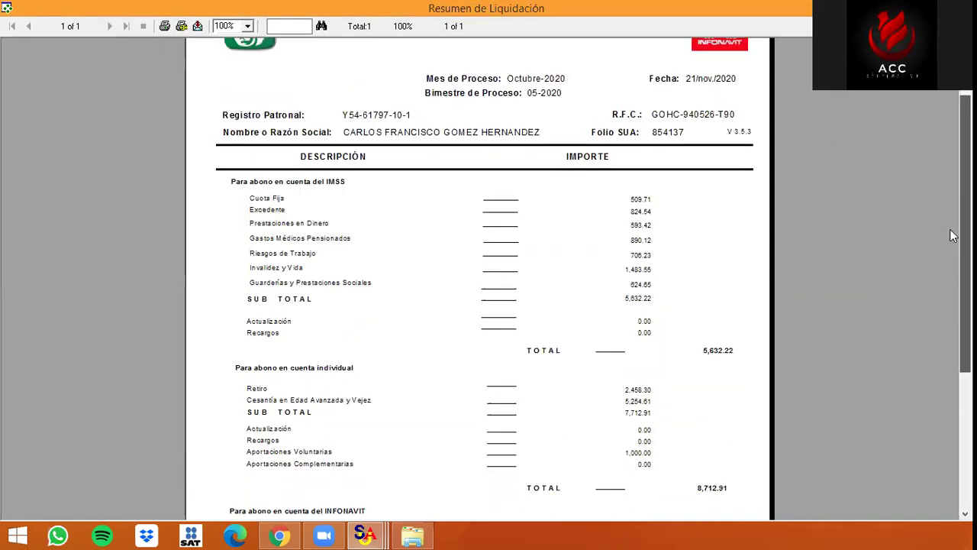
pyautogui.scroll(-2, 952, 321)
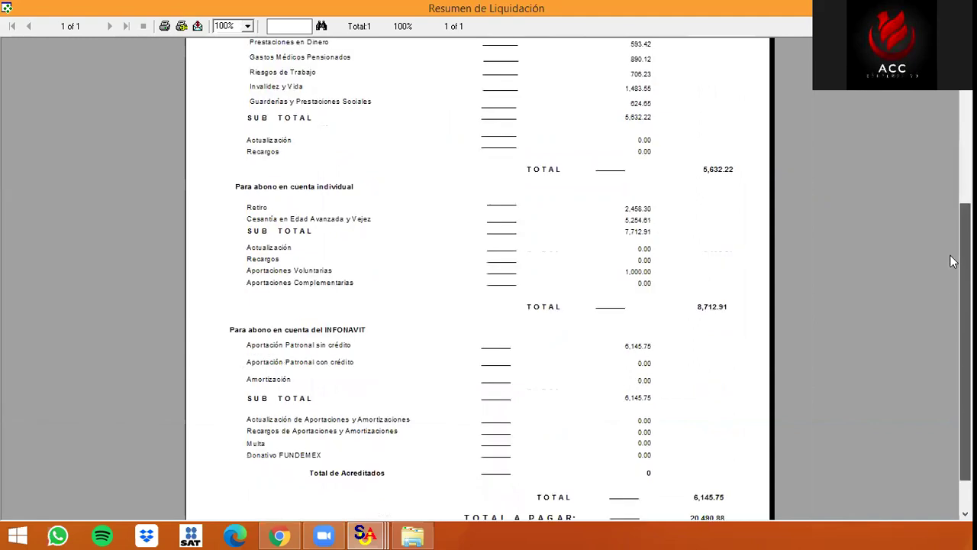
pyautogui.scroll(1, 951, 318)
pyautogui.scroll(6, 949, 111)
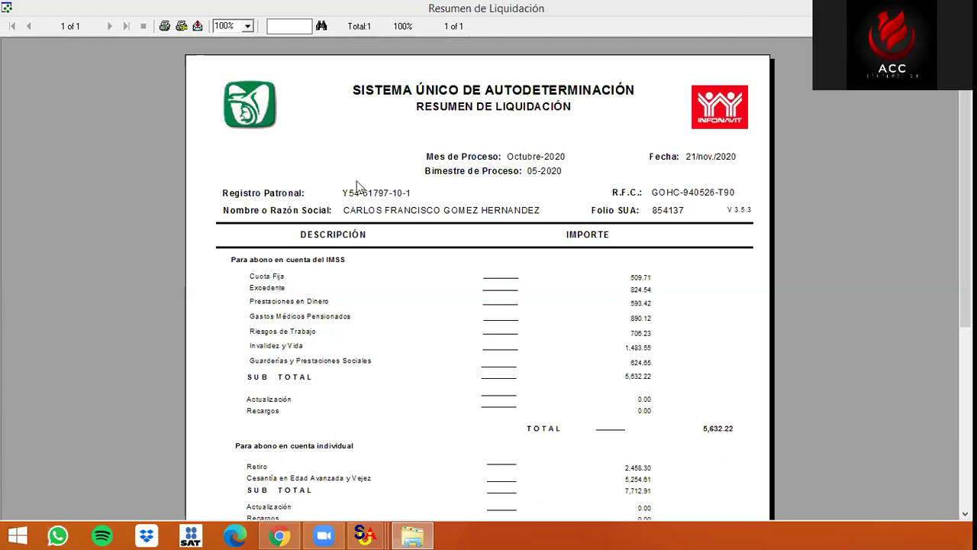
# Leave the Resumen de Liquidación and close the Pago Oportuno Global window, returning to the SUA main window
pyautogui.hotkey('alt', 'Tab')
pyautogui.press('Tab')
pyautogui.press('Tab')
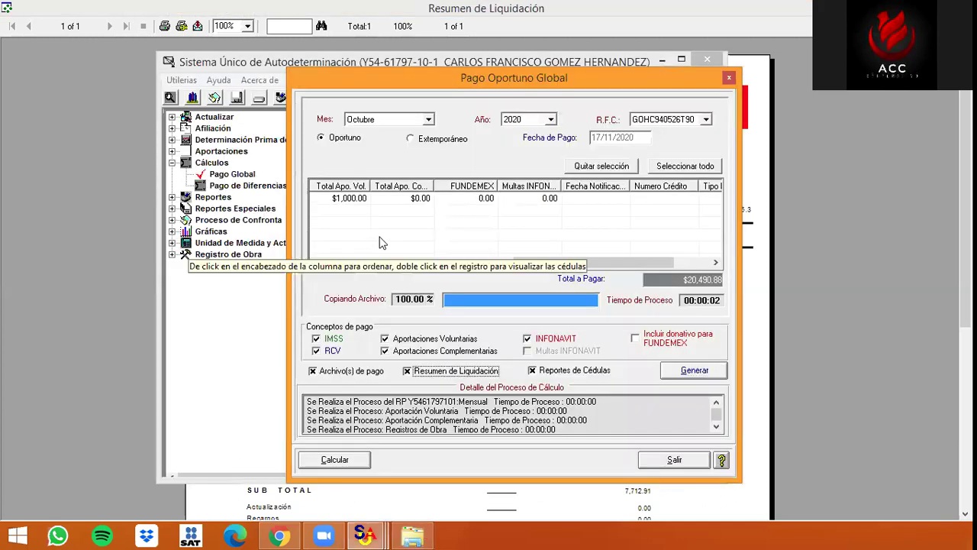
pyautogui.click(729, 80)
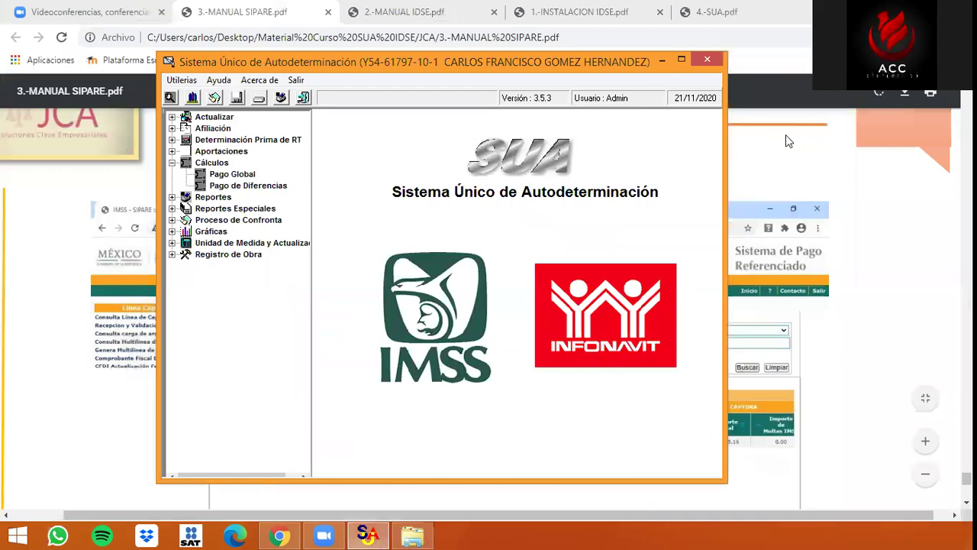
pyautogui.click(387, 502)
pyautogui.click(368, 535)
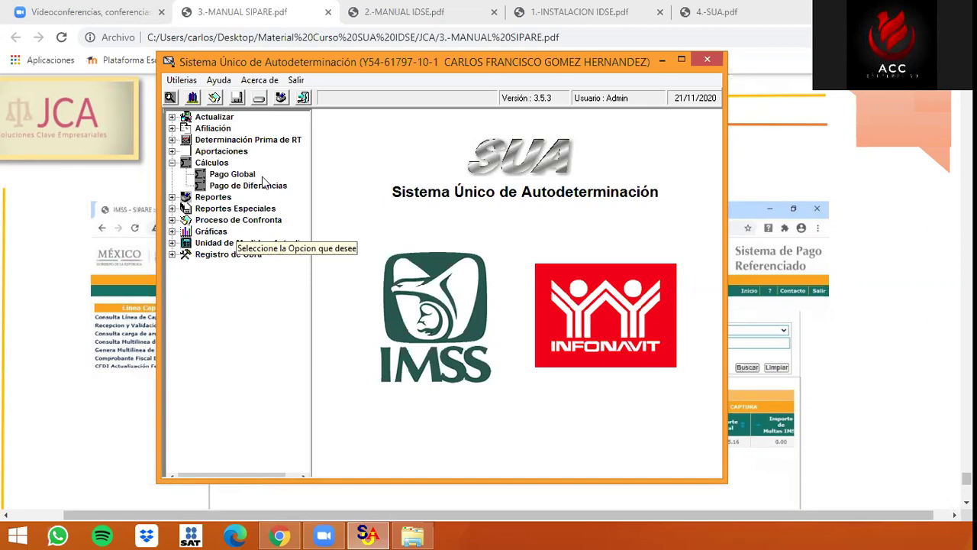
# Open the Pago de Diferencias calculation and check its available output reports and document types
pyautogui.doubleClick(240, 187)
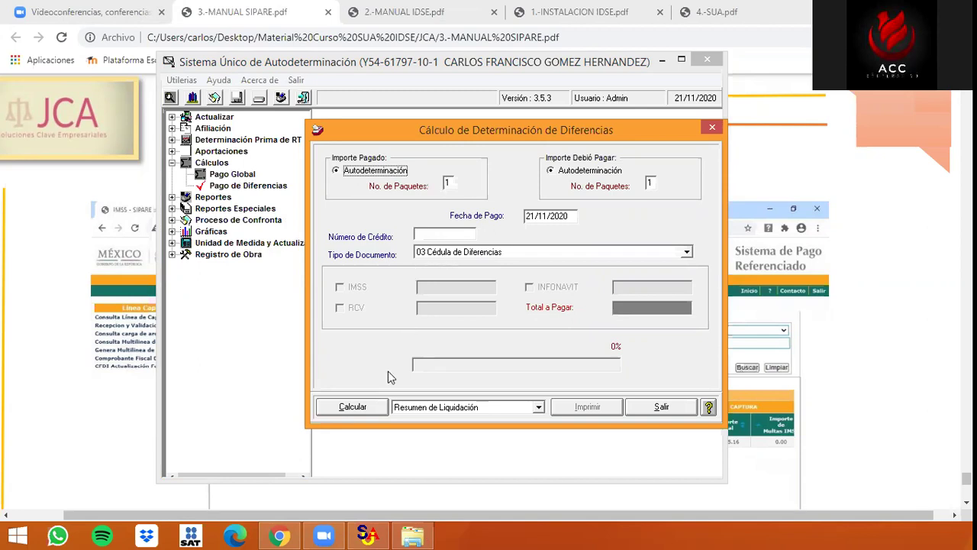
pyautogui.click(452, 409)
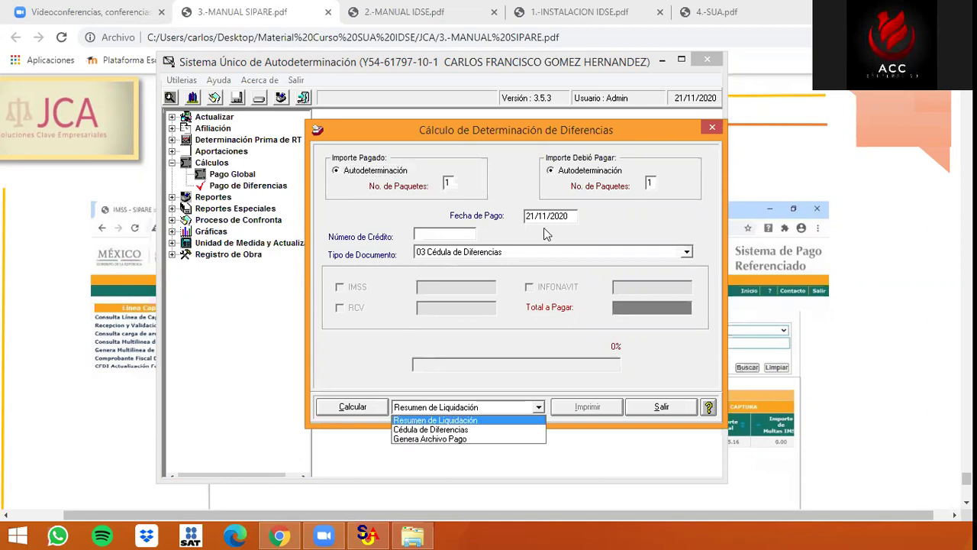
pyautogui.click(532, 256)
pyautogui.click(532, 255)
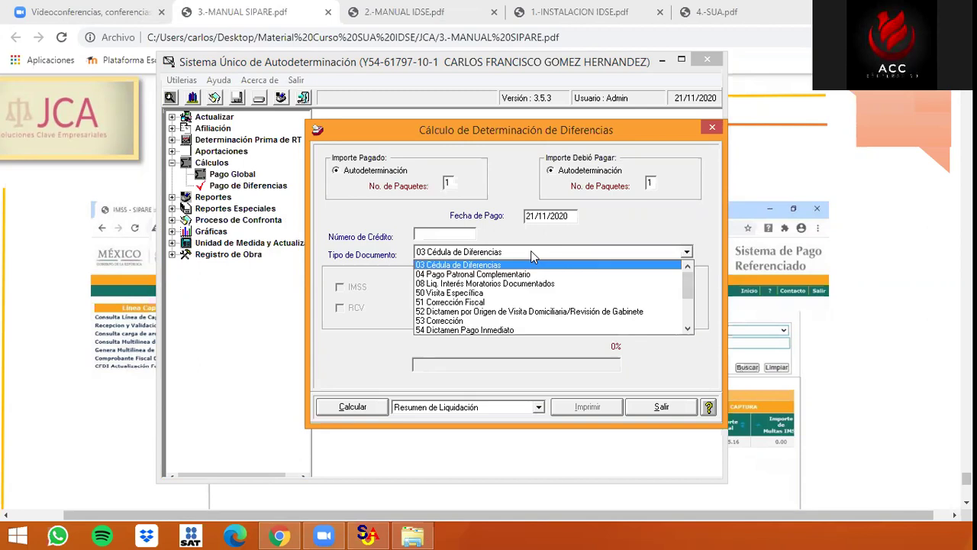
# Try to calculate the payment differences with payment date 21/11/2020 and document type 03 Cédula de Diferencias, and leave the form
pyautogui.click(362, 414)
pyautogui.click(353, 407)
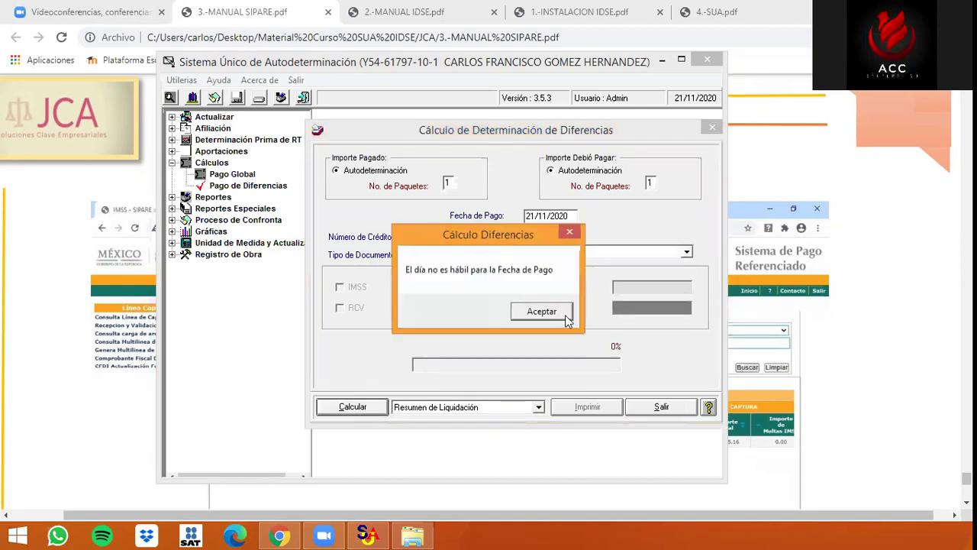
pyautogui.click(557, 231)
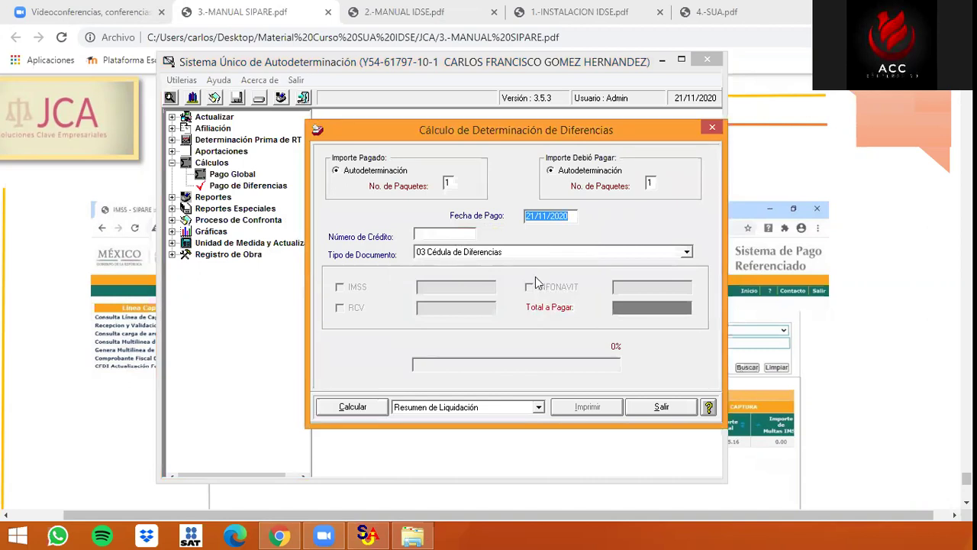
pyautogui.press('Return')
pyautogui.press('Return')
pyautogui.press('Escape')
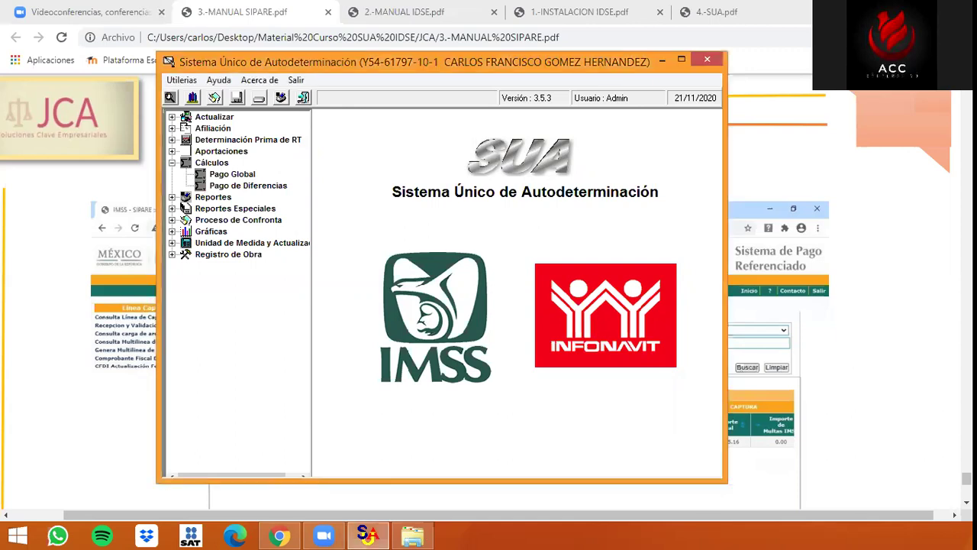
# Reopen the Pago de Diferencias calculation and examine the Tipo de Documento choices and the report output options again
pyautogui.click(241, 186)
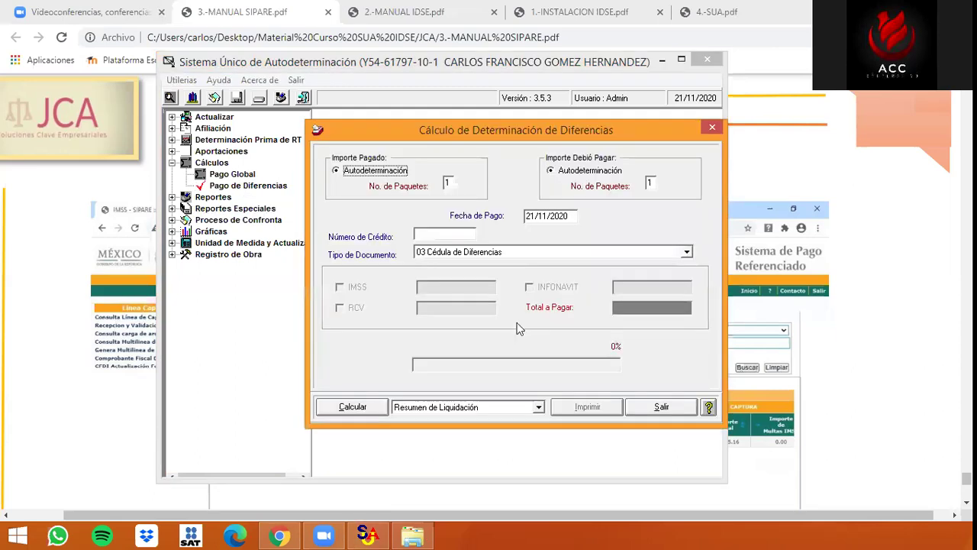
pyautogui.click(515, 253)
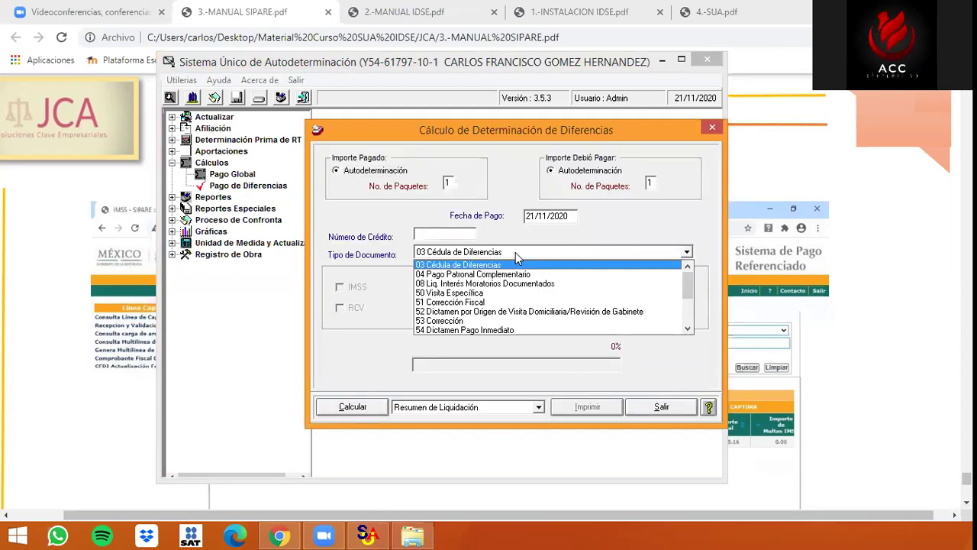
pyautogui.click(515, 252)
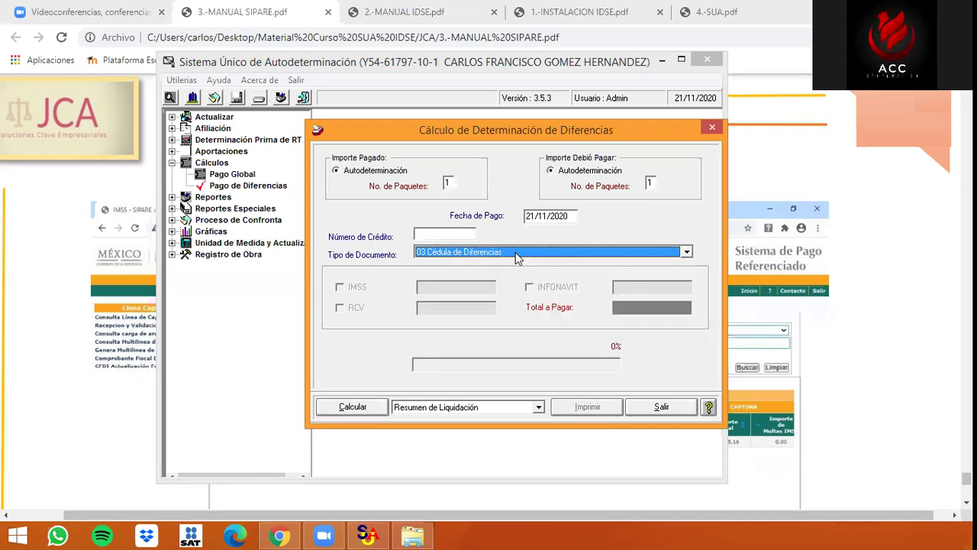
pyautogui.click(477, 409)
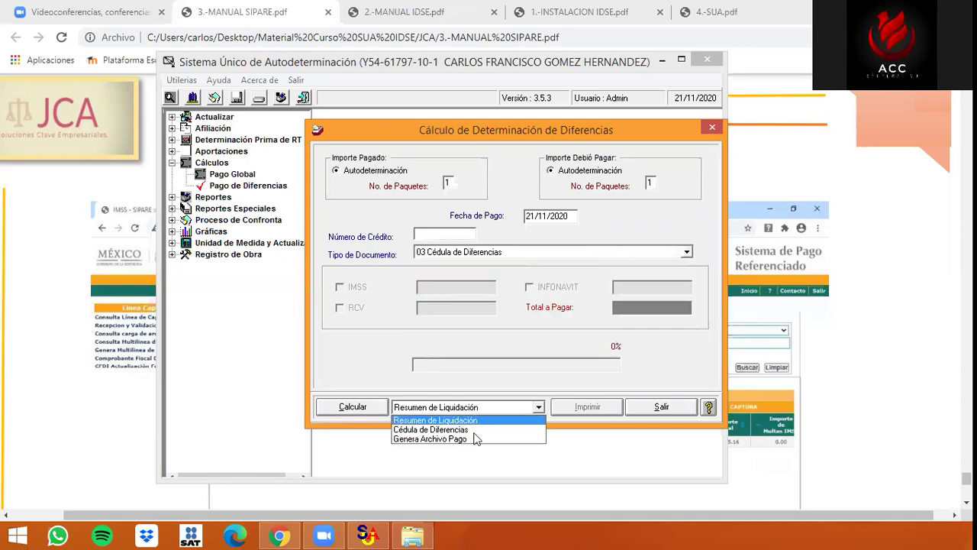
# Try to calculate the payment differences for 21/11/2020 with the Genera Archivo Pago output, and close the form
pyautogui.click(458, 439)
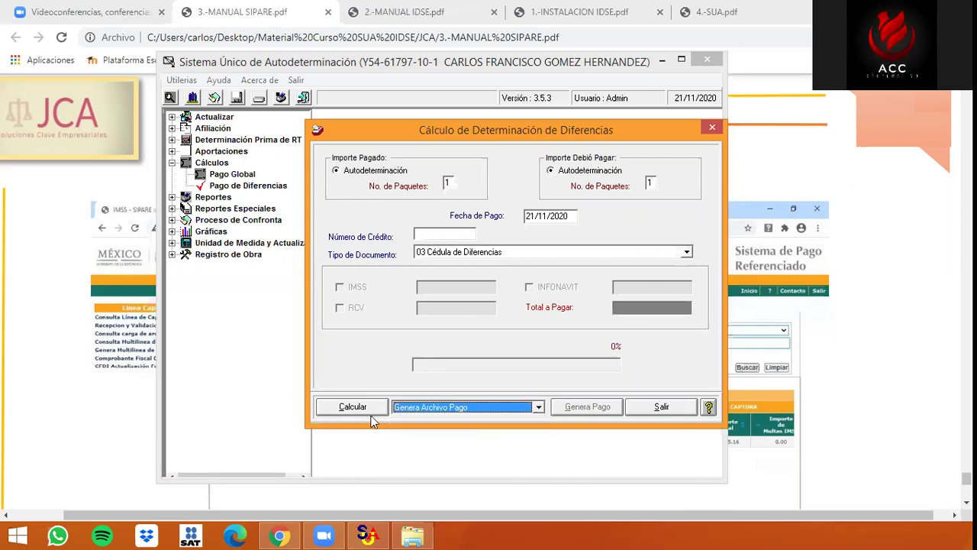
pyautogui.click(371, 411)
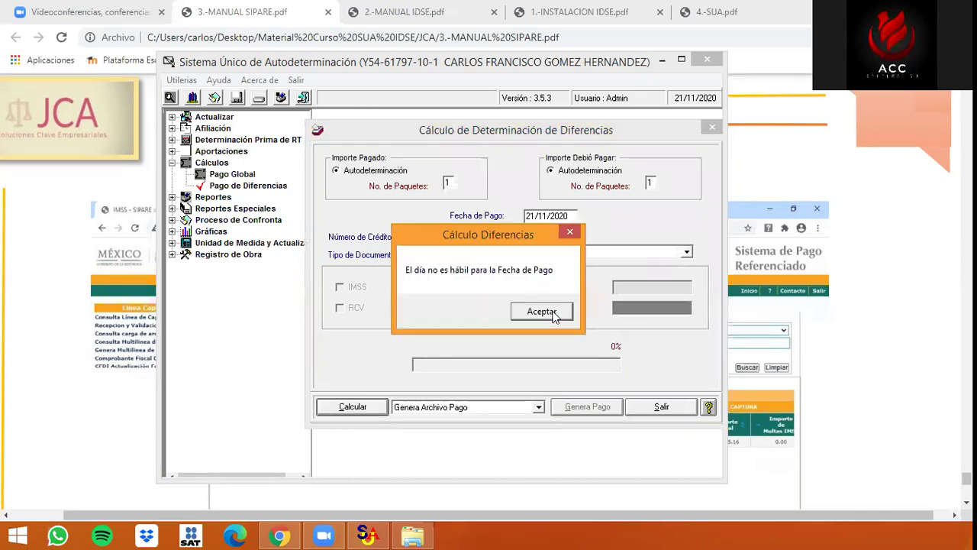
pyautogui.click(556, 315)
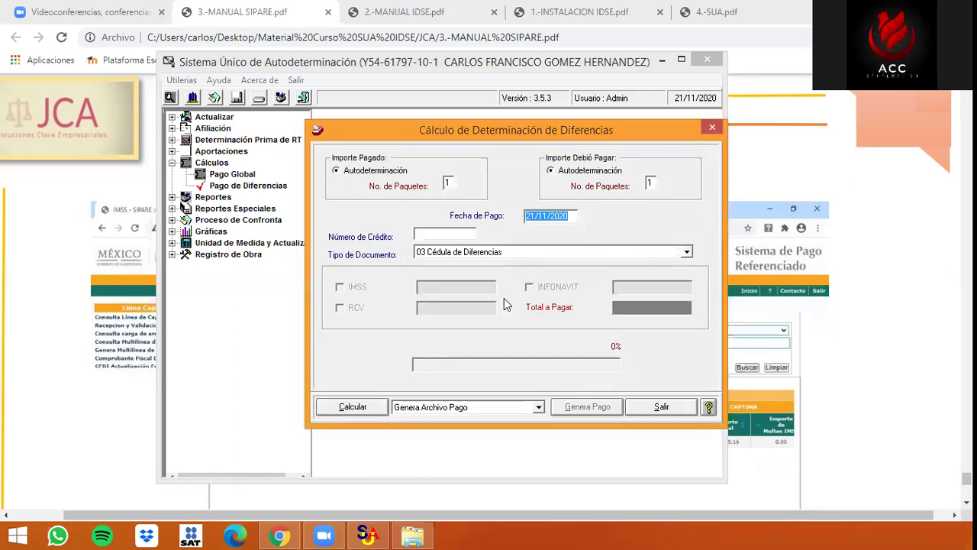
pyautogui.click(539, 405)
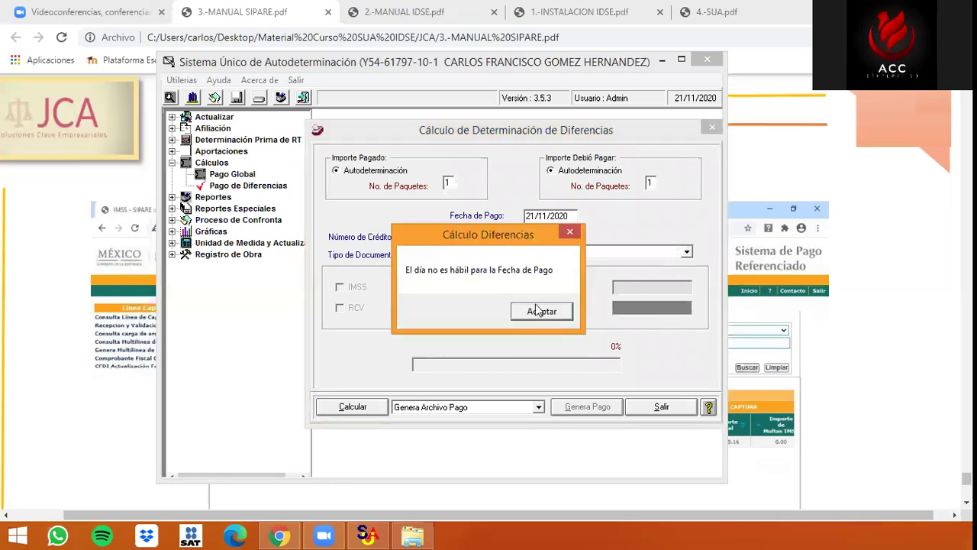
pyautogui.press('Return')
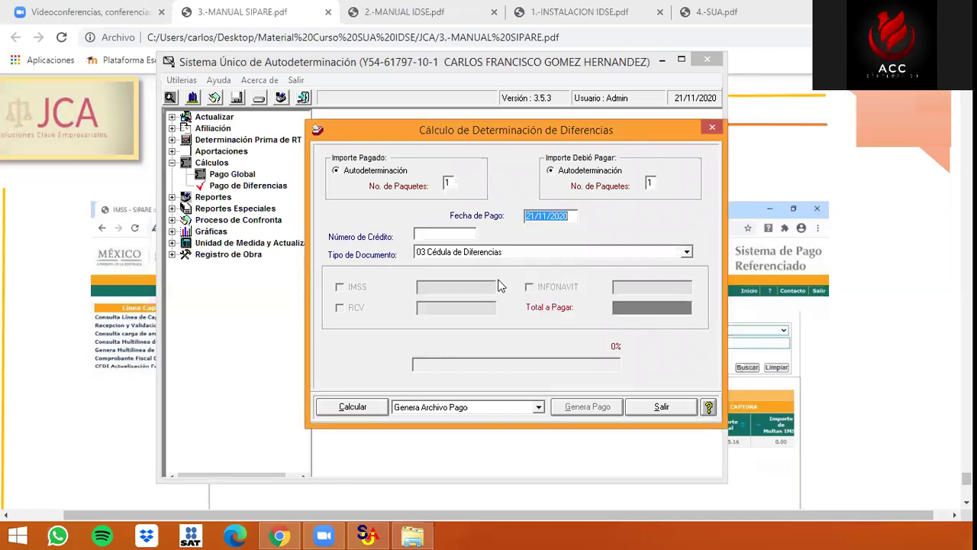
pyautogui.click(710, 130)
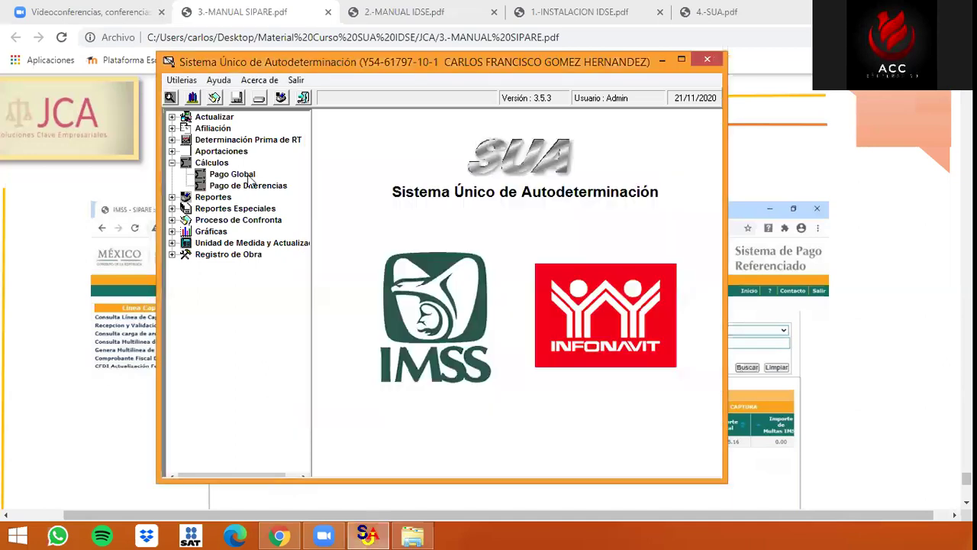
# Reopen the Pago de Diferencias calculation, choose Genera Archivo Pago as its output, and leave the form
pyautogui.click(248, 187)
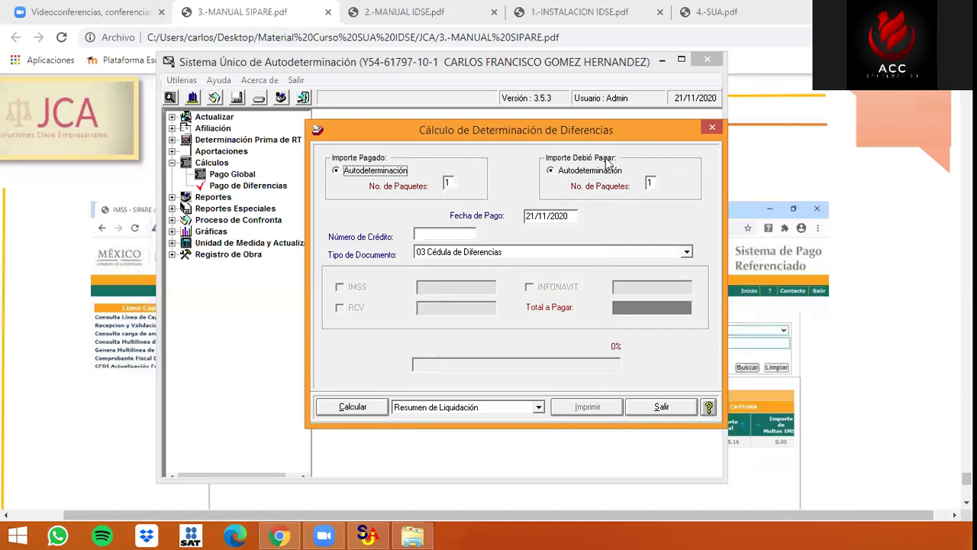
pyautogui.click(709, 128)
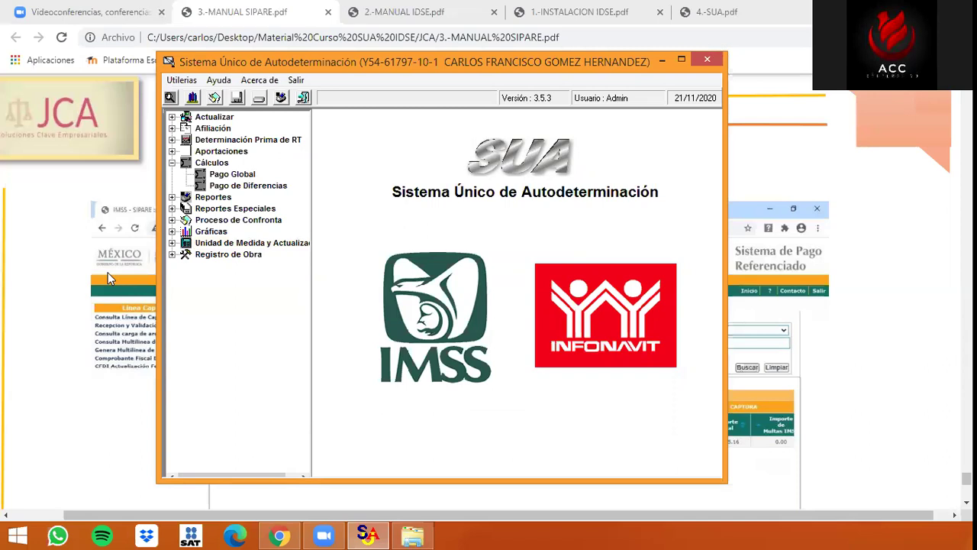
pyautogui.doubleClick(258, 186)
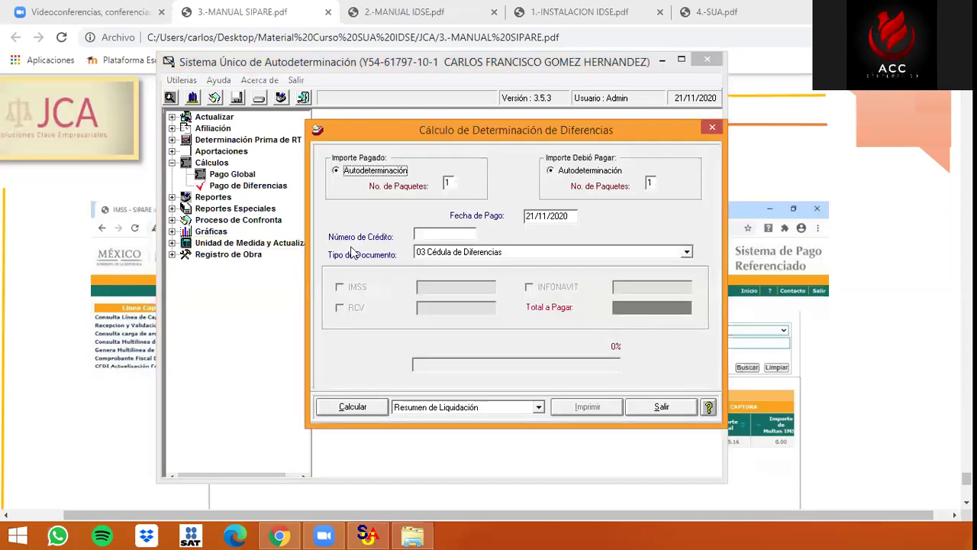
pyautogui.click(501, 407)
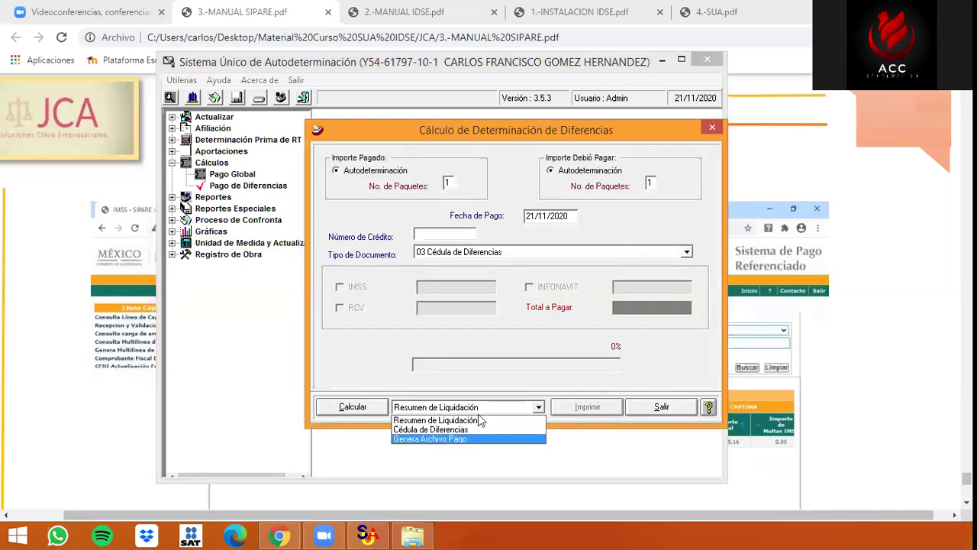
pyautogui.click(458, 439)
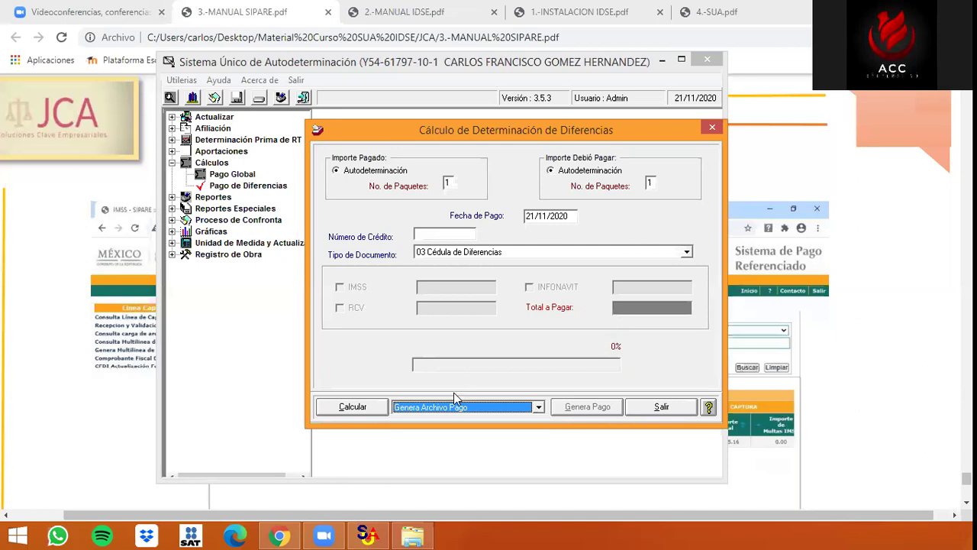
pyautogui.click(438, 406)
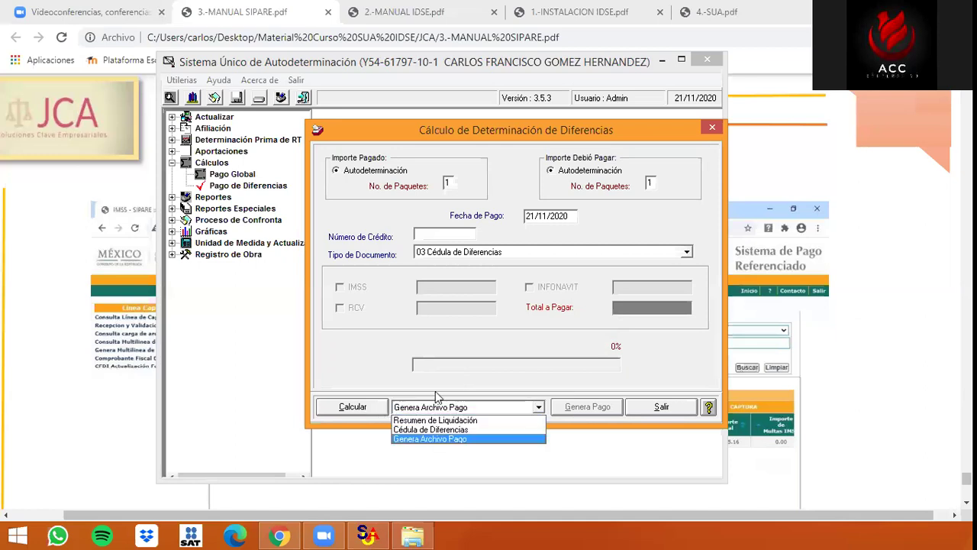
pyautogui.click(526, 302)
pyautogui.press('Return')
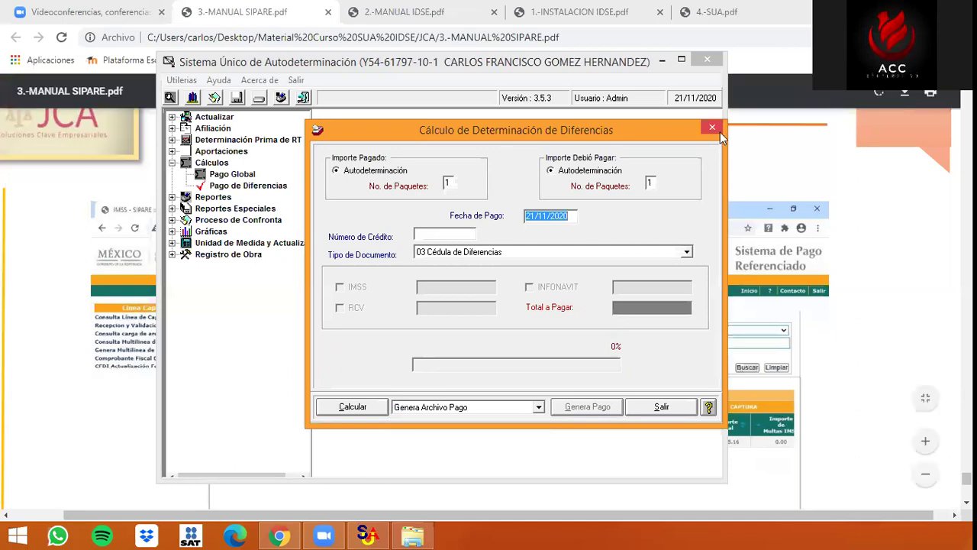
pyautogui.press('Escape')
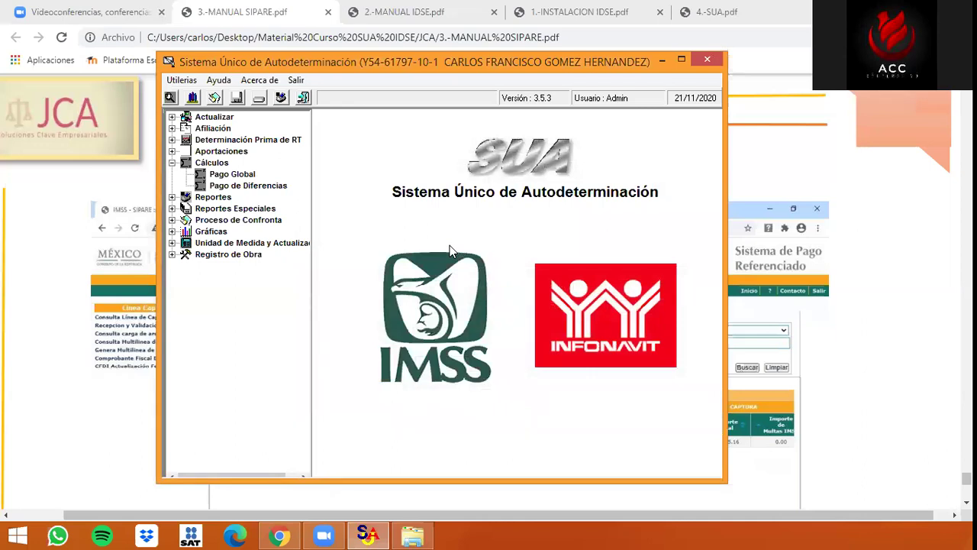
# Reopen the Pago de Diferencias calculation and try 15/11/2020 as the payment date
pyautogui.doubleClick(267, 189)
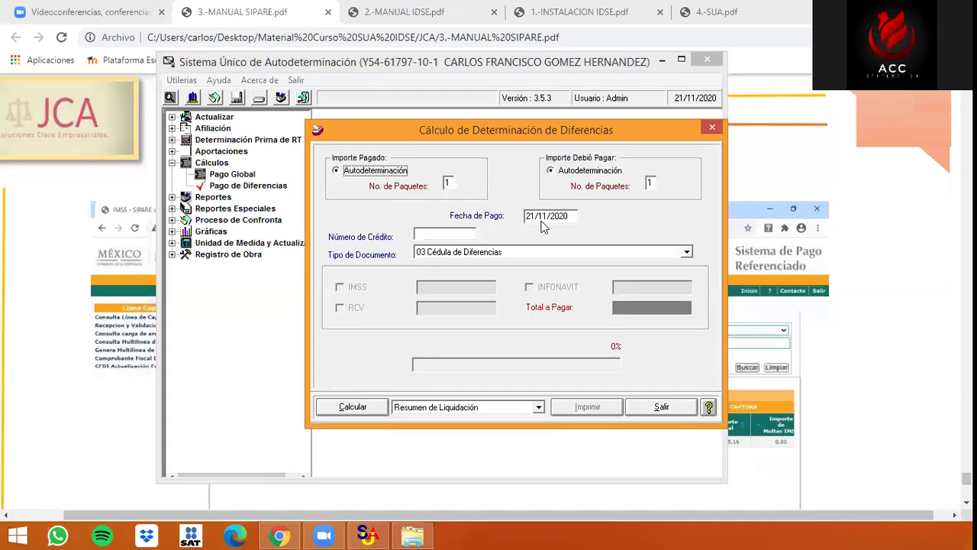
pyautogui.click(541, 221)
pyautogui.click(532, 219)
pyautogui.doubleClick(532, 219)
pyautogui.write('1')
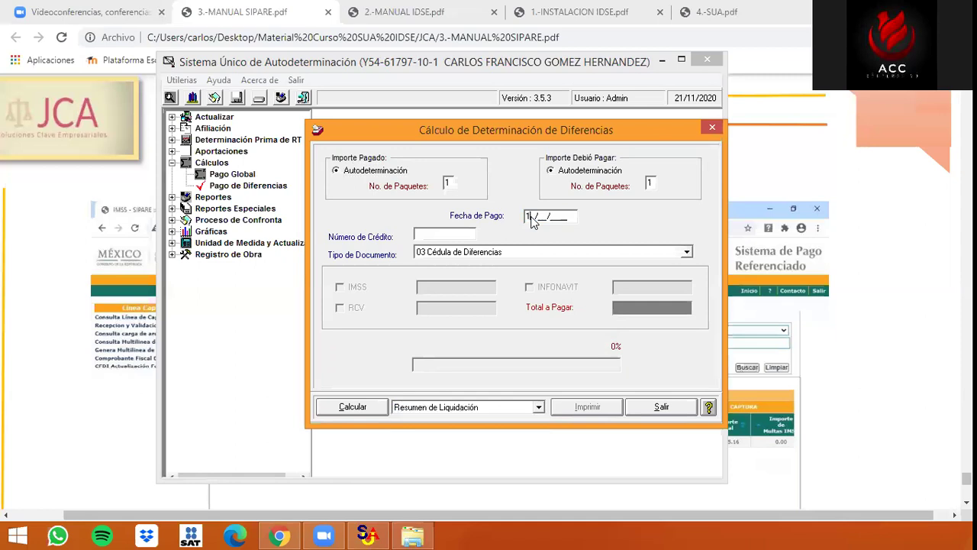
pyautogui.write('5/11/')
pyautogui.press('Tab')
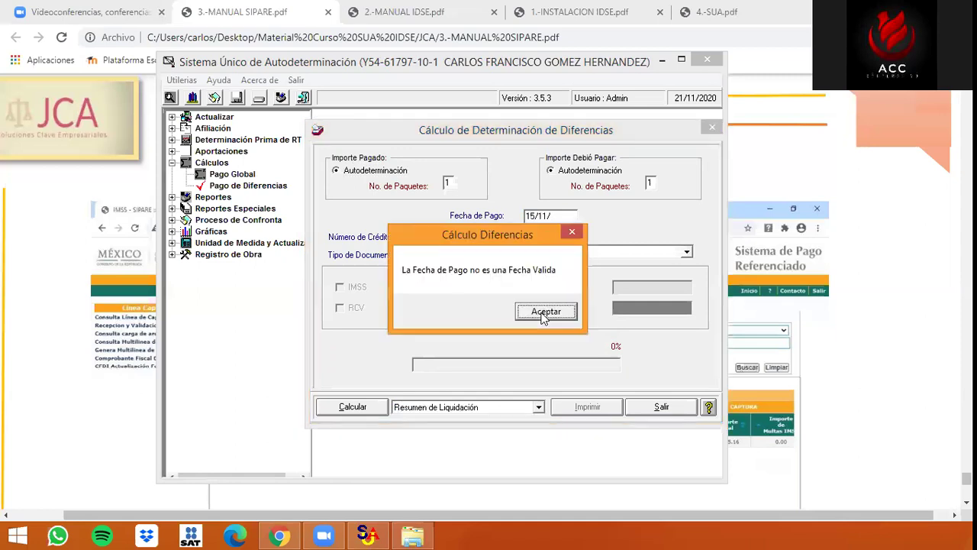
pyautogui.click(544, 312)
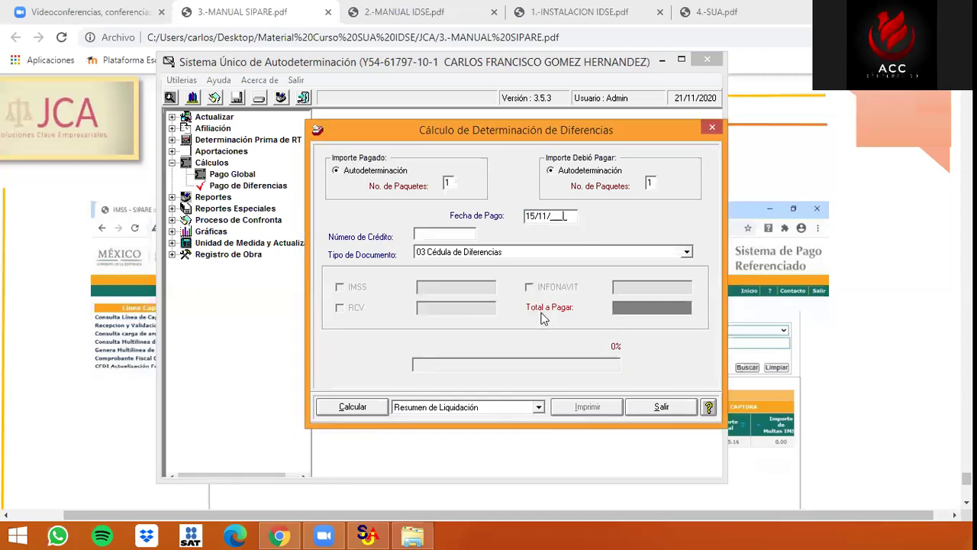
pyautogui.write('2020')
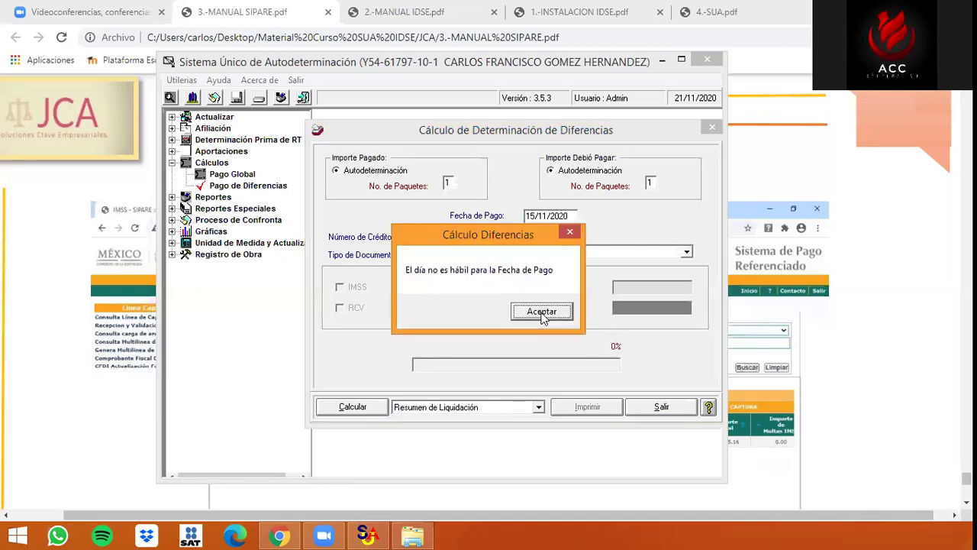
pyautogui.click(541, 311)
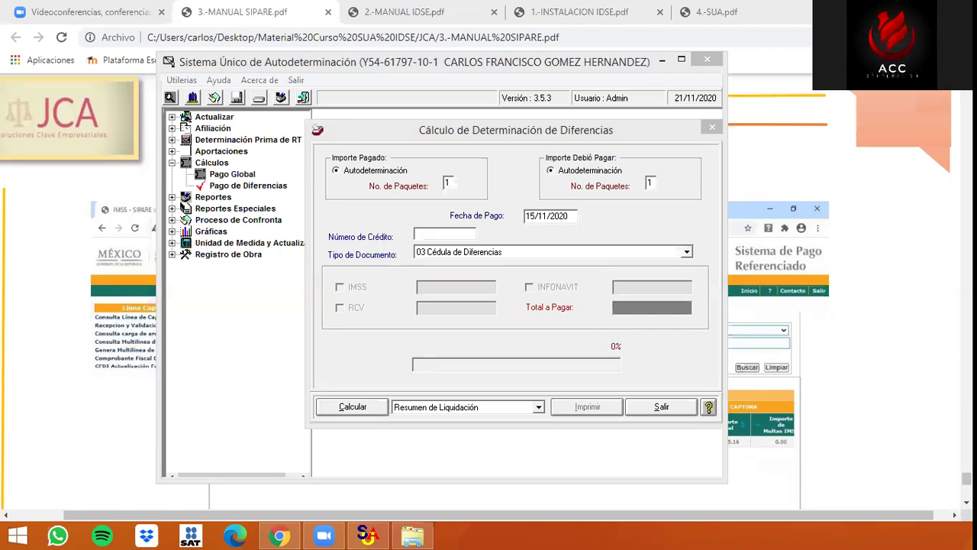
# Calculate the differences with payment date 09/11/2020 and proceed to reading the file of the payment already made
pyautogui.click(532, 200)
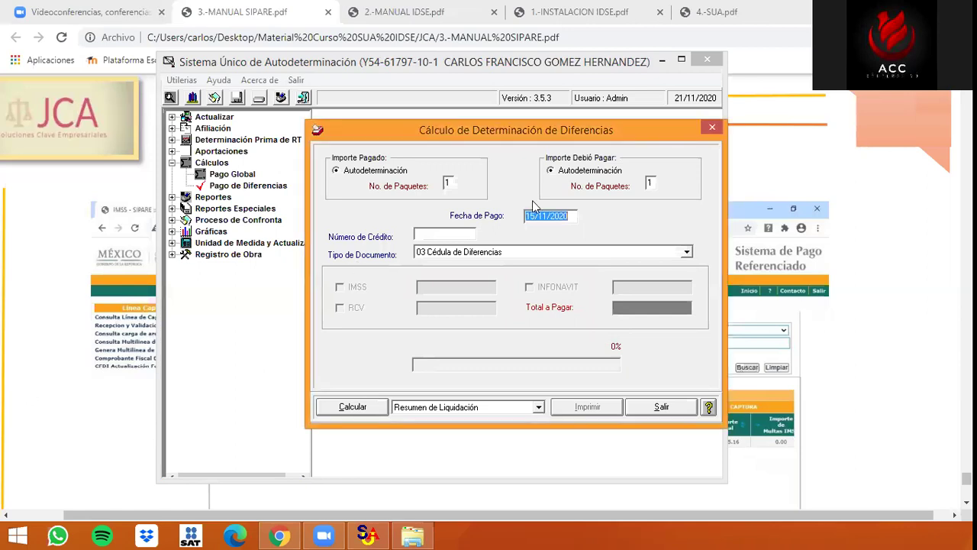
pyautogui.write('09/11/2020')
pyautogui.press('Tab')
pyautogui.click(375, 410)
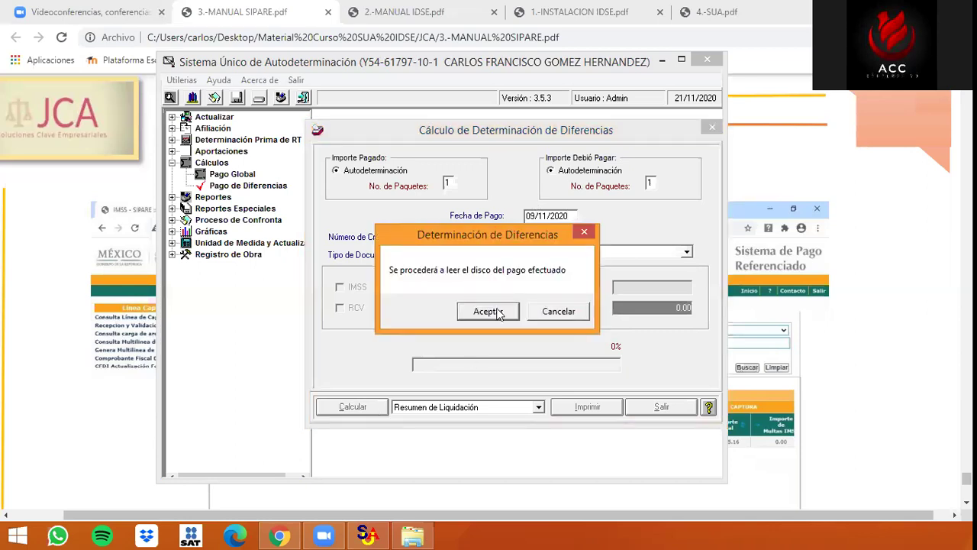
pyautogui.click(489, 311)
pyautogui.click(496, 312)
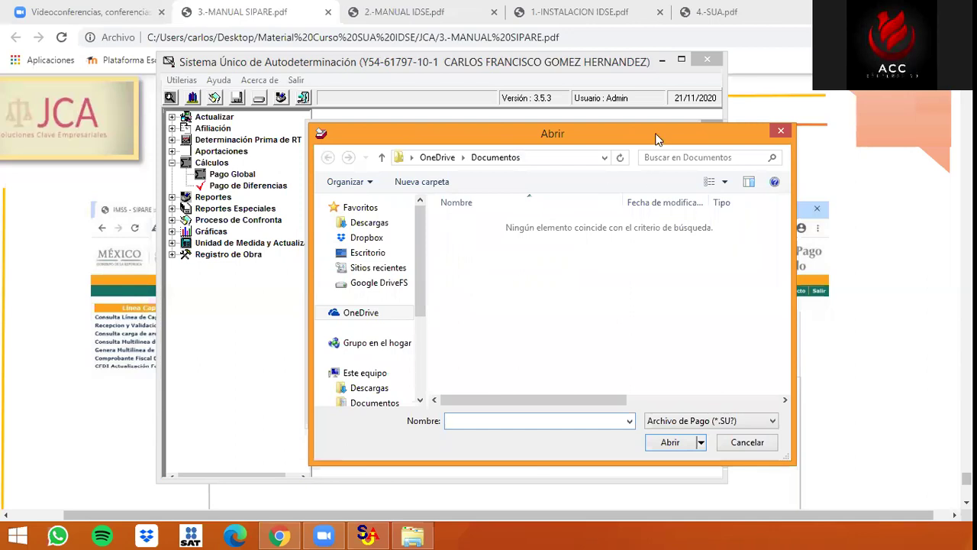
# Cancel the payment file selection and close the Cálculo de Determinación de Diferencias form
pyautogui.moveTo(657, 139); pyautogui.dragTo(600, 192)
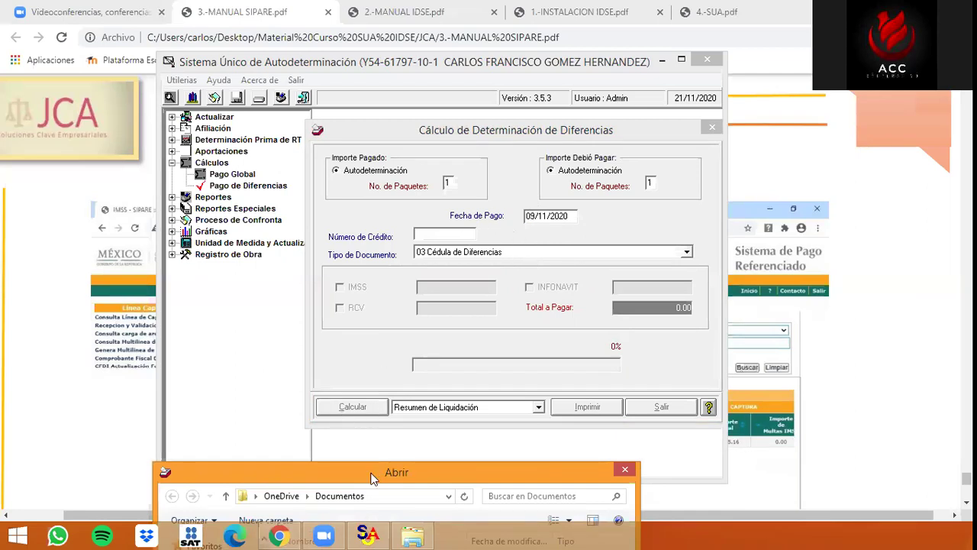
pyautogui.moveTo(374, 477); pyautogui.dragTo(429, 135)
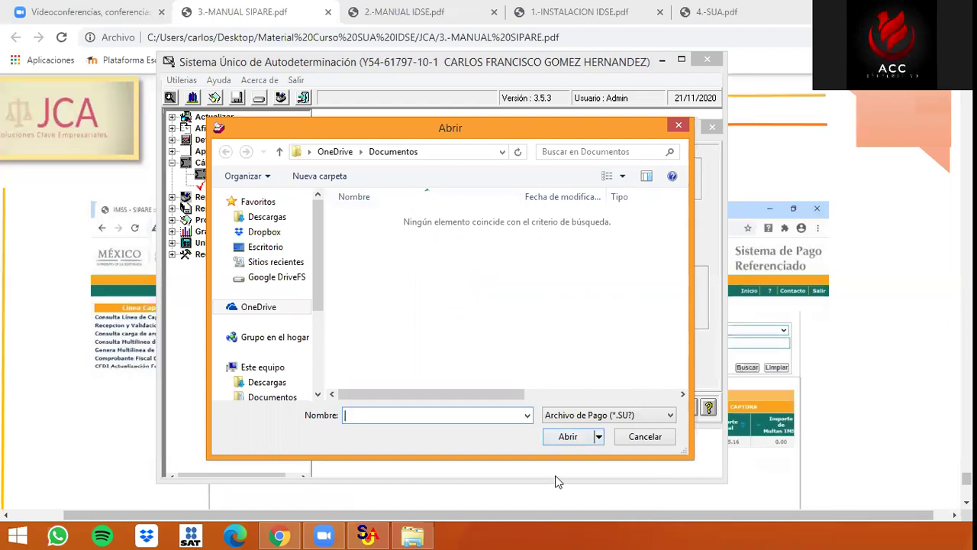
pyautogui.click(638, 430)
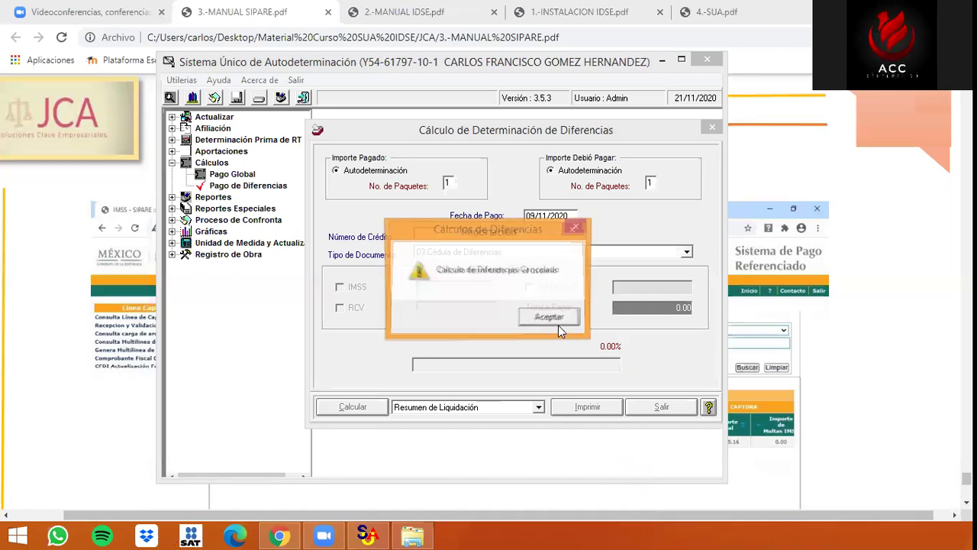
pyautogui.click(551, 318)
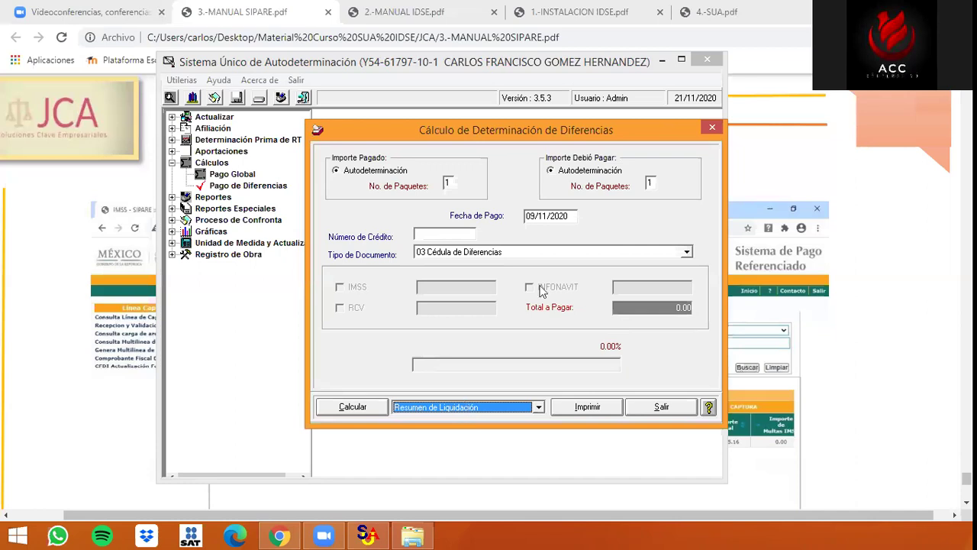
pyautogui.click(711, 128)
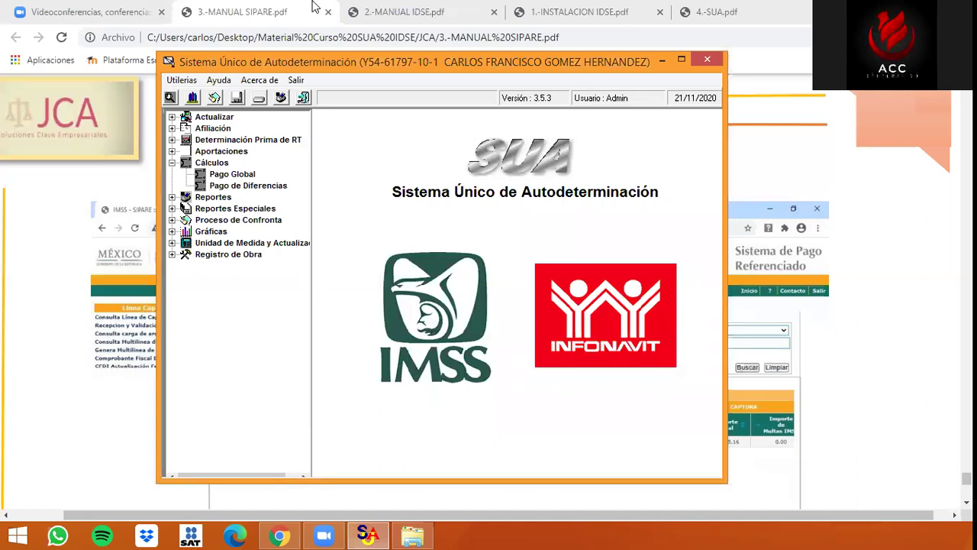
# Check the Consultar Líneas de Captura page of the SIPARE manual in Chrome, and return to SUA's Afiliación options
pyautogui.hotkey('alt', 'Tab')
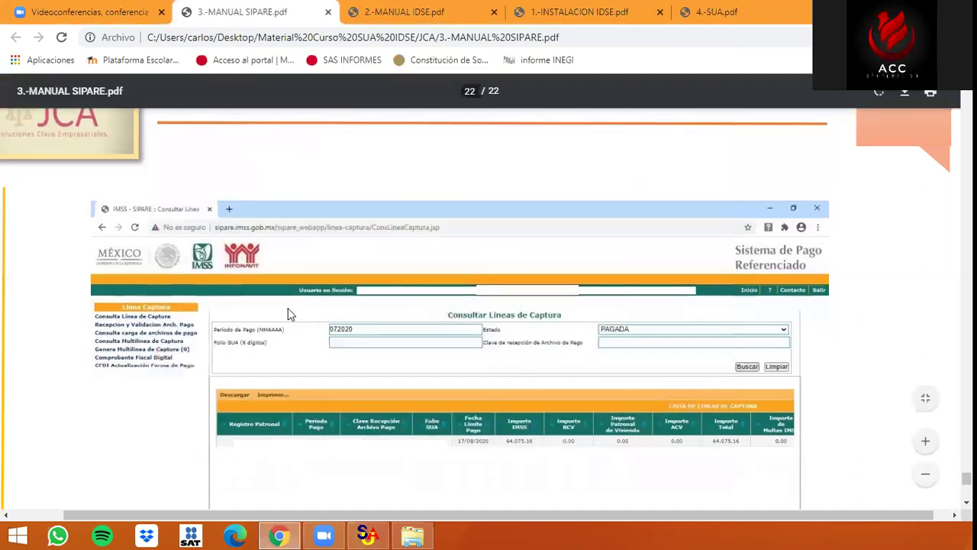
pyautogui.scroll(-1, 159, 287)
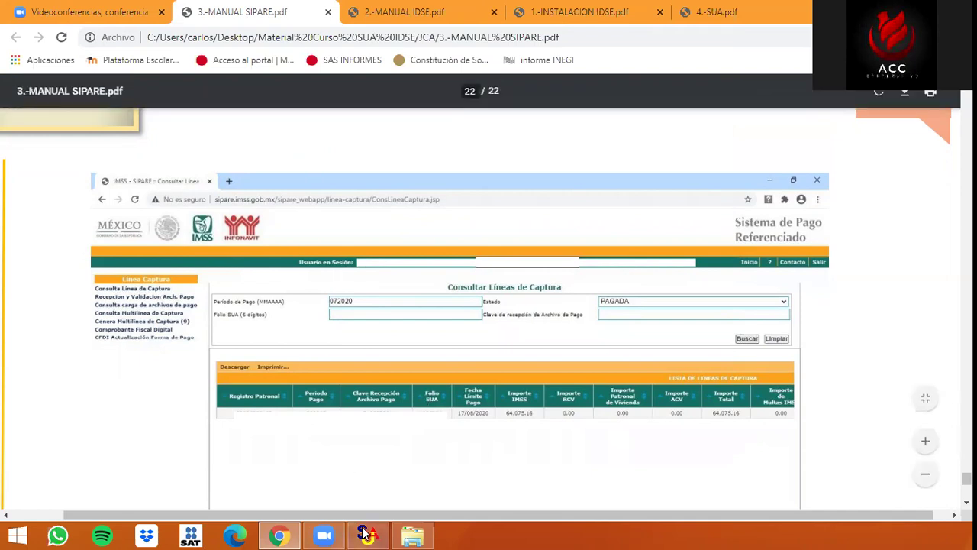
pyautogui.hotkey('alt', 'Tab')
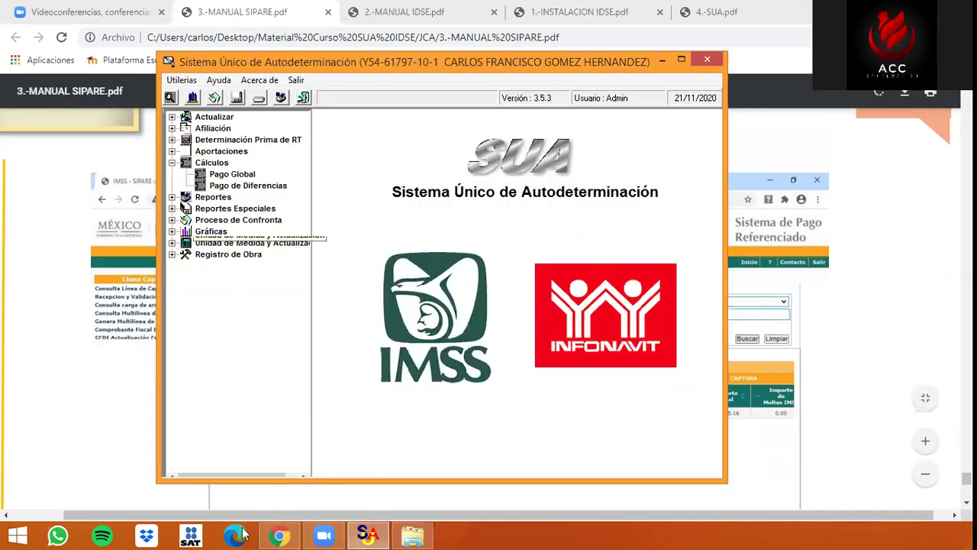
pyautogui.click(172, 128)
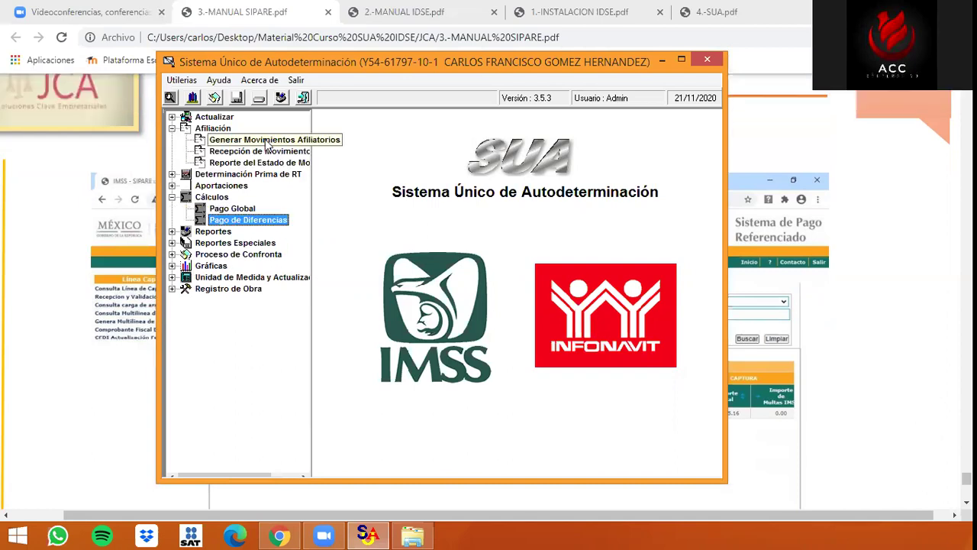
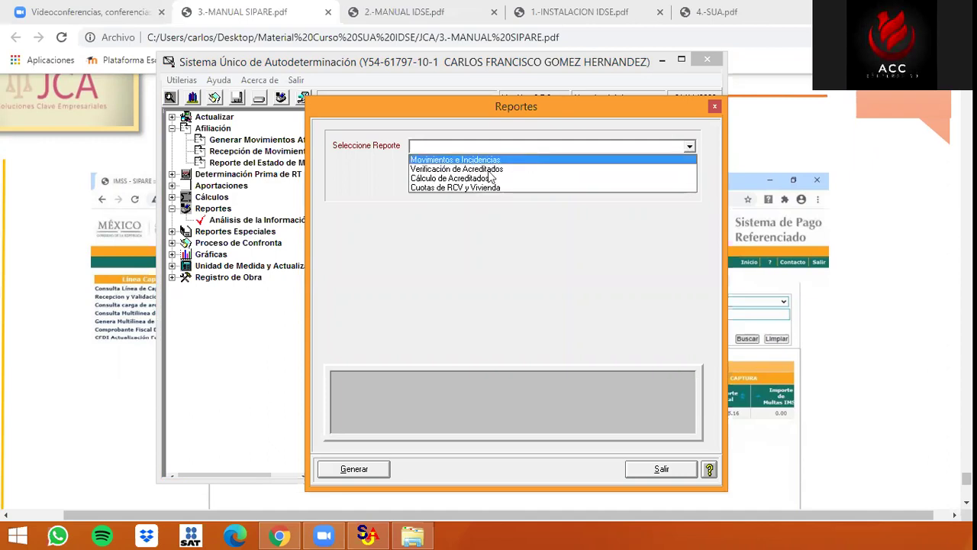
# Generate the selective Movimientos e Incidencias report for the listed worker from 14/11/2020 to 21/11/2020, view it enlarged, and return to Reportes
pyautogui.click(492, 159)
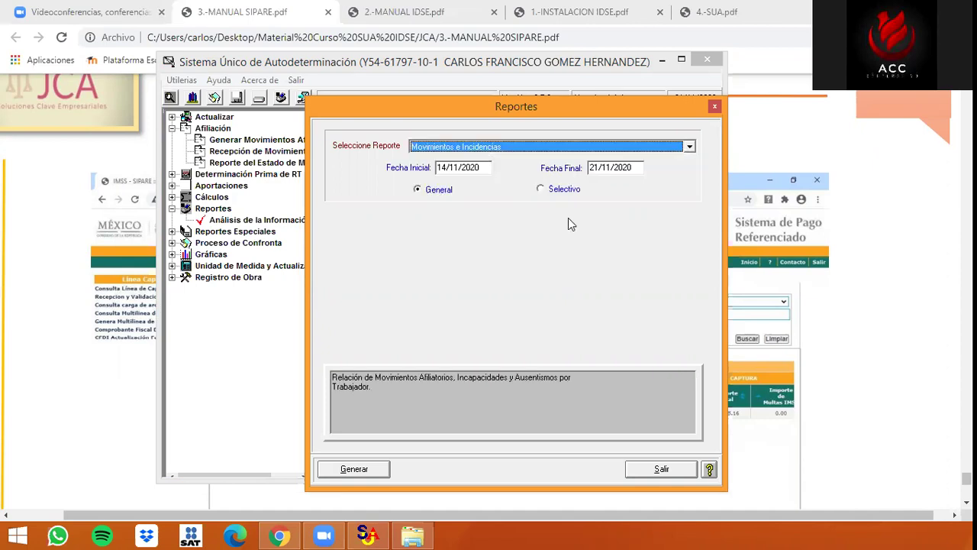
pyautogui.click(462, 168)
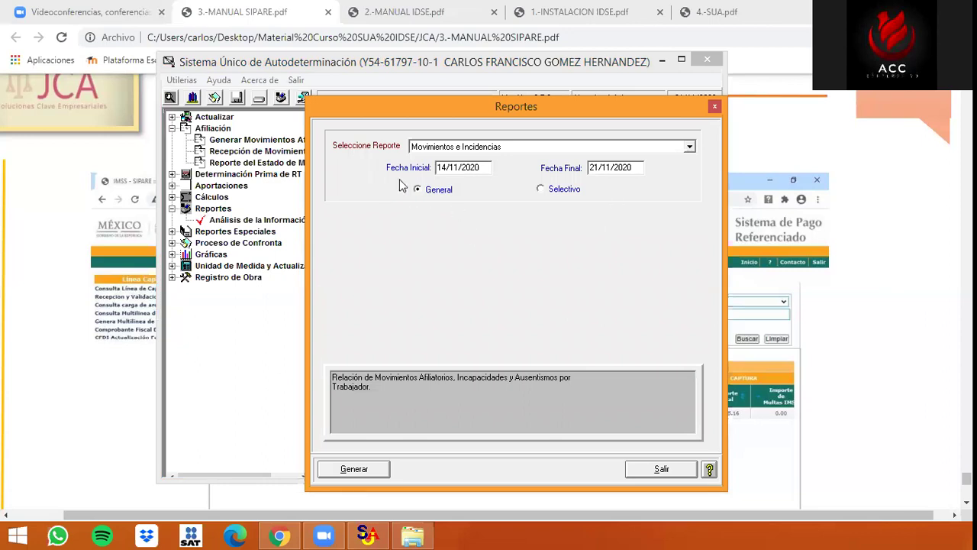
pyautogui.click(540, 189)
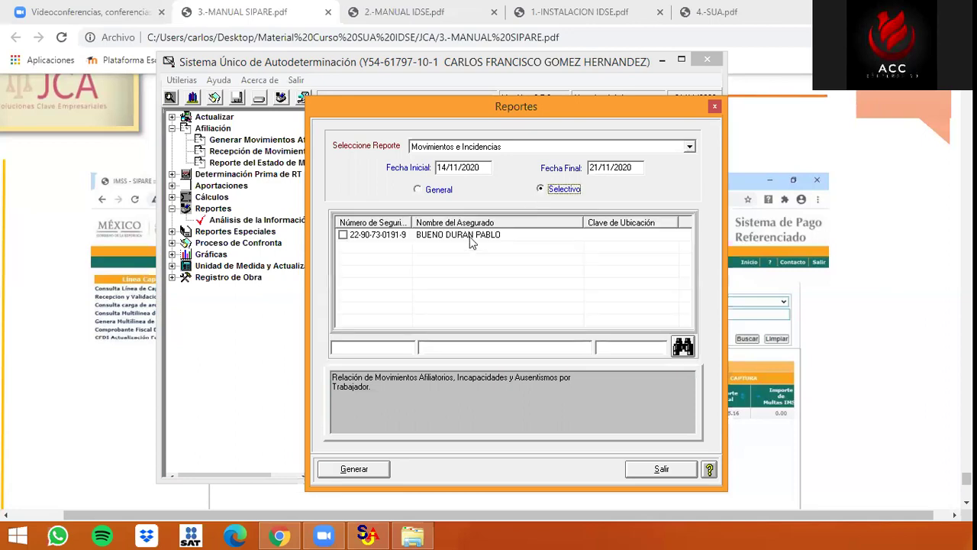
pyautogui.click(345, 236)
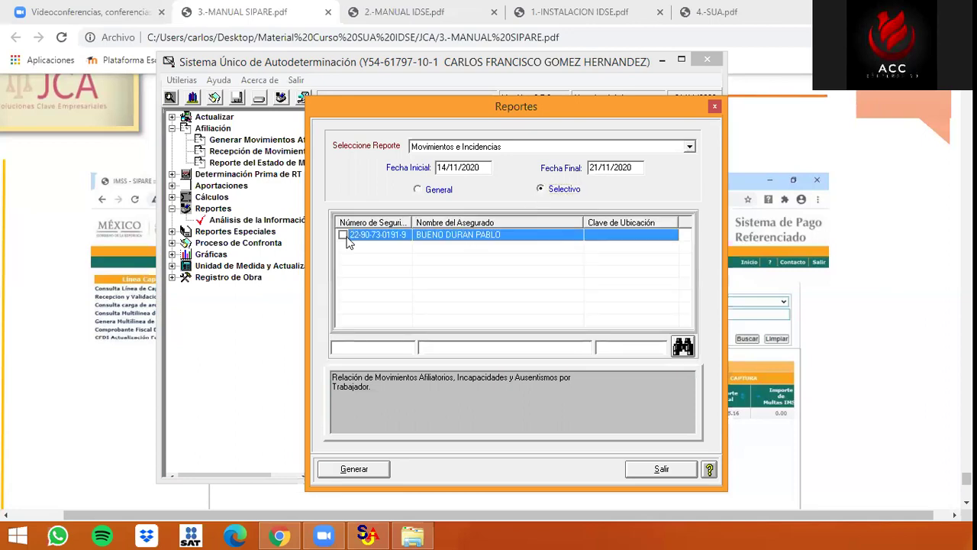
pyautogui.click(373, 472)
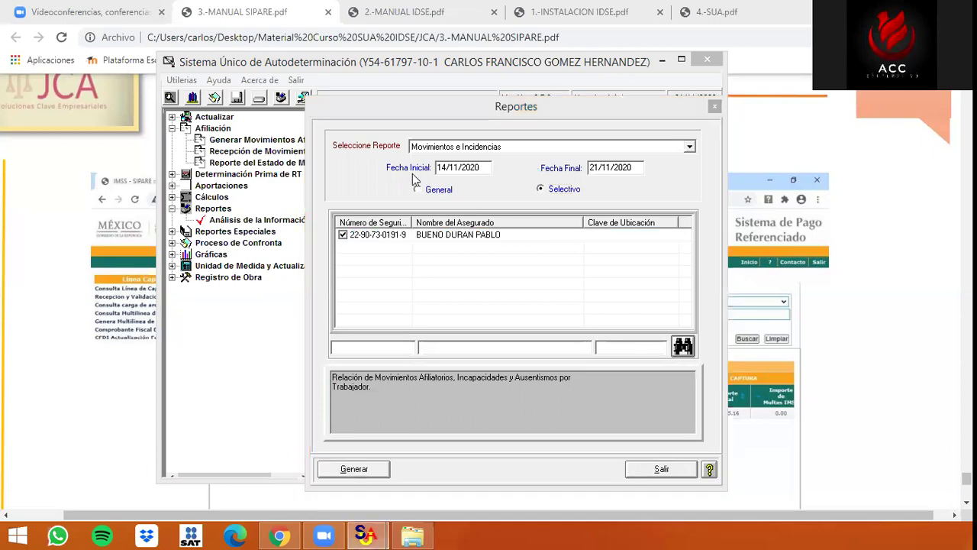
pyautogui.click(680, 69)
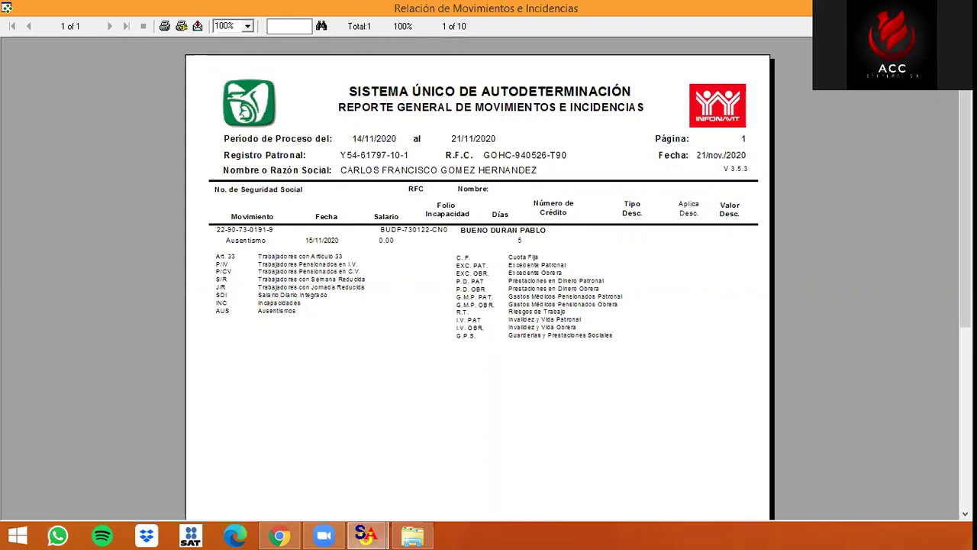
pyautogui.click(371, 529)
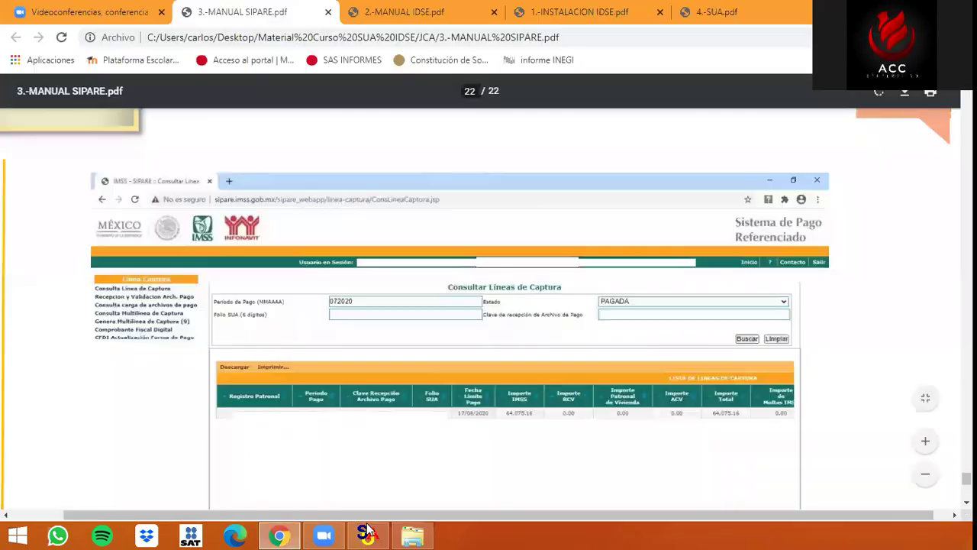
pyautogui.hotkey('alt', 'Tab')
# Try to generate the selective Cuotas de RCV y Vivienda report for bimester 05/2020, and close the Reportes form
pyautogui.click(479, 150)
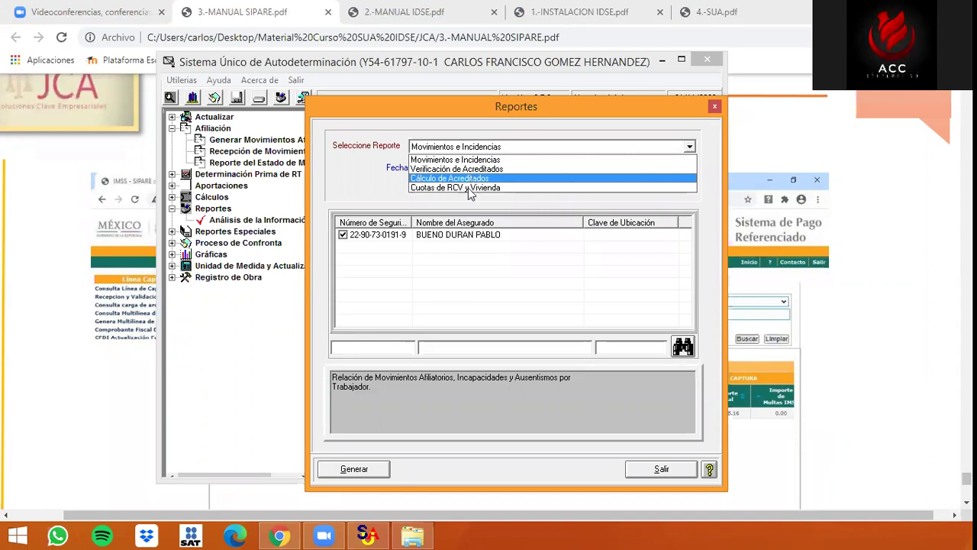
pyautogui.click(470, 188)
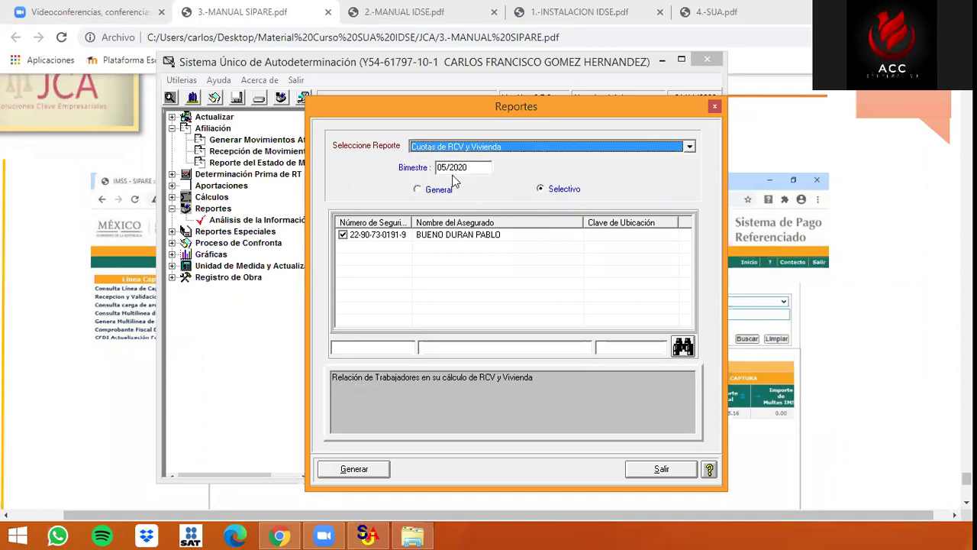
pyautogui.click(362, 470)
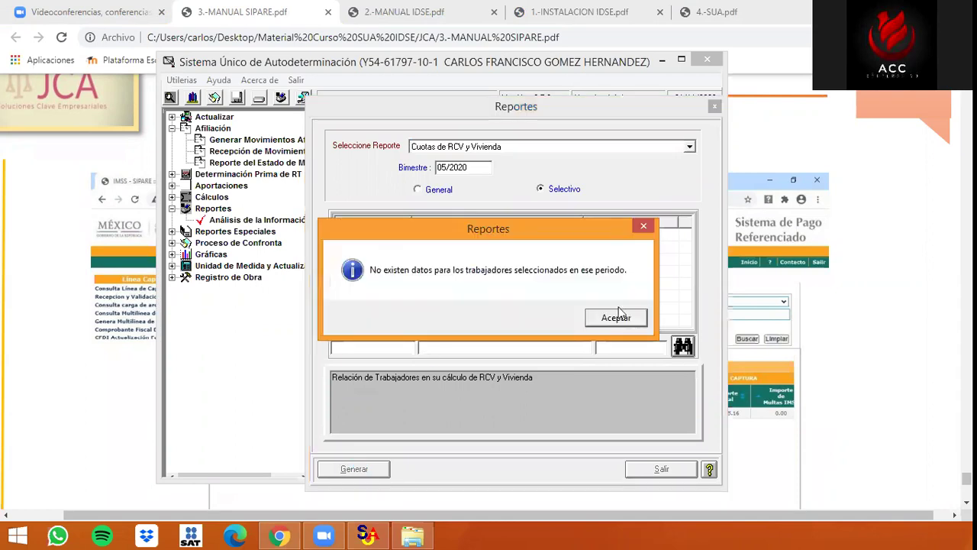
pyautogui.click(617, 316)
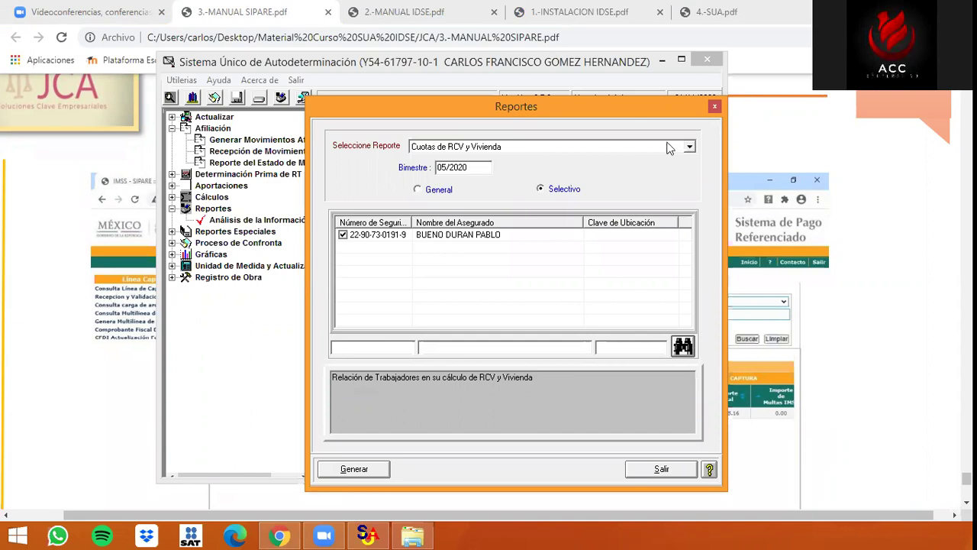
pyautogui.click(584, 150)
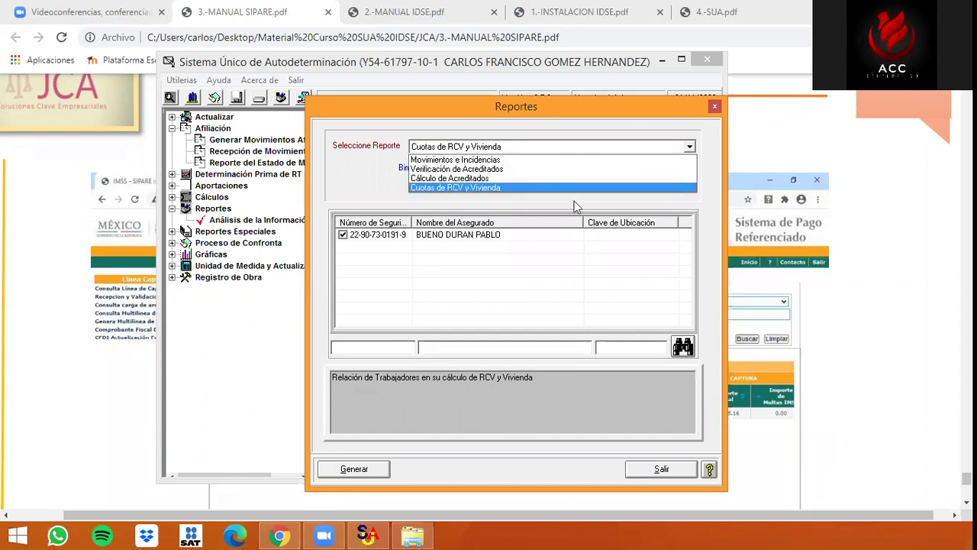
pyautogui.click(681, 471)
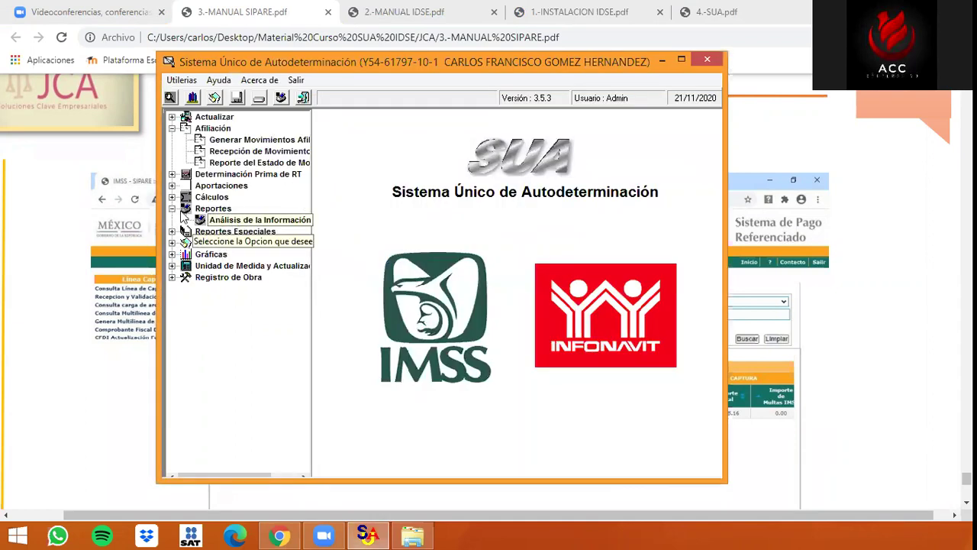
# Check the Detalle Especial option under Reportes Especiales and collapse that group again
pyautogui.click(172, 208)
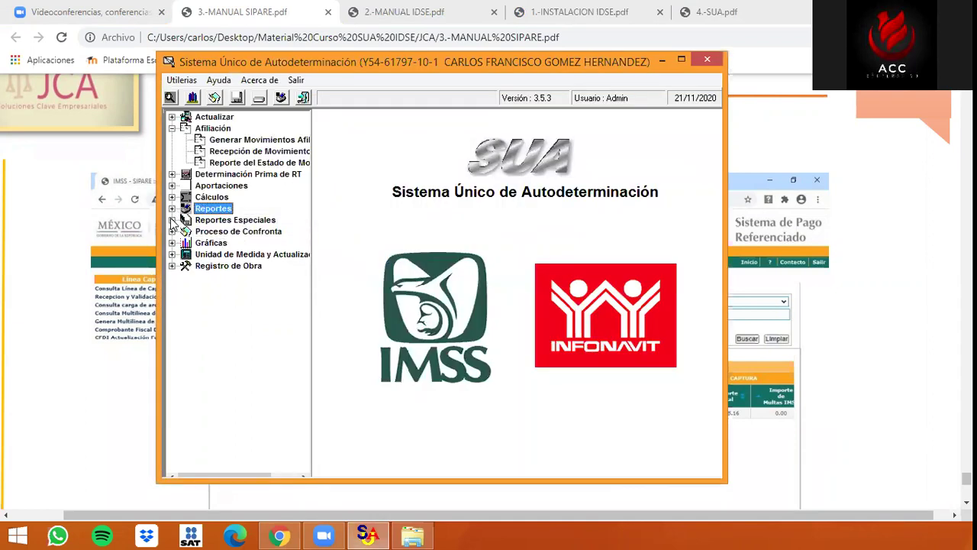
pyautogui.doubleClick(249, 221)
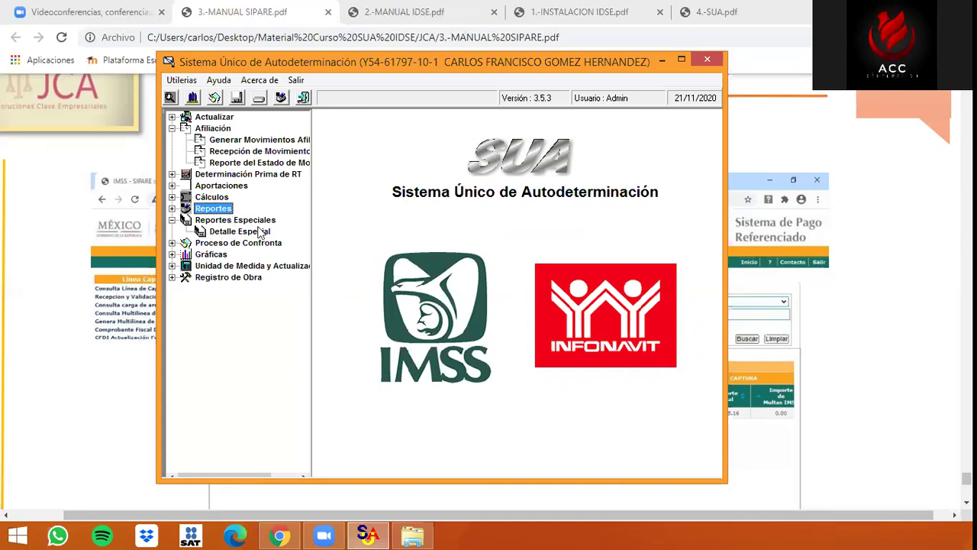
pyautogui.doubleClick(232, 233)
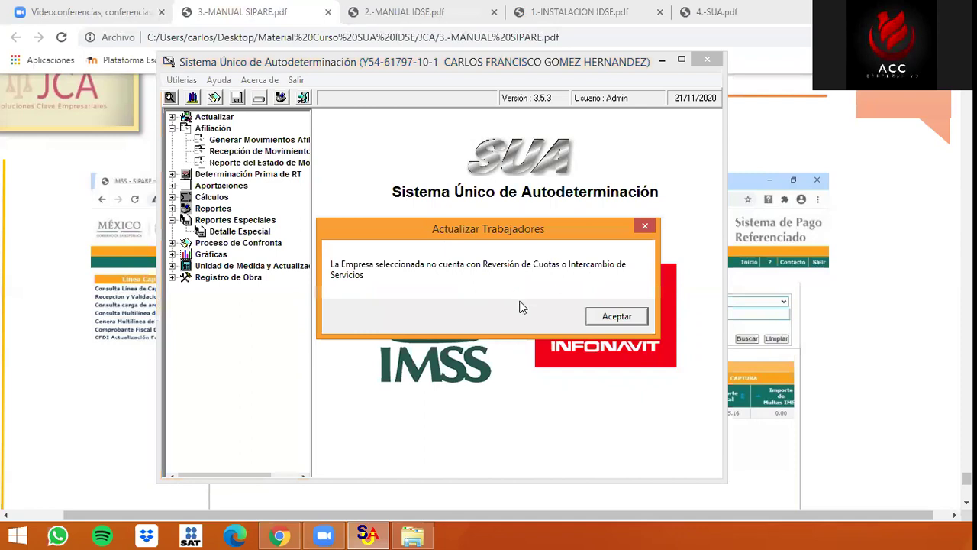
pyautogui.click(618, 316)
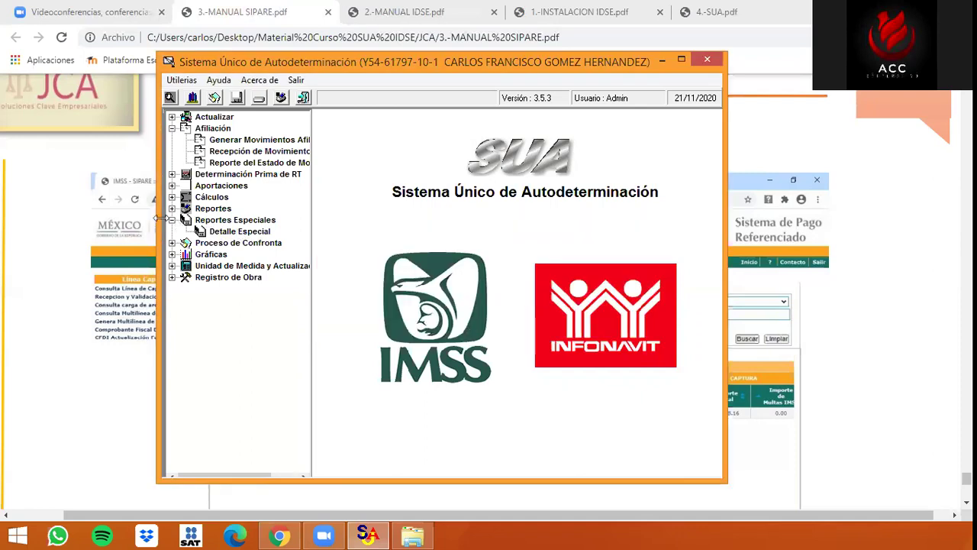
pyautogui.click(172, 221)
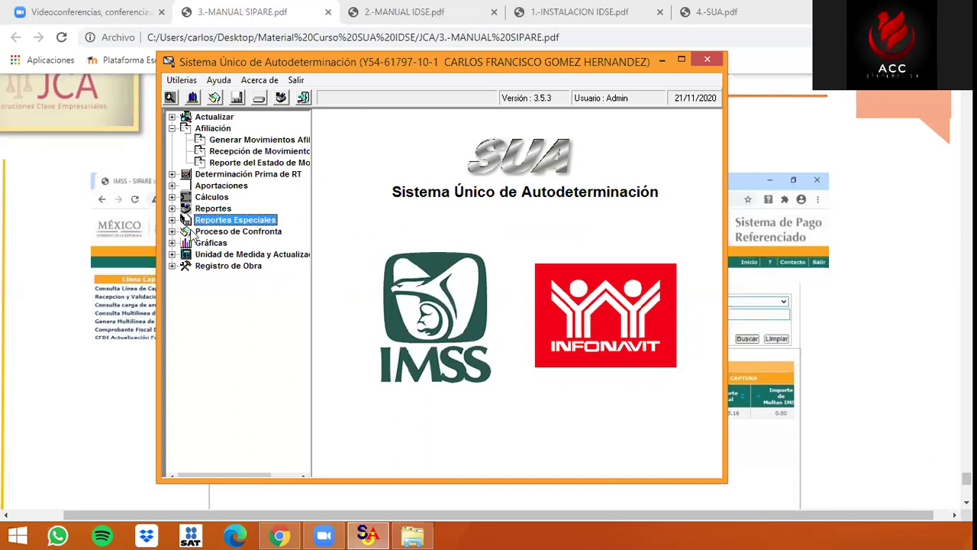
# Open the Información IMSS confronta for Noviembre 2020, start the emission reading, and cancel the emission file selection
pyautogui.click(192, 236)
pyautogui.click(173, 232)
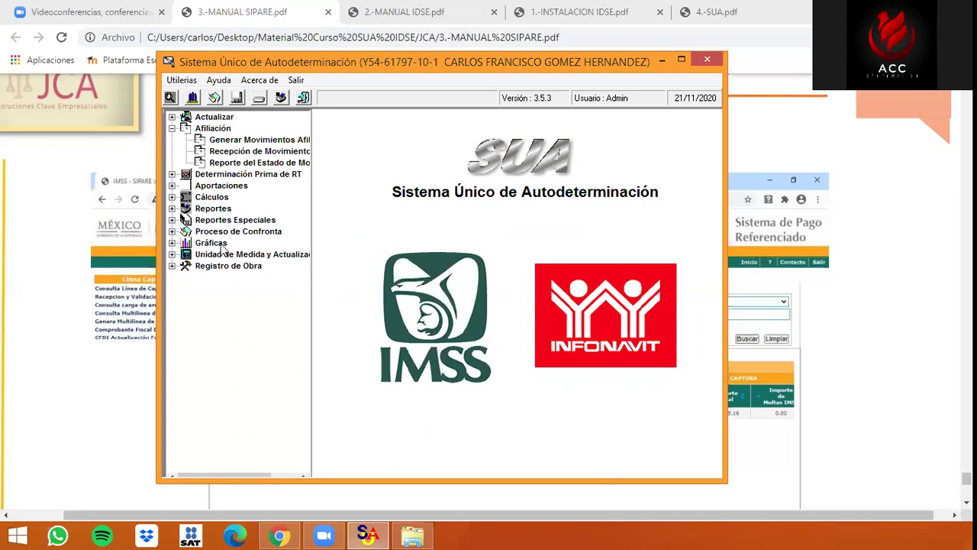
pyautogui.click(225, 246)
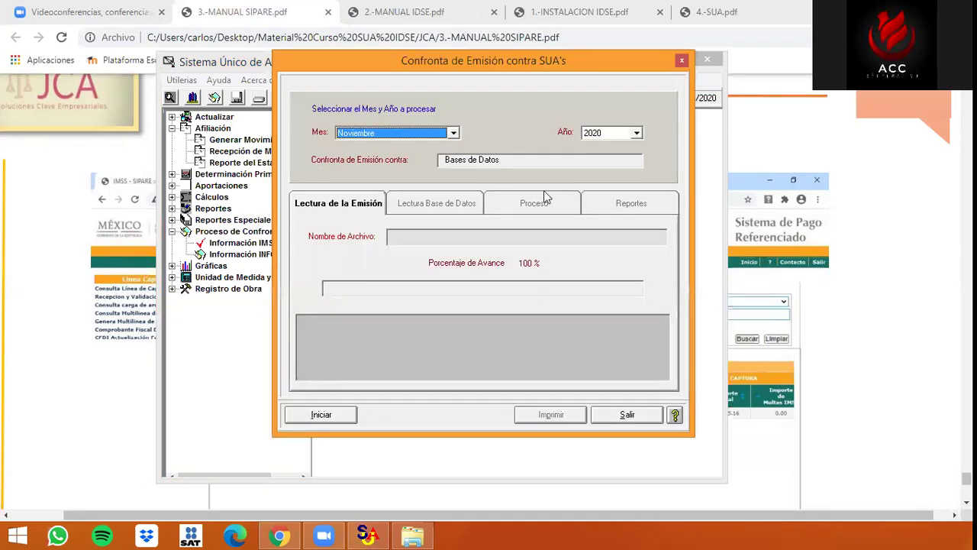
pyautogui.click(322, 414)
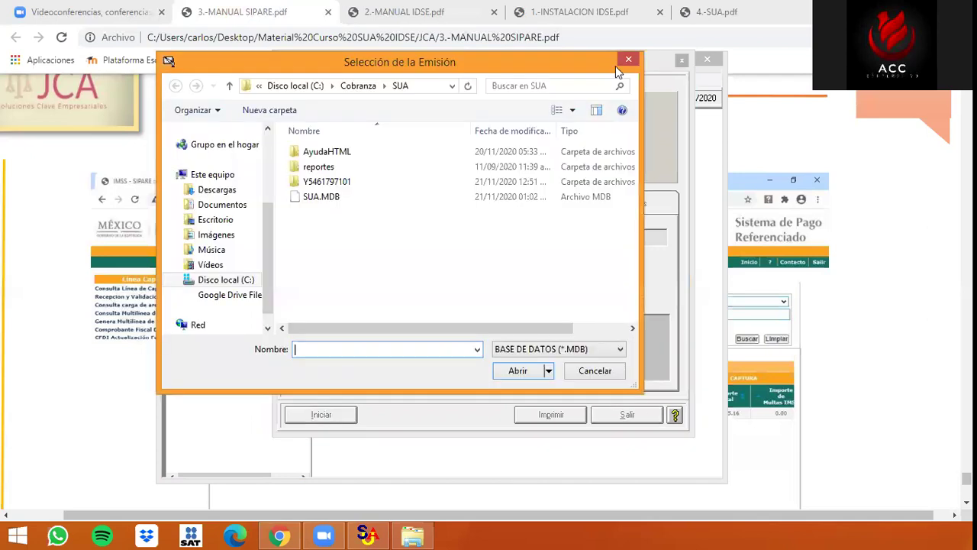
pyautogui.click(624, 61)
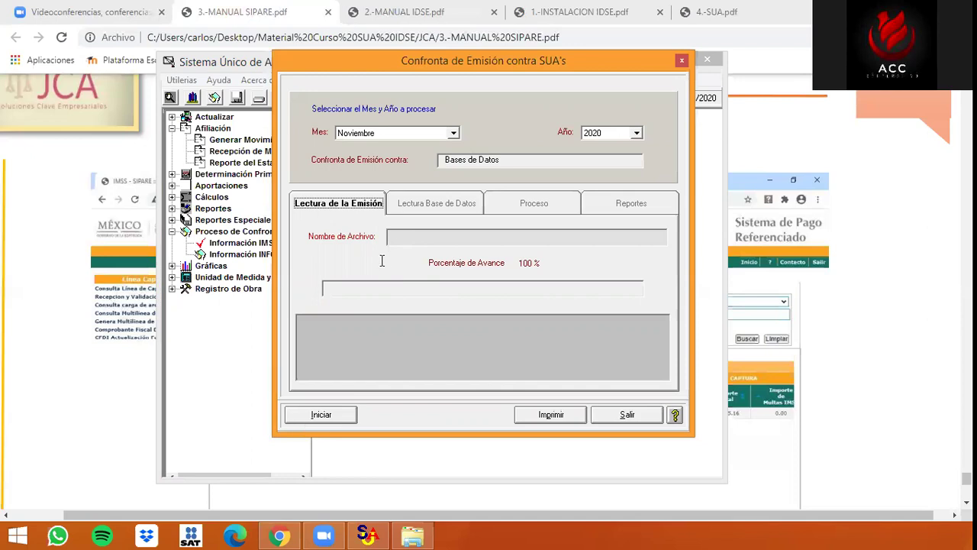
# Check the Emisión service in the IDSE manual in Chrome, try choosing SUA.MDB as SUA's emission file, and cancel and close the confronta
pyautogui.click(423, 12)
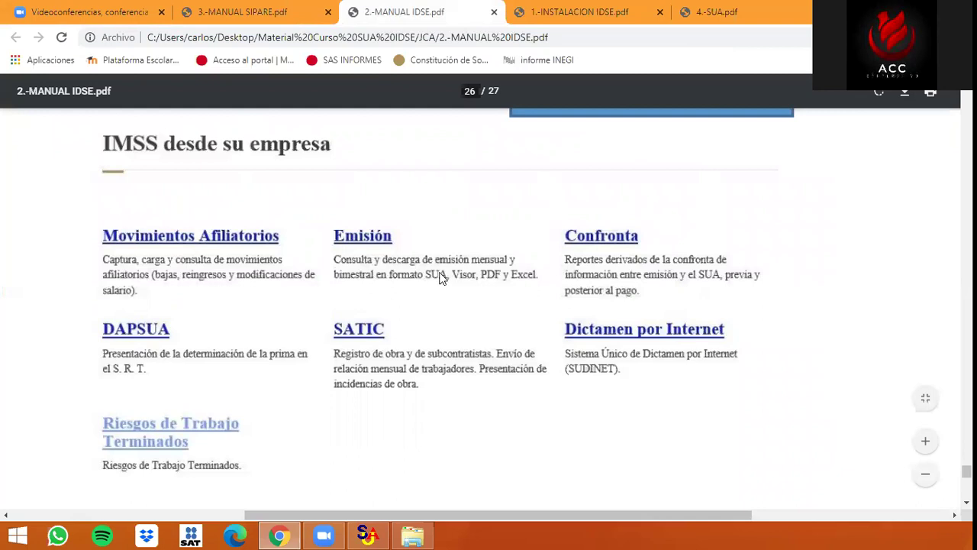
pyautogui.click(367, 535)
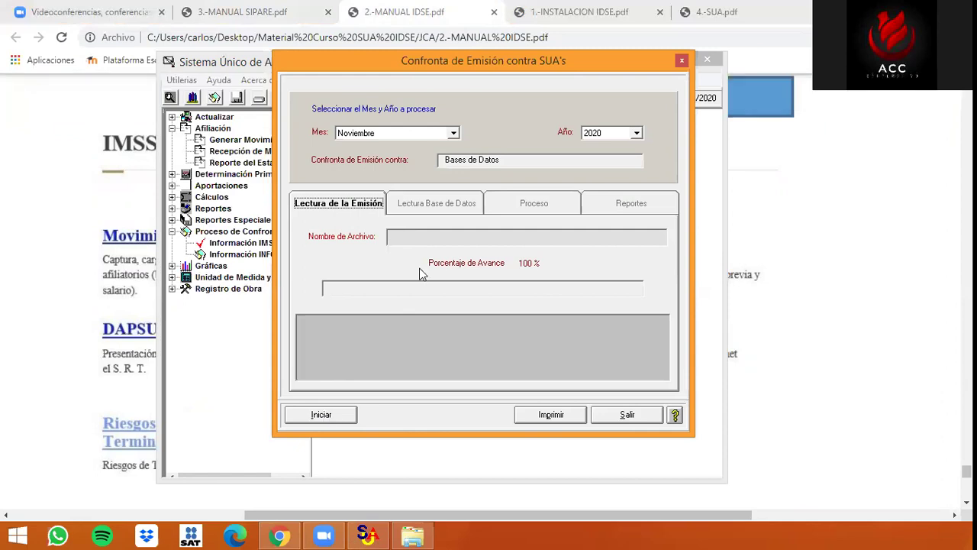
pyautogui.click(321, 415)
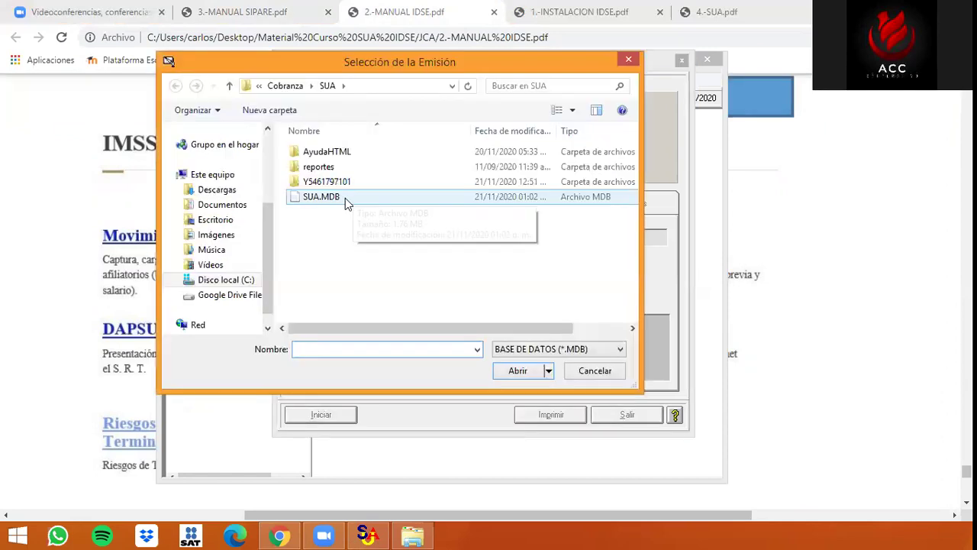
pyautogui.click(345, 197)
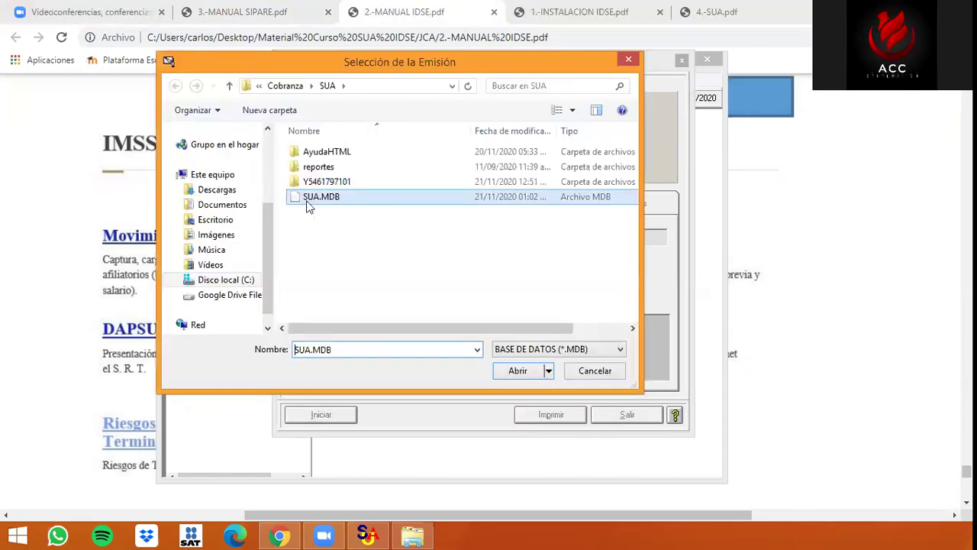
pyautogui.click(595, 371)
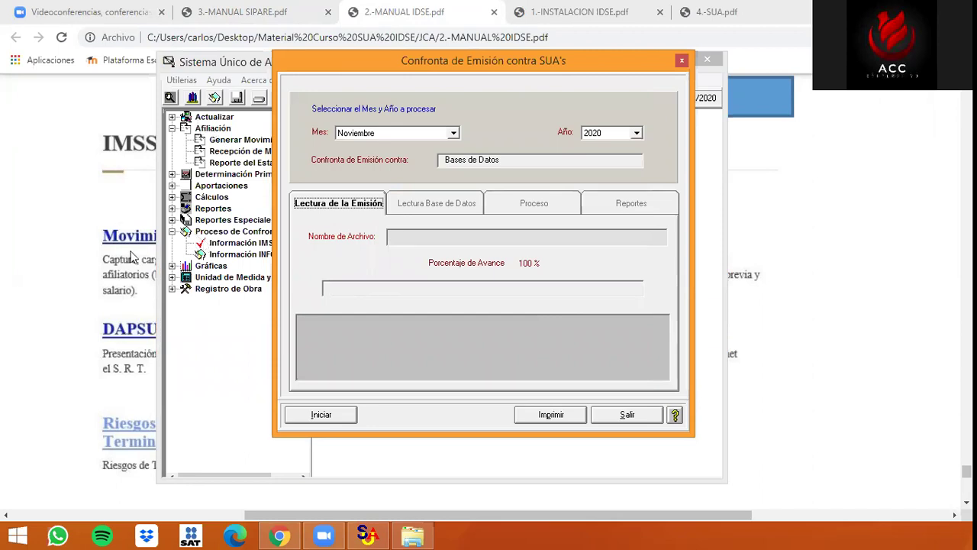
pyautogui.click(627, 417)
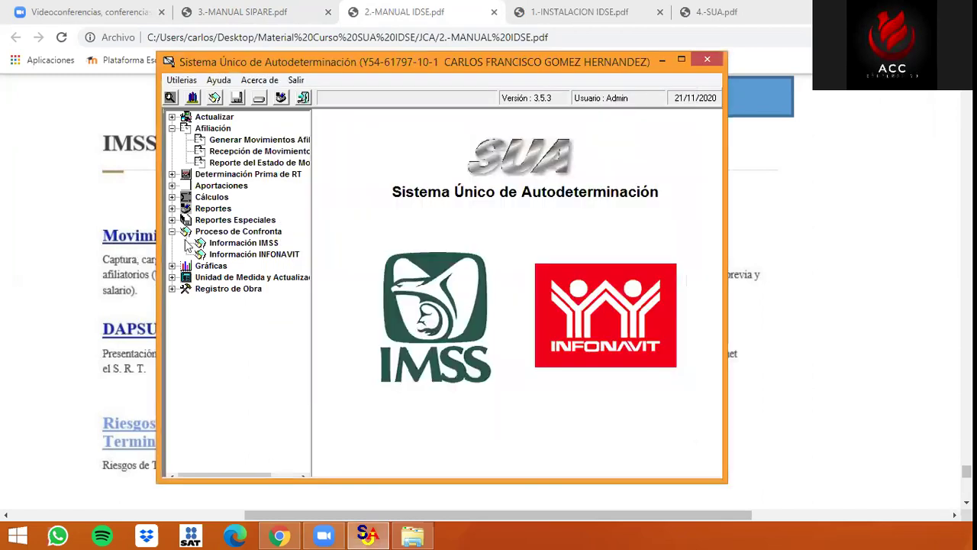
pyautogui.click(173, 232)
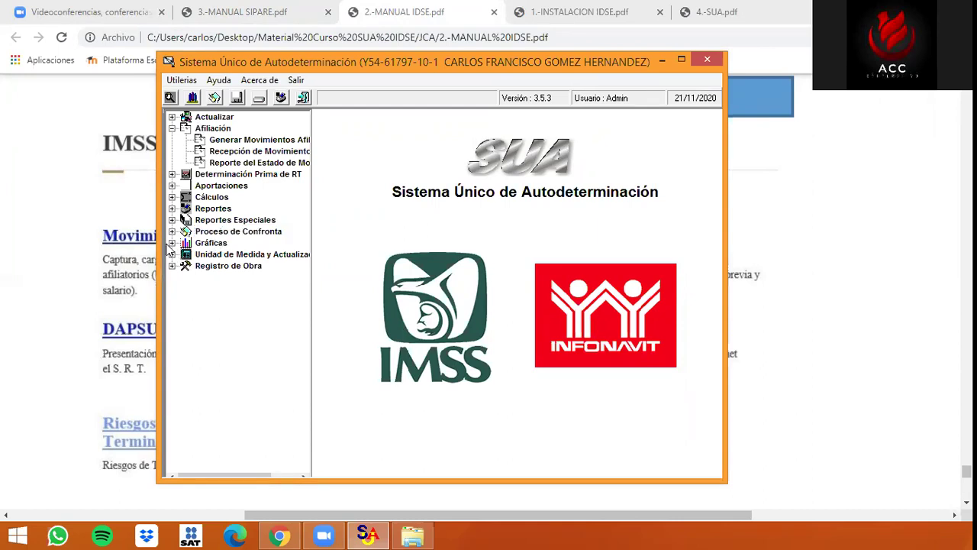
# Open Graficación de Movimientos under Gráficas and set the company chart's month to Octubre
pyautogui.doubleClick(211, 243)
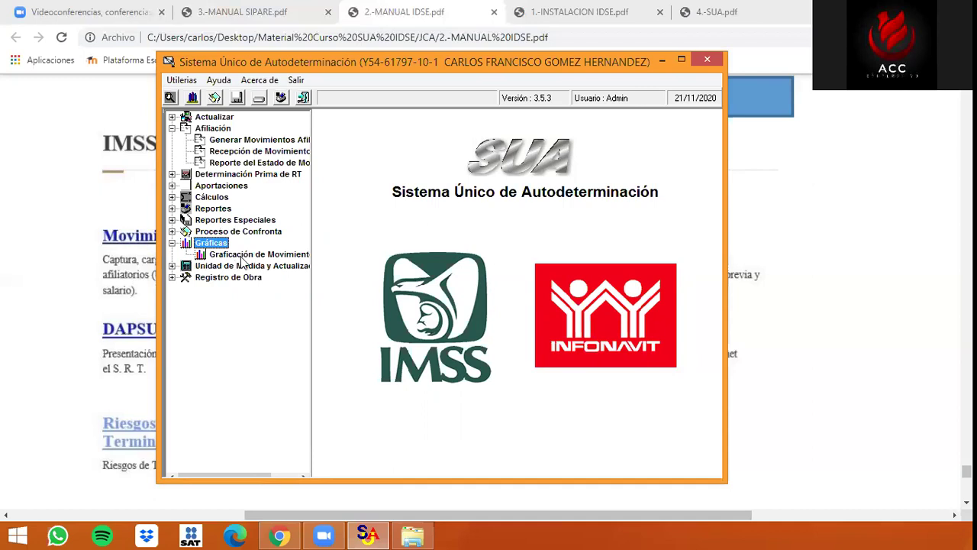
pyautogui.doubleClick(244, 255)
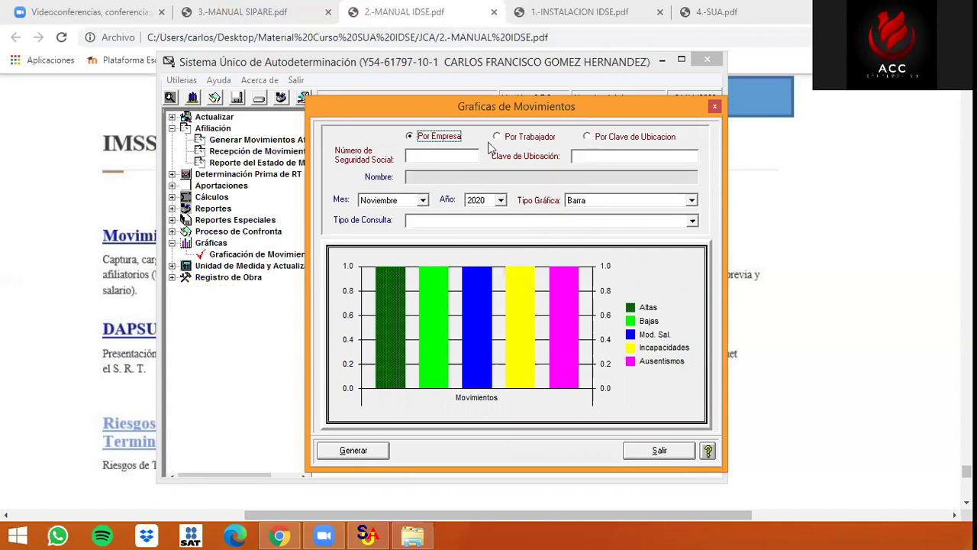
pyautogui.click(445, 157)
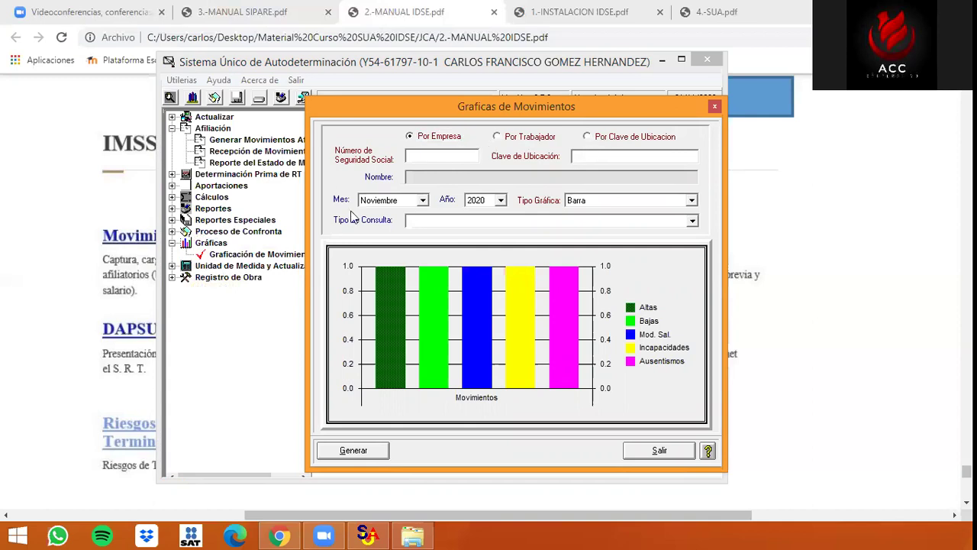
pyautogui.click(423, 202)
pyautogui.click(396, 261)
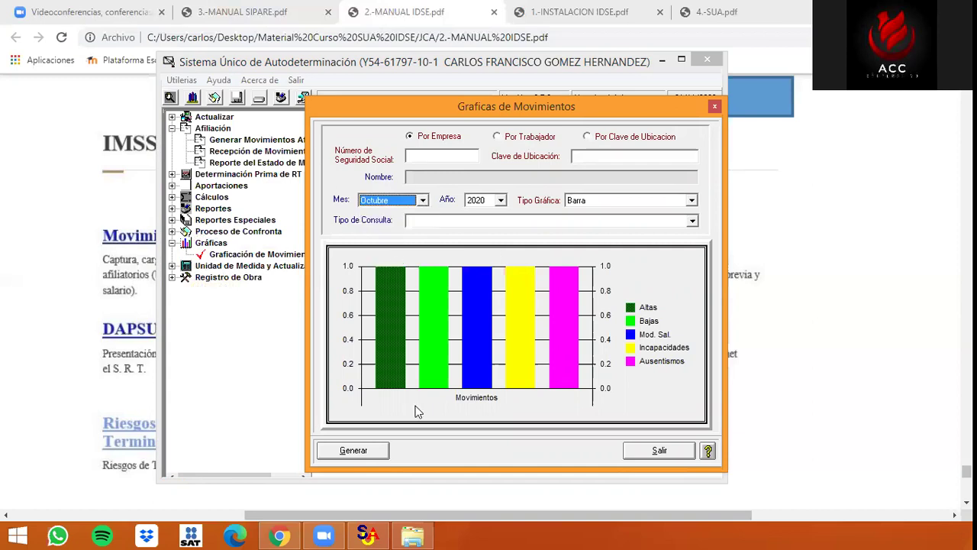
# Try the Barra 3D type for the company's movement chart and switch it back to Barra
pyautogui.click(607, 201)
pyautogui.click(603, 221)
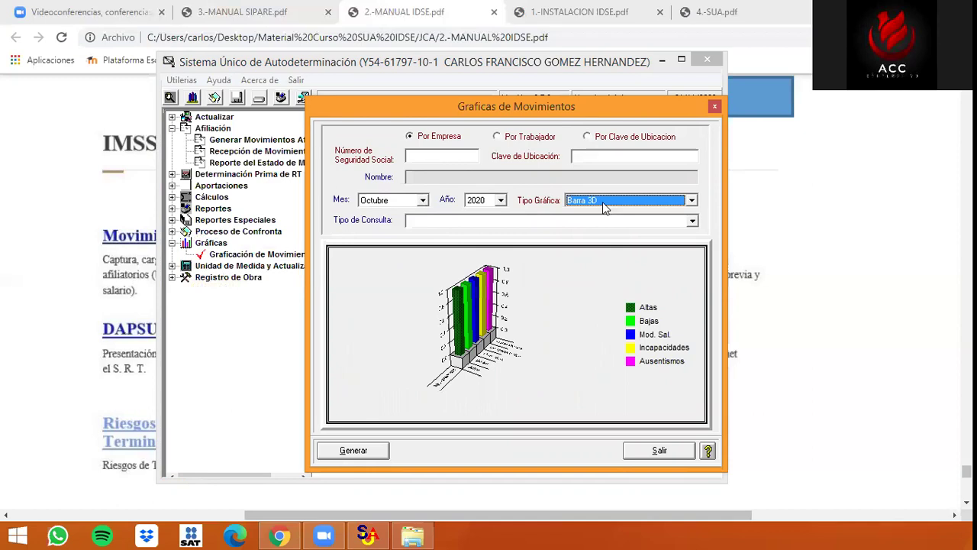
pyautogui.click(603, 203)
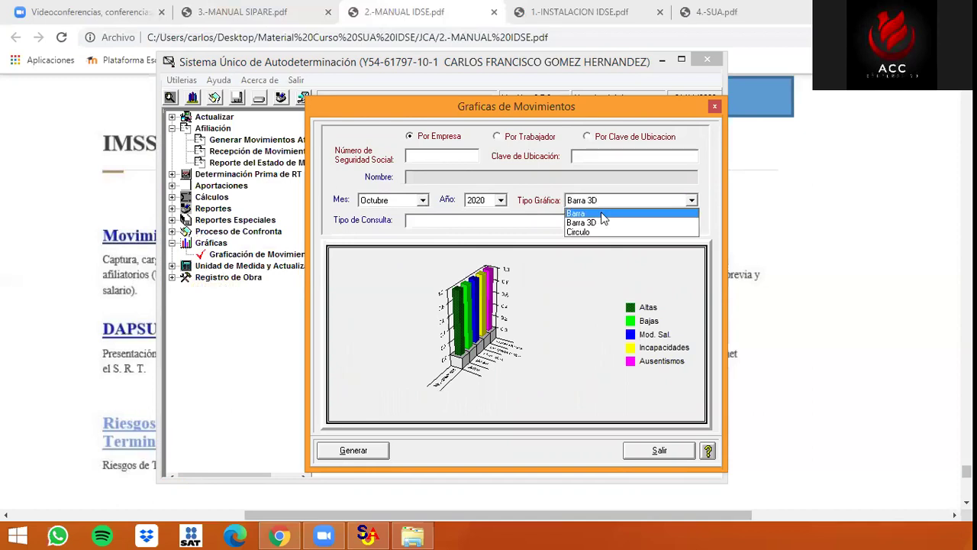
pyautogui.click(445, 386)
pyautogui.click(355, 451)
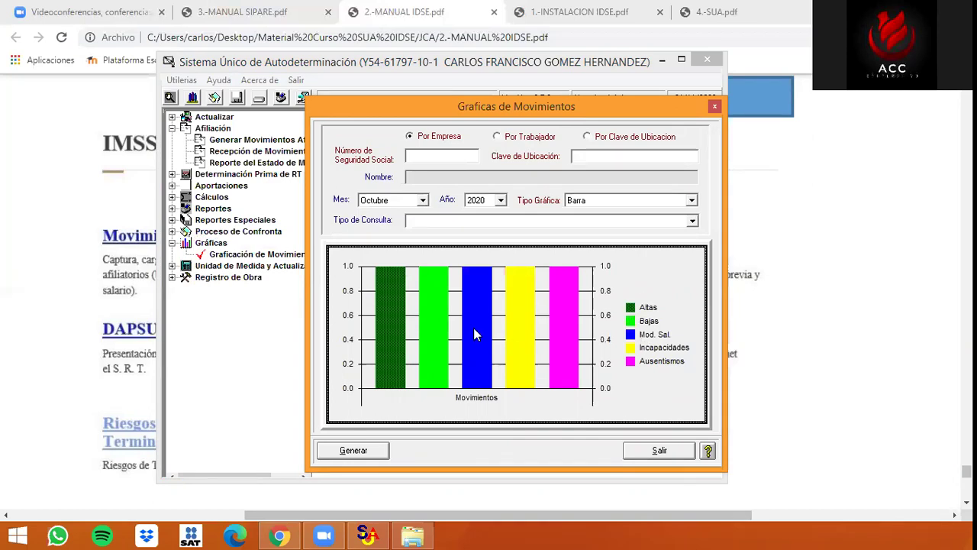
# Set the query type to Por Ausentismo and generate the company's chart for Octubre 2020
pyautogui.click(569, 223)
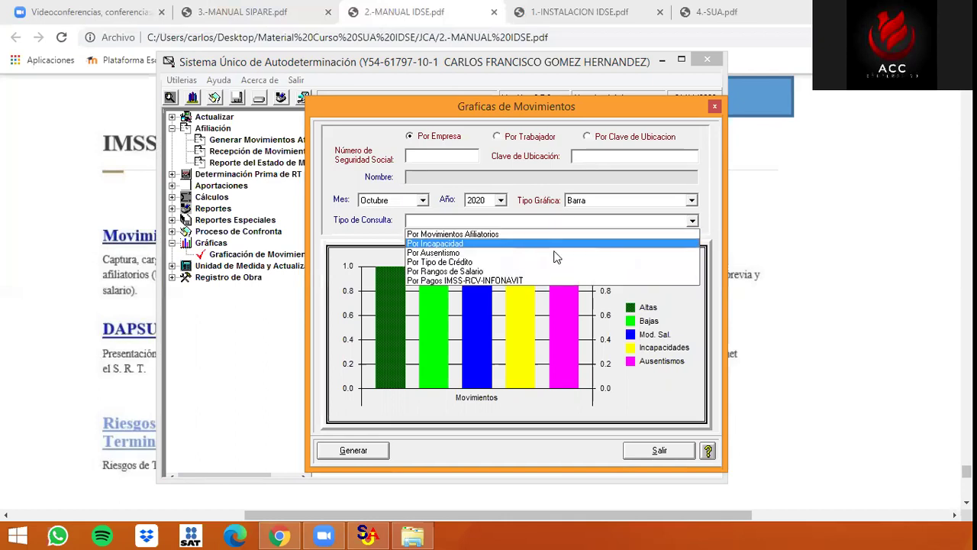
pyautogui.click(553, 252)
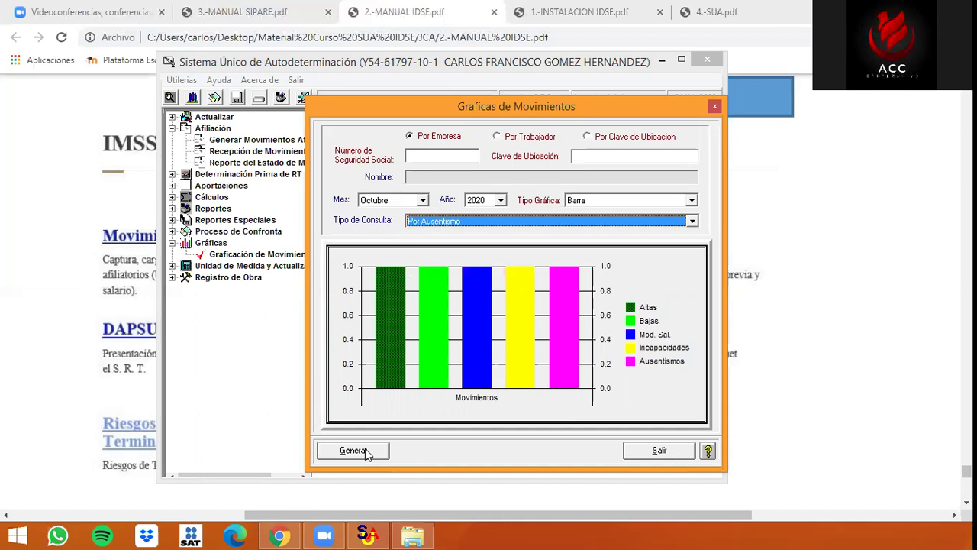
pyautogui.click(365, 451)
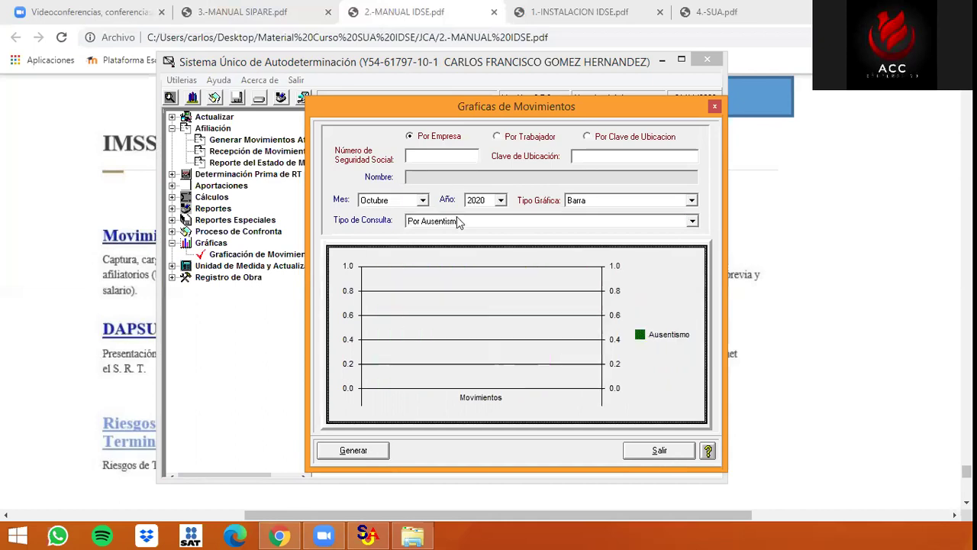
# Switch the chart to Por Trabajador, select the worker from the catalogue, set the month to Septiembre, and generate the absence chart
pyautogui.click(527, 140)
pyautogui.click(503, 451)
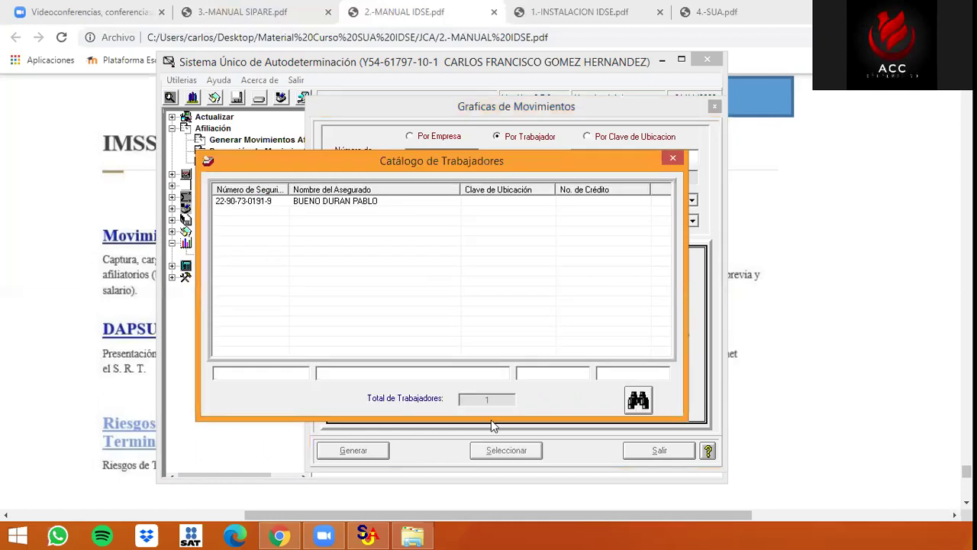
pyautogui.click(366, 451)
pyautogui.click(423, 202)
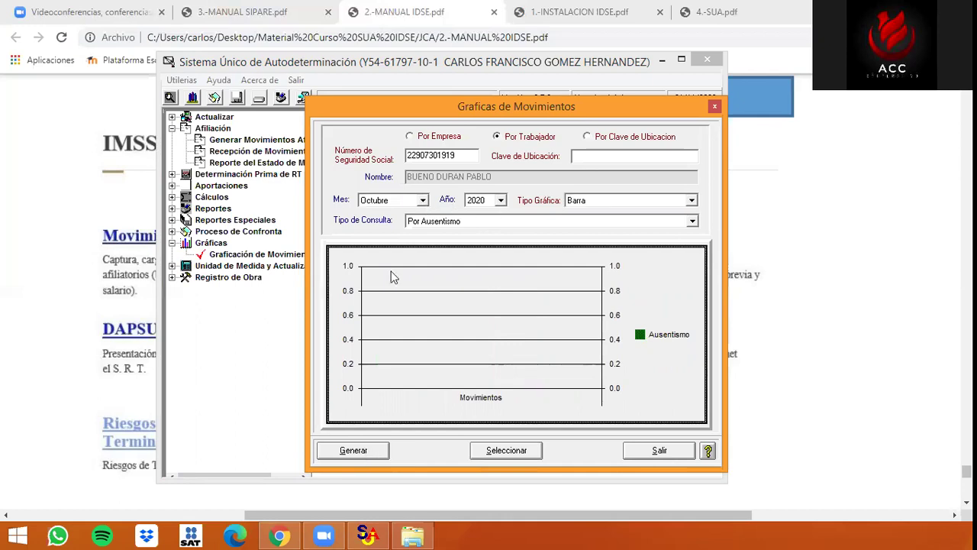
pyautogui.click(360, 437)
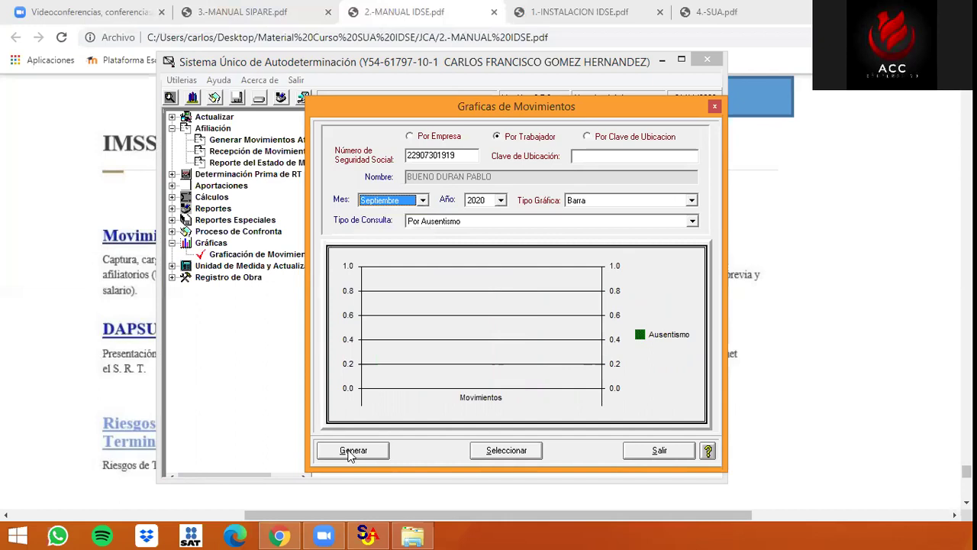
pyautogui.click(350, 451)
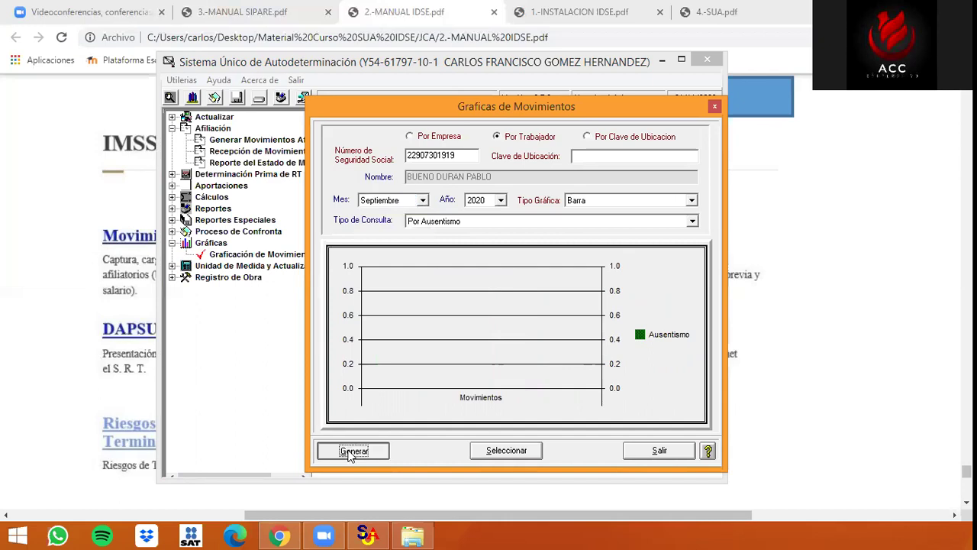
# Try to generate the worker's chart with the query type Por Pagos IMSS-RCV-INFONAVIT and dismiss the message
pyautogui.click(503, 221)
pyautogui.click(502, 220)
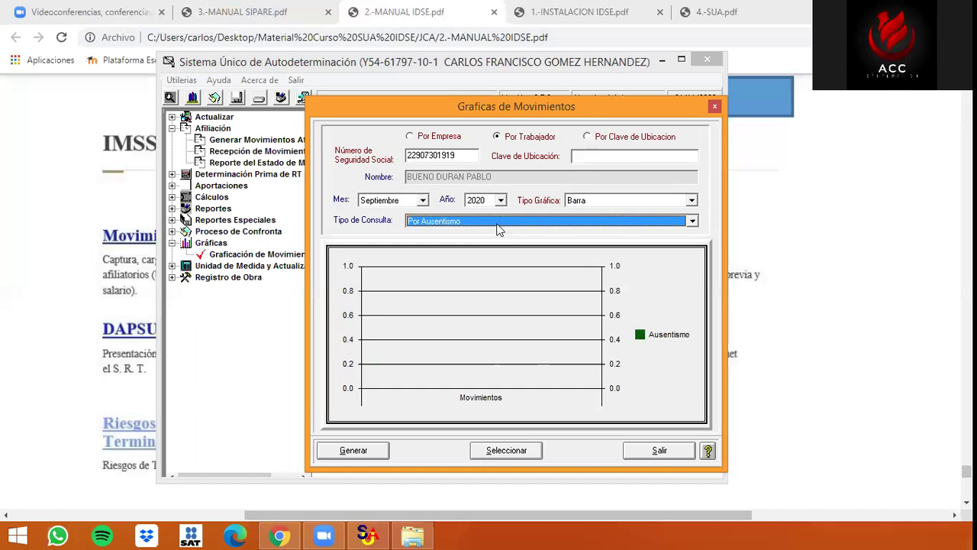
pyautogui.click(501, 218)
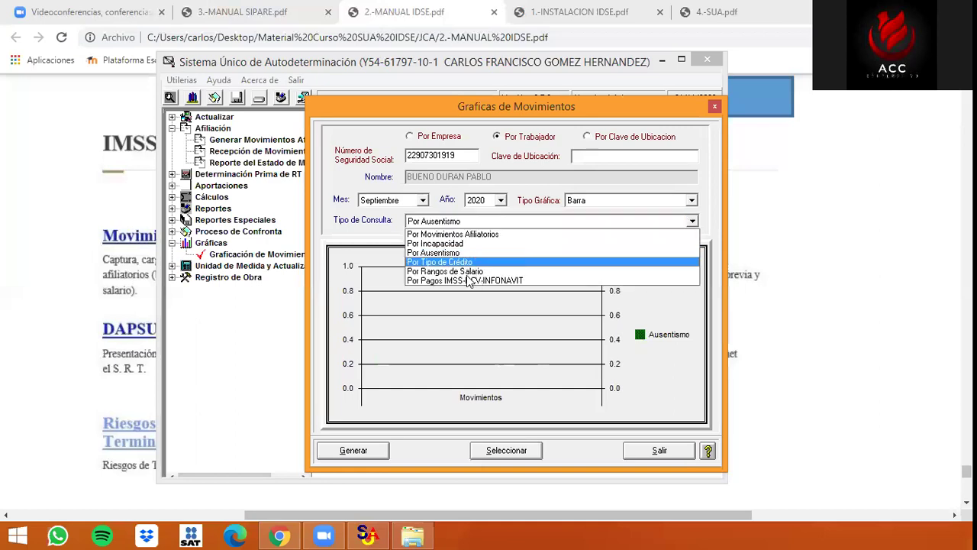
pyautogui.press('Down')
pyautogui.press('Return')
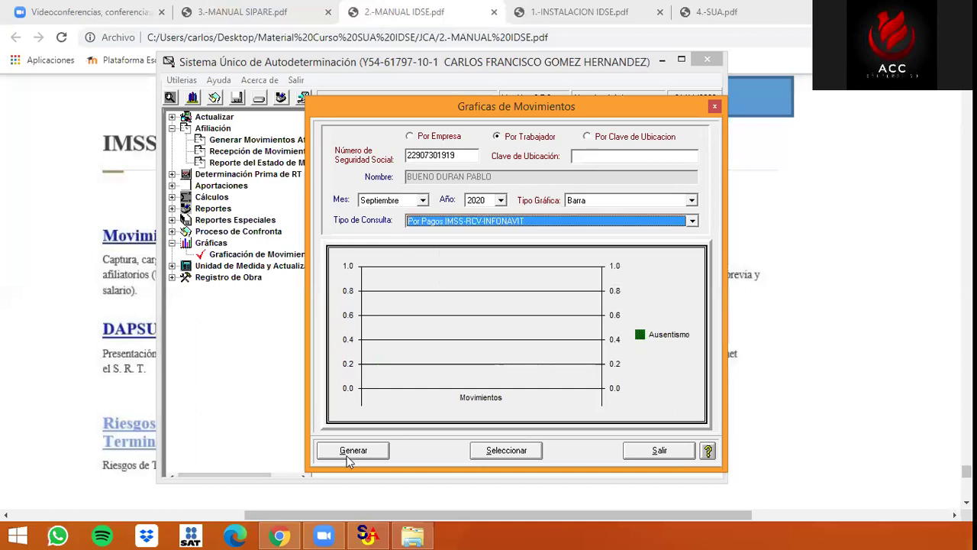
pyautogui.click(349, 454)
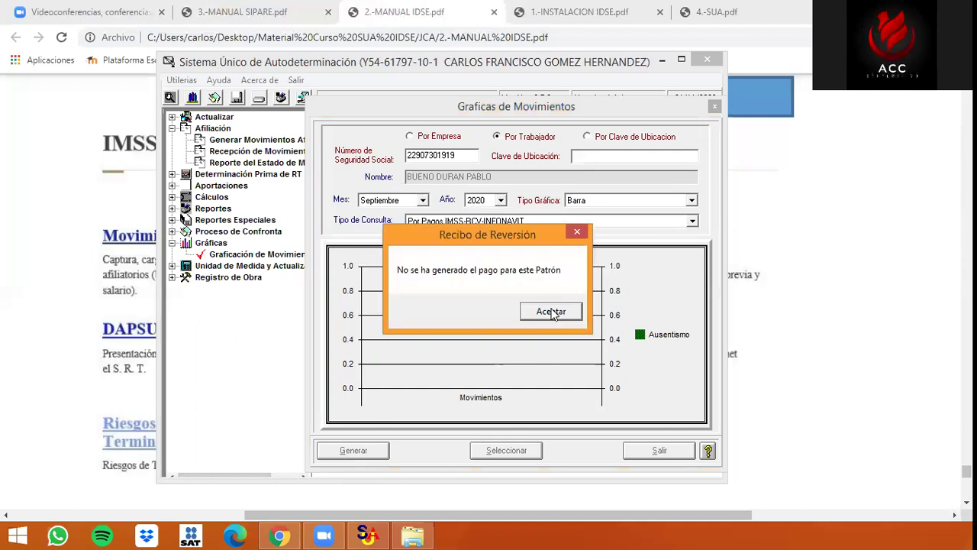
pyautogui.click(550, 312)
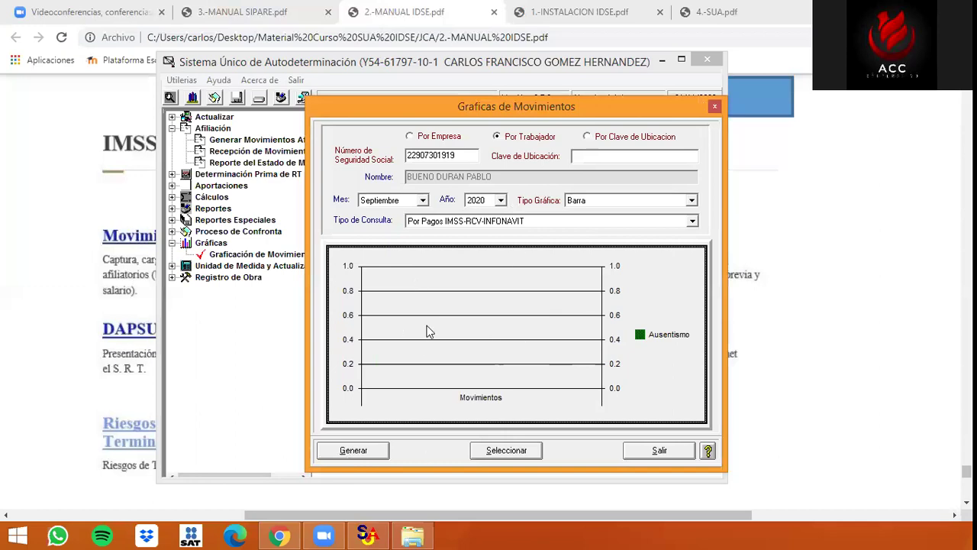
# Review the available chart query types, exit the movement charts, and collapse the Gráficas group
pyautogui.click(527, 222)
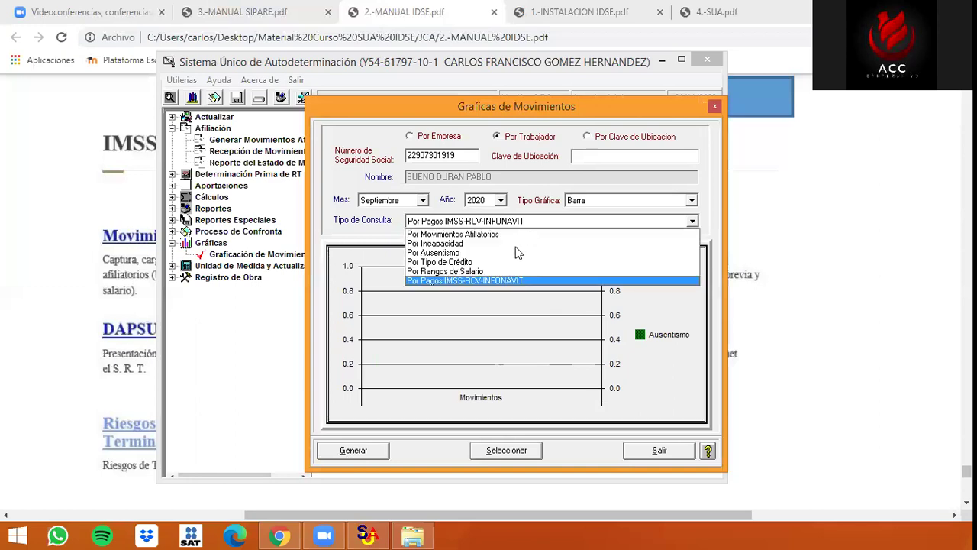
pyautogui.click(333, 456)
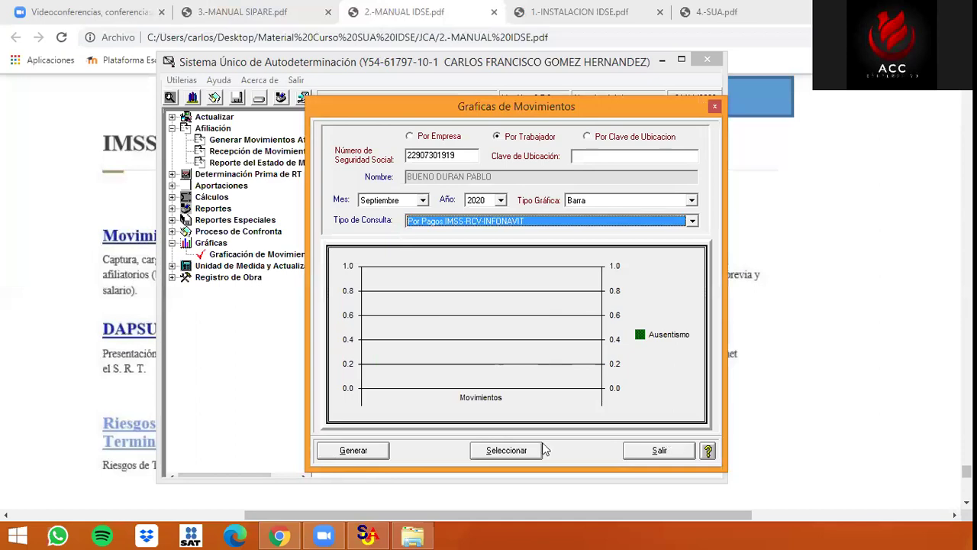
pyautogui.click(658, 450)
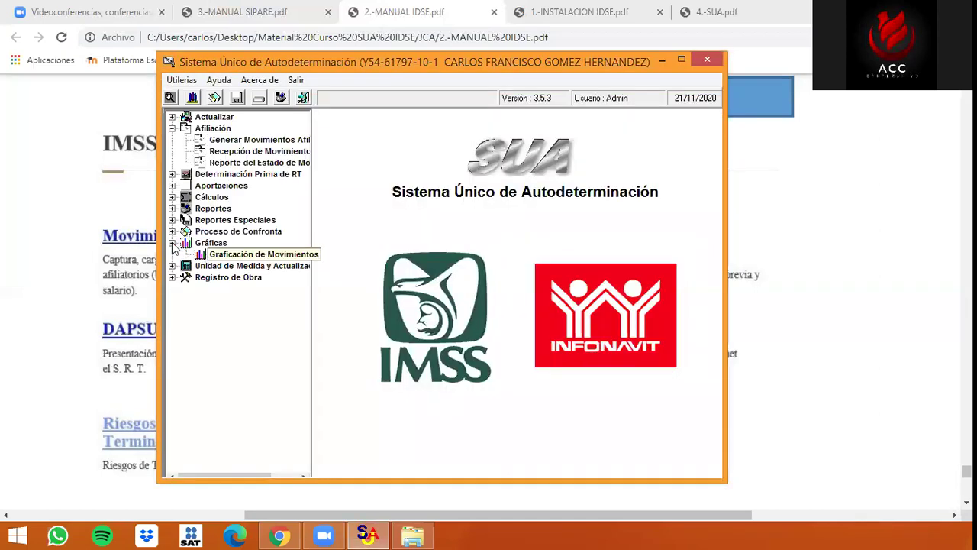
pyautogui.click(172, 243)
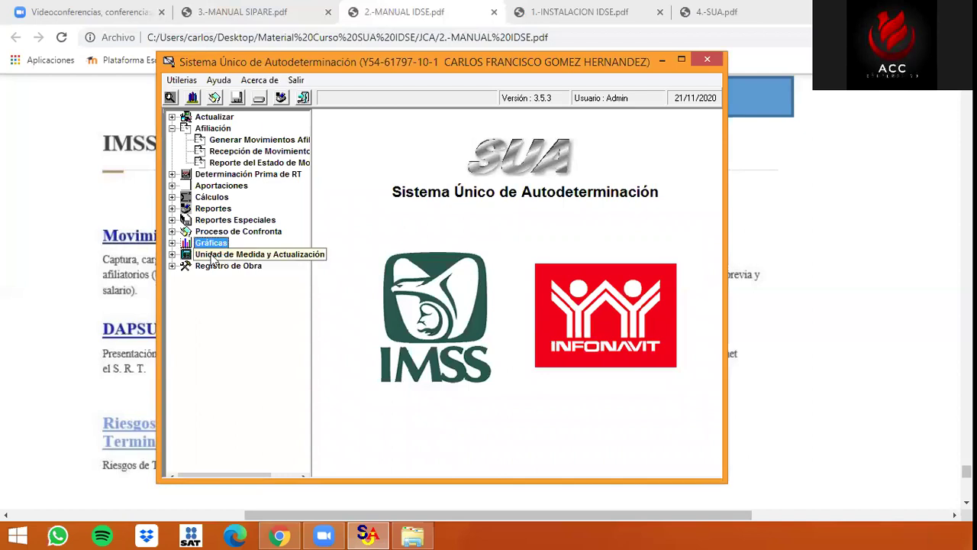
# Check the Actualizar UMA catalogue under Unidad de Medida y Actualización, exit it without changes, and collapse the group
pyautogui.click(171, 254)
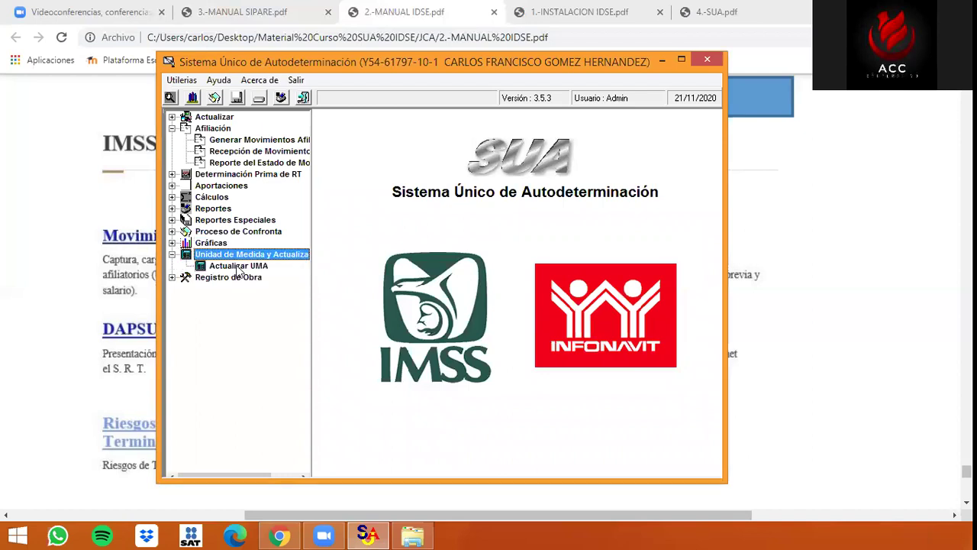
pyautogui.doubleClick(238, 266)
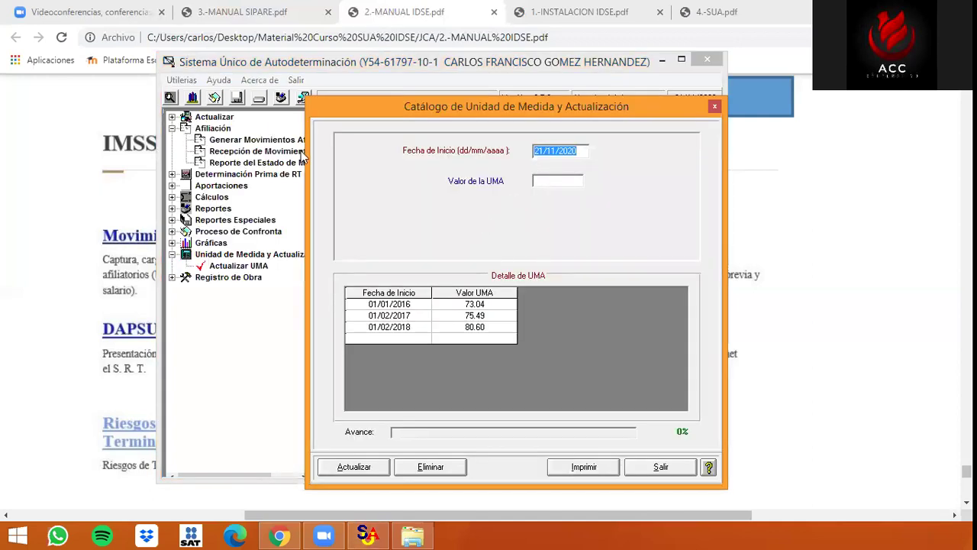
pyautogui.click(279, 227)
pyautogui.click(534, 180)
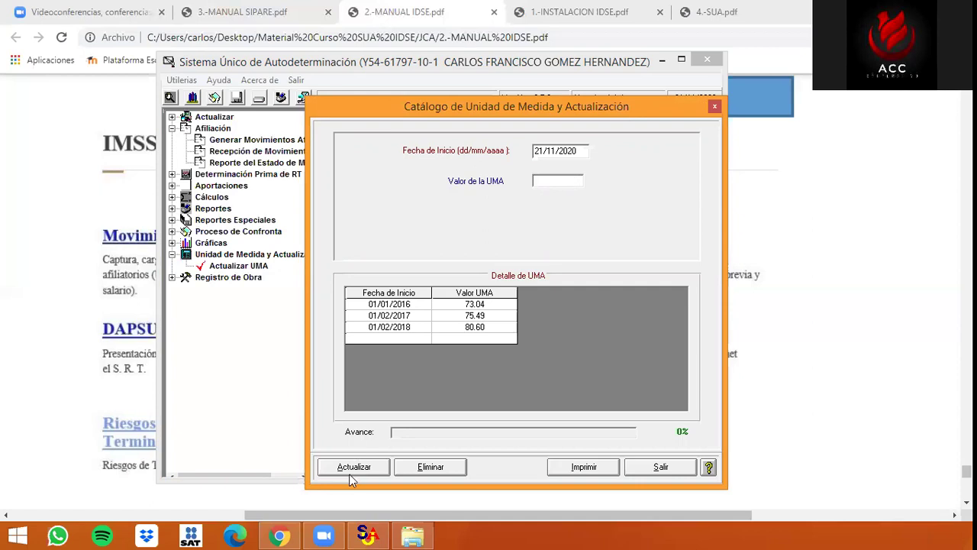
pyautogui.click(644, 467)
pyautogui.click(172, 256)
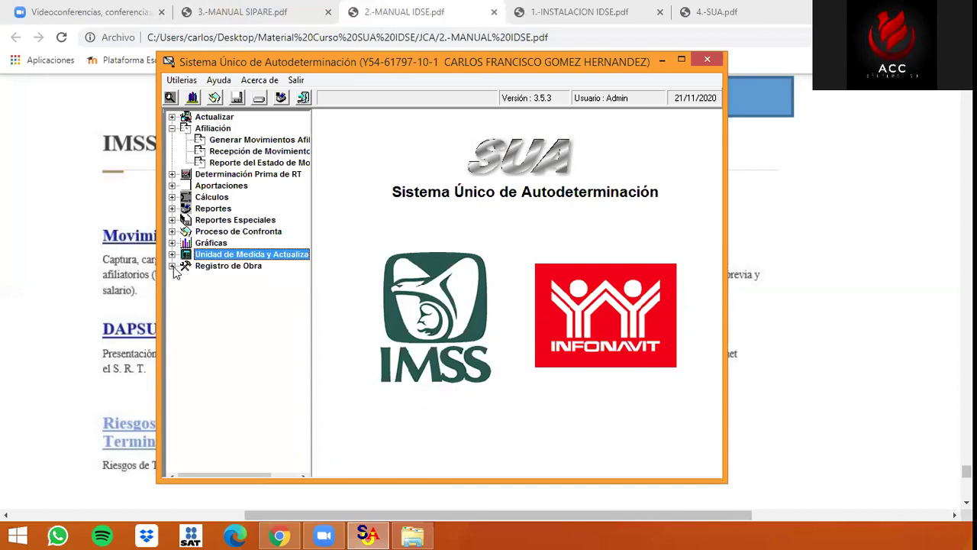
# Open Actualizar Registro de Obra, select the worker under Registro Individual, and check the start date and folio fields
pyautogui.click(172, 265)
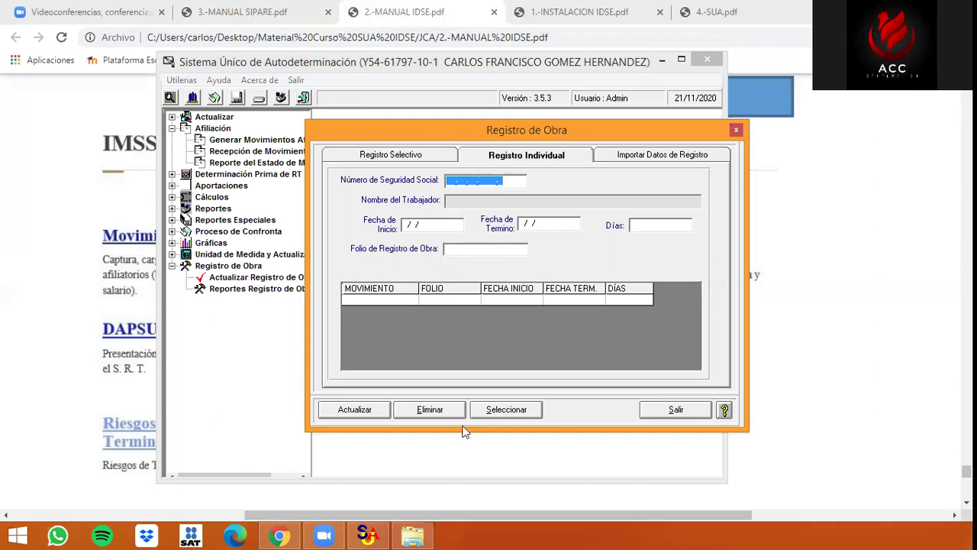
pyautogui.click(506, 410)
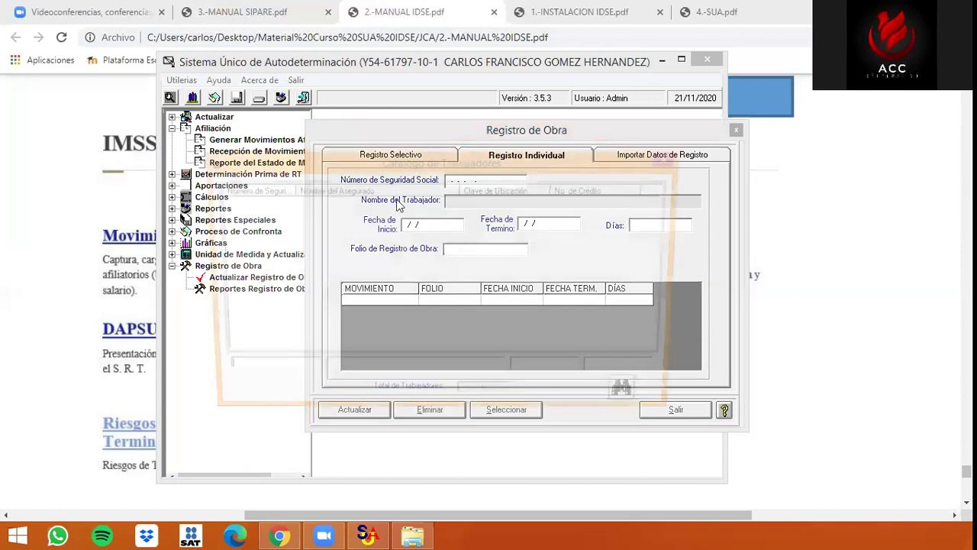
pyautogui.doubleClick(424, 280)
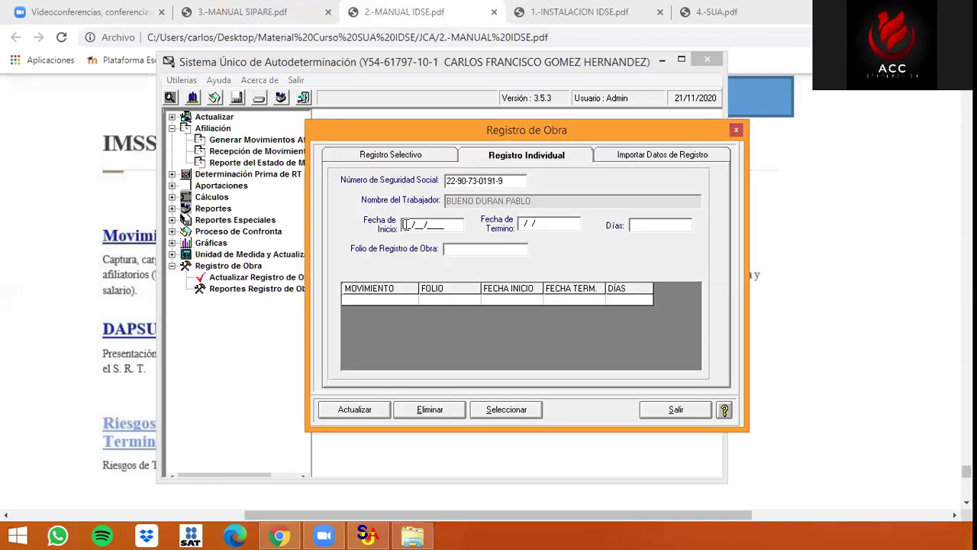
pyautogui.click(460, 228)
pyautogui.click(462, 256)
# Examine the import of MovObra.txt under Importar Datos de Registro, cancel the file selection, and exit Registro de Obra
pyautogui.click(652, 156)
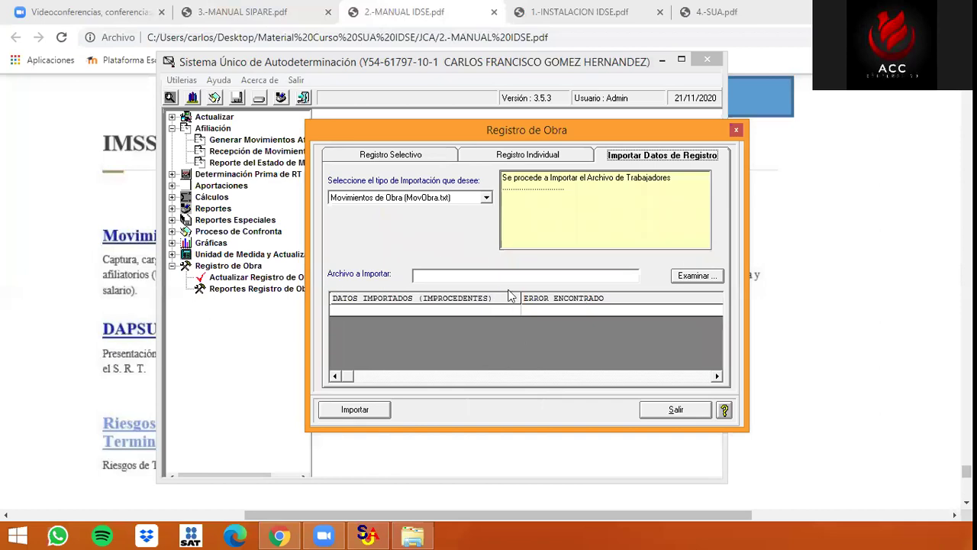
pyautogui.click(698, 276)
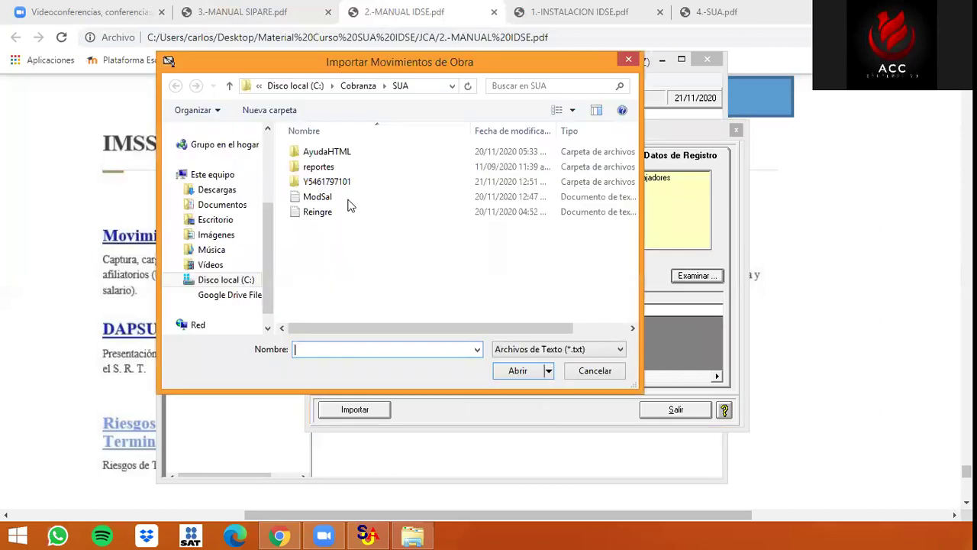
pyautogui.click(510, 370)
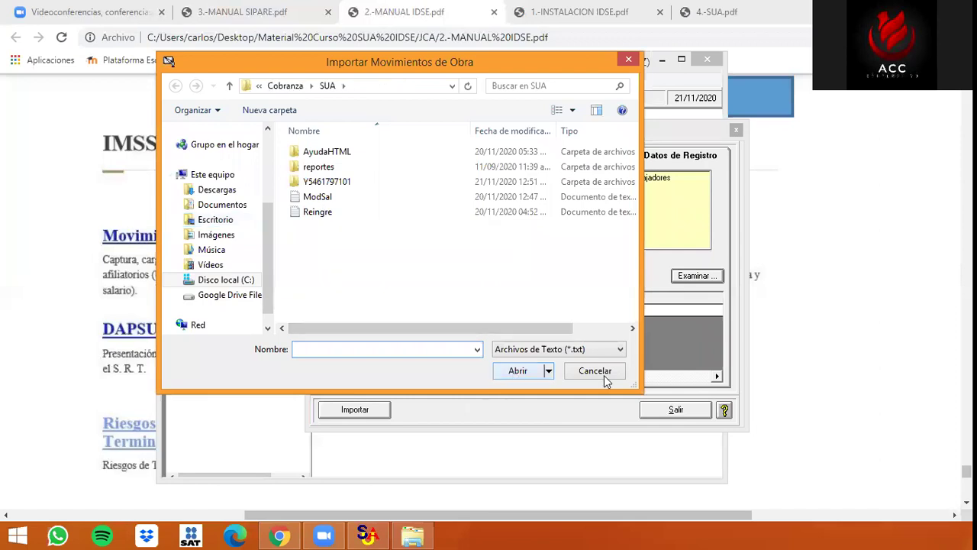
pyautogui.press('Escape')
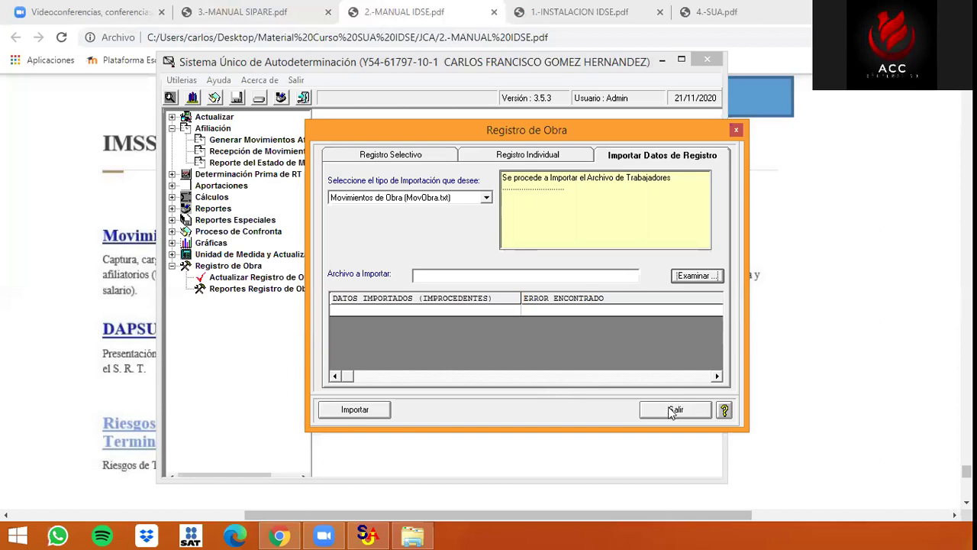
pyautogui.press('Escape')
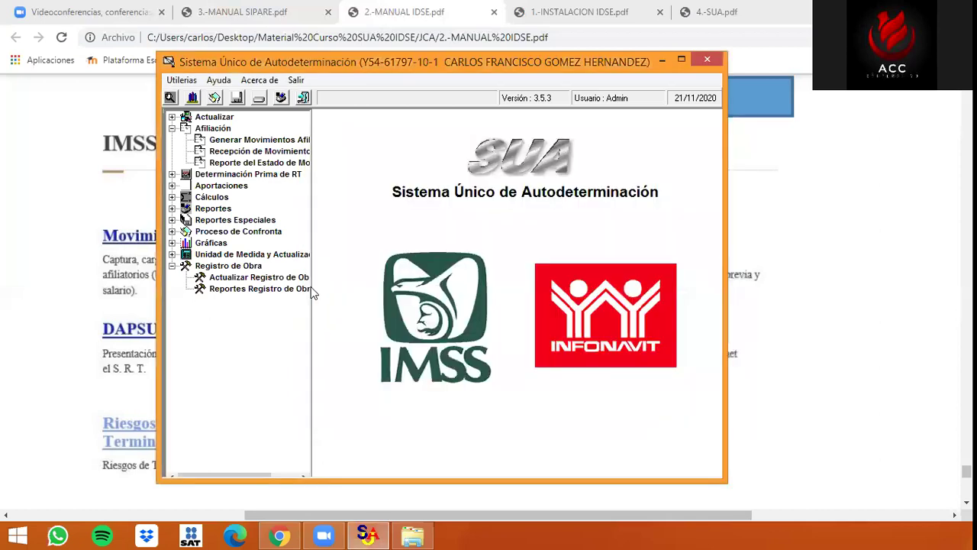
# Open Reportes Registro de Obra, choose the Detalle Registro de Obra por Fecha report, and exit without generating it
pyautogui.doubleClick(260, 290)
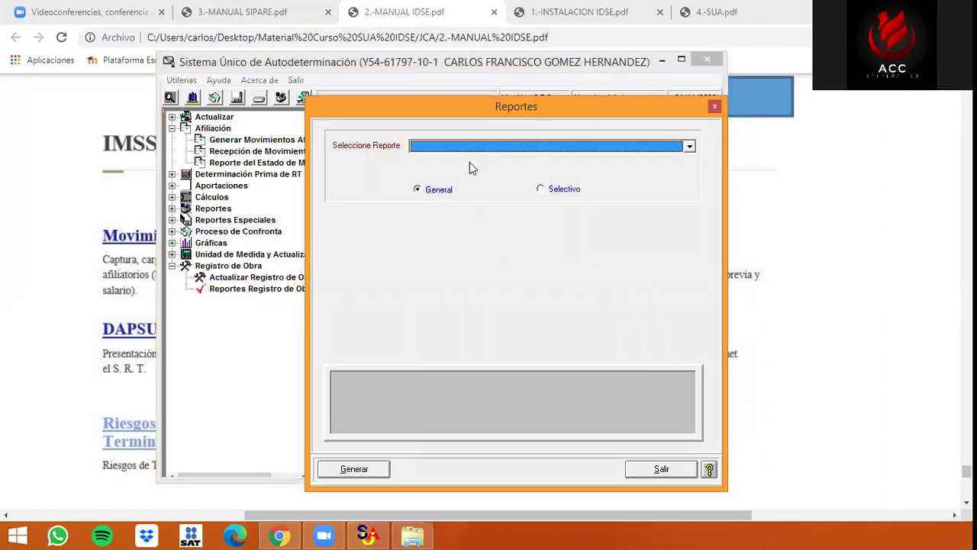
pyautogui.click(470, 151)
pyautogui.click(471, 160)
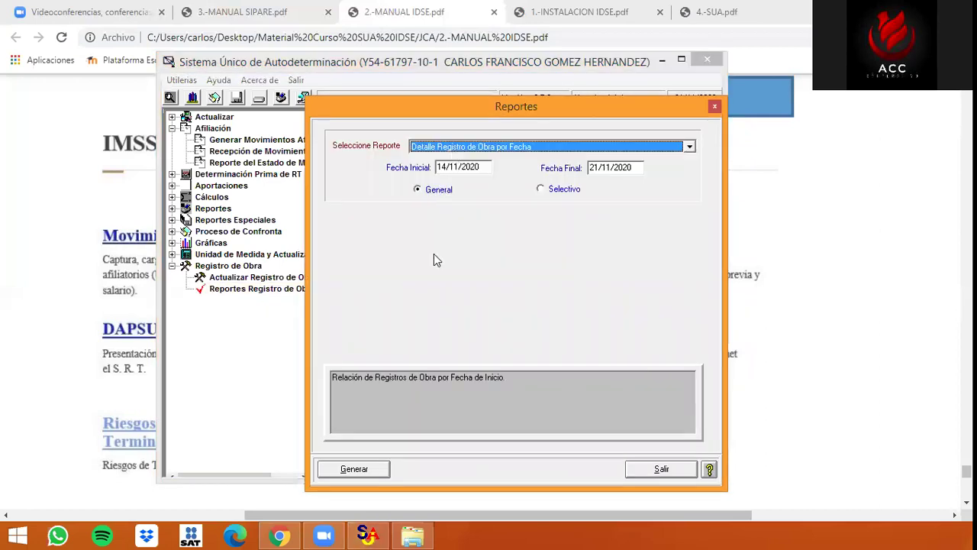
pyautogui.click(647, 471)
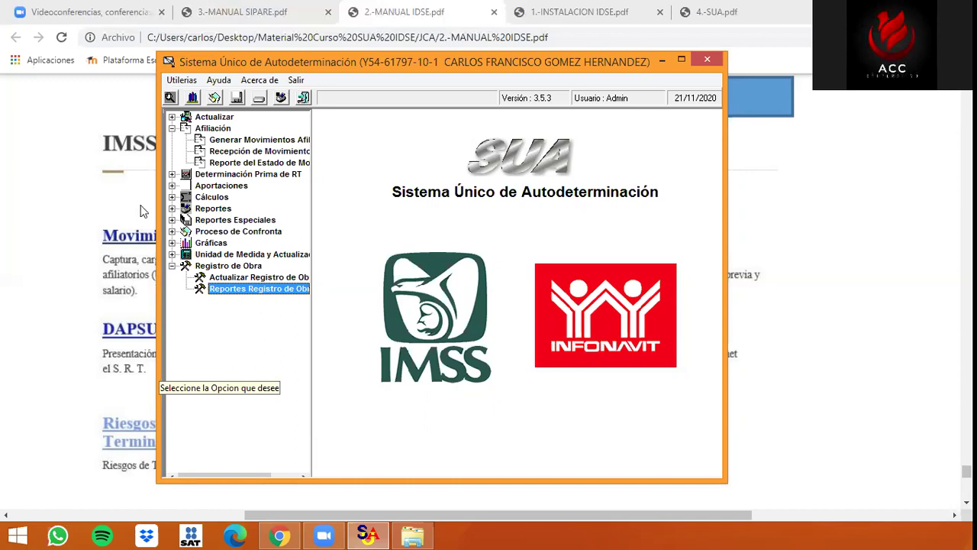
# Examine the available Utilerías options, particularly Respaldar Información, Restaurar Información and Claves de Accesos, without running any of them
pyautogui.click(183, 81)
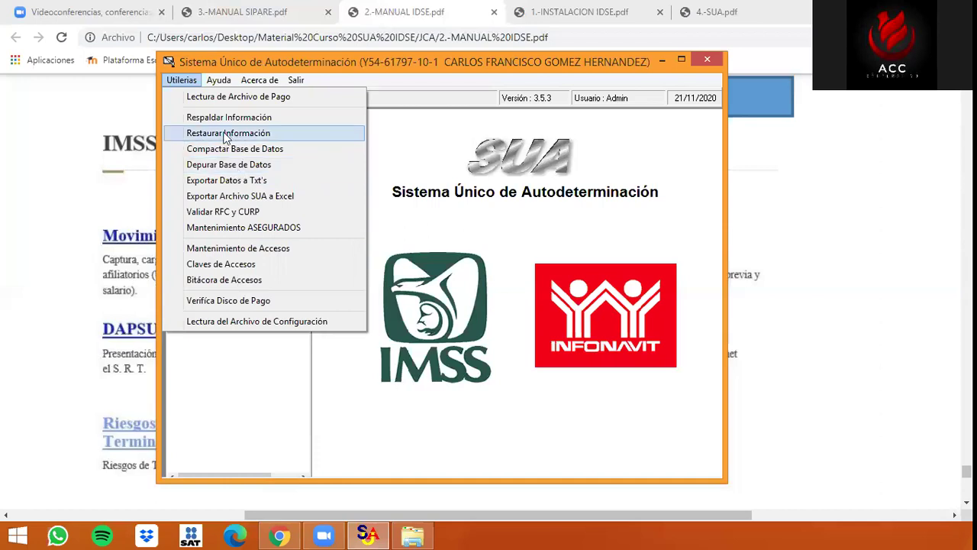
pyautogui.click(319, 342)
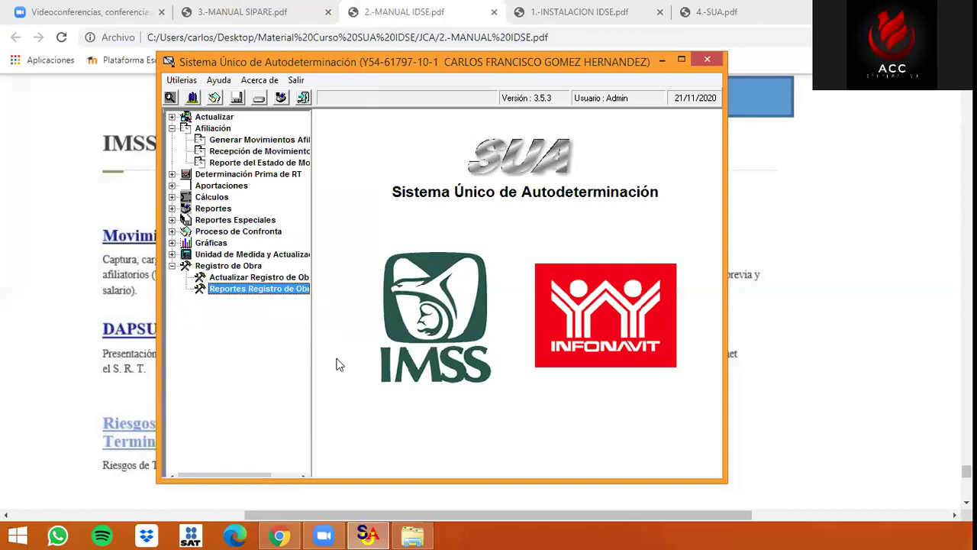
pyautogui.click(181, 81)
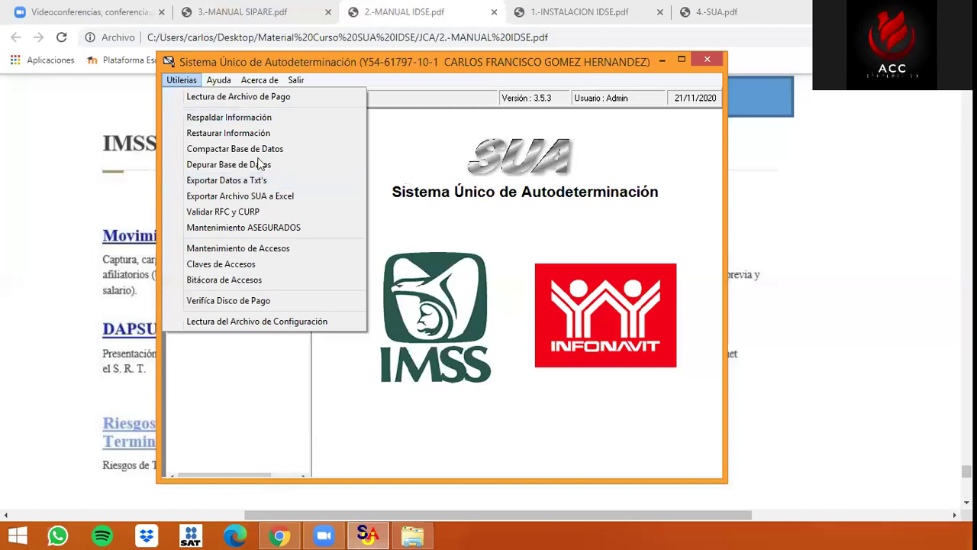
pyautogui.click(215, 262)
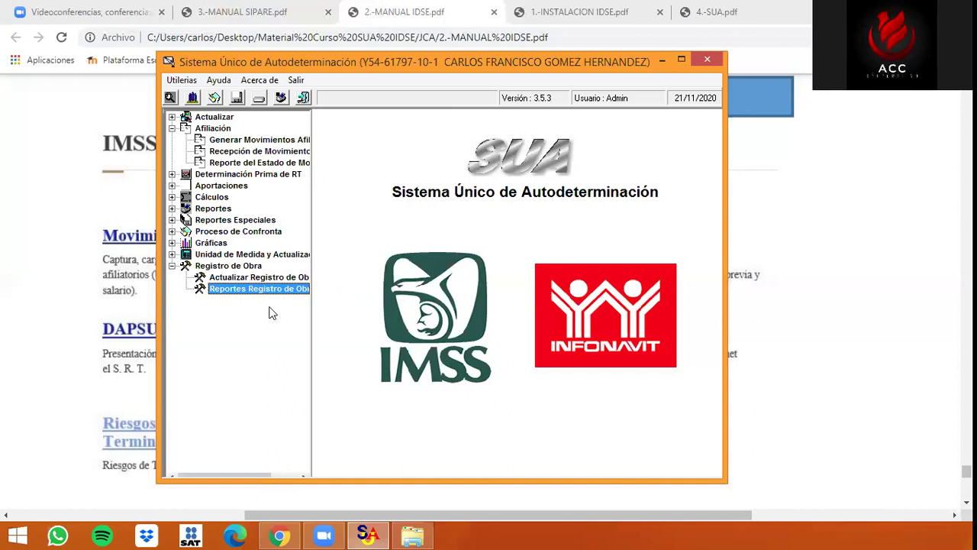
pyautogui.click(317, 338)
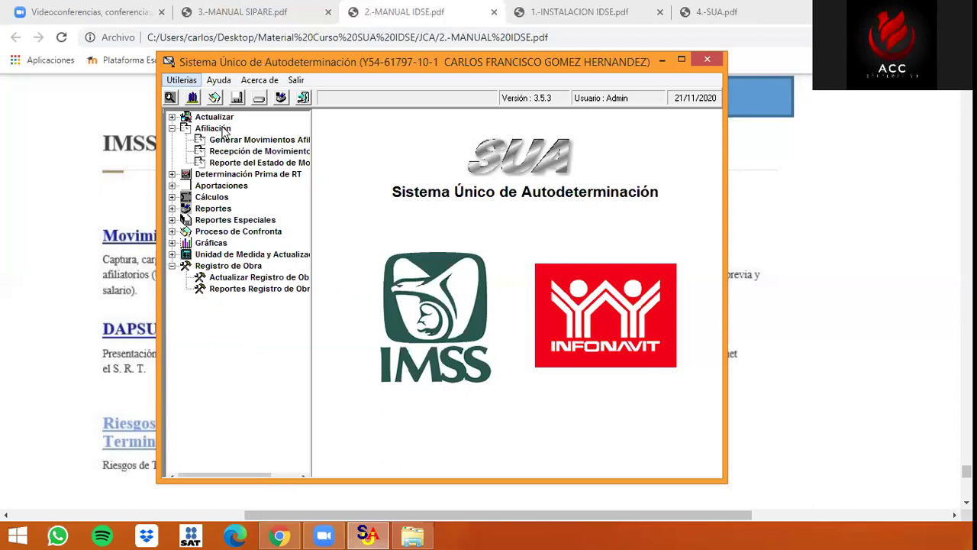
pyautogui.press('Down')
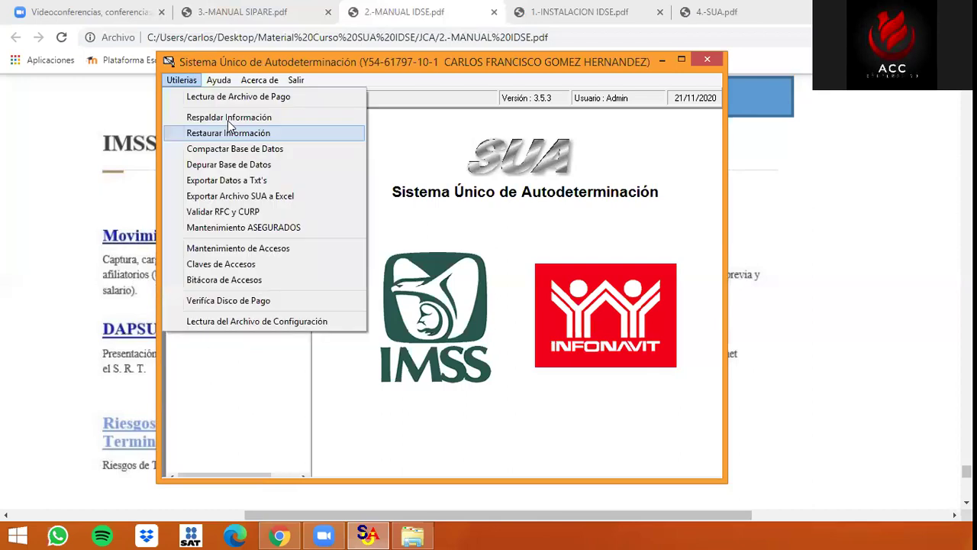
pyautogui.click(413, 304)
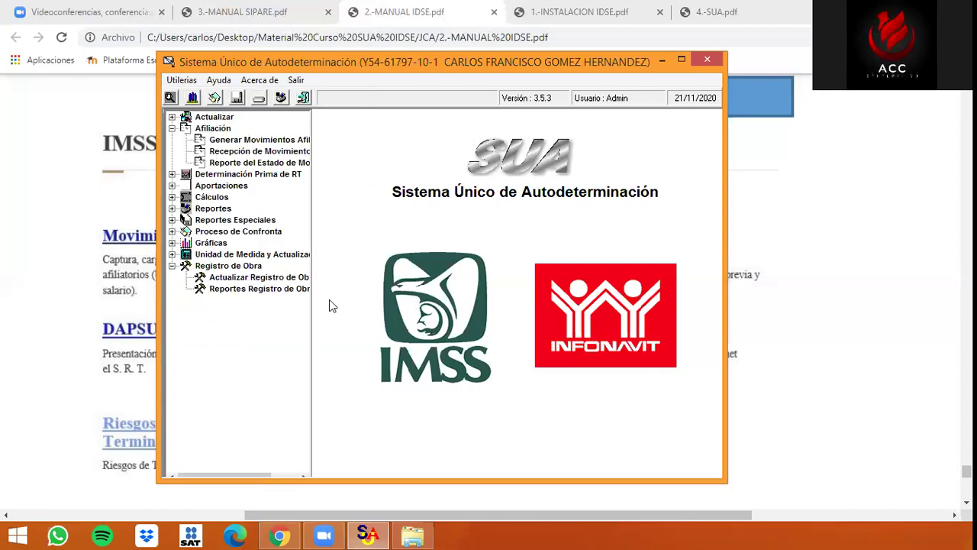
pyautogui.click(184, 80)
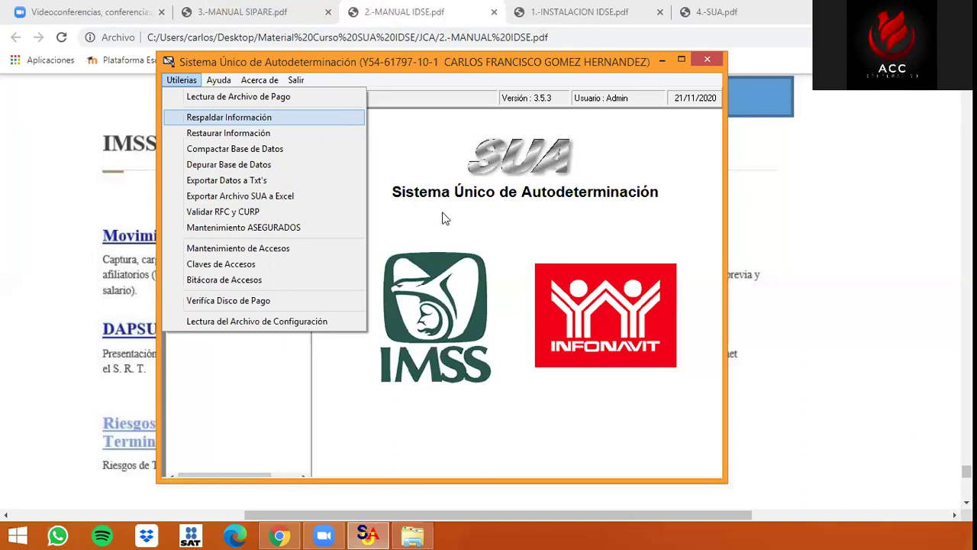
pyautogui.click(219, 121)
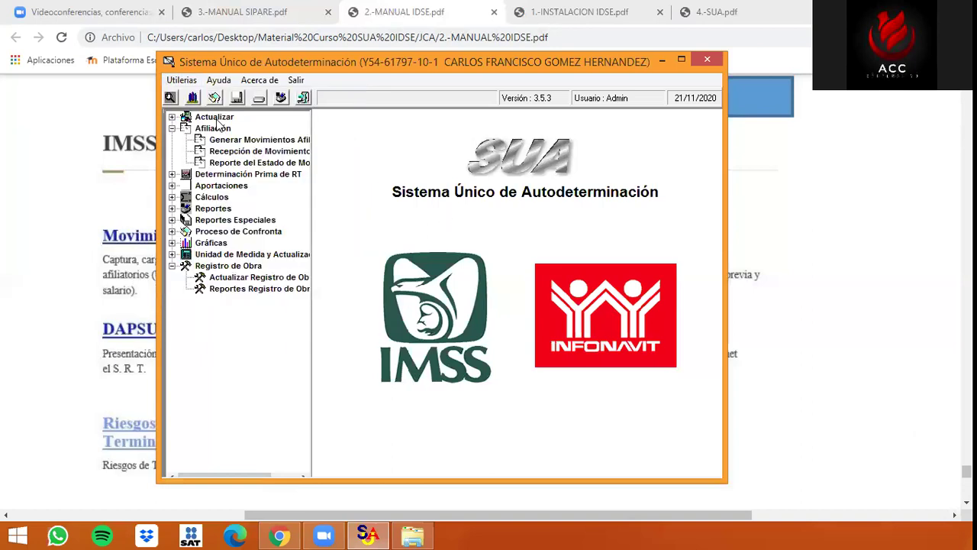
# Open Patrones under Actualizar, check its text file import, and cancel the file selection
pyautogui.click(172, 116)
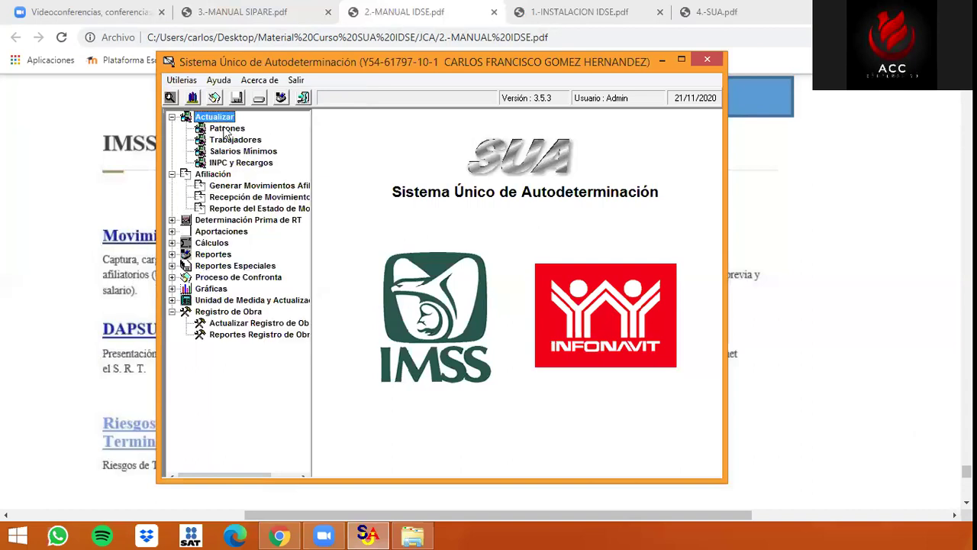
pyautogui.doubleClick(227, 129)
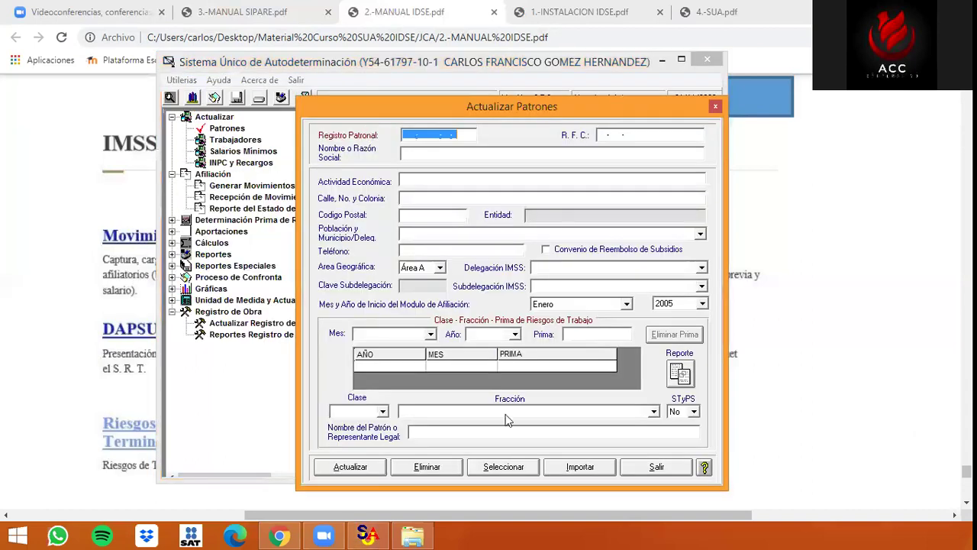
pyautogui.click(568, 473)
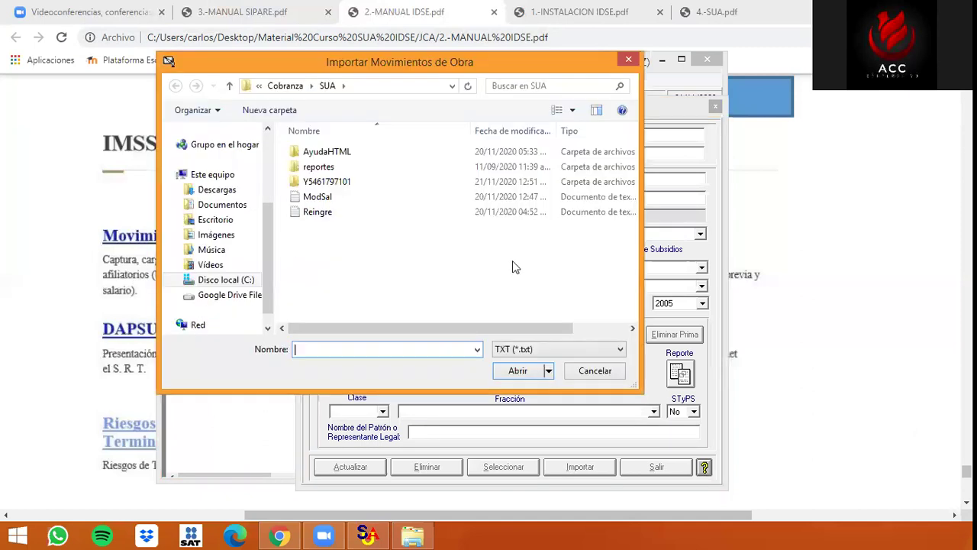
pyautogui.click(596, 371)
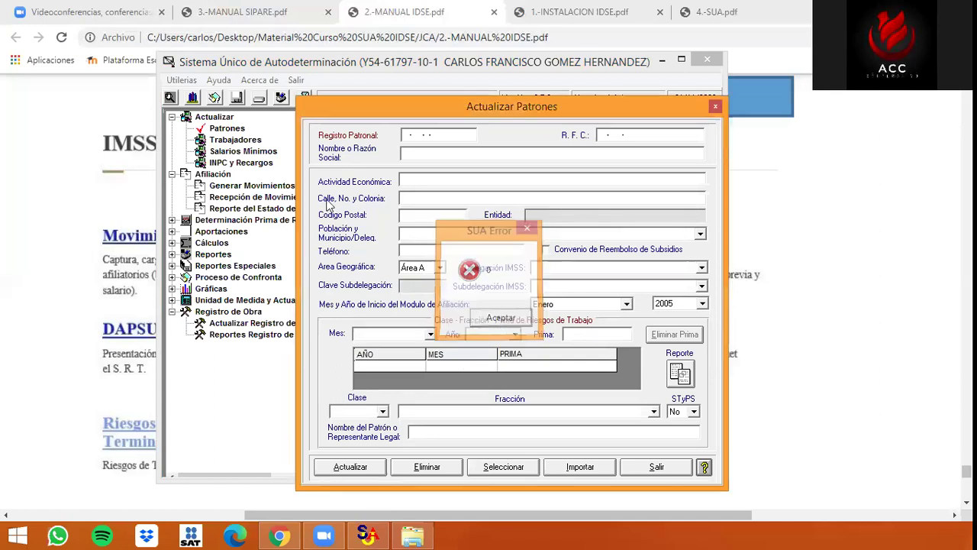
pyautogui.click(498, 317)
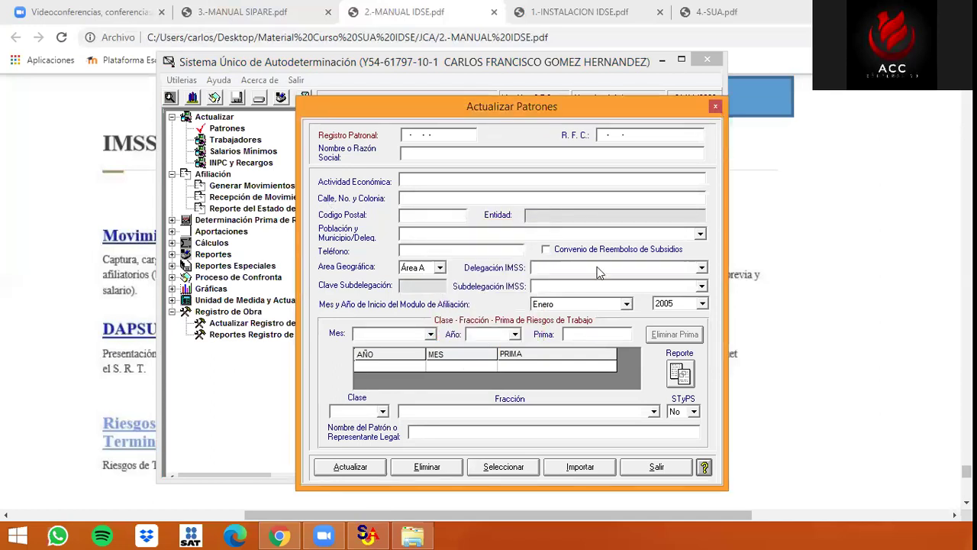
# Load the registered employer's record in Actualizar Patrones, review its data, and exit without changes
pyautogui.click(507, 464)
pyautogui.doubleClick(481, 226)
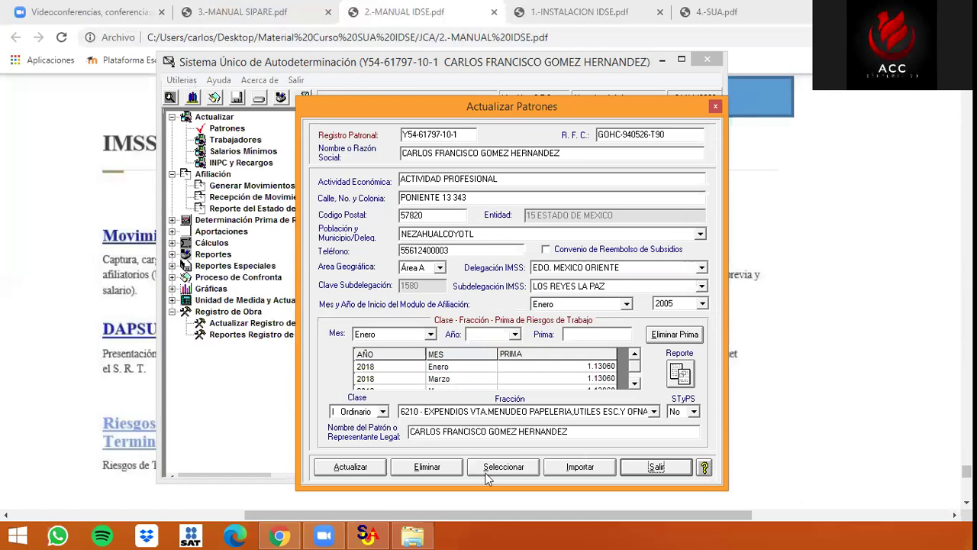
pyautogui.click(557, 464)
# Open Lectura de Archivo de Pago from Utilerías, check its file reading fields, and exit without reading a file
pyautogui.hotkey('alt', 'u')
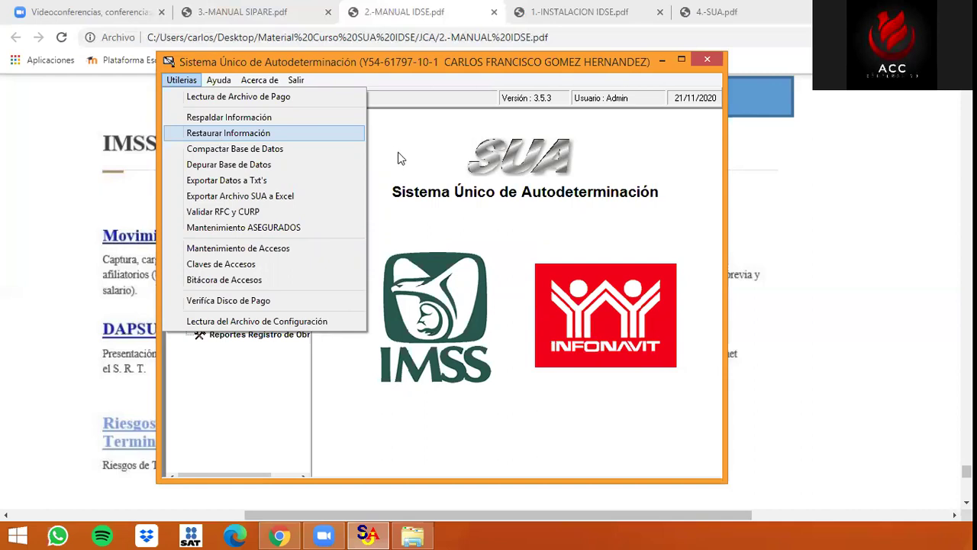
pyautogui.press('Escape')
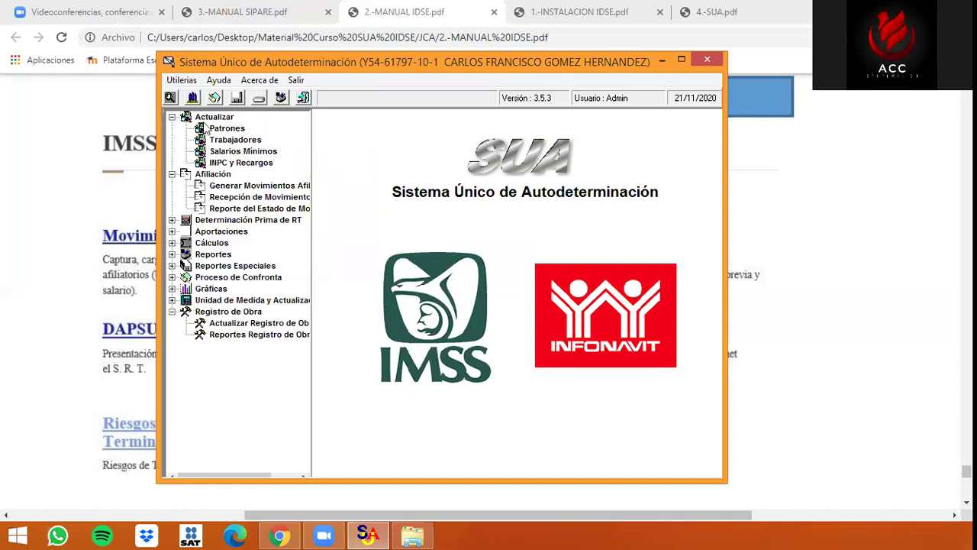
pyautogui.click(176, 81)
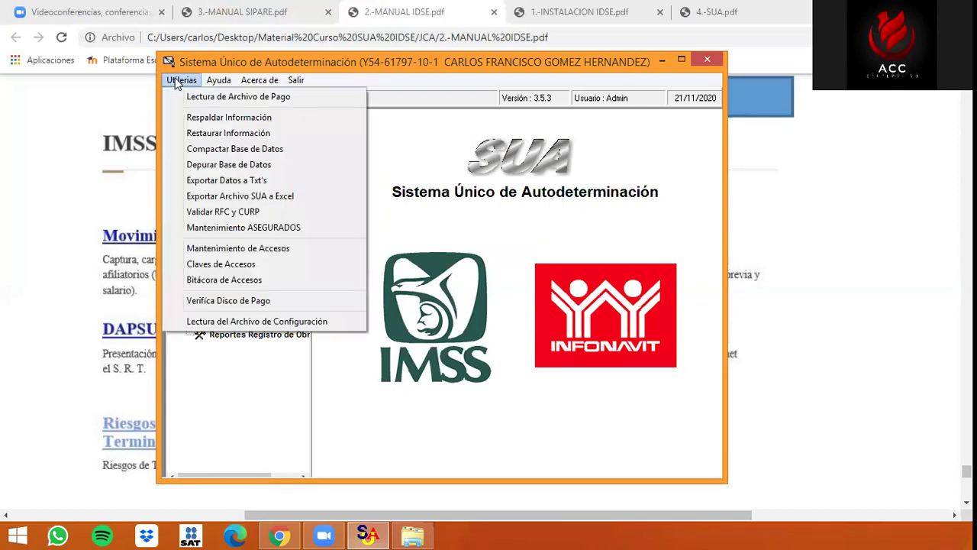
pyautogui.click(263, 97)
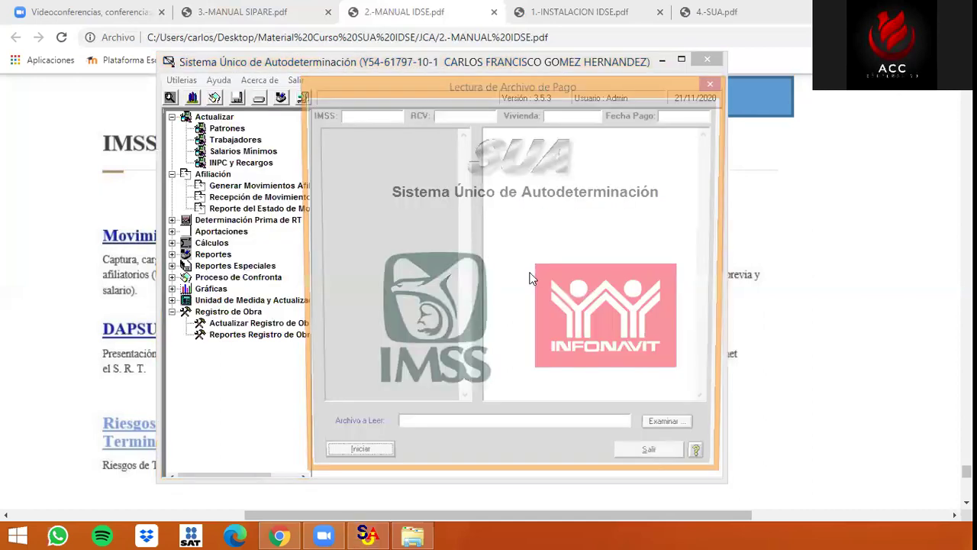
pyautogui.click(665, 461)
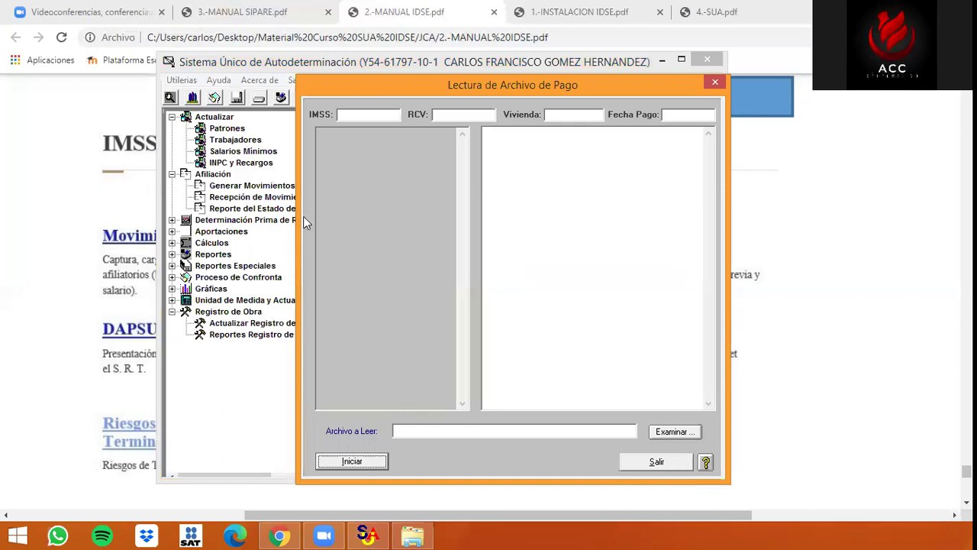
pyautogui.click(183, 80)
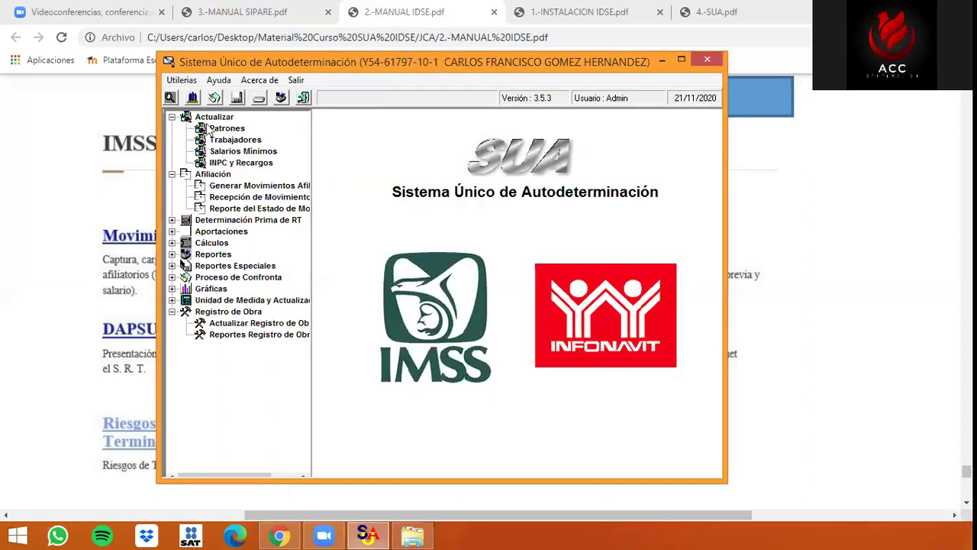